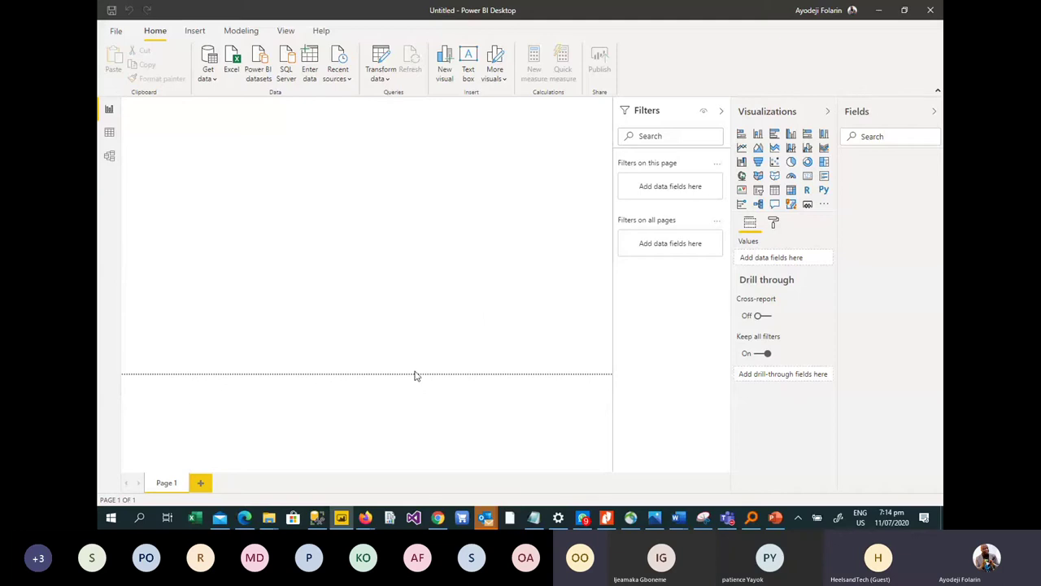
Step: Open the Channel.xlsx and Electronic Sales.xlsx workbooks from the Demo folder in Excel
mouse_move(268, 518)
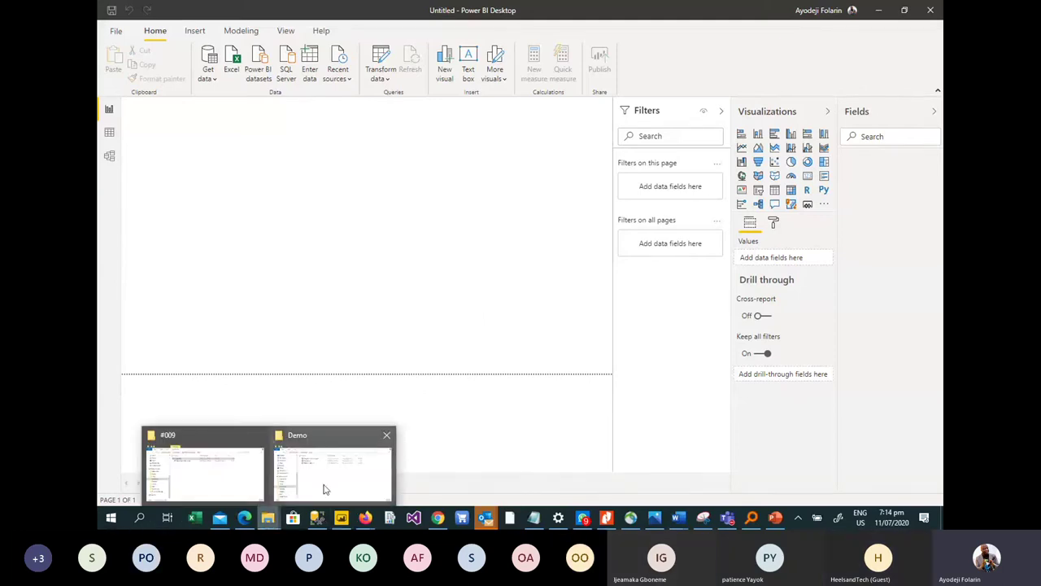
left_click(324, 489)
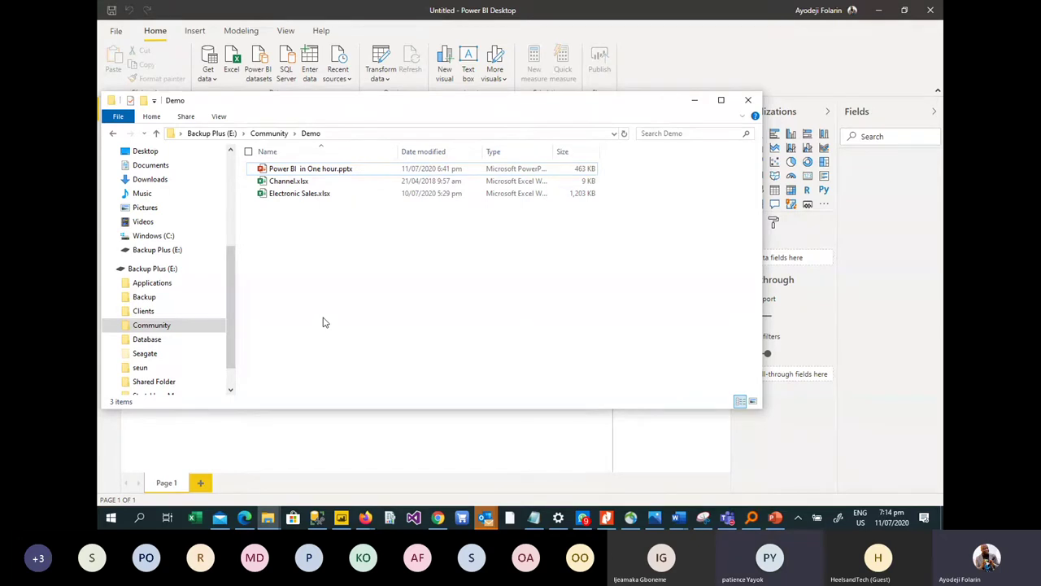
double_click(293, 180)
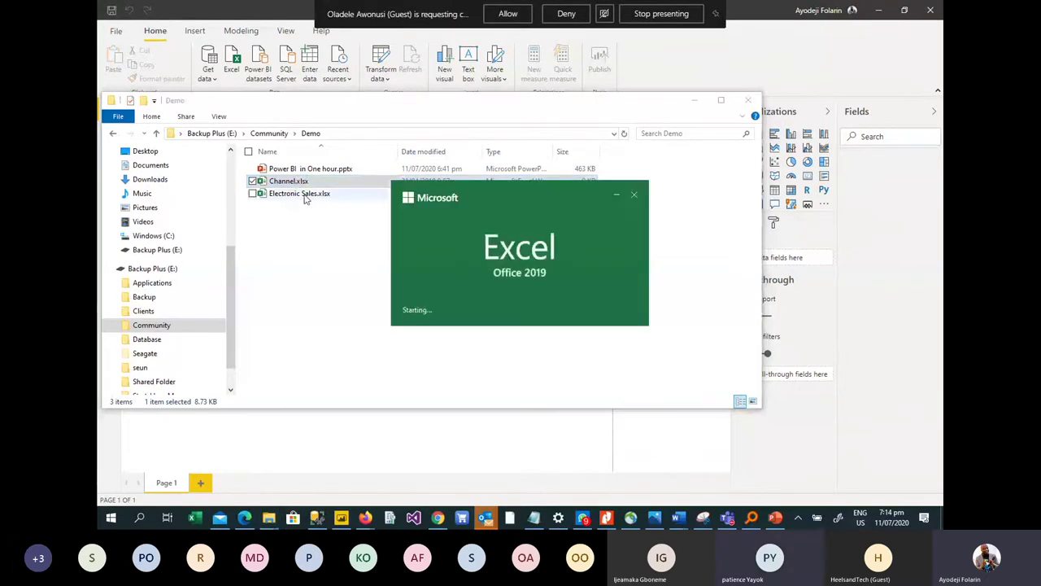
double_click(306, 195)
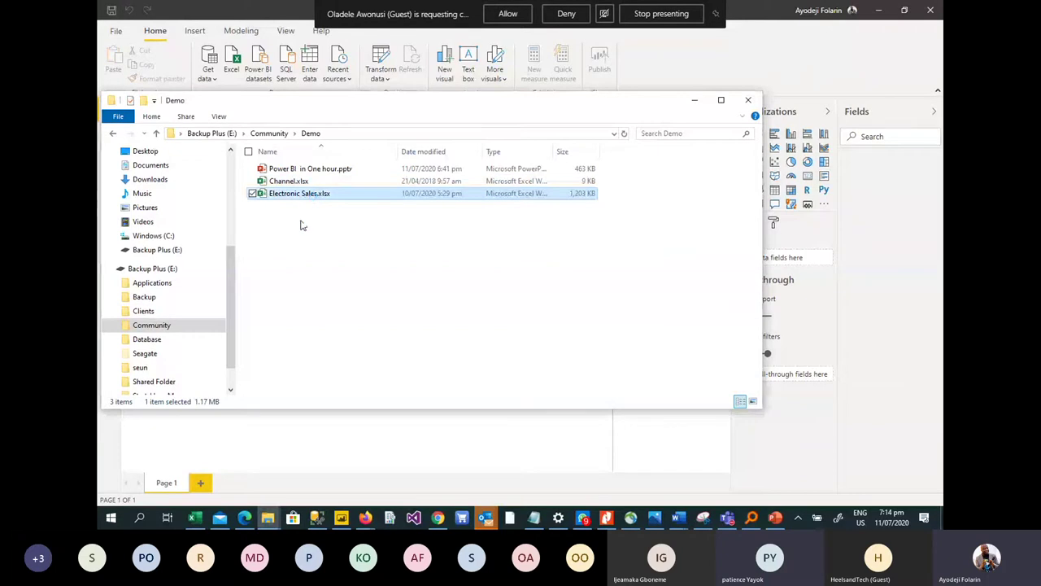
left_click(196, 519)
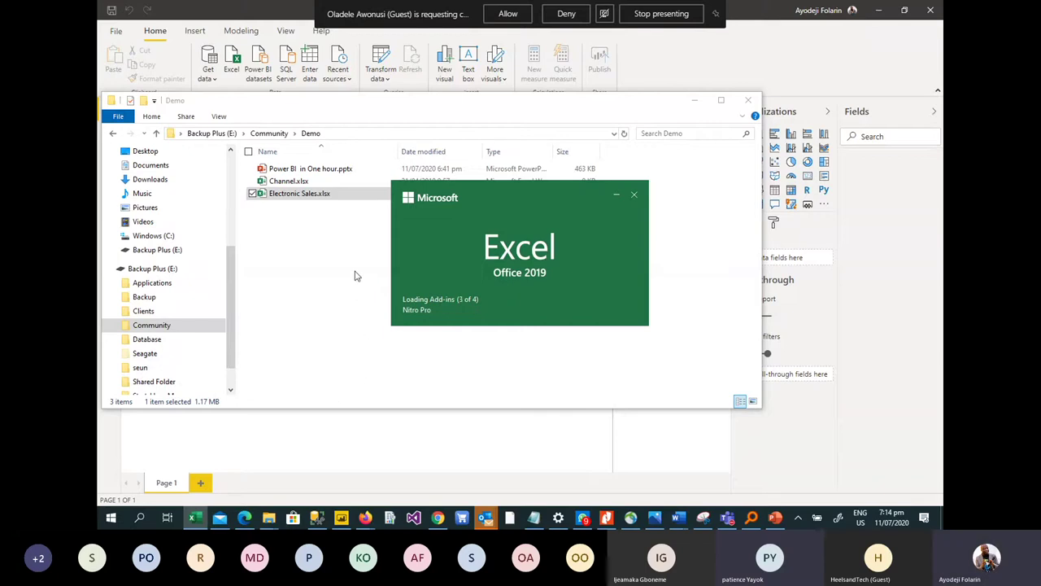
Step: Switch to the Channel.xlsx workbook and enlarge its sheet view to 280%
mouse_move(194, 521)
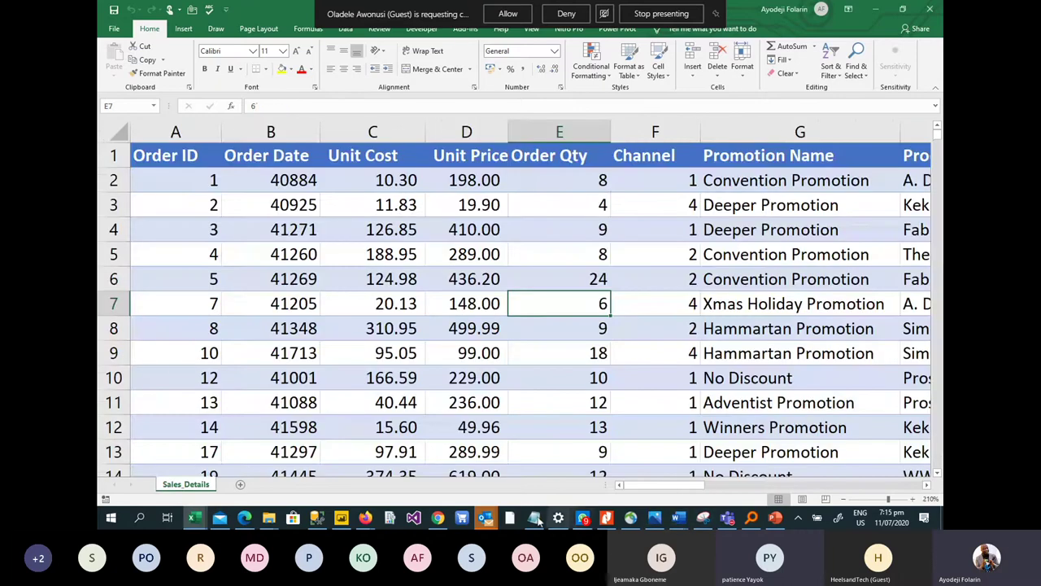
left_click(195, 518)
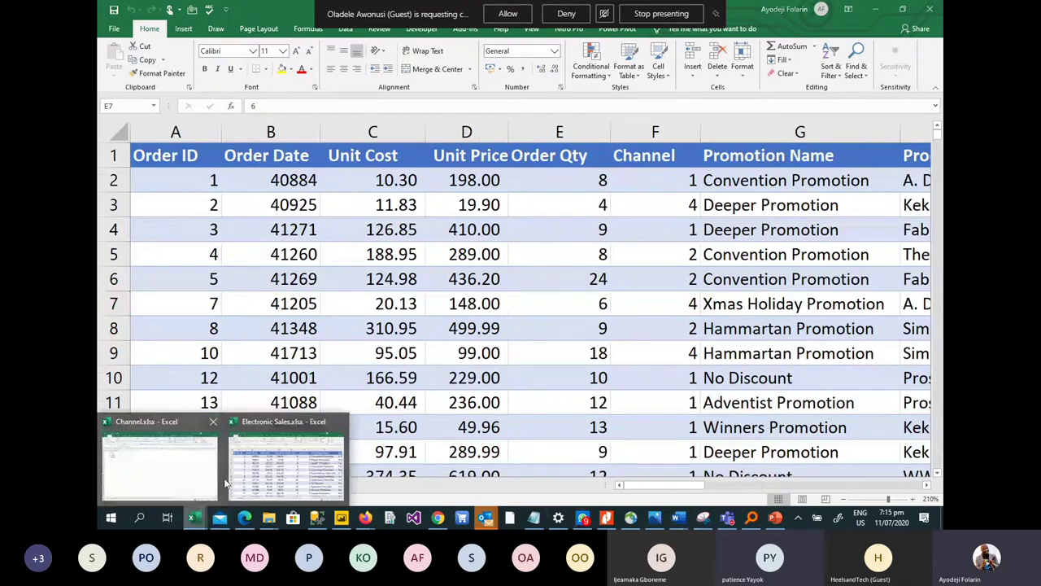
left_click(179, 471)
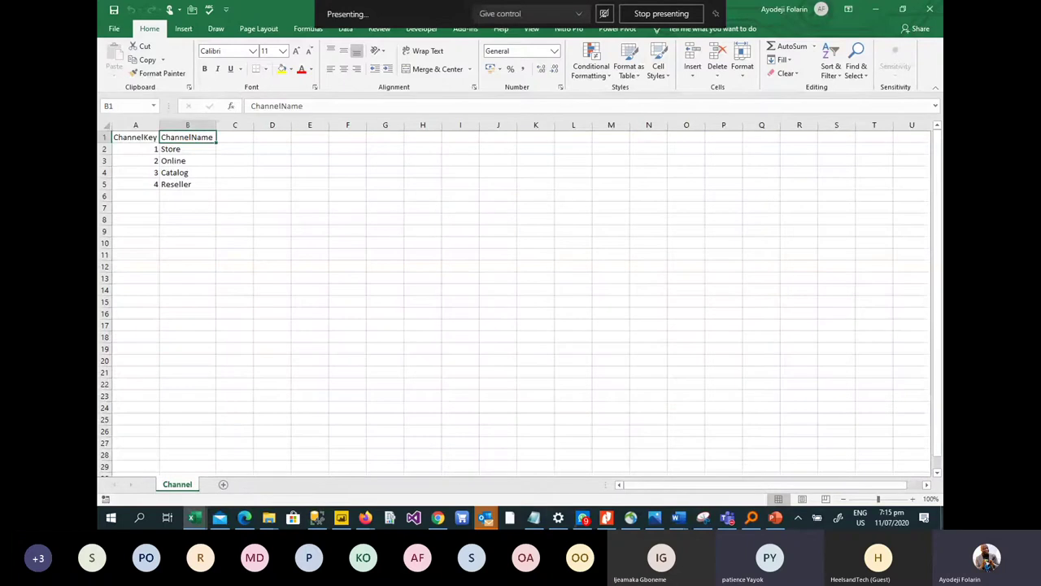
left_click(912, 499)
left_click(912, 499)
left_click(912, 499)
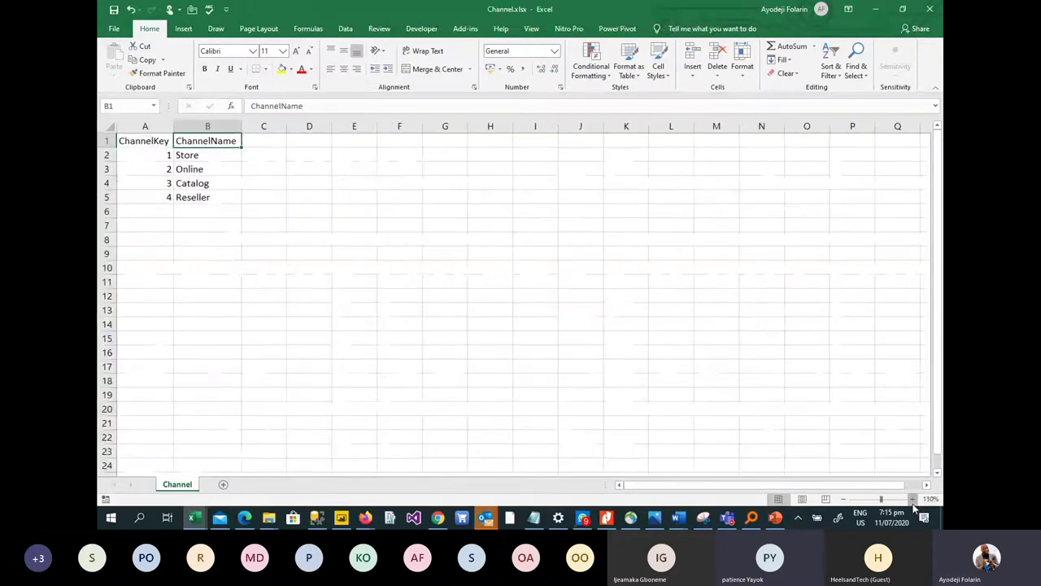
left_click(912, 498)
left_click(912, 498)
left_click(912, 498)
left_click(912, 498)
left_click(912, 498)
left_click(912, 498)
left_click(912, 499)
left_click(912, 498)
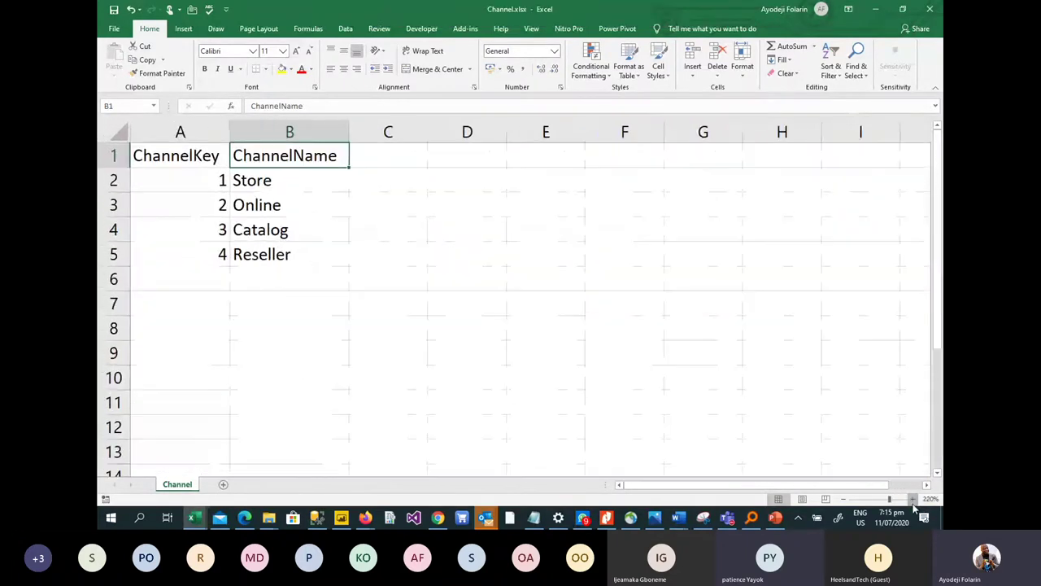
left_click(912, 499)
left_click(912, 498)
left_click(912, 499)
left_click(912, 498)
left_click(912, 499)
left_click(912, 499)
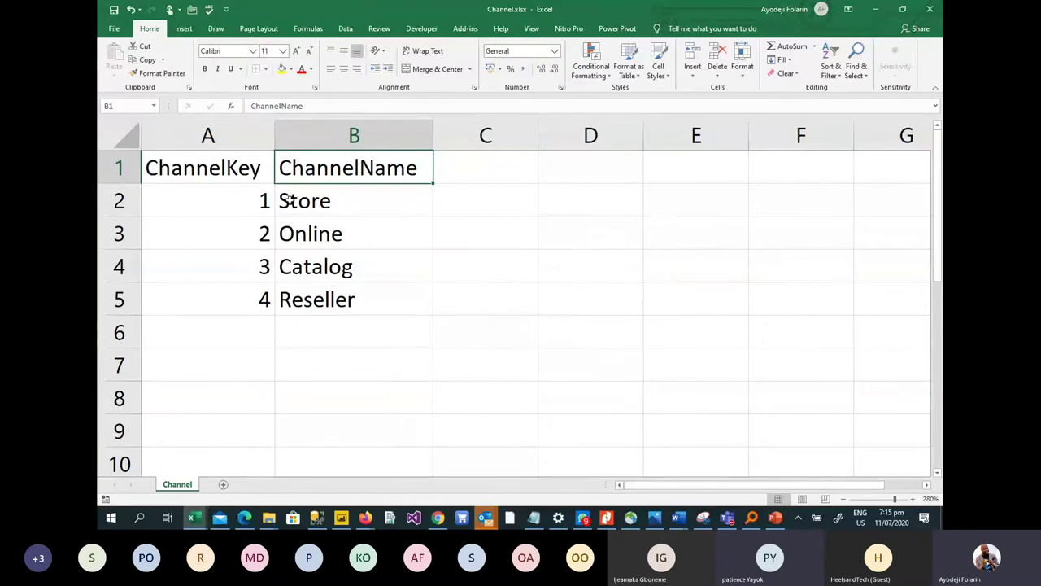
Step: Review each ChannelKey with its matching ChannelName in rows 2 to 5, and close the Channel workbook
left_click(257, 209)
left_click(336, 205)
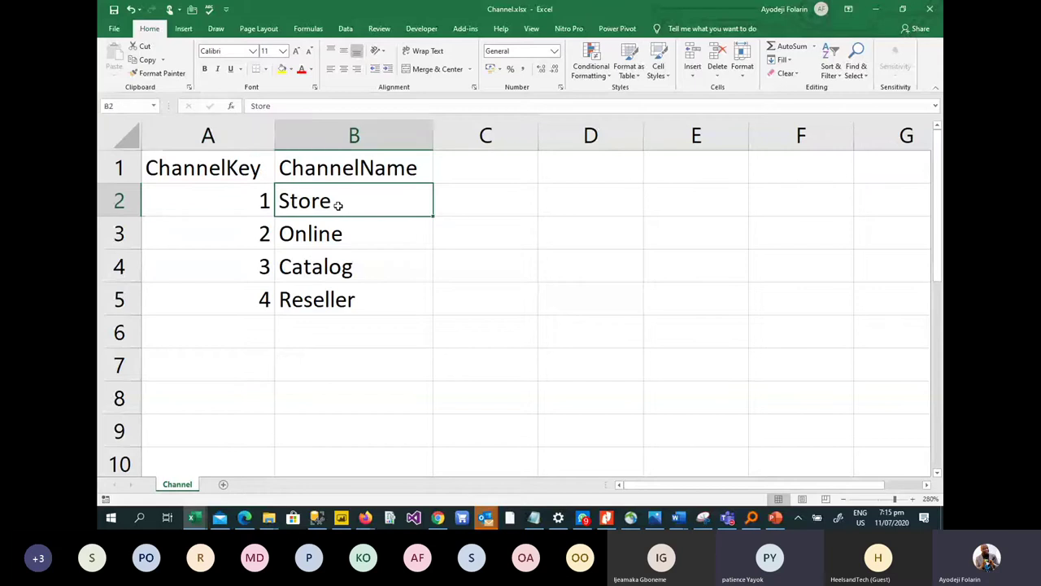
left_click(223, 238)
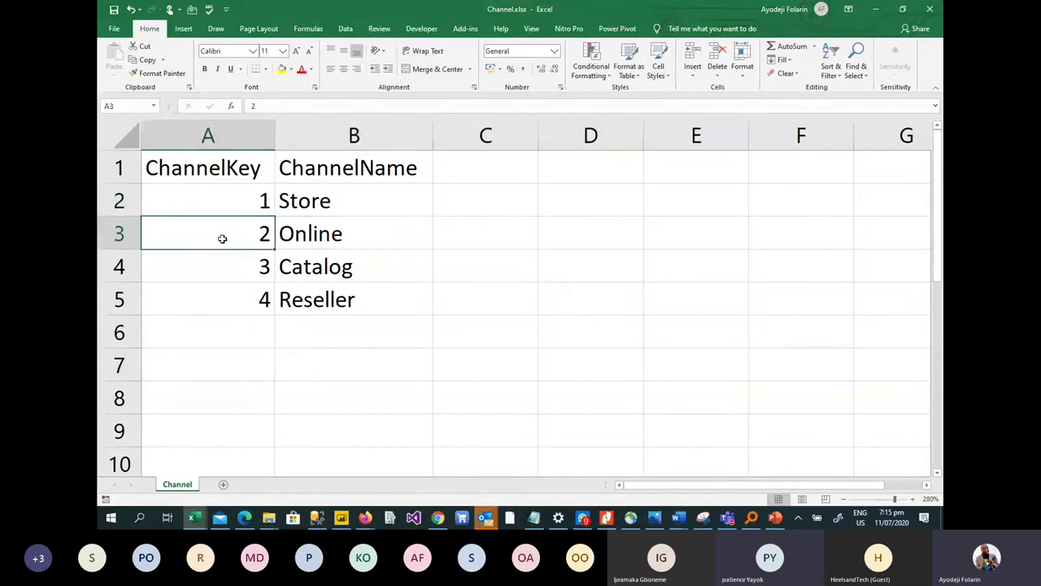
left_click(335, 234)
left_click(242, 265)
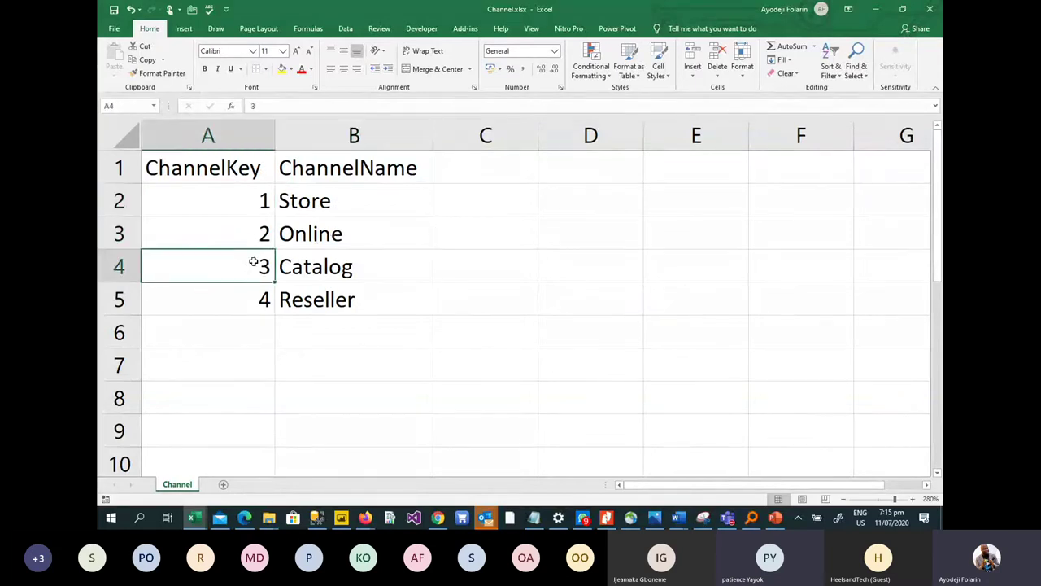
left_click(330, 274)
left_click(237, 303)
left_click(324, 301)
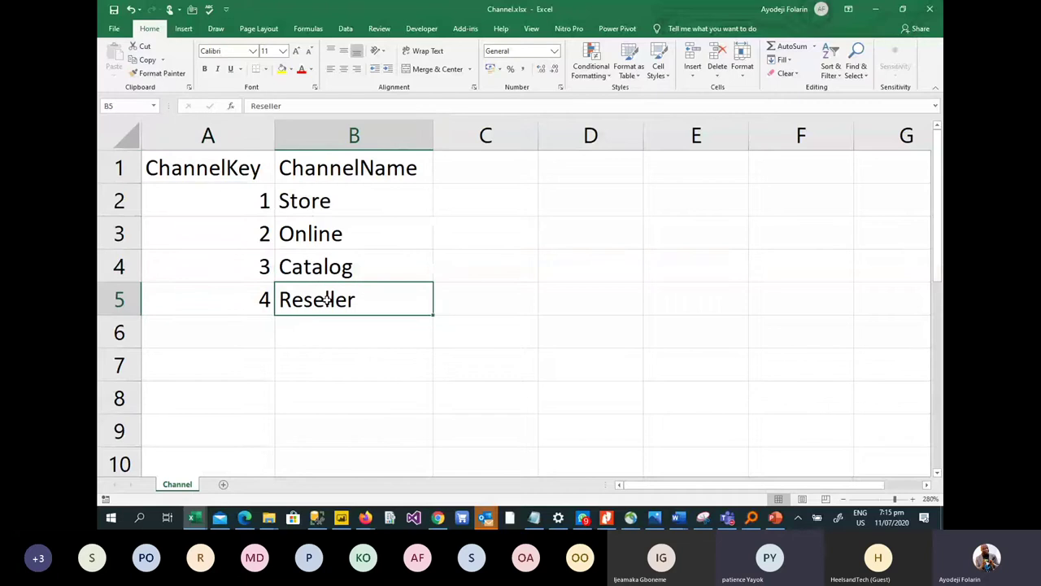
left_click(930, 11)
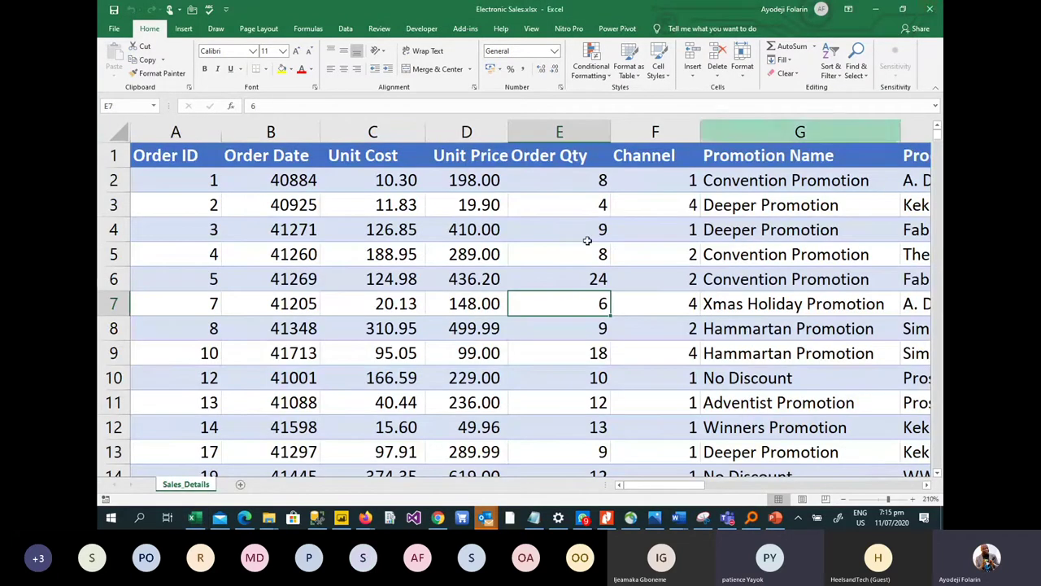
Step: Look through the Sales_Details rows down to the last record and return to the header row
left_click(459, 290)
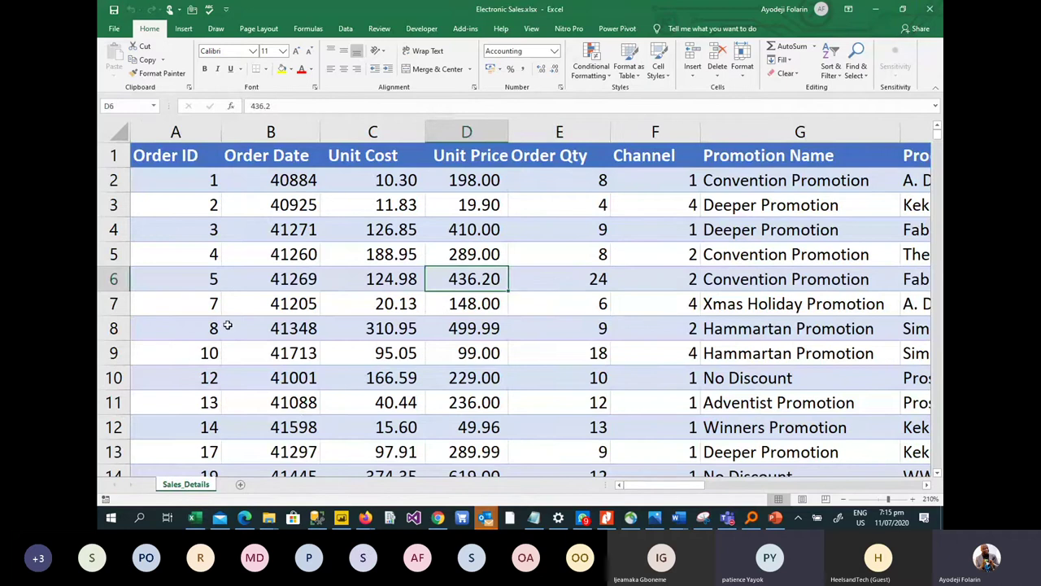
scroll(228, 325, "down", 17)
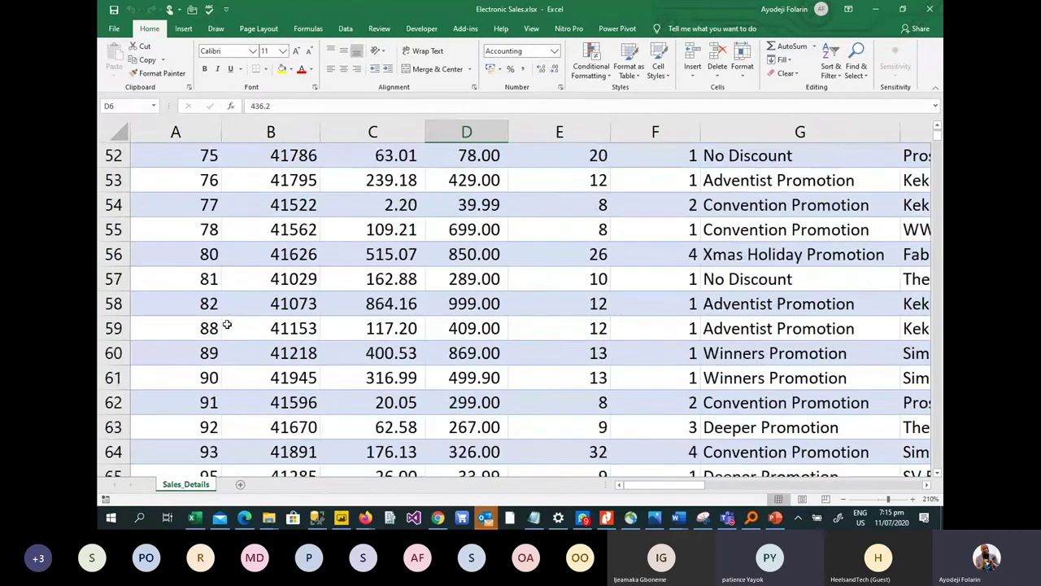
scroll(228, 326, "down", 18)
scroll(228, 326, "up", 1)
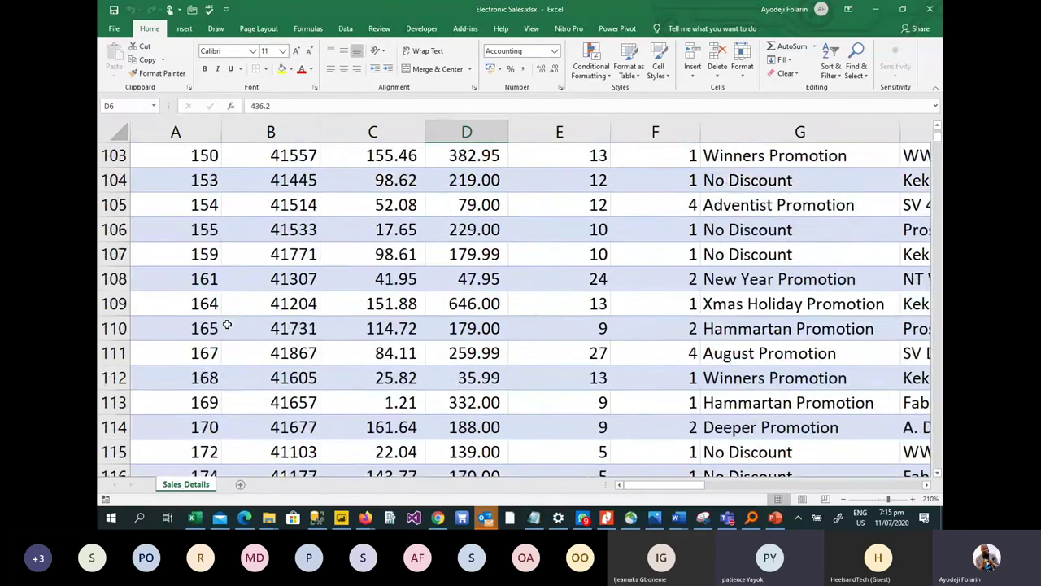
scroll(227, 324, "up", 17)
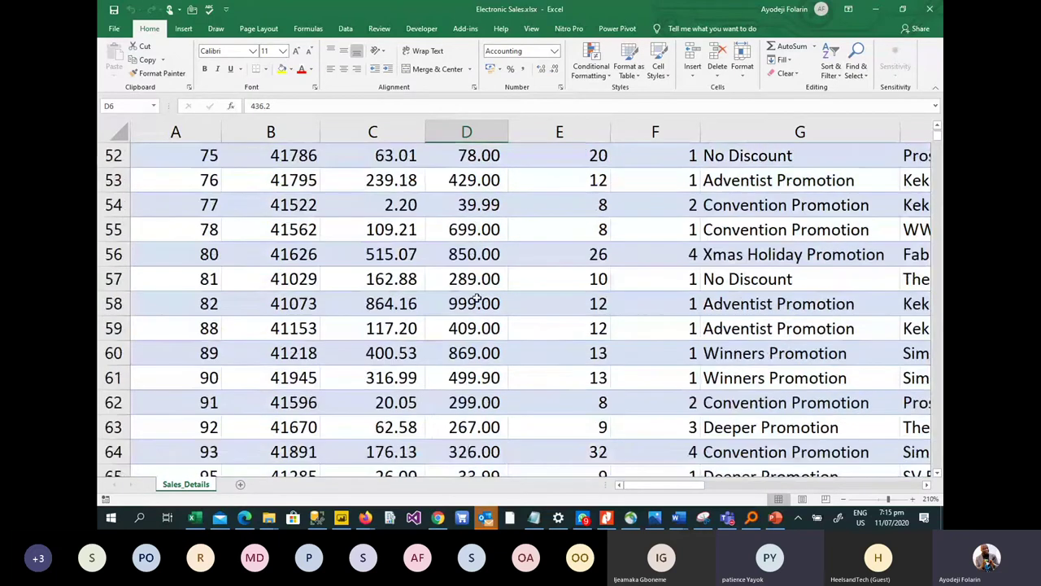
left_click_drag(938, 153, 917, 485)
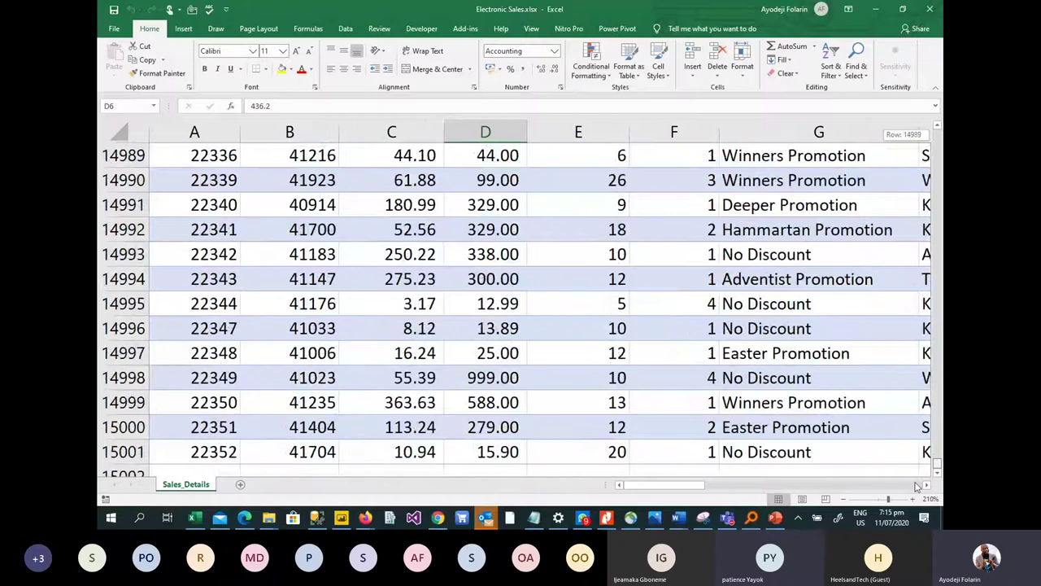
left_click_drag(917, 485, 937, 135)
Step: Examine the Order ID, Order Date, Unit Cost, Unit Price, Order Qty and Channel headers and their first-row values
left_click(207, 180)
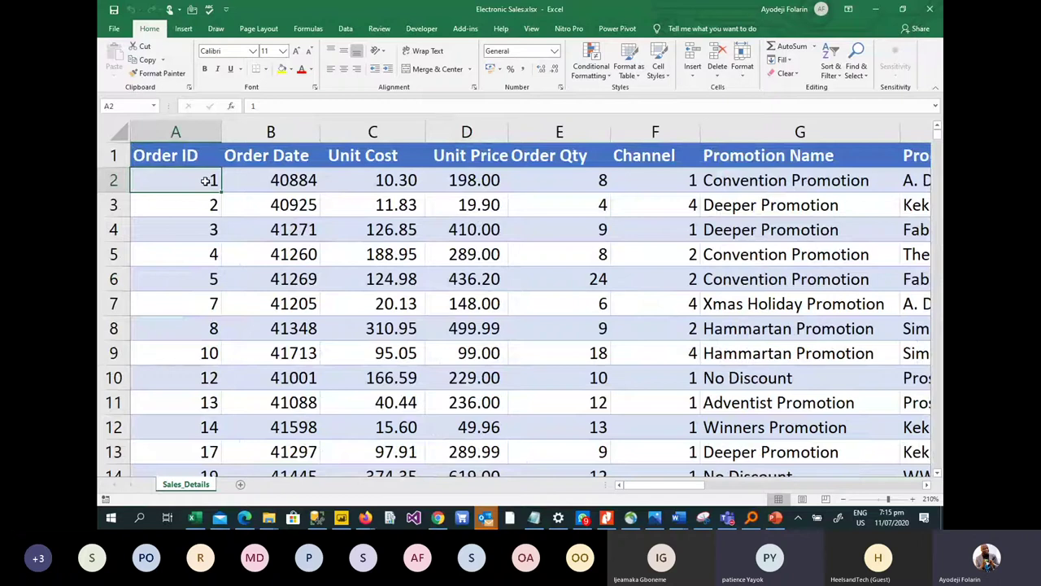
left_click(184, 159)
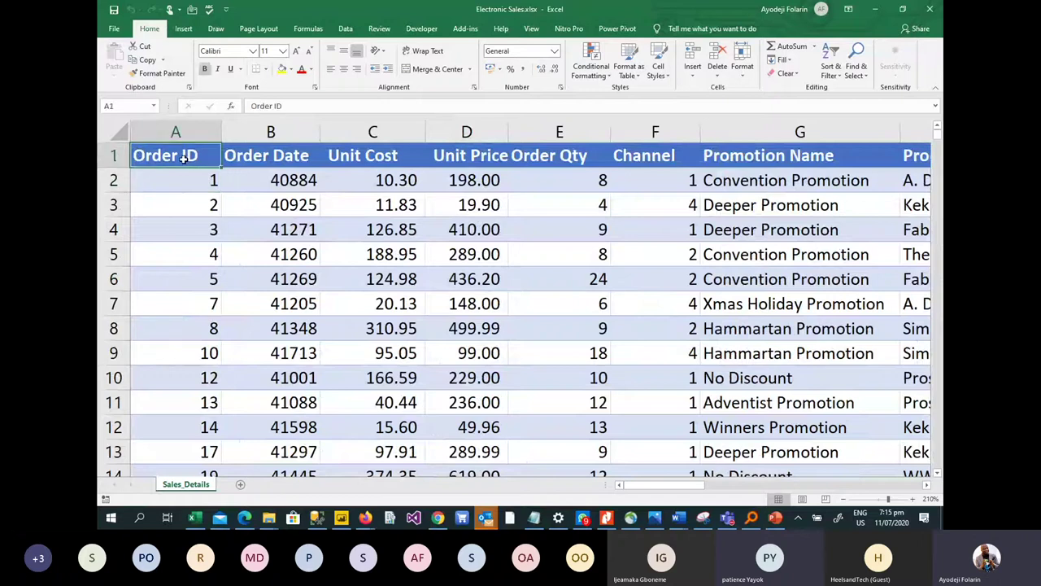
left_click(253, 159)
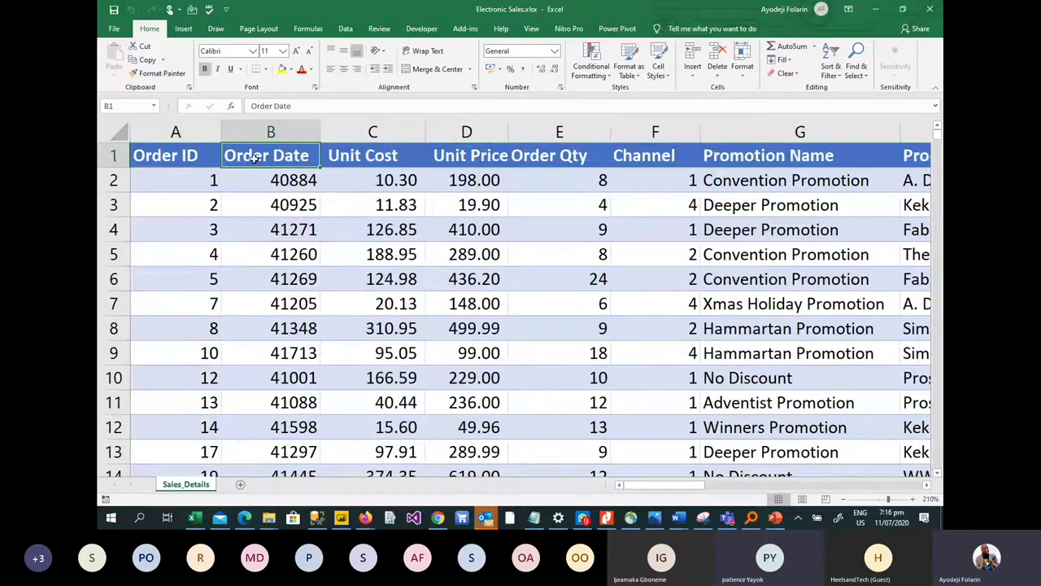
left_click(356, 156)
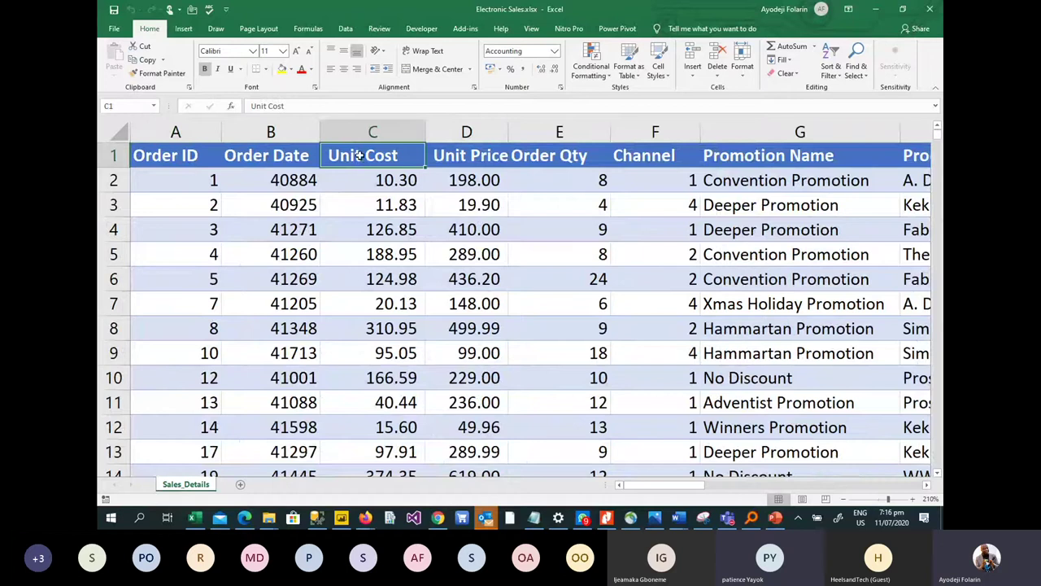
left_click(393, 183)
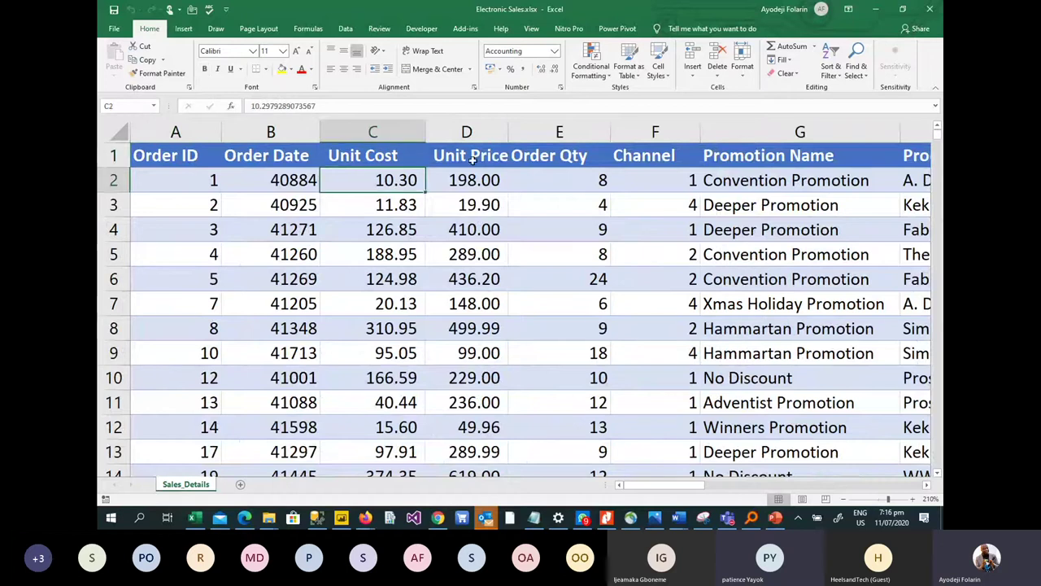
left_click(474, 159)
left_click(474, 178)
left_click(543, 160)
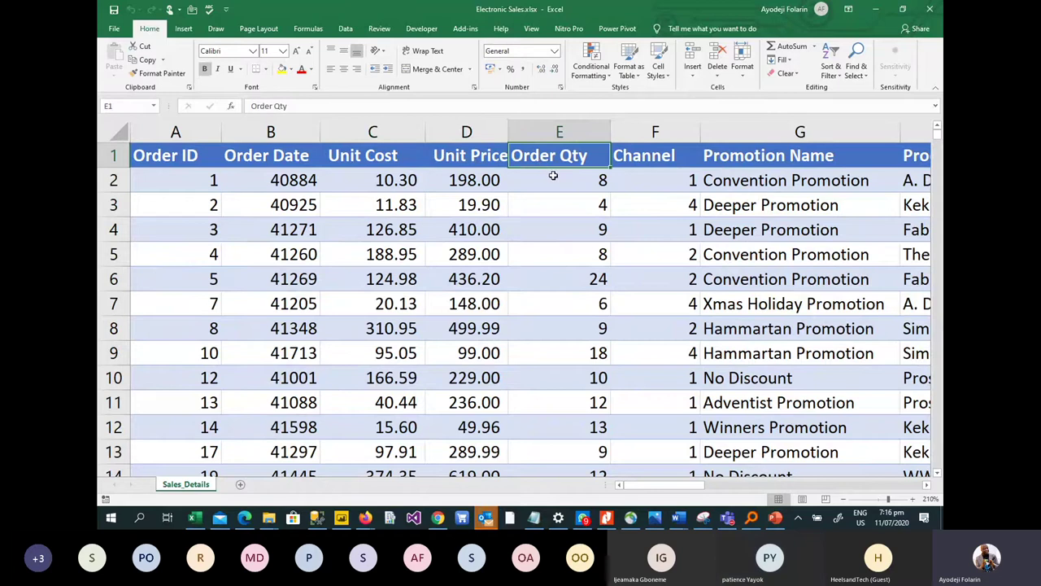
left_click(551, 174)
left_click(654, 157)
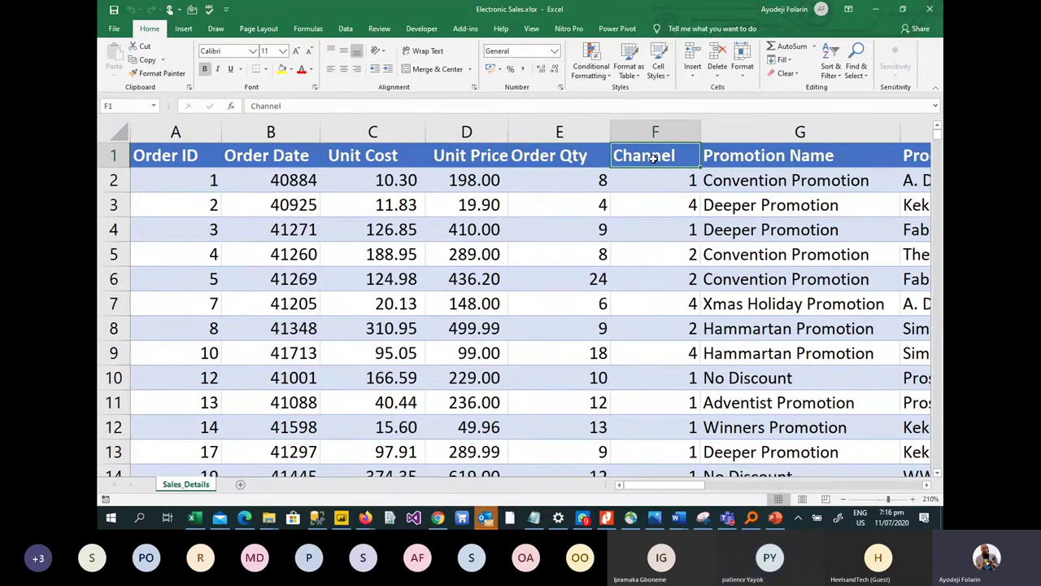
left_click(679, 178)
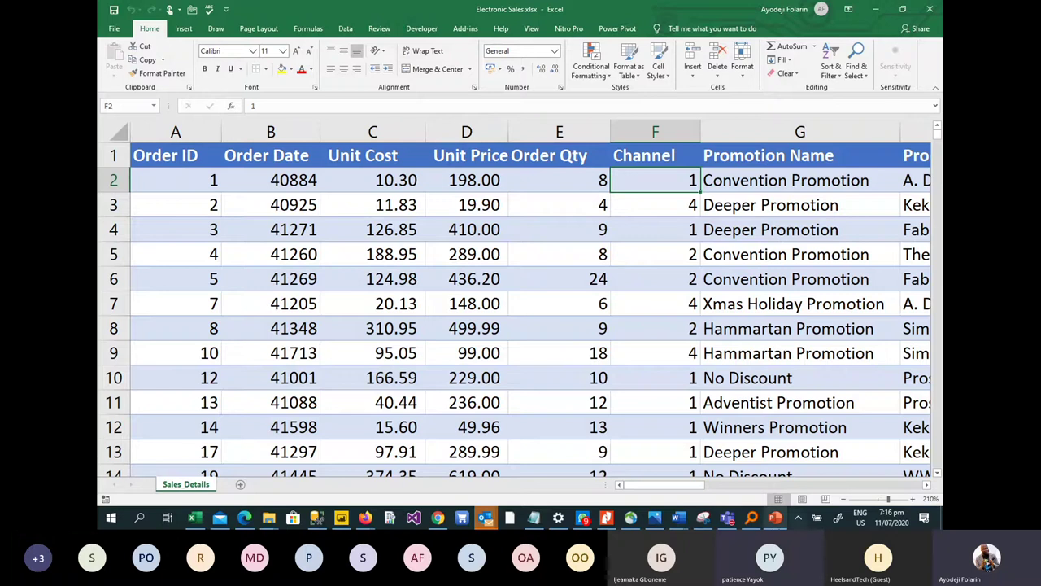
Step: Examine the remaining Sales_Details columns from Promotion Name and Product Name through Product Sub Category to Location
left_click_drag(687, 488, 833, 498)
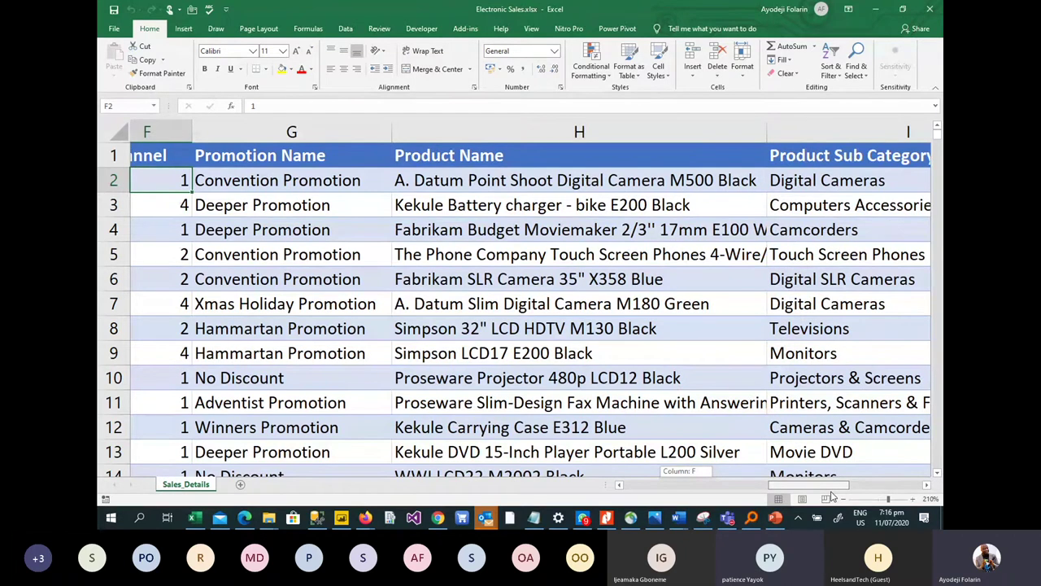
mouse_move(832, 496)
left_mouse_down()
mouse_move(883, 480)
mouse_move(850, 499)
left_mouse_up()
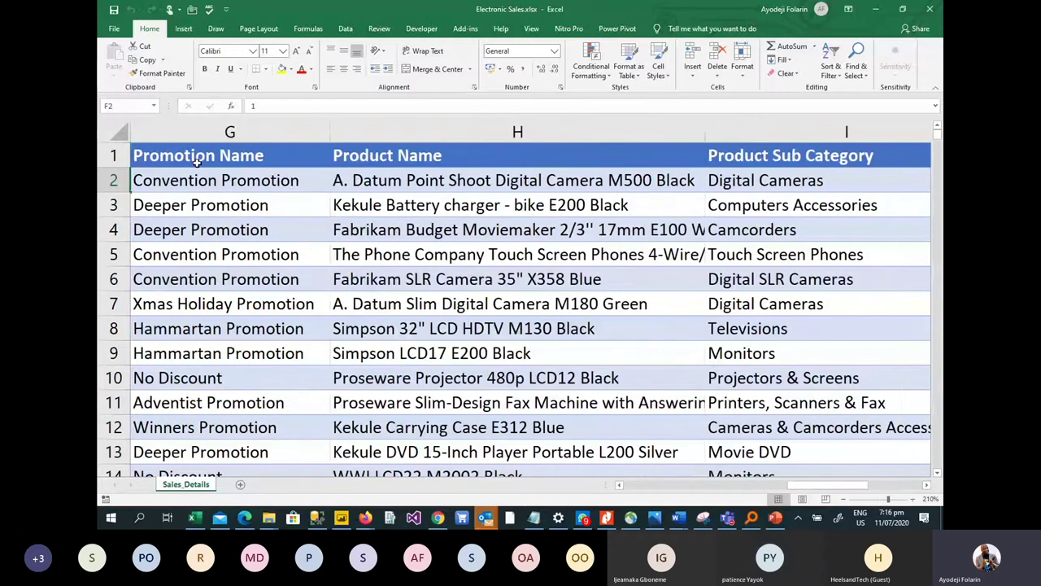
left_click(205, 158)
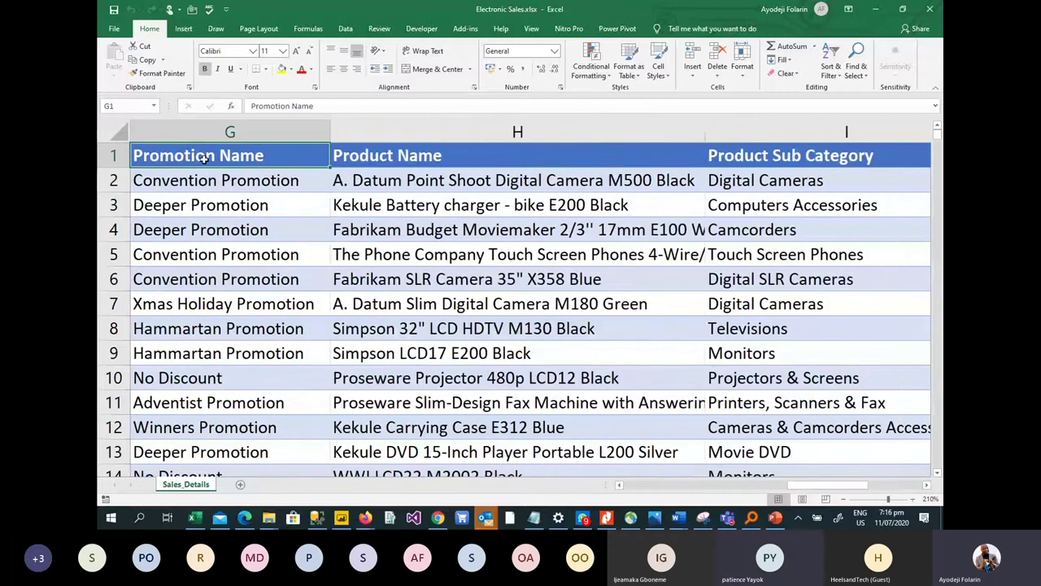
left_click(415, 159)
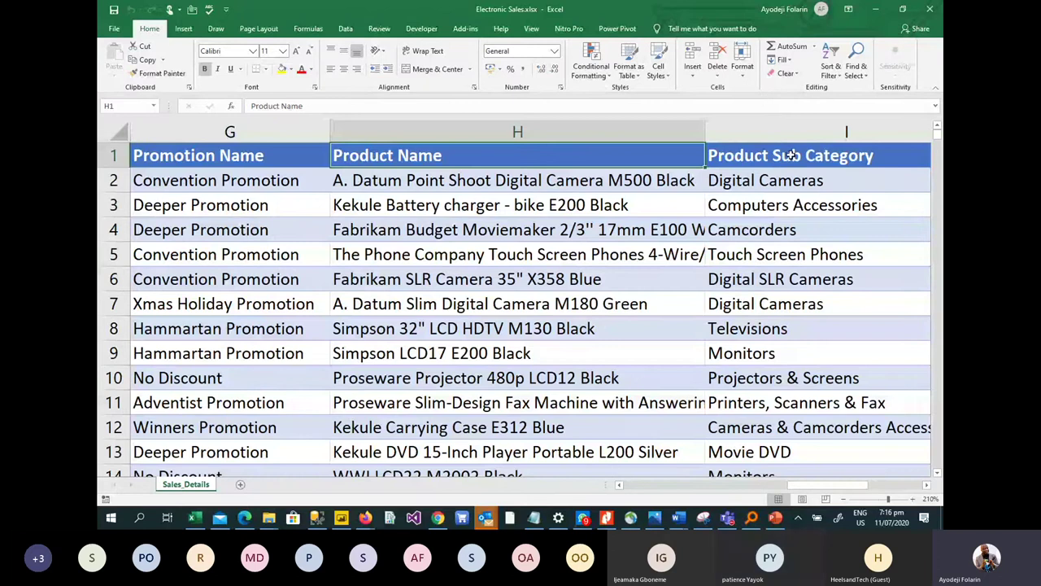
left_click(757, 155)
left_click_drag(818, 491, 875, 491)
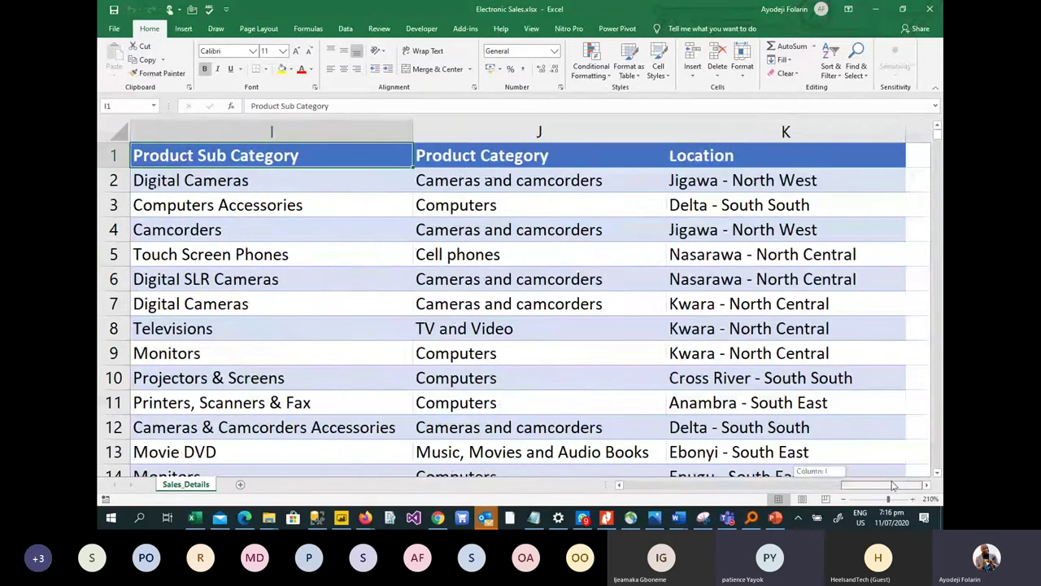
left_click(739, 159)
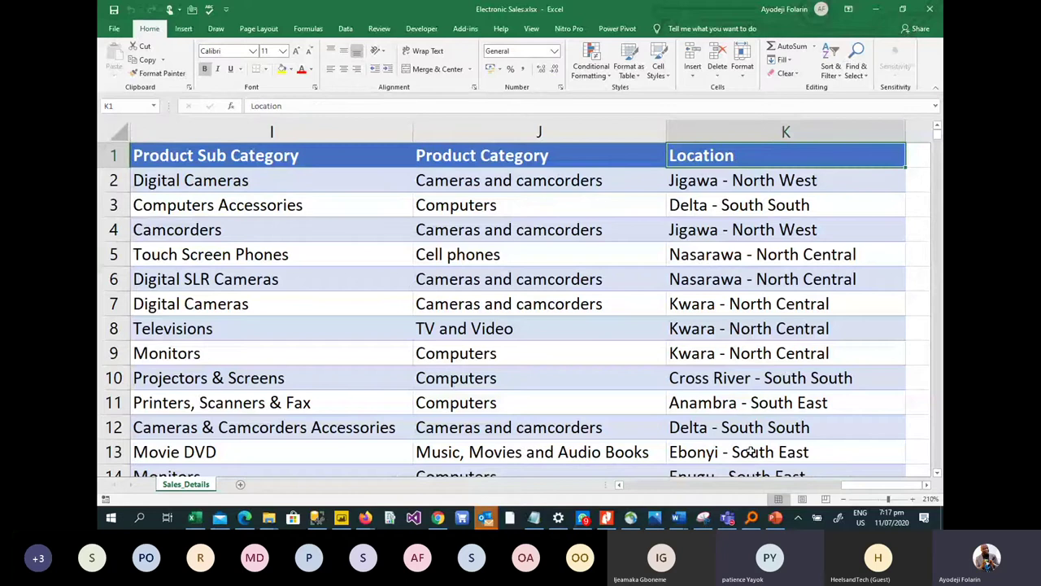
Step: Return to the first columns of Sales_Details and close the Electronic Sales workbook
left_click_drag(861, 485, 456, 489)
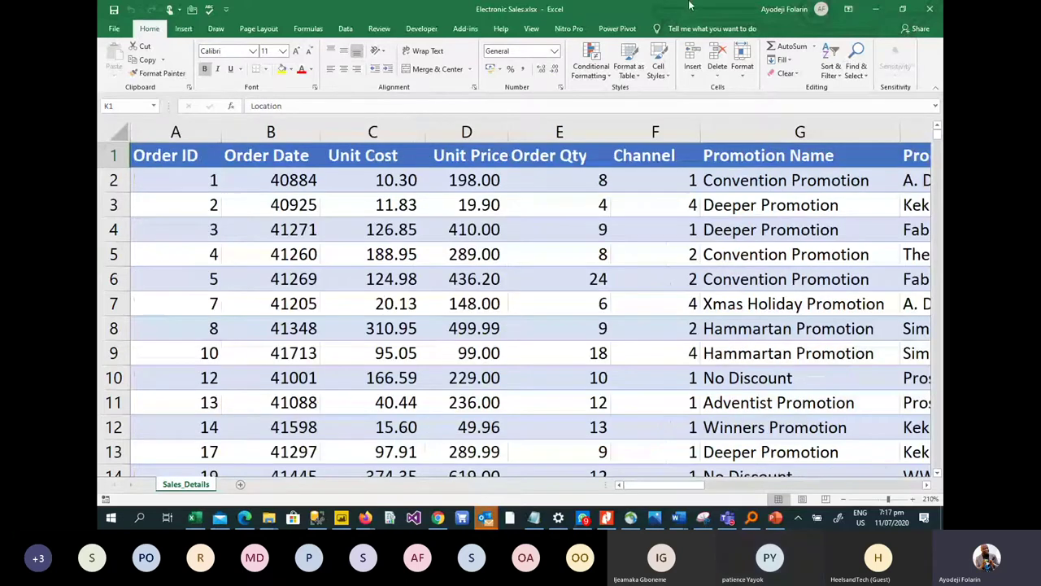
left_click(932, 10)
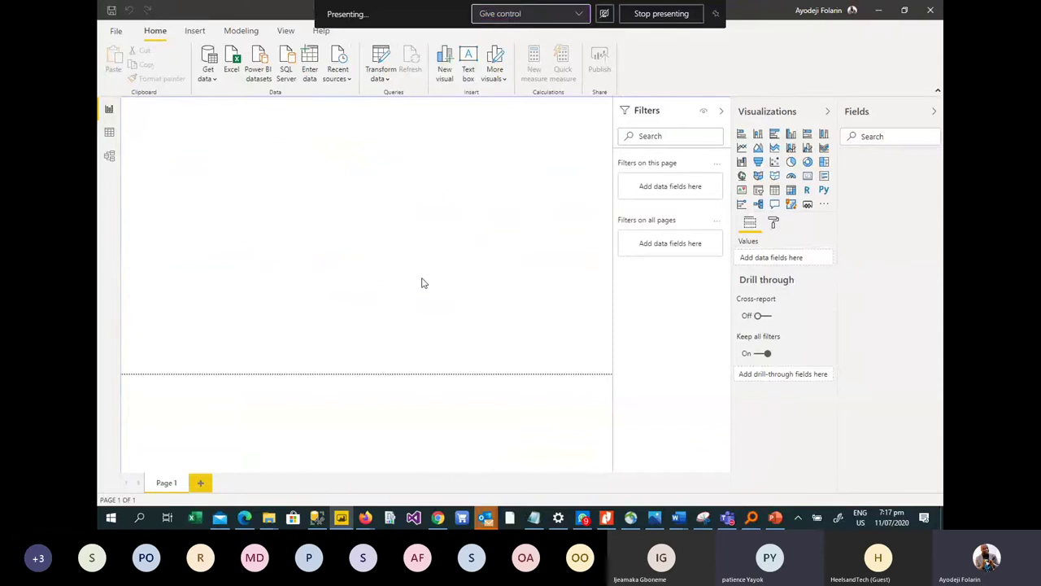
left_click(666, 25)
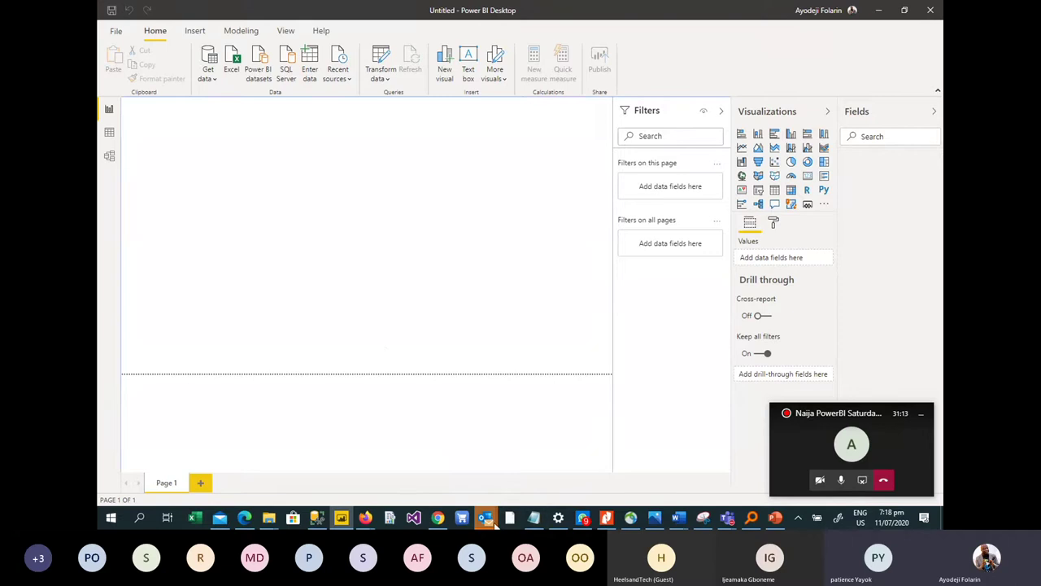
Step: Switch to the PowerPoint presentation and examine the Connecting to Data / ETL item on the Contents slide
mouse_move(488, 520)
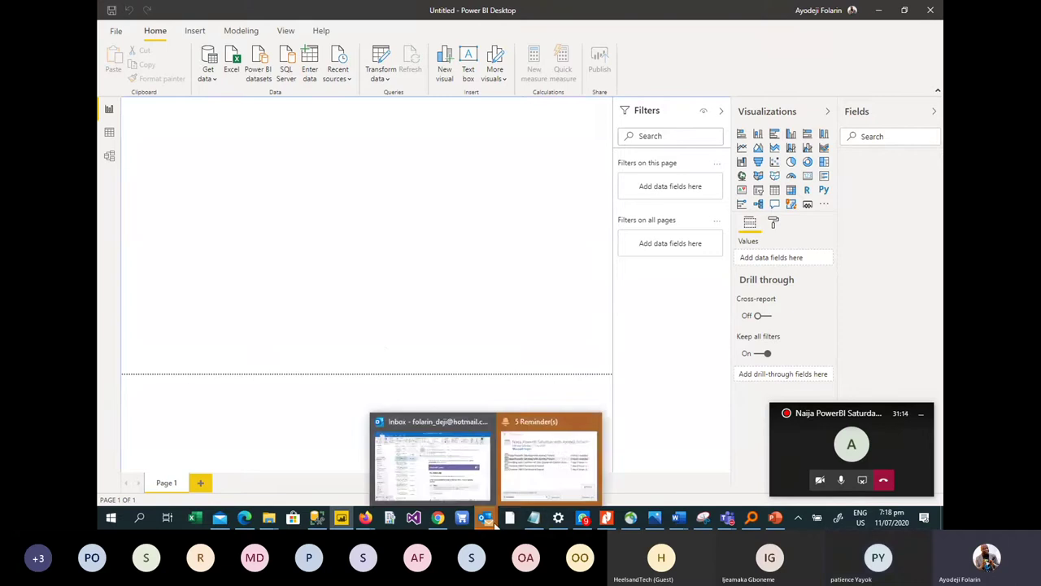
left_click(776, 517)
left_click(132, 169)
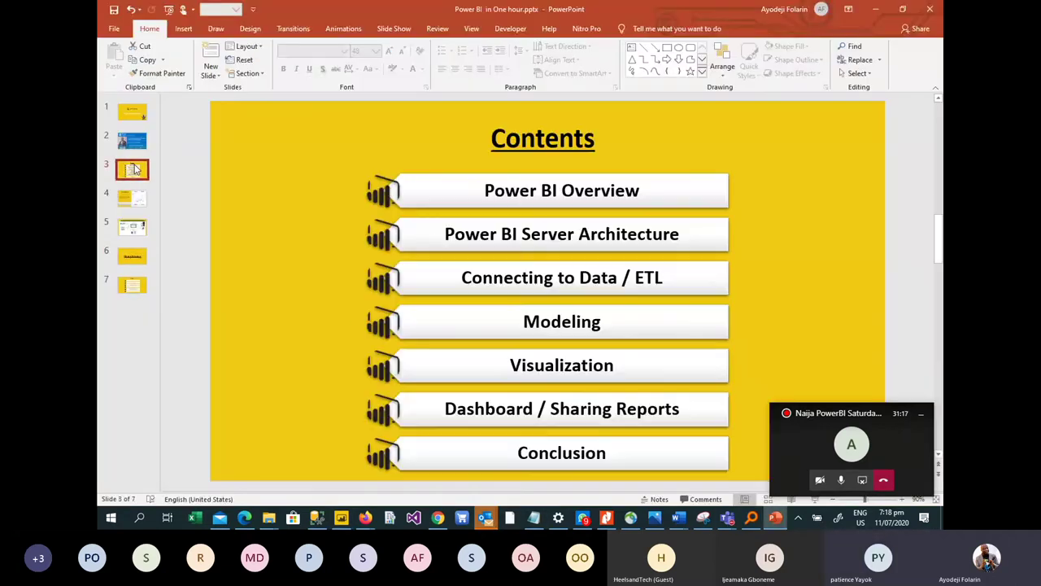
left_click(463, 278)
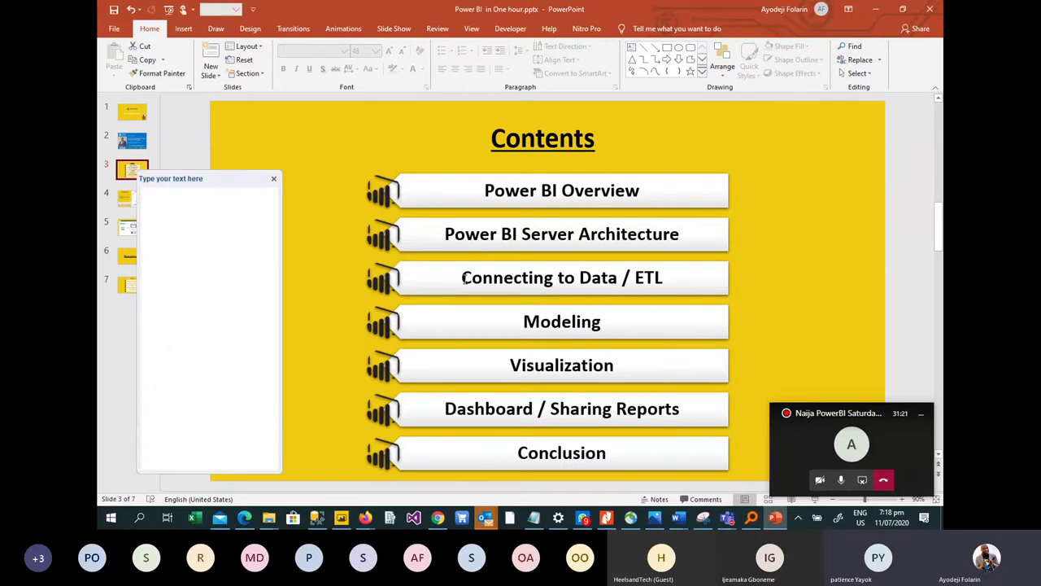
left_click_drag(463, 278, 662, 289)
left_click(664, 290)
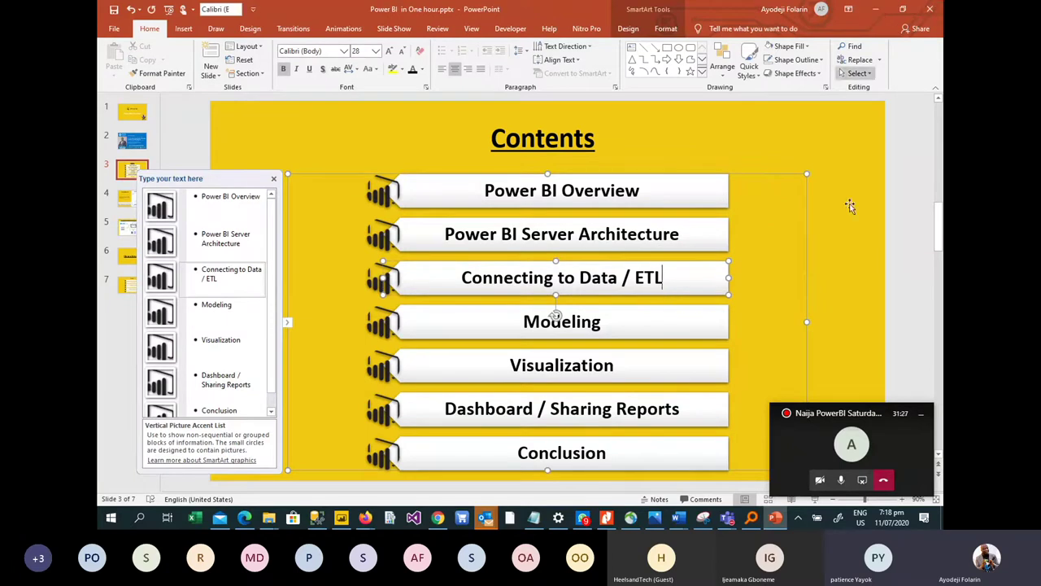
Step: Switch to the Teams meeting and mute the two participants whose microphones are still on
left_click(803, 461)
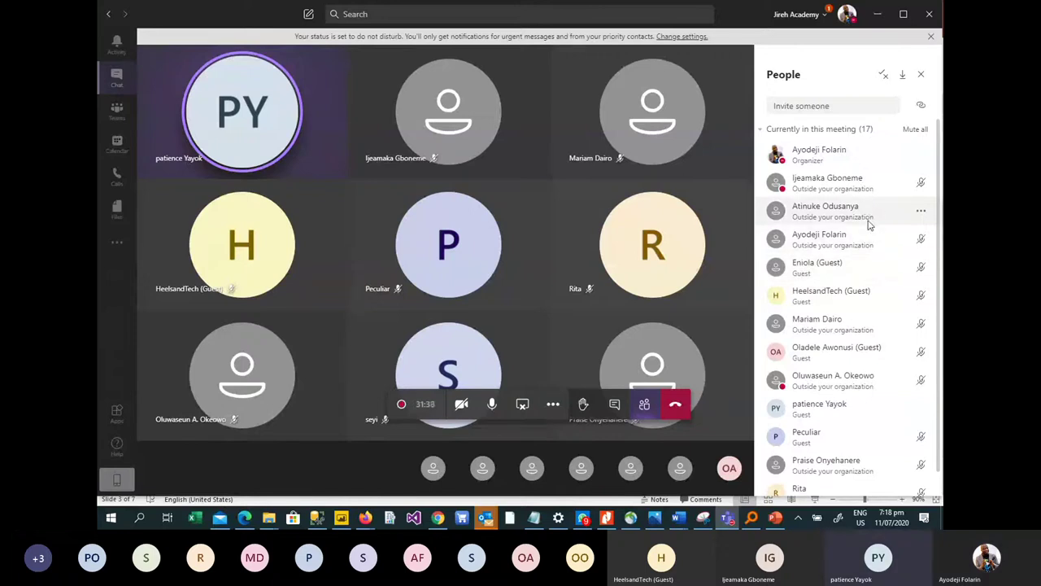
mouse_move(479, 247)
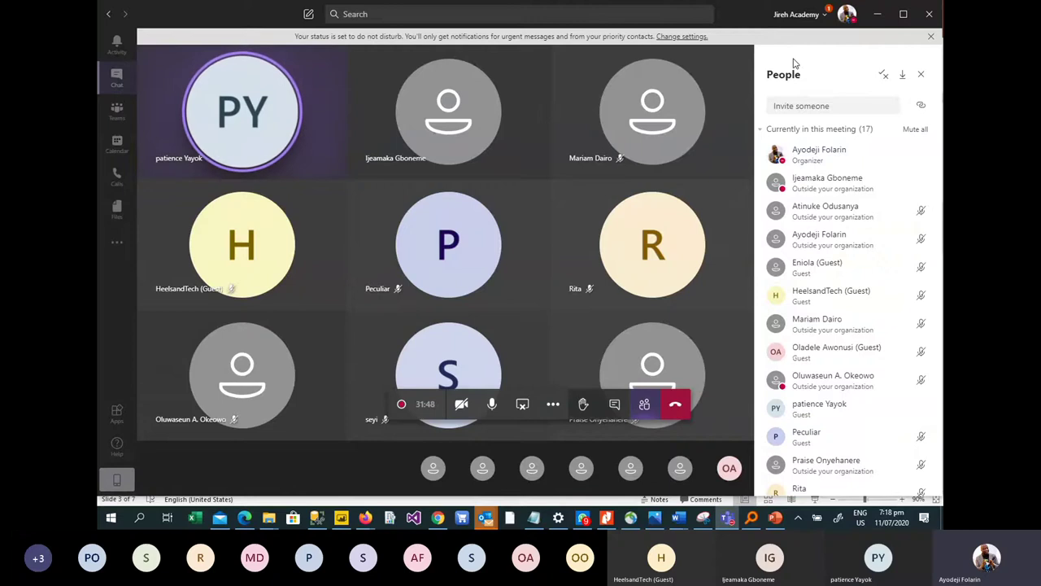
left_click(922, 408)
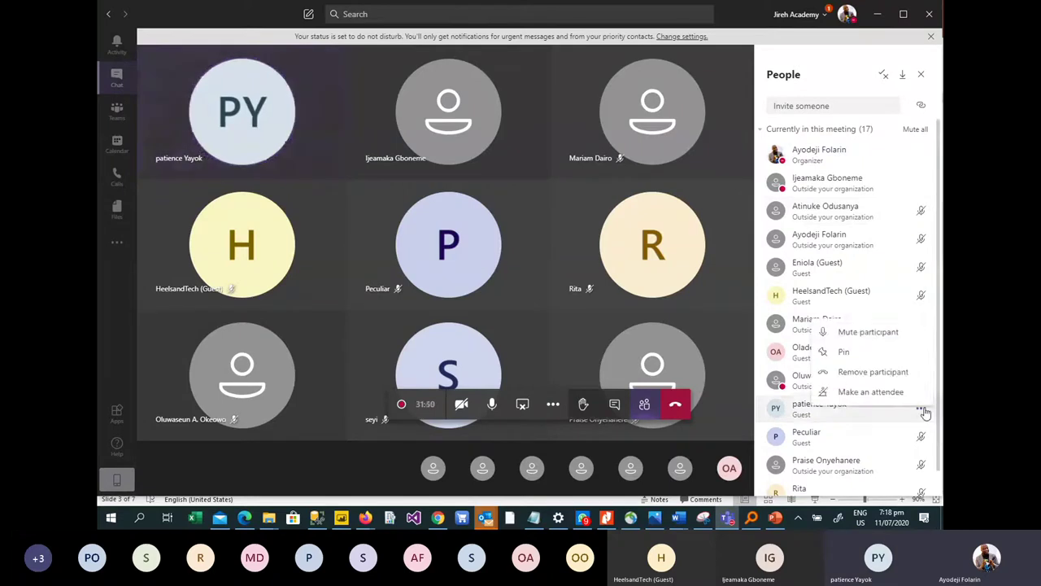
left_click(857, 333)
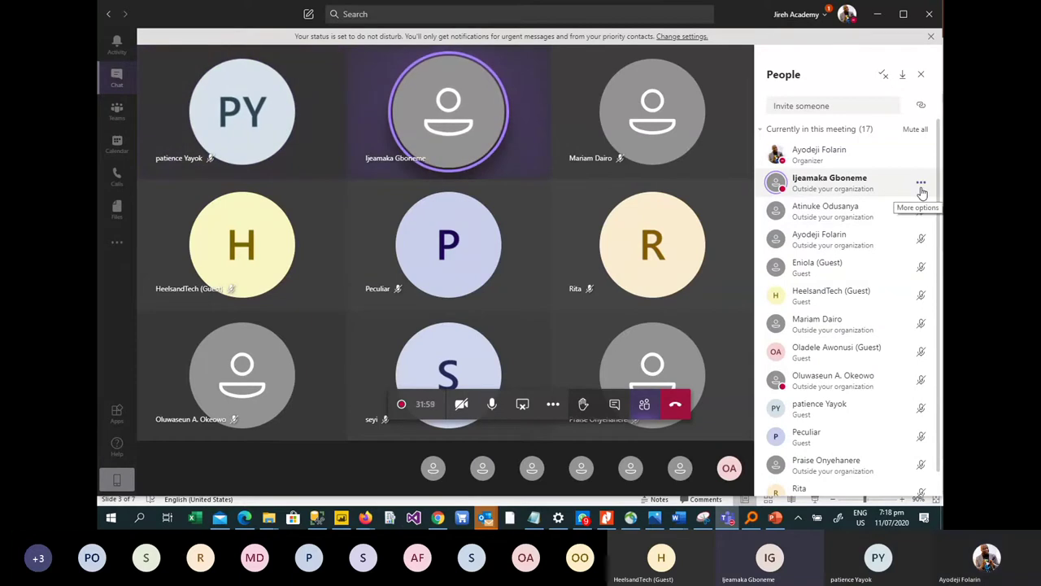
left_click(921, 184)
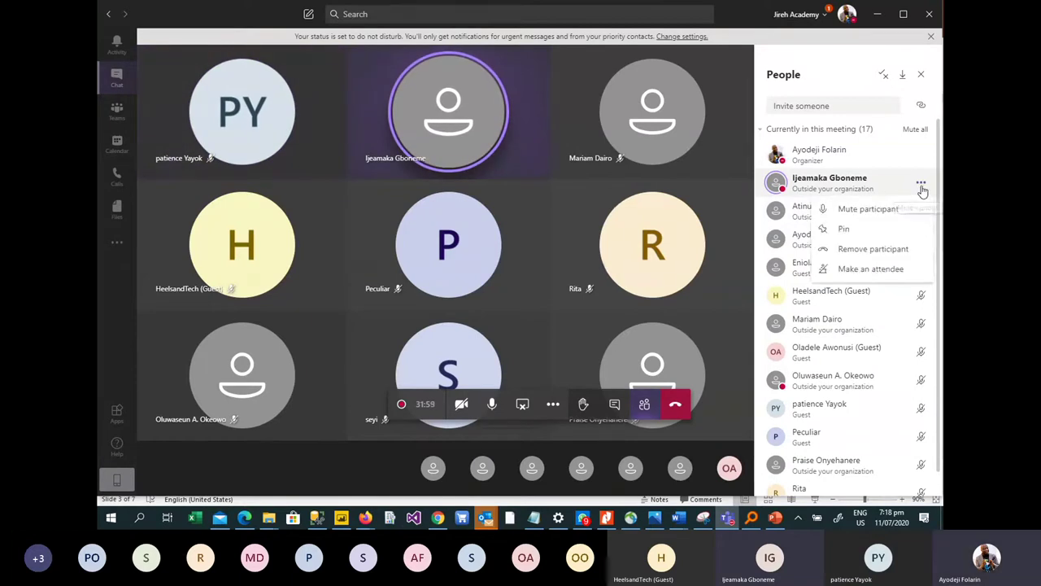
left_click(868, 209)
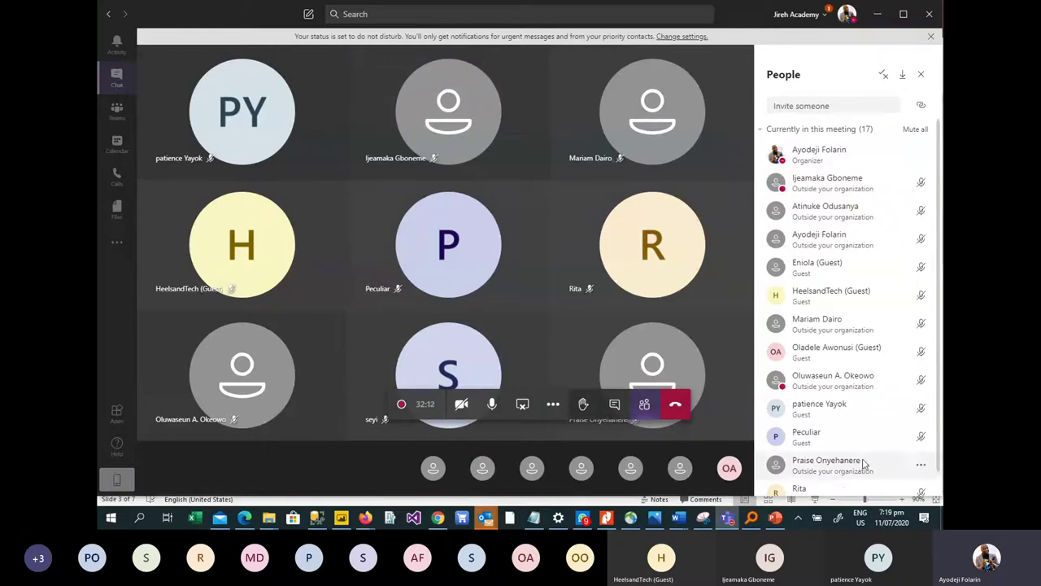
Step: Look through the meeting's participant list and its chat messages
scroll(858, 407, "down", 5)
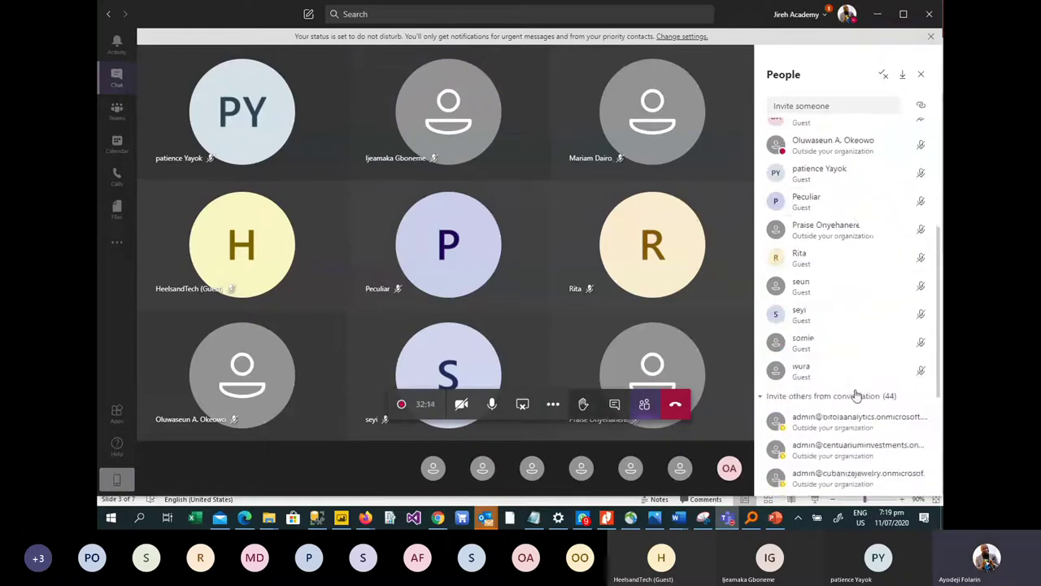
scroll(856, 394, "up", 6)
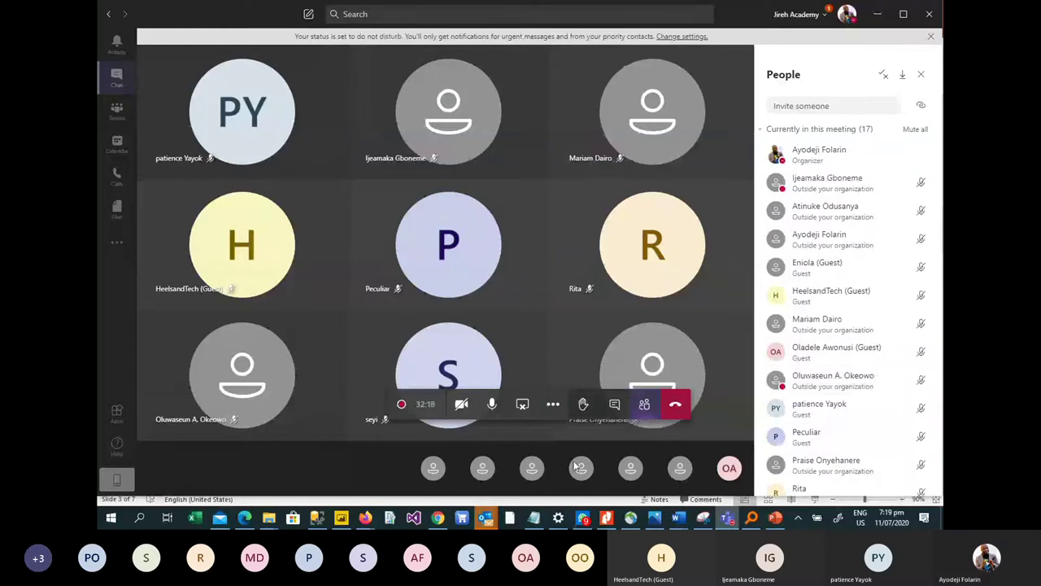
left_click(615, 405)
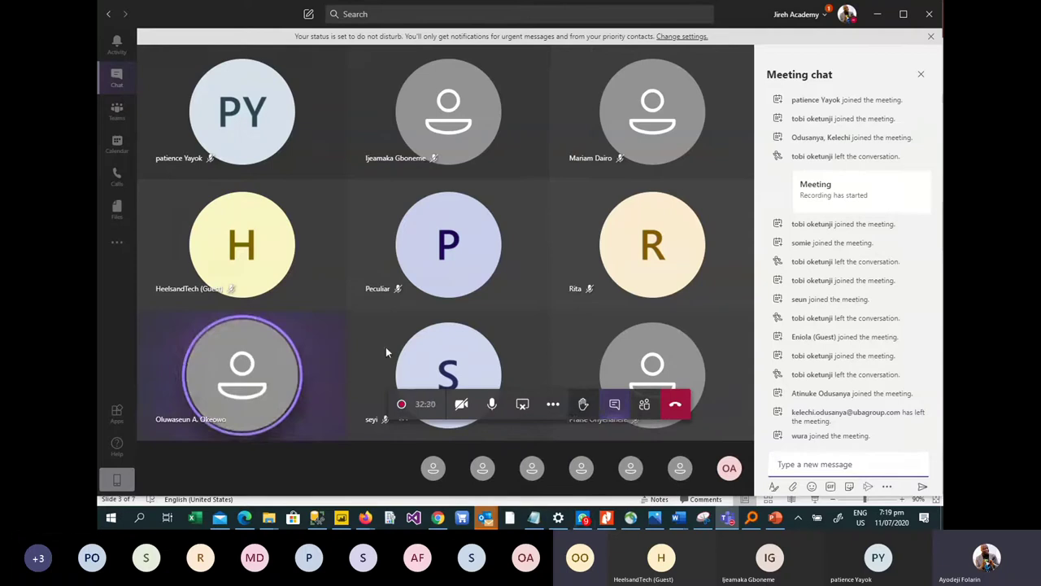
Step: Return to the meeting's participant list and mute the participant who is currently speaking
left_click(647, 405)
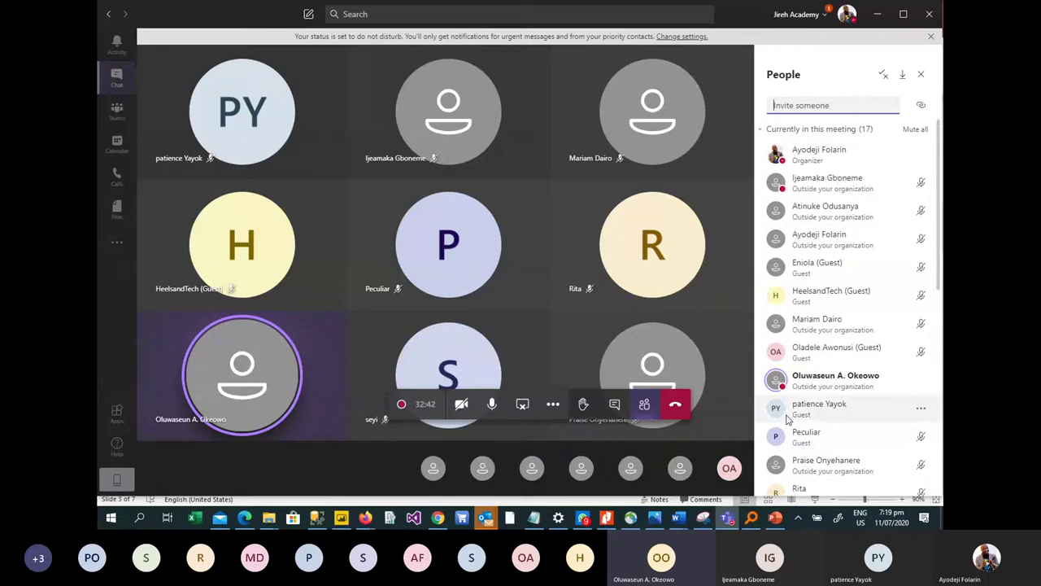
mouse_move(655, 380)
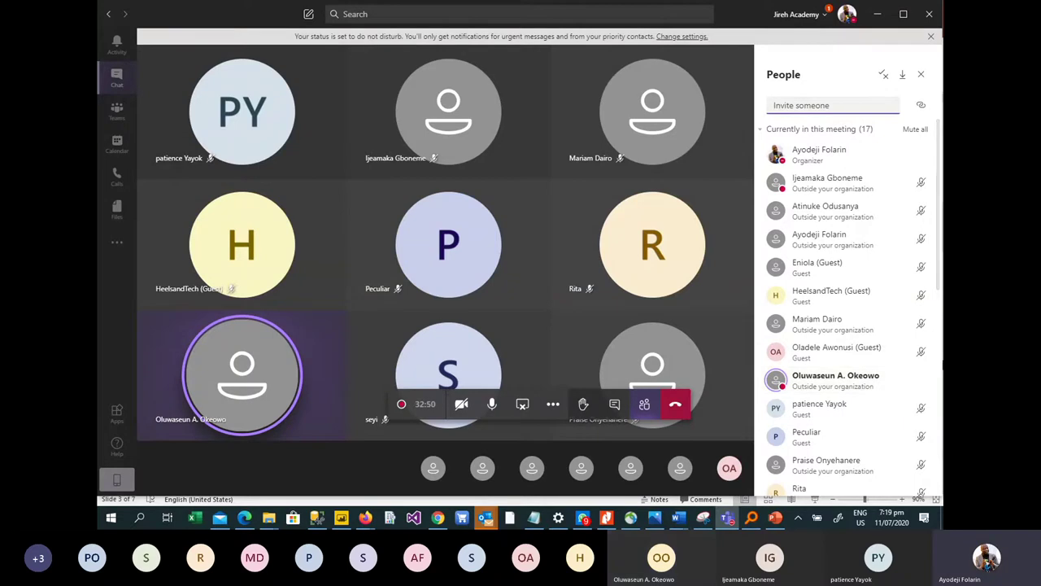
left_click(921, 380)
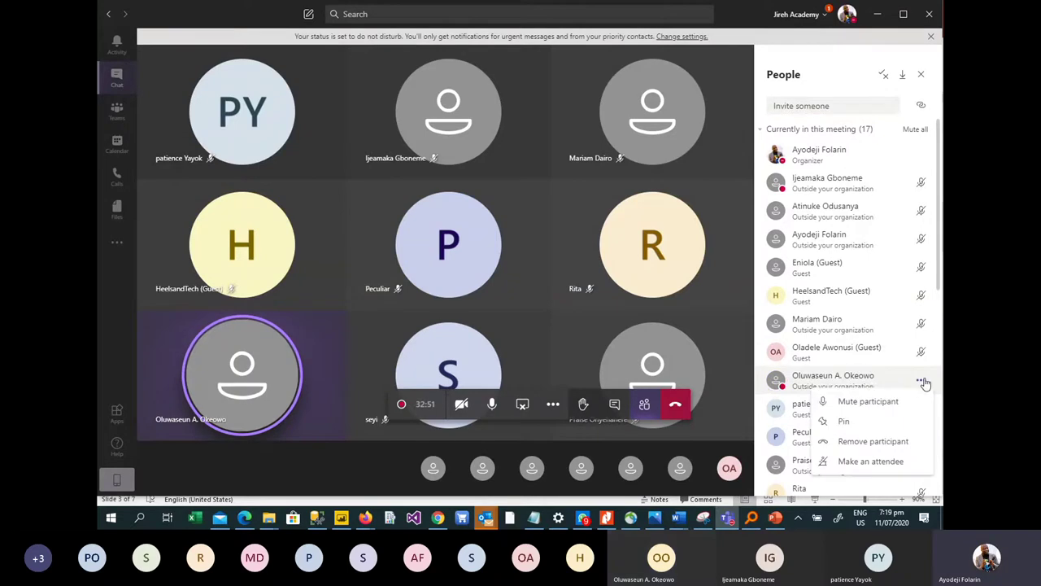
left_click(885, 401)
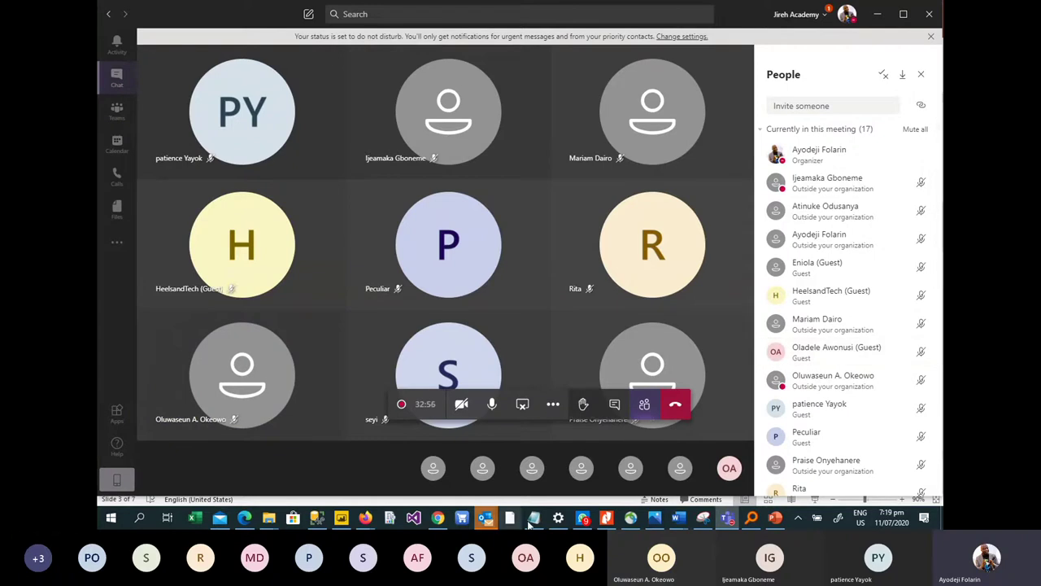
Step: Switch back to Power BI Desktop and open the full list of Get Data sources
left_click(775, 521)
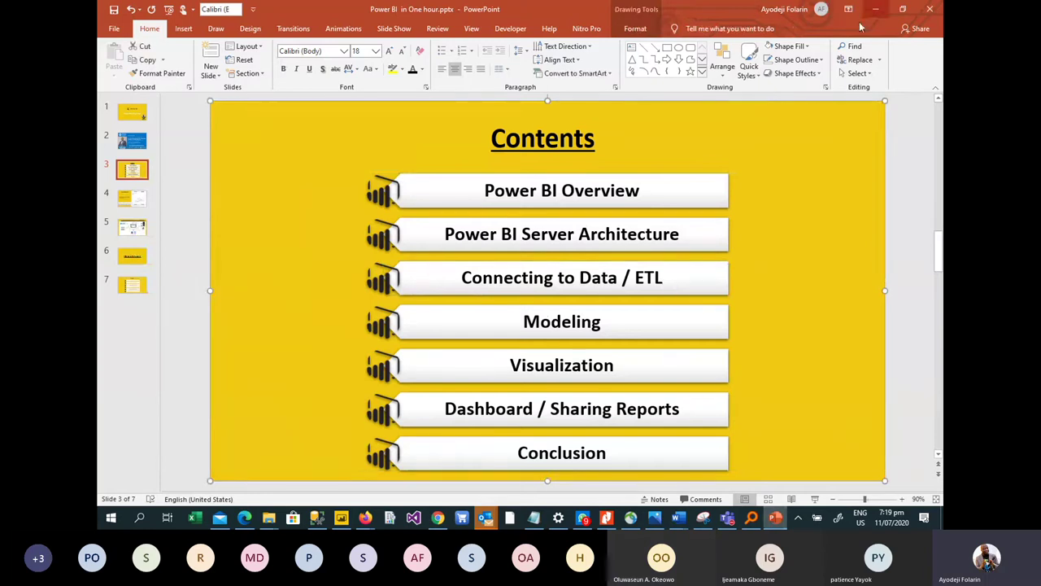
left_click(340, 519)
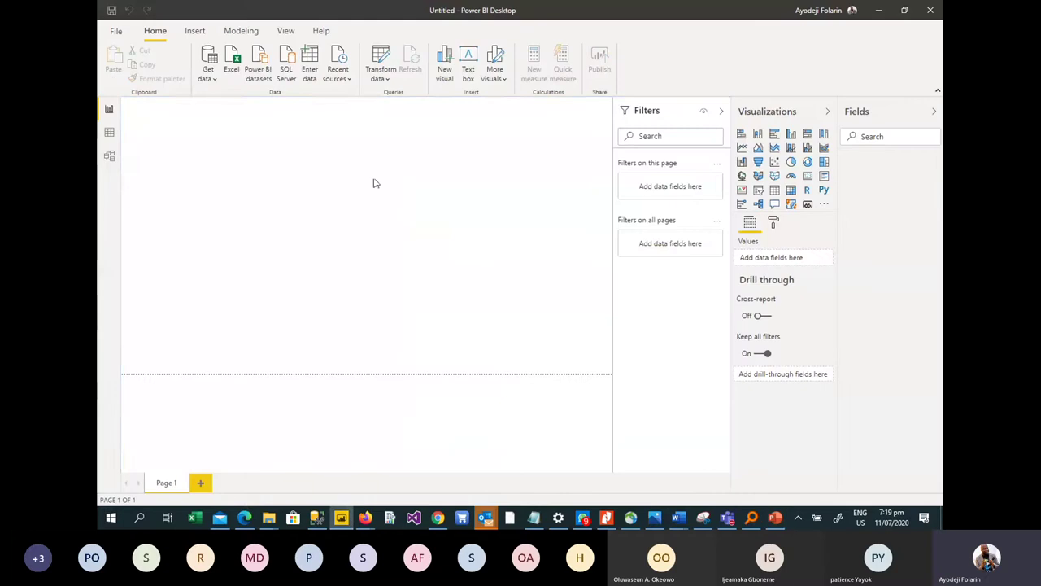
left_click(215, 76)
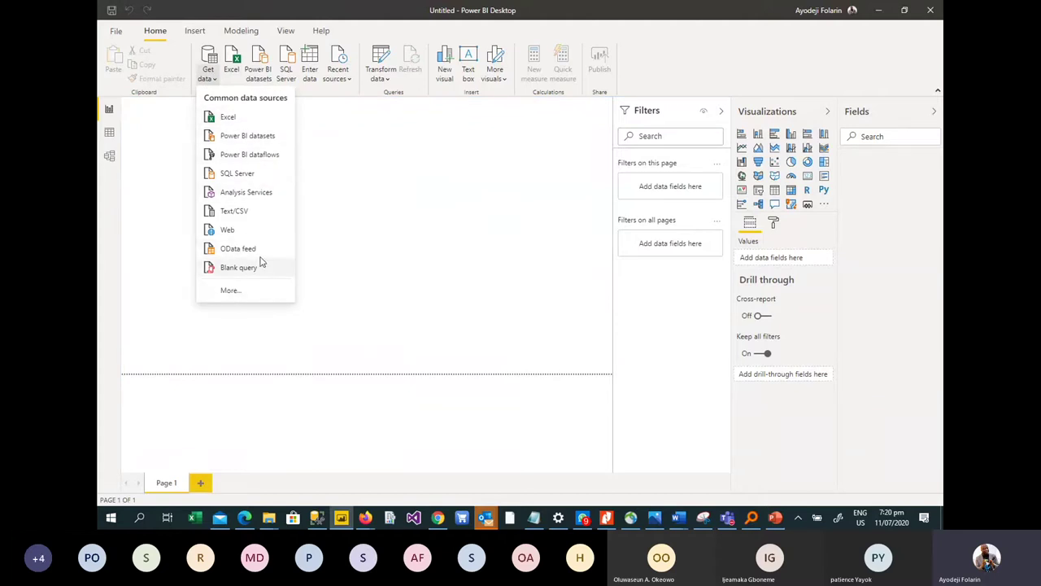
left_click(231, 295)
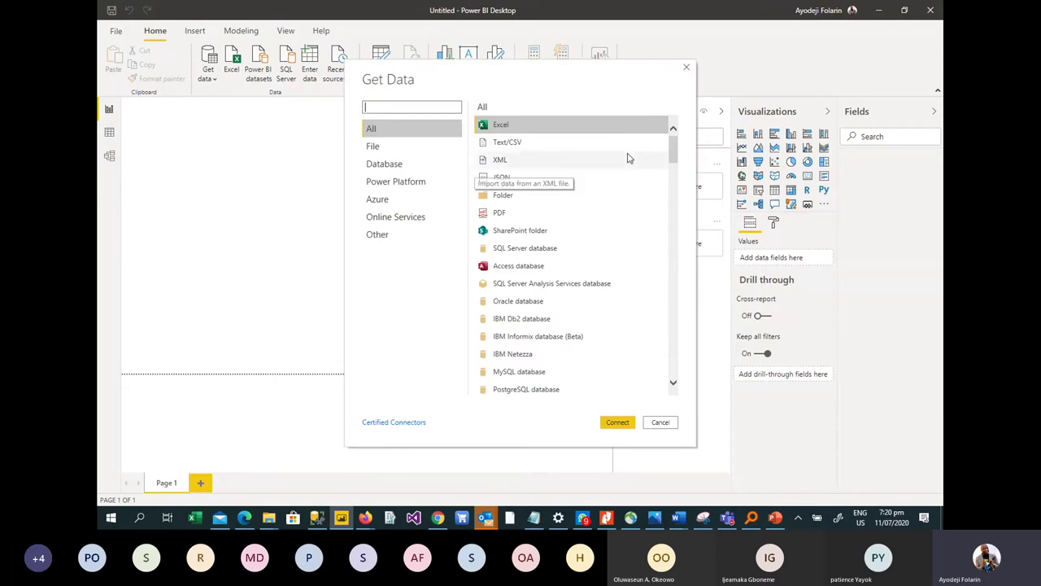
Step: Look through the available data source connectors, including PDF and the databases, and leave Excel selected
left_click(672, 173)
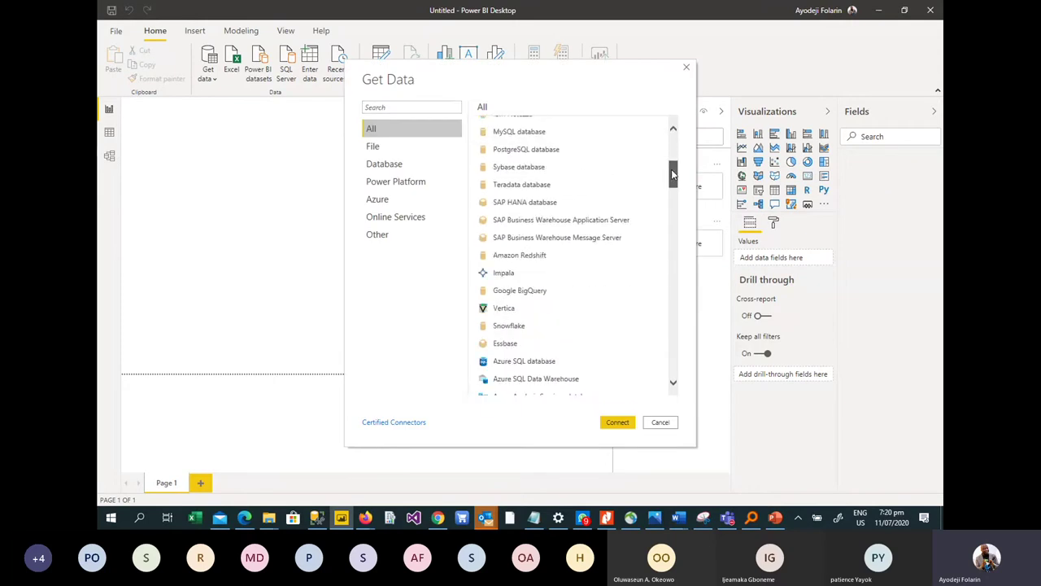
left_click_drag(673, 173, 643, 140)
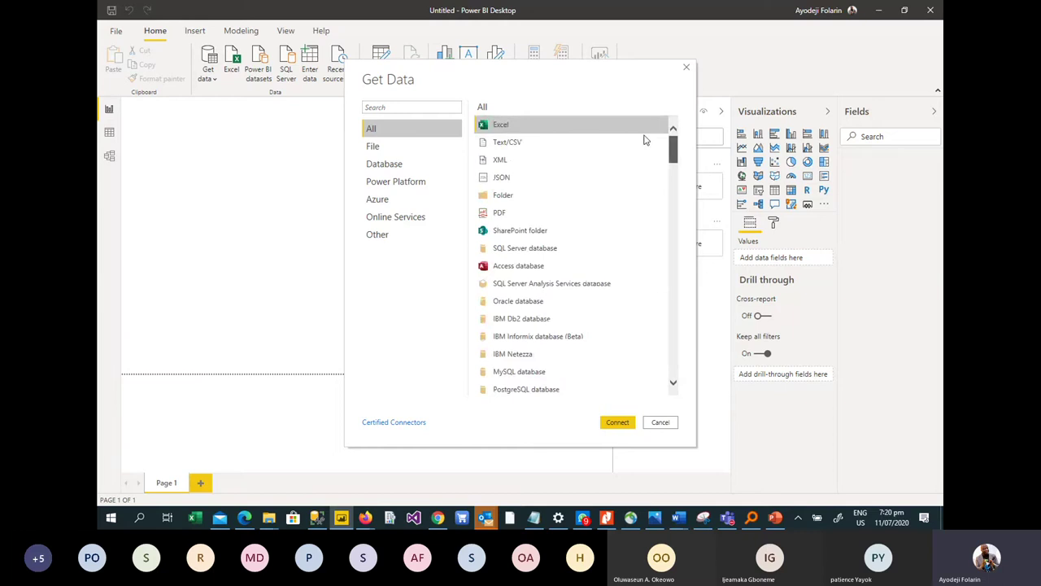
left_click(512, 214)
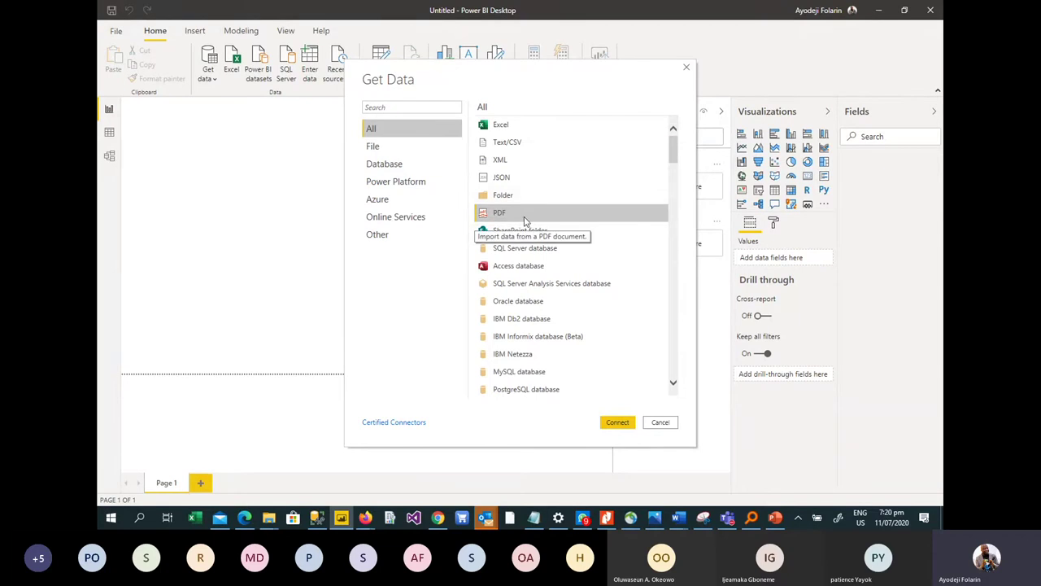
left_click(504, 124)
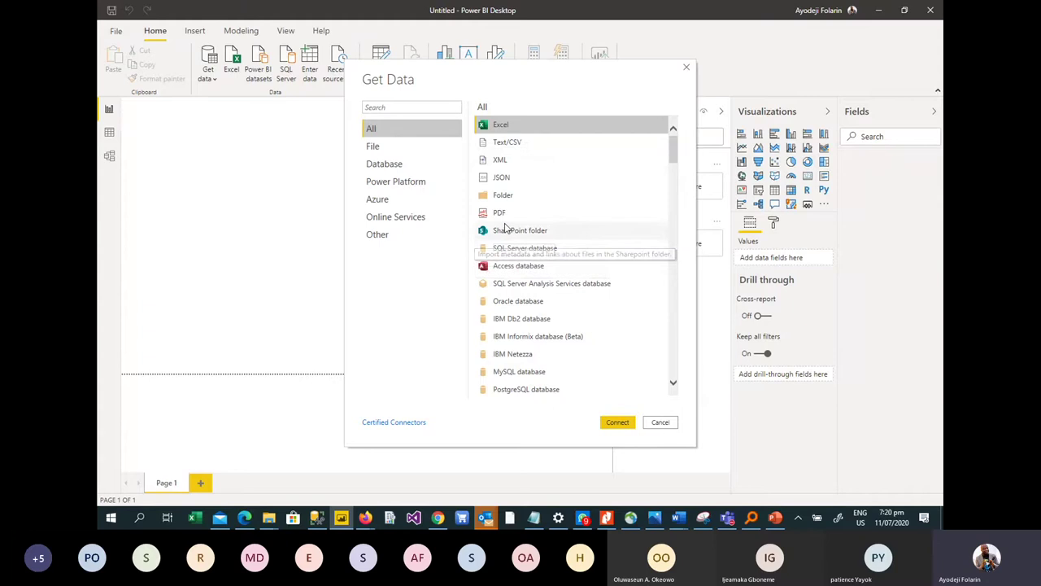
scroll(558, 239, "down", 2)
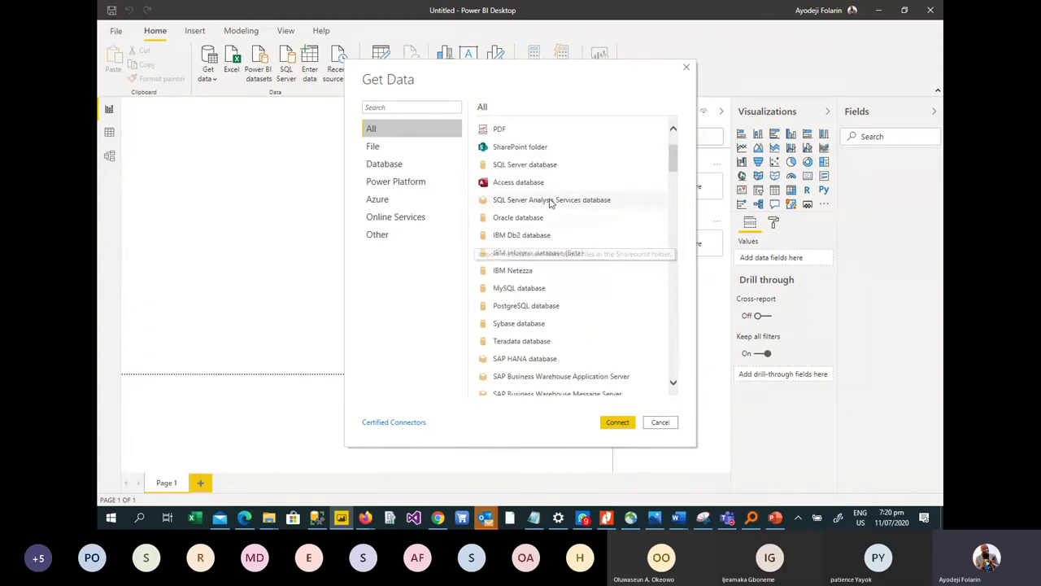
scroll(535, 301, "up", 3)
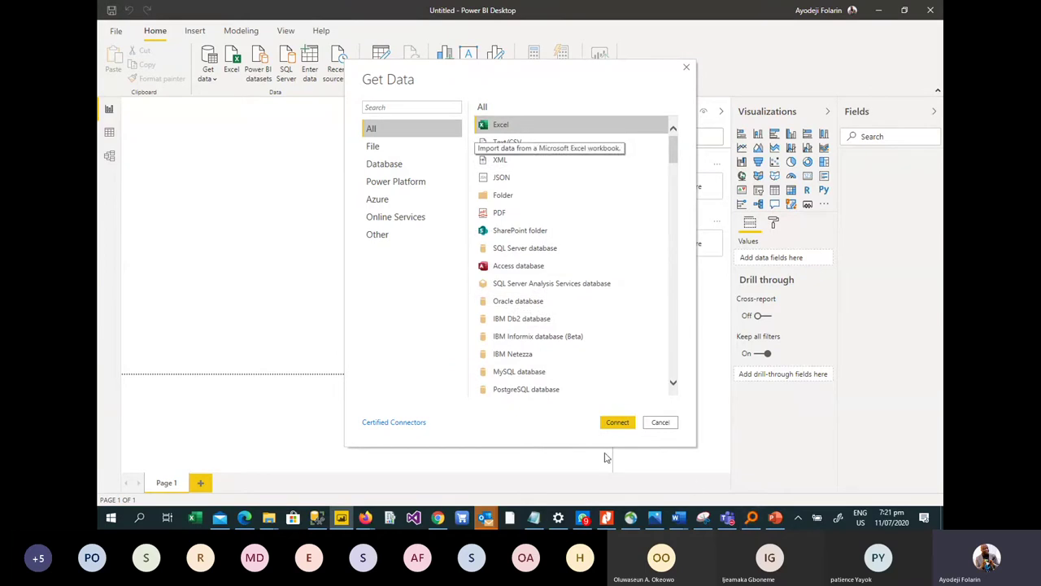
Step: Connect to the Excel source and open Electronic Sales.xlsx from the Community\Demo folder on the Backup Plus (E:) drive
left_click(619, 428)
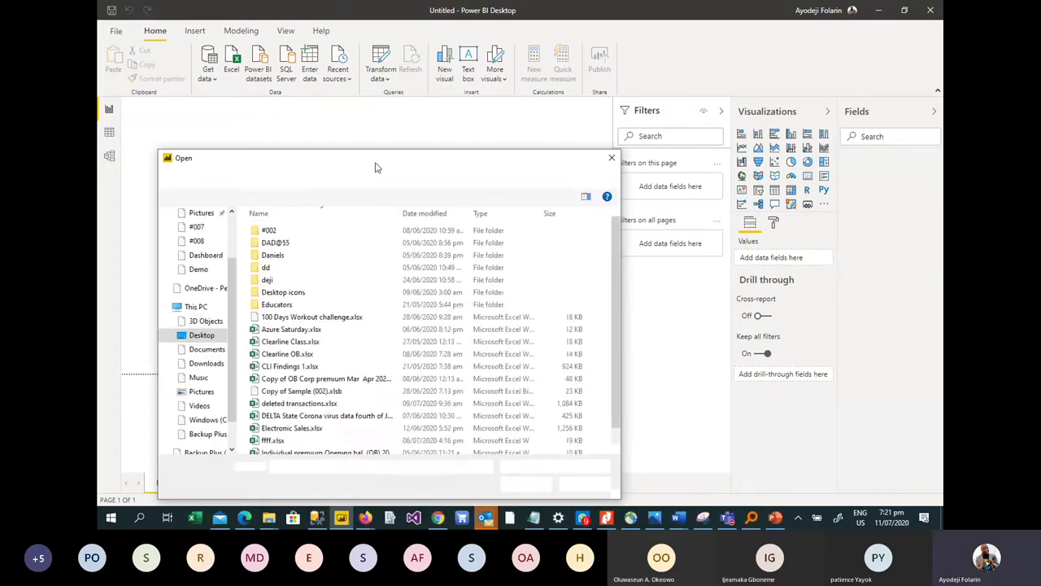
left_click_drag(378, 163, 396, 65)
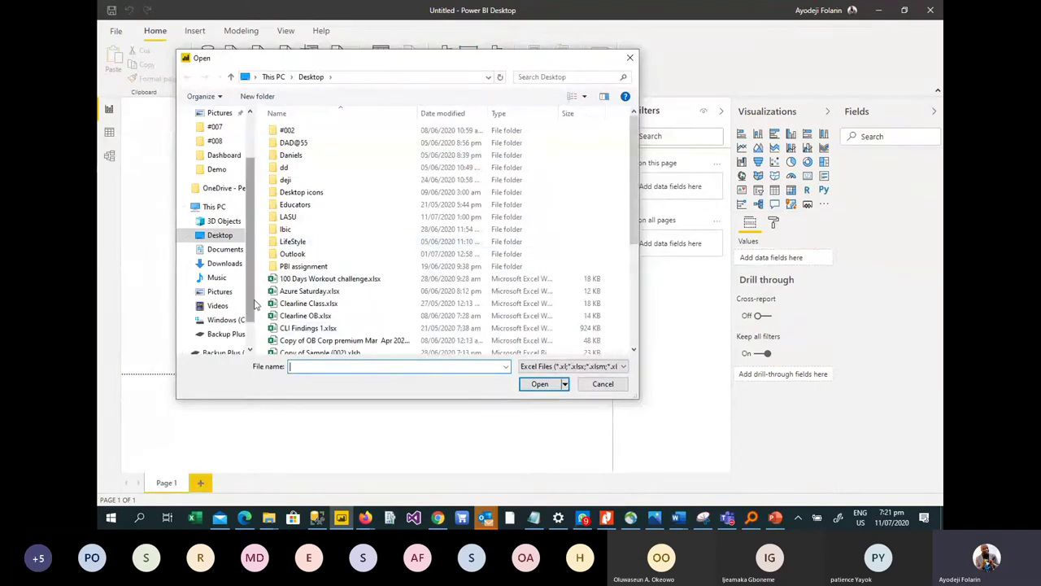
scroll(252, 309, "down", 1)
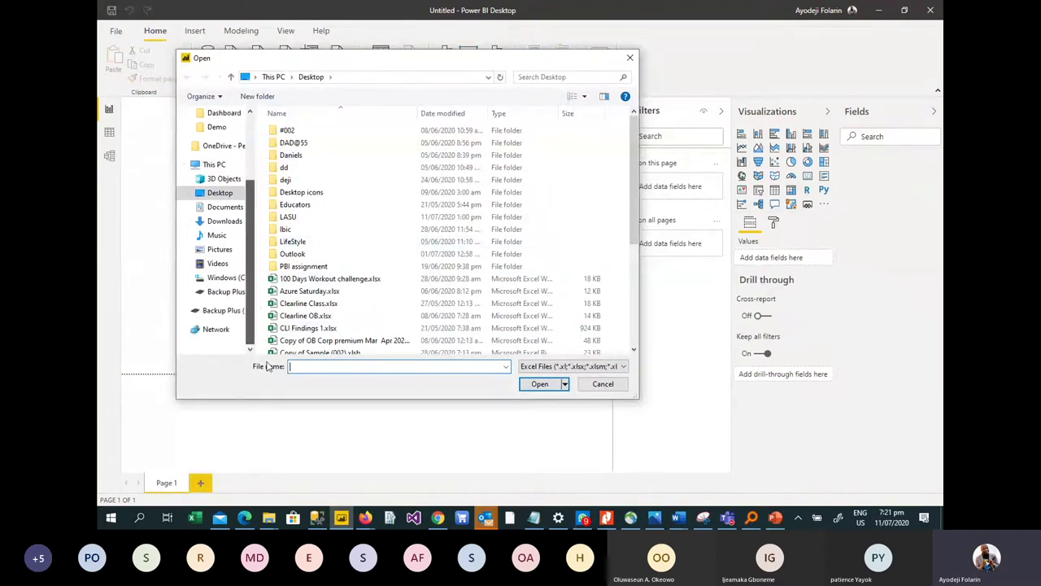
left_click(227, 312)
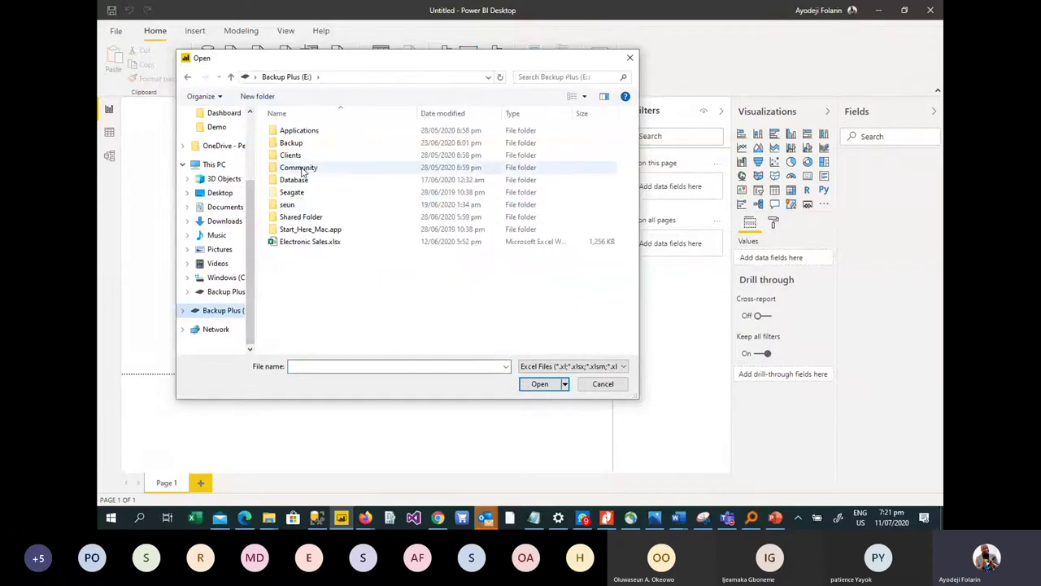
double_click(301, 168)
left_click(294, 133)
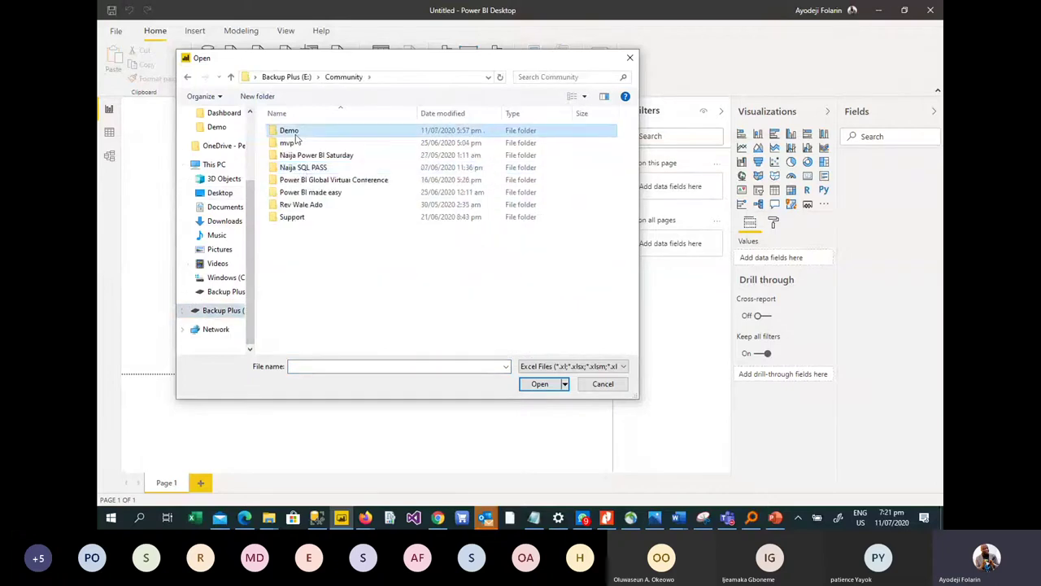
double_click(296, 134)
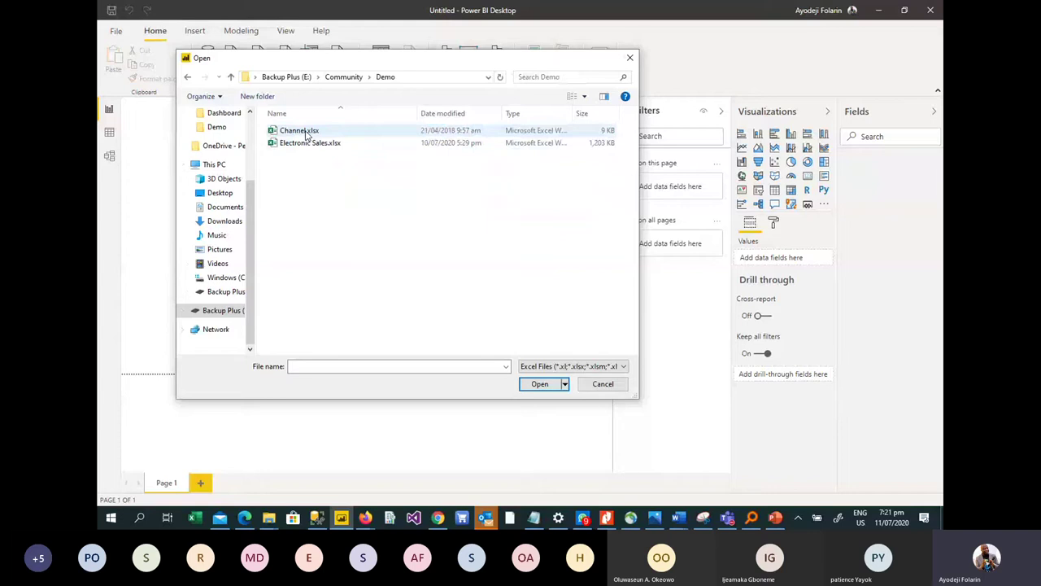
double_click(292, 144)
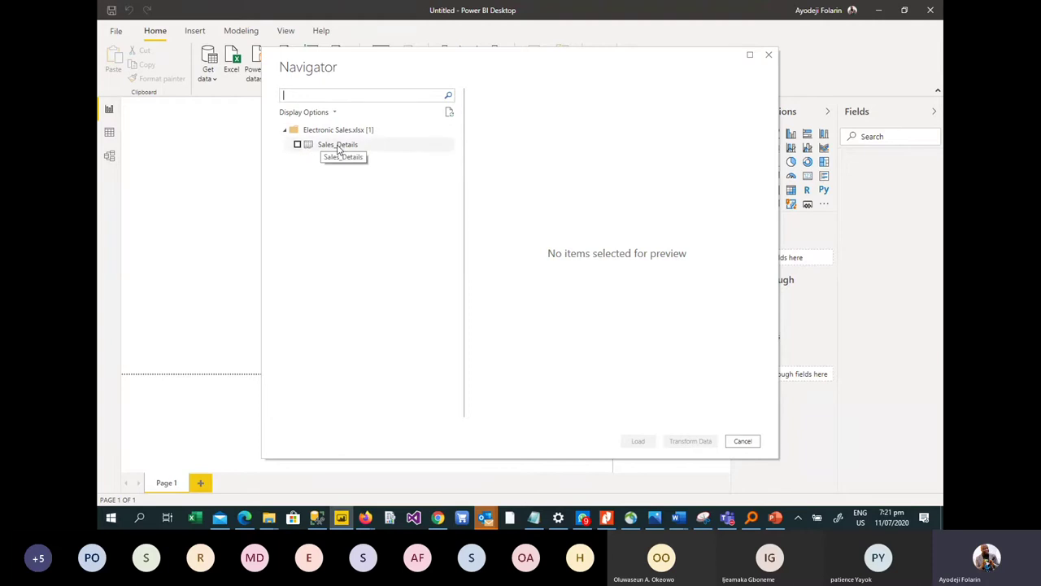
Step: Select the Sales_Details sheet and open it for transformation in Power Query Editor
left_click(298, 146)
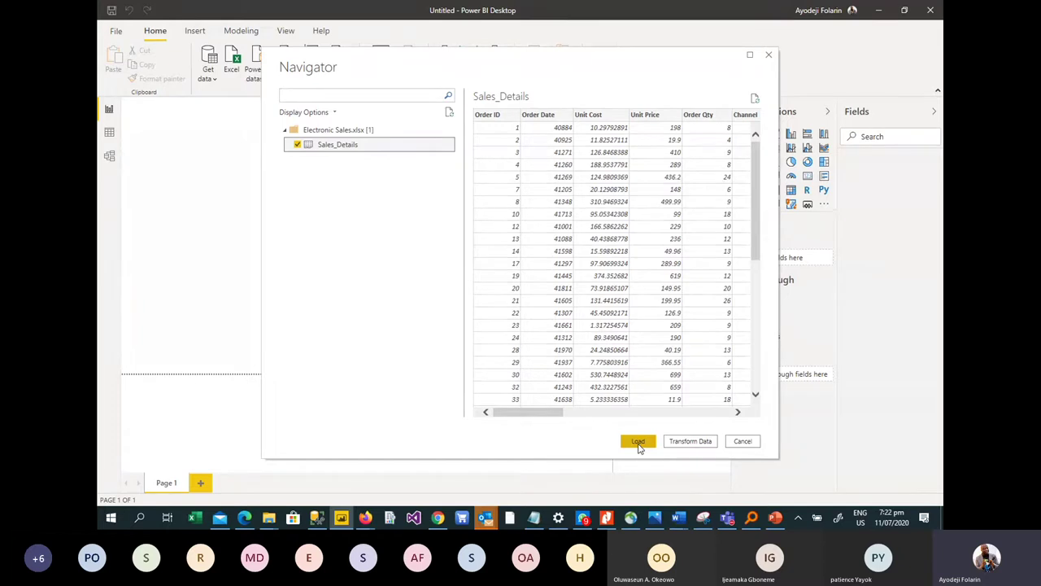
left_click(680, 441)
key("alt+Tab")
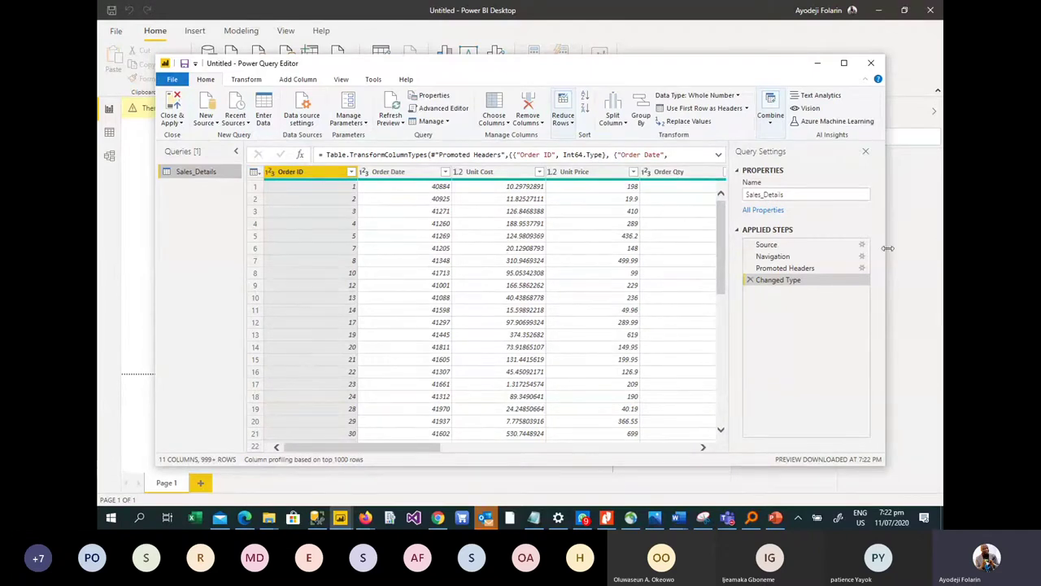
Step: Examine the query's Source and Navigation applied steps
left_click(768, 245)
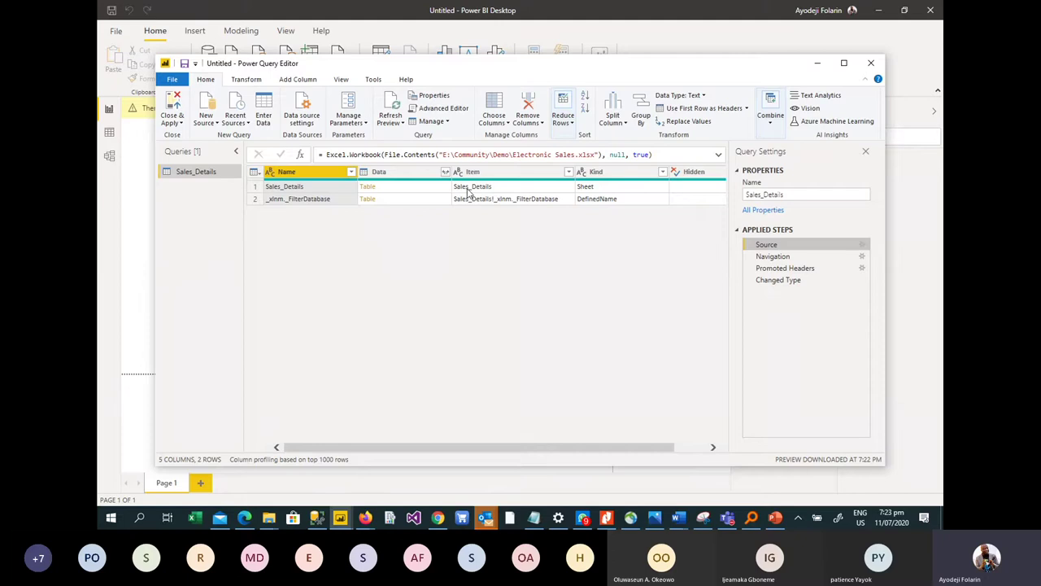
left_click(769, 258)
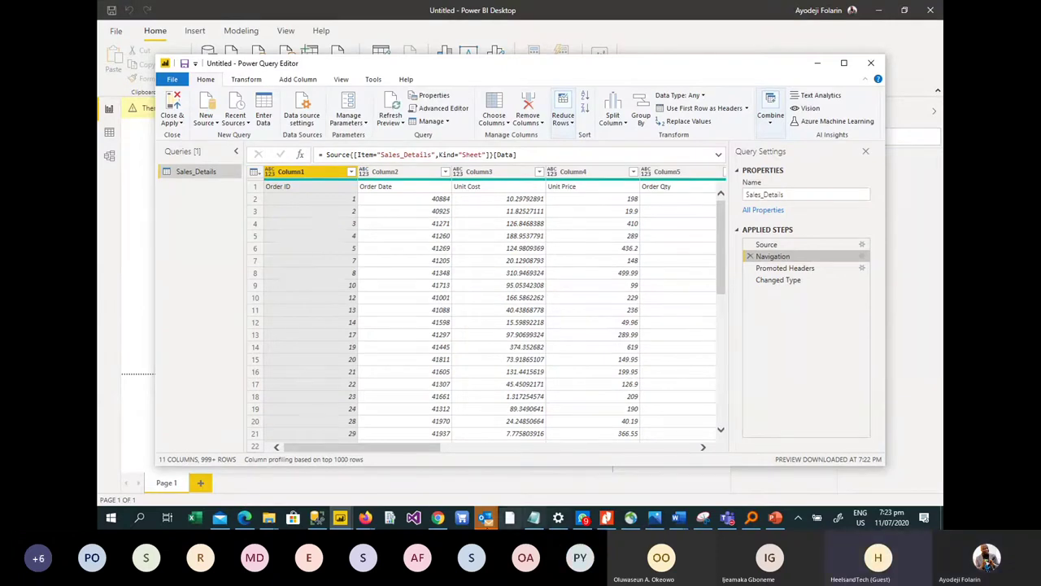
Step: Switch to the Teams meeting and check its chat messages, ending on the participant list
mouse_move(371, 523)
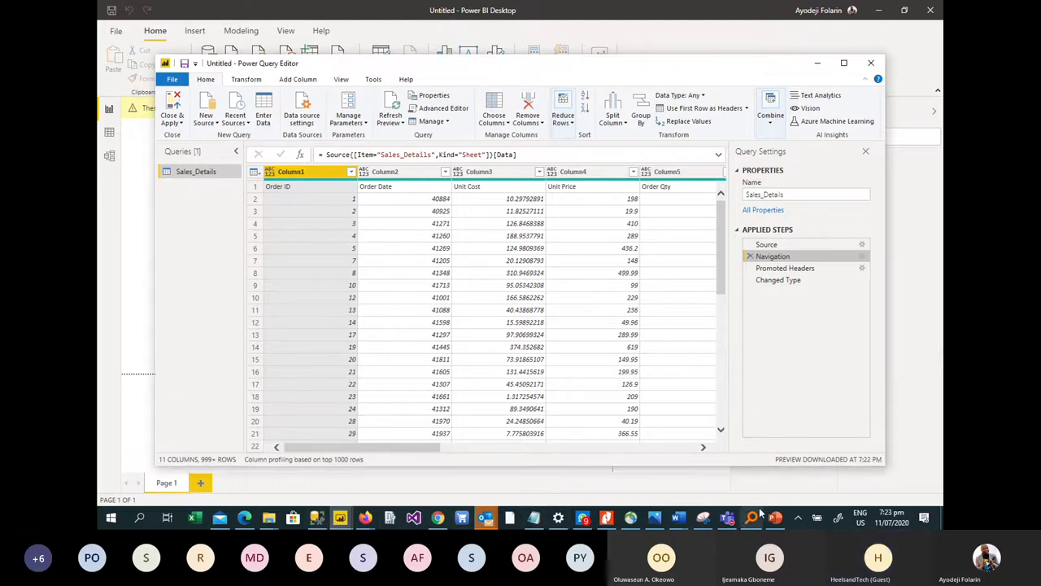
left_click(725, 519)
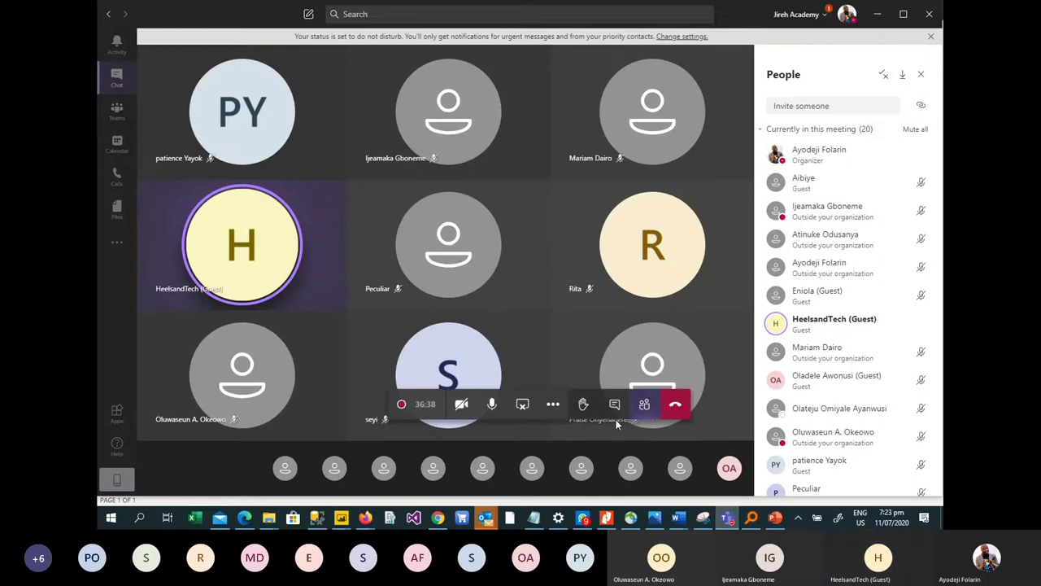
left_click(614, 406)
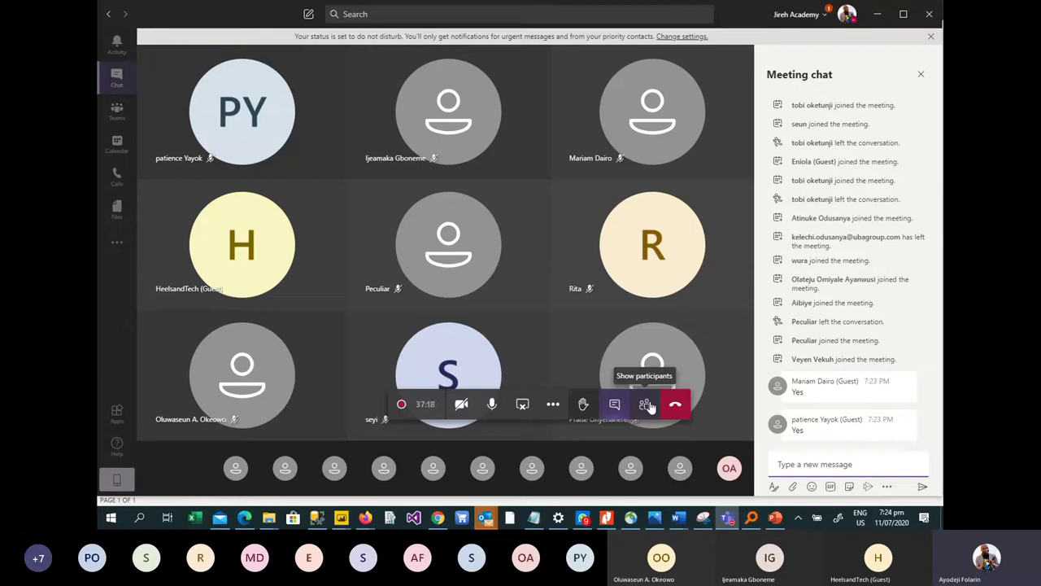
left_click(646, 405)
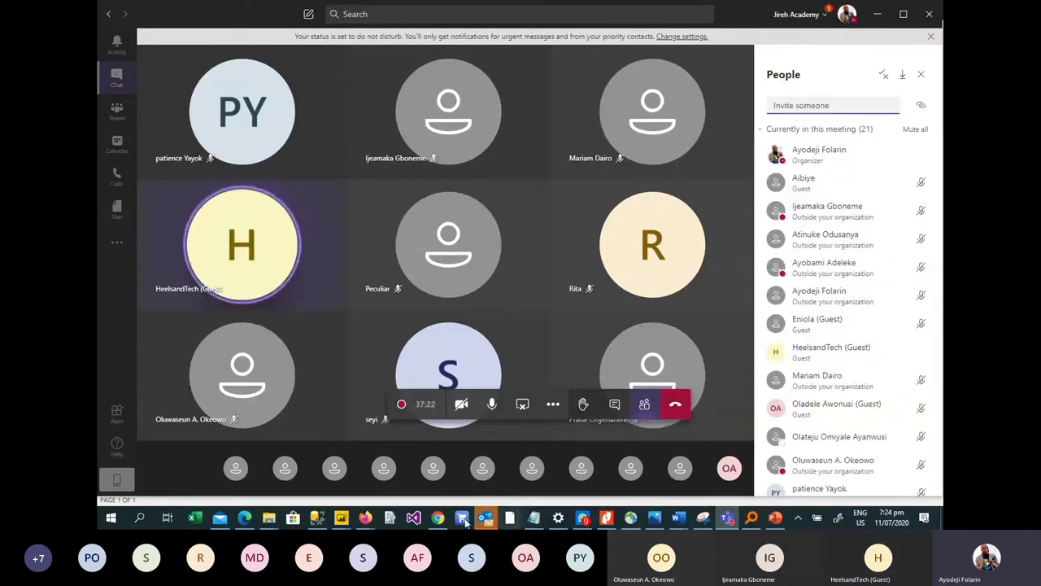
Step: Switch back to Power Query Editor and compare the table at the Navigation and Promoted Headers steps
mouse_move(346, 520)
left_click(388, 464)
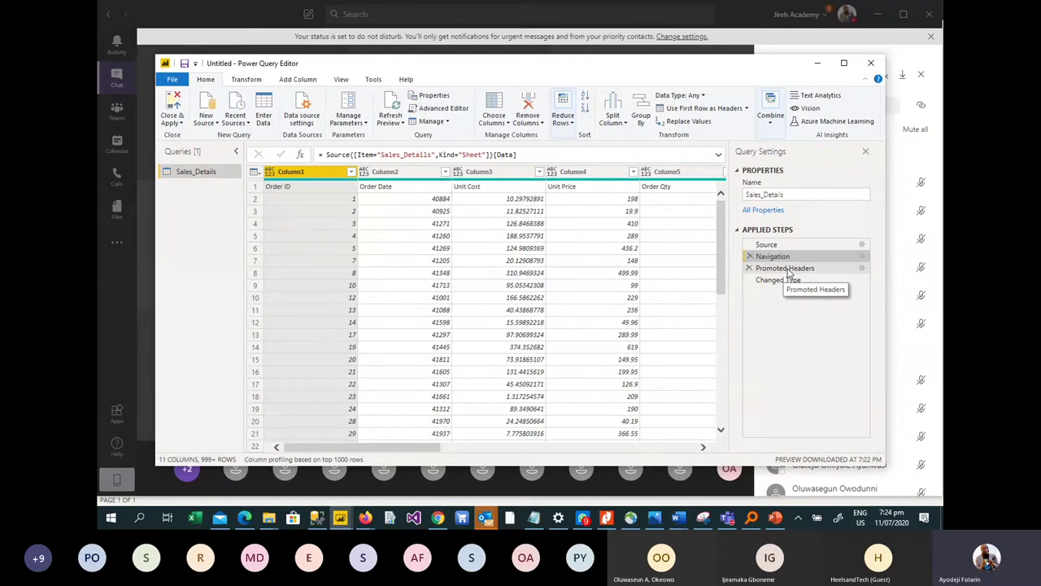
left_click(785, 268)
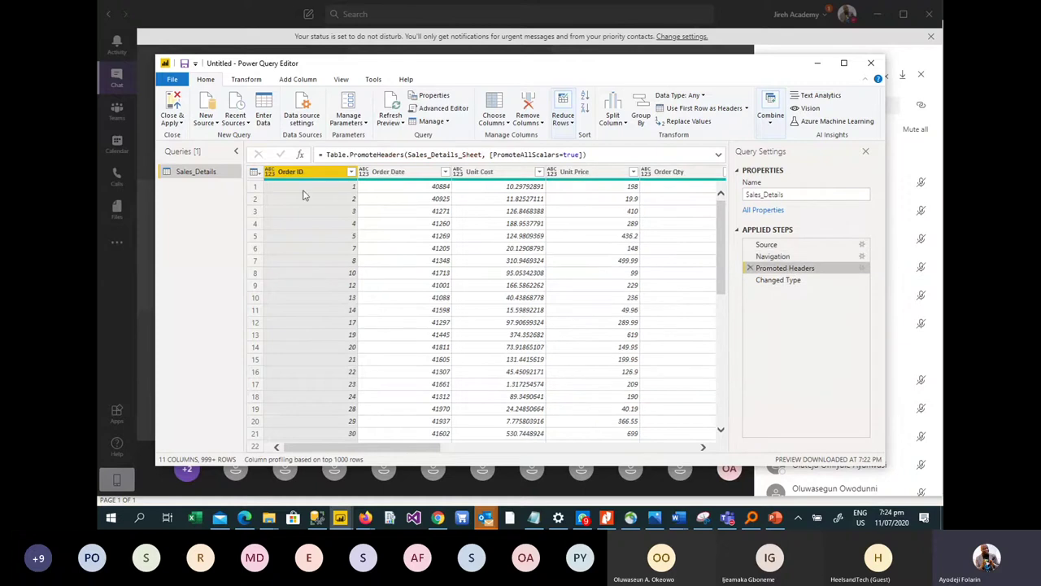
left_click(778, 259)
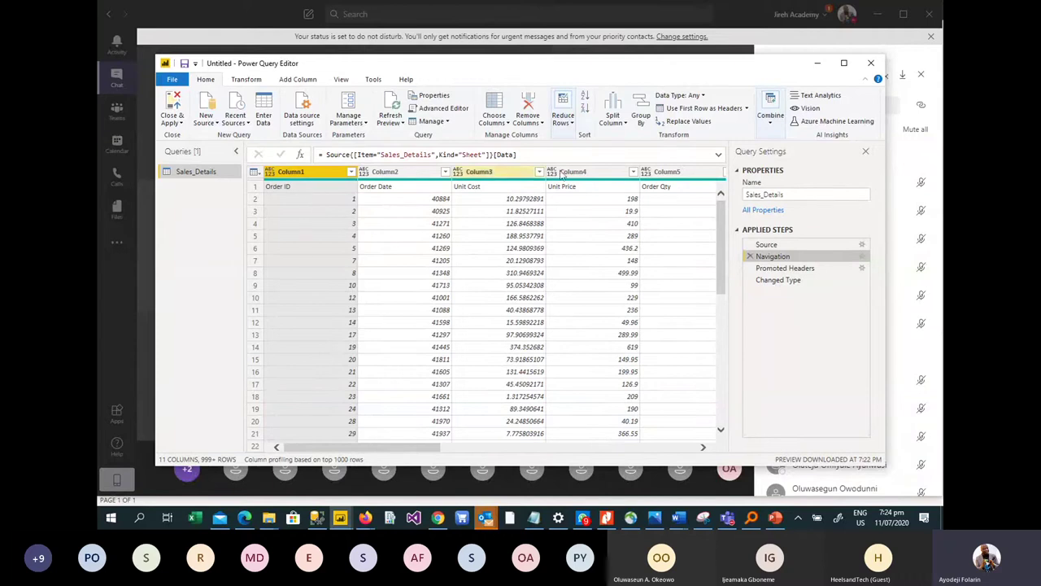
left_click(776, 268)
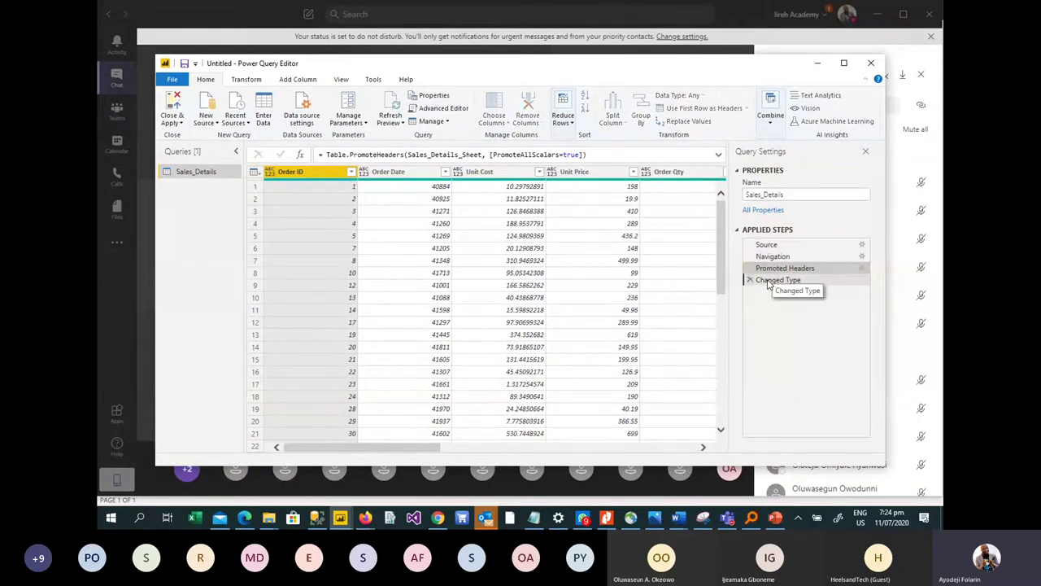
Step: Delete the Changed Type and Promoted Headers applied steps from the Sales_Details query
left_click(751, 281)
left_click(750, 280)
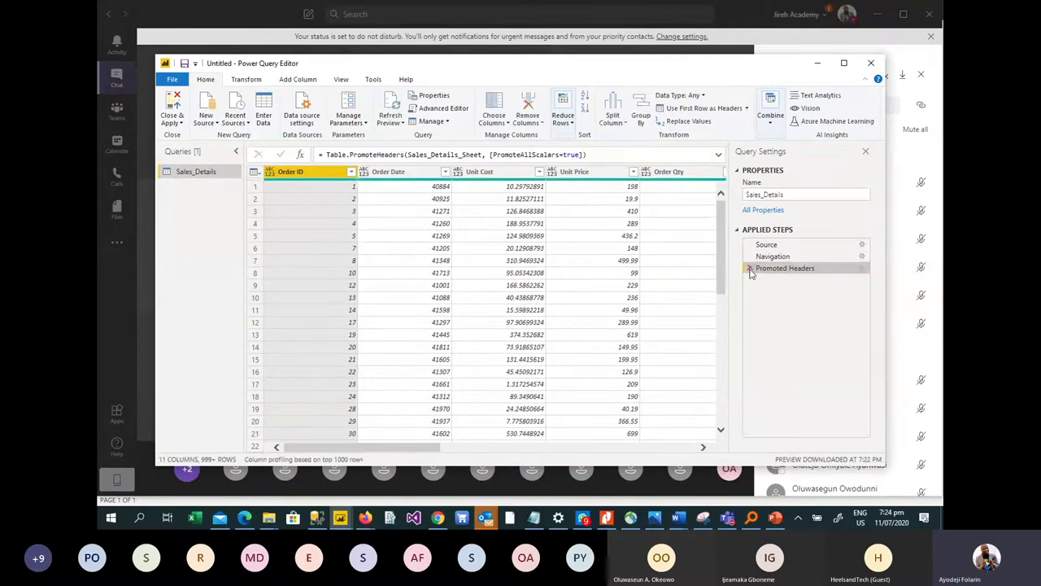
left_click(750, 269)
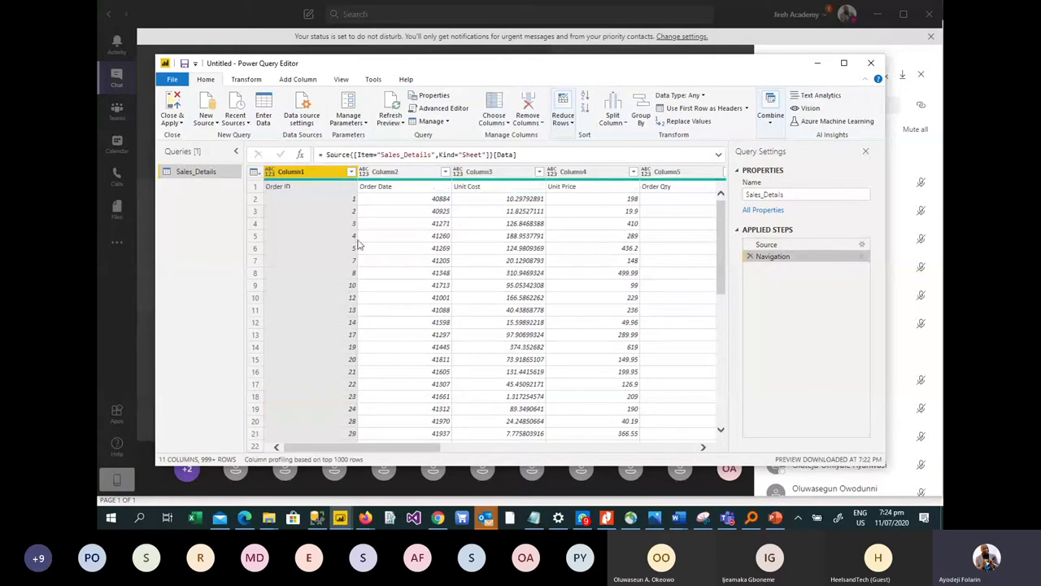
Step: Use the first row of the Sales_Details table as its column headers
left_click(433, 249)
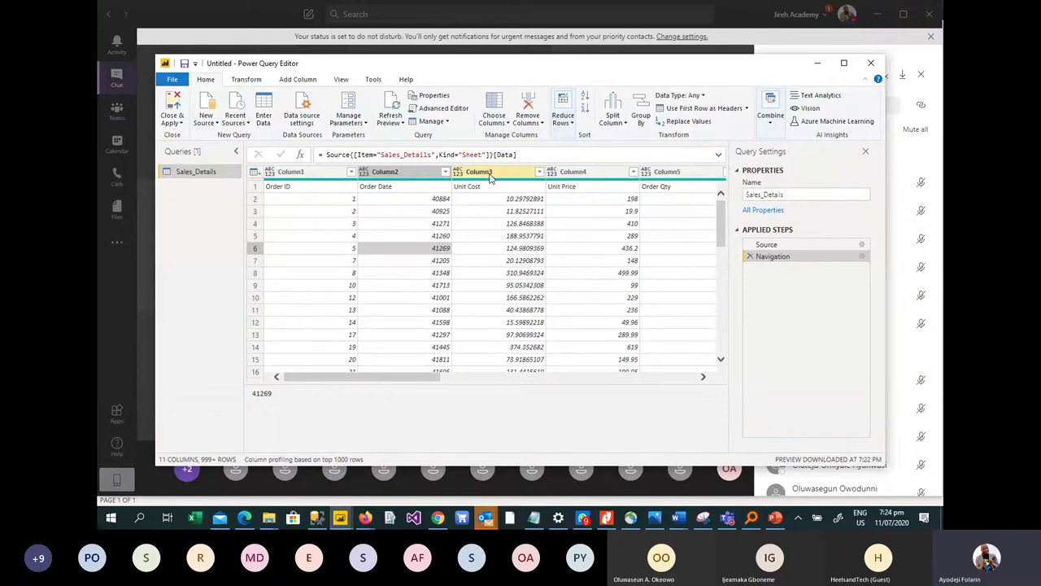
left_click(256, 173)
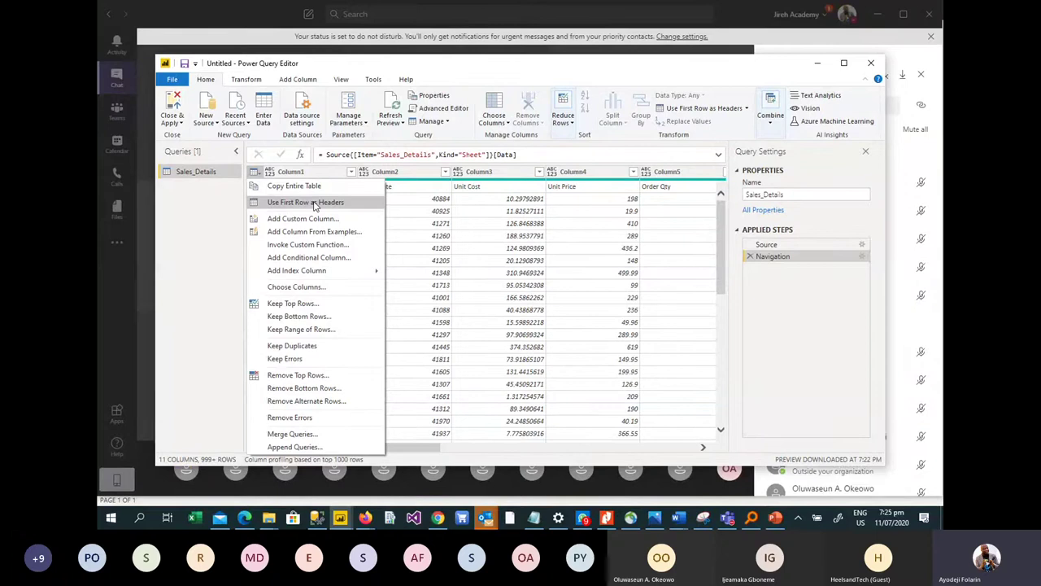
left_click(314, 204)
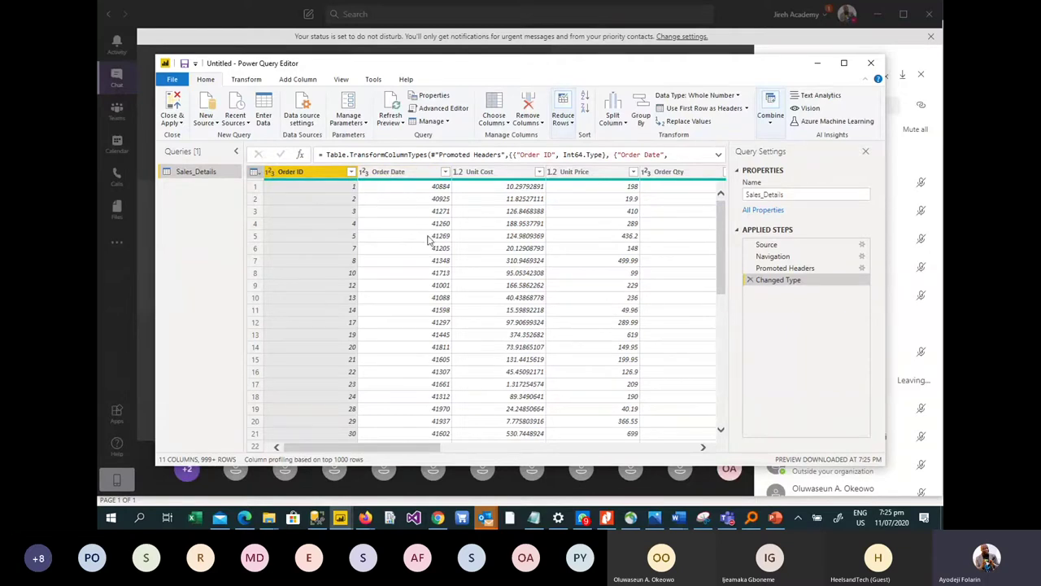
Step: Change the Order Date column's data type to Date, adding the conversion as a new step
left_click(365, 173)
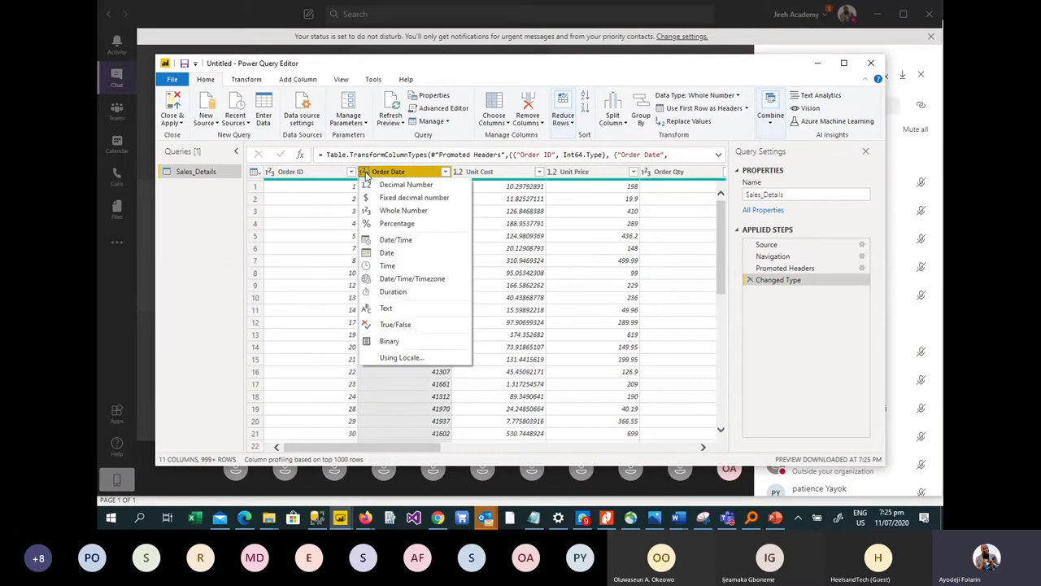
left_click(395, 253)
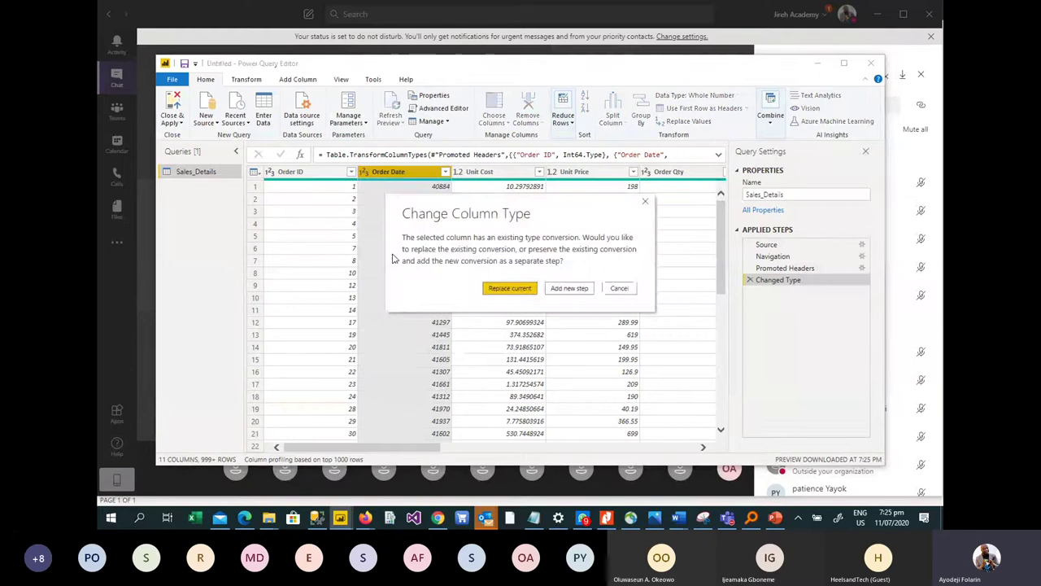
left_click(569, 290)
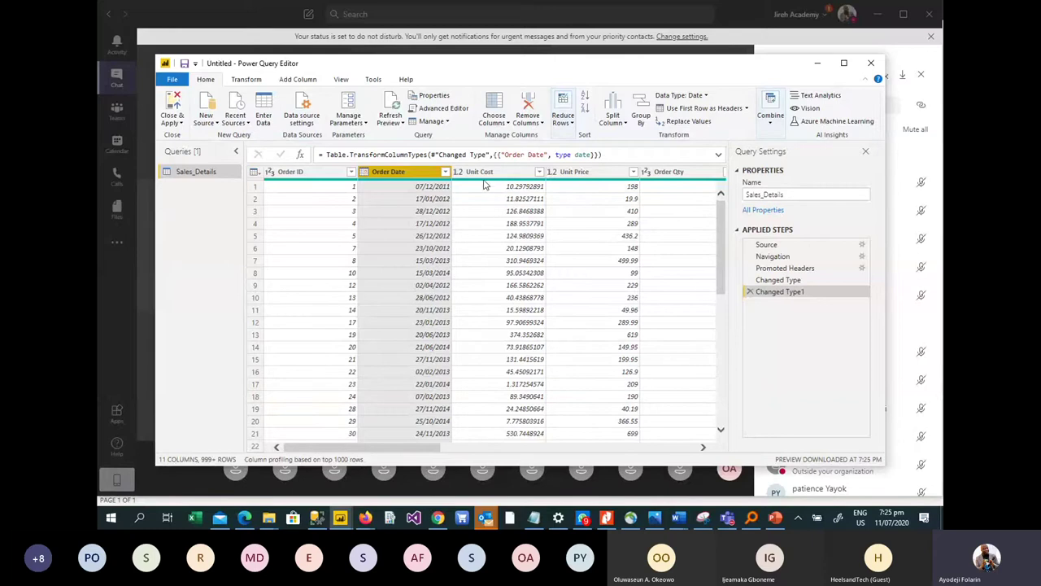
Step: Examine the data types and values of the Unit Cost, Unit Price, Order Qty, Channel and Promotion Name columns
left_click(527, 211)
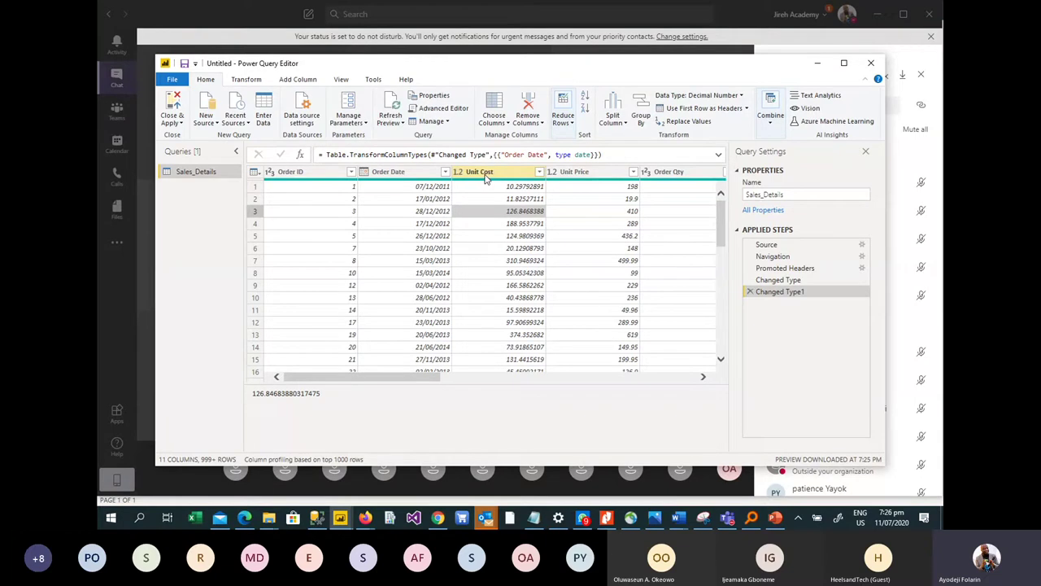
left_click(584, 172)
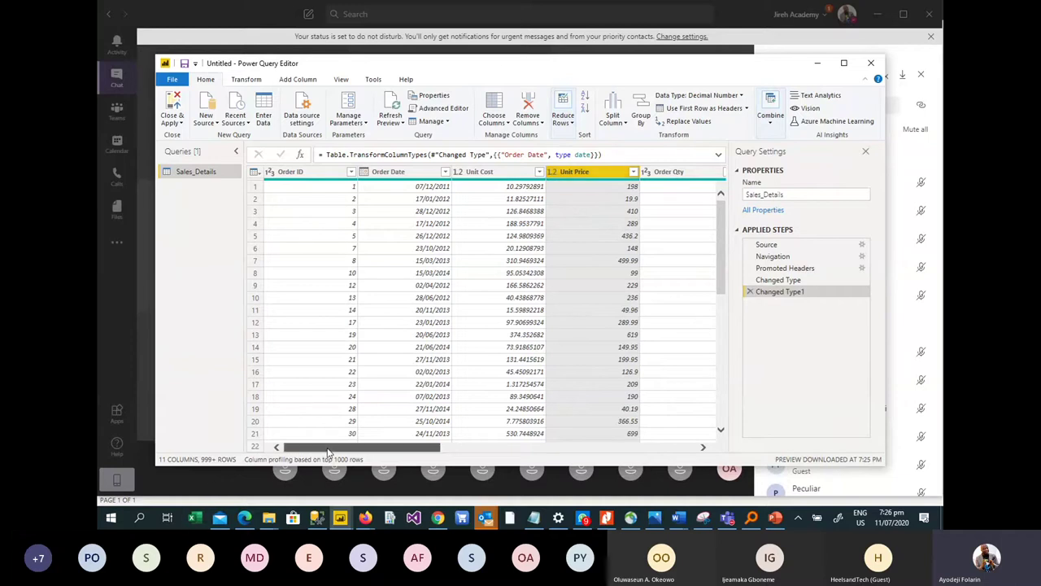
left_click_drag(328, 452, 370, 452)
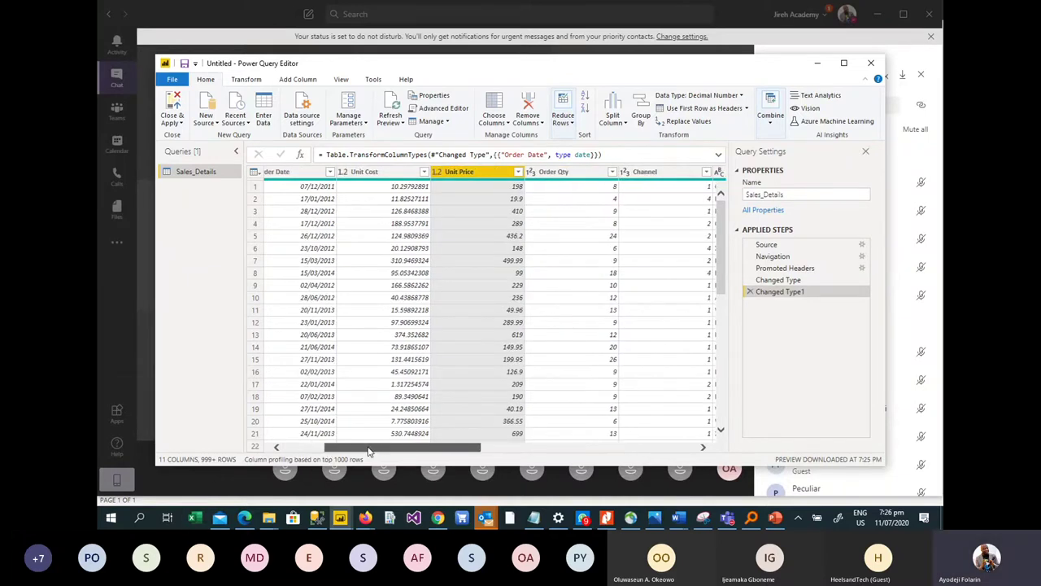
left_click(557, 190)
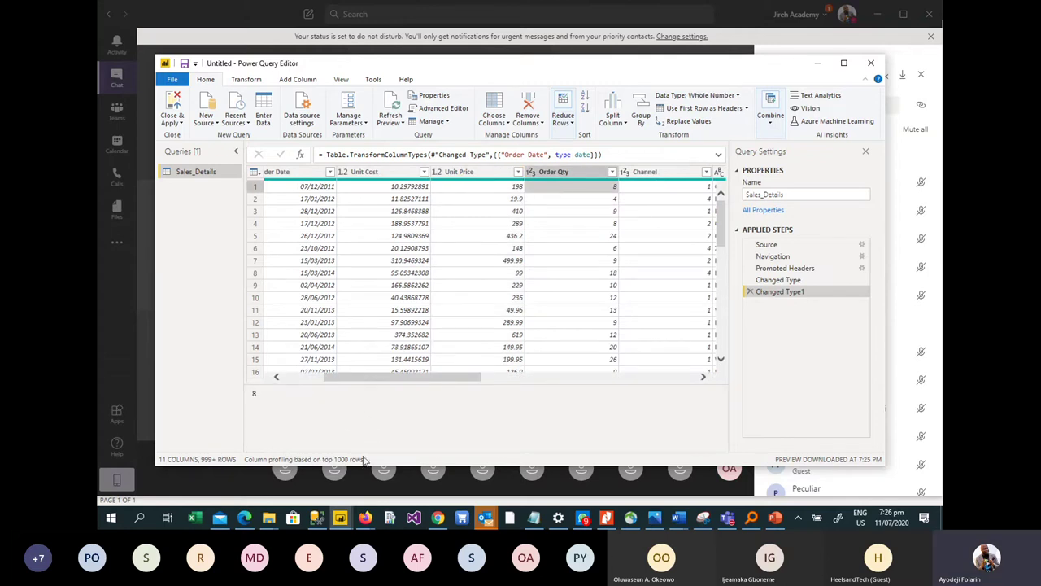
left_click(648, 190)
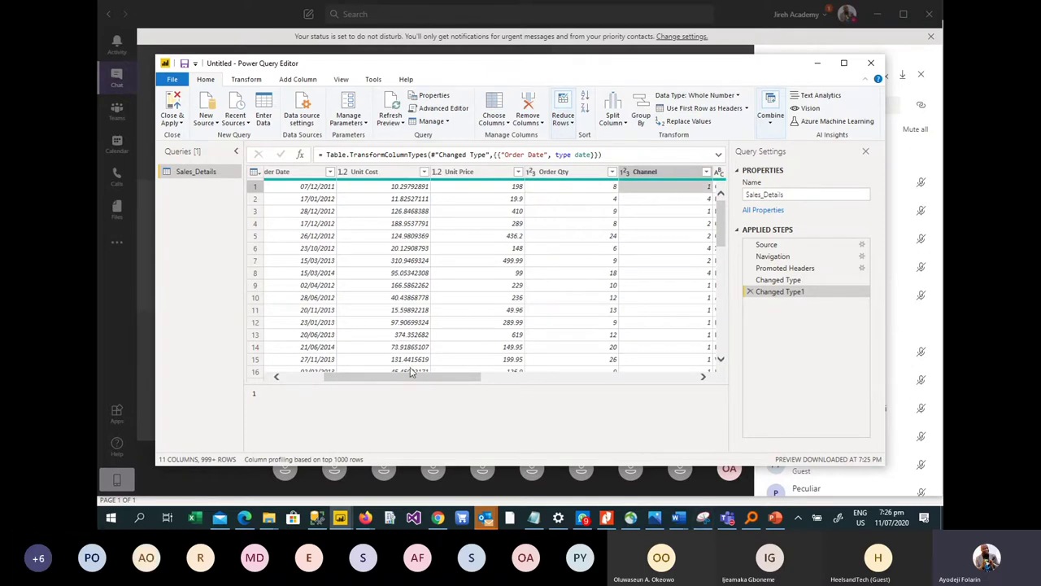
left_click_drag(392, 382, 451, 381)
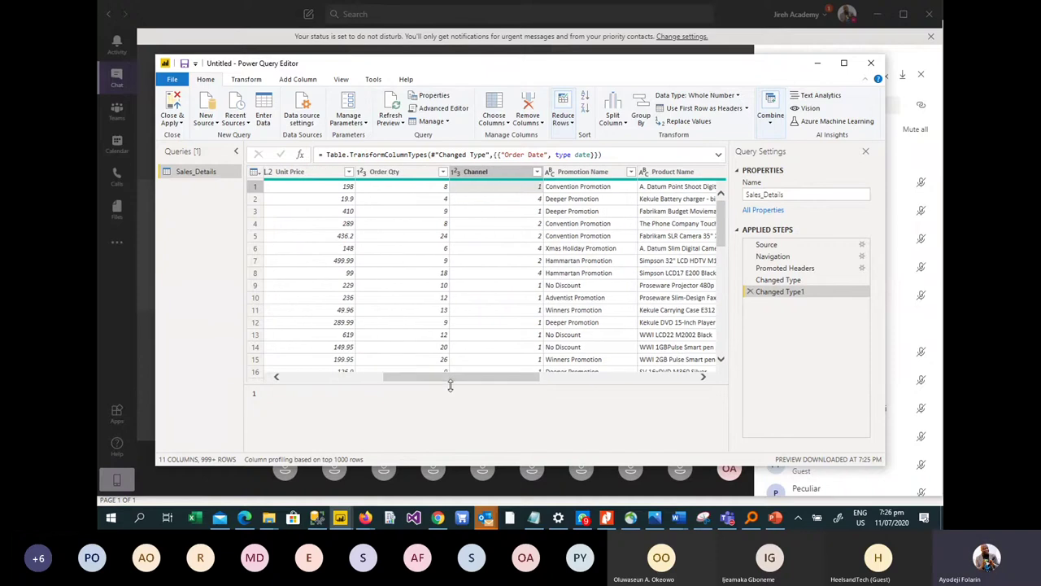
left_click(581, 188)
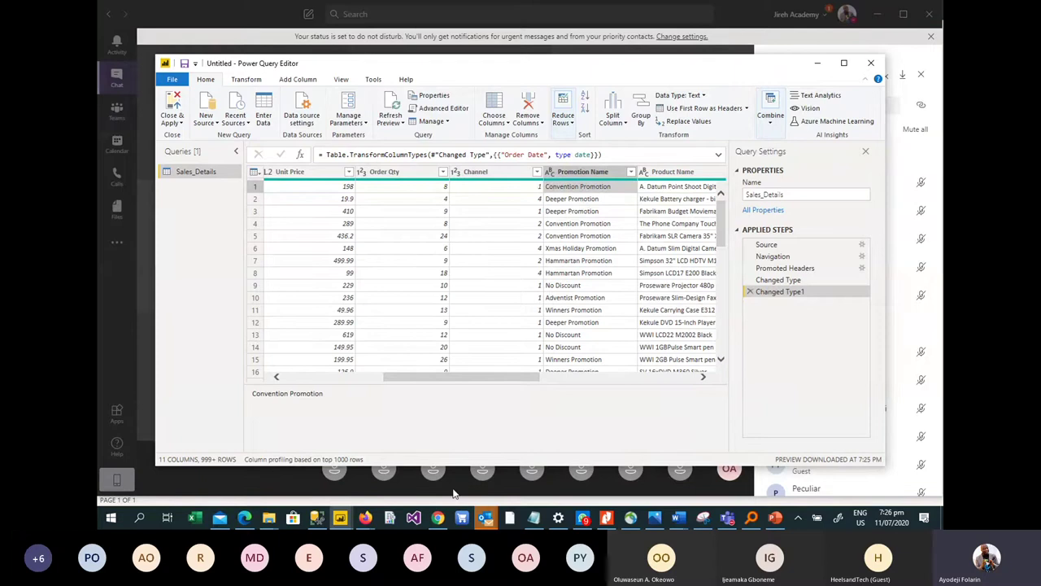
left_click_drag(474, 379, 451, 400)
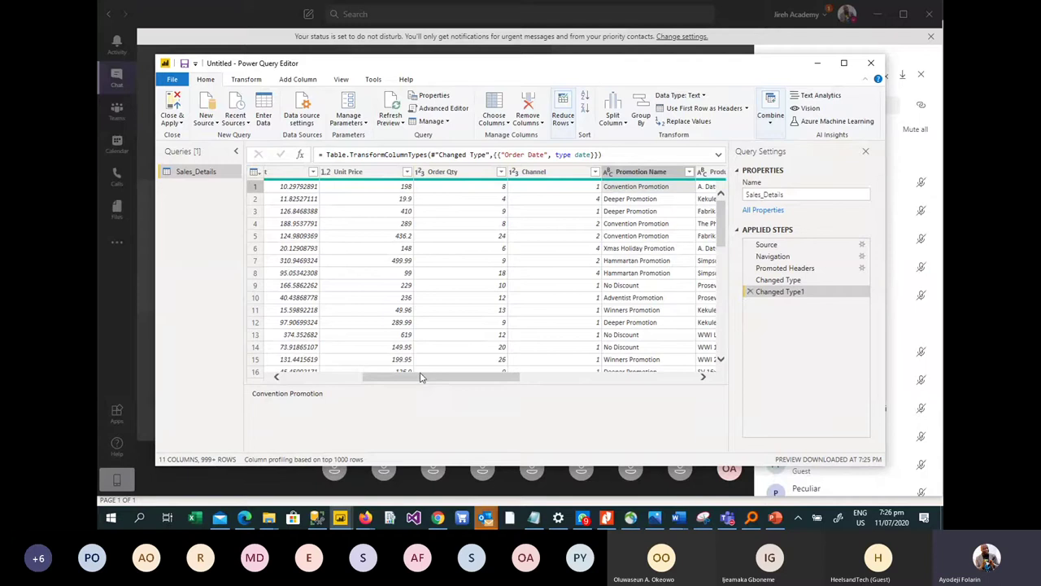
Step: Split the Location column by the custom delimiter "-" at each occurrence of the delimiter
left_click_drag(420, 379, 641, 401)
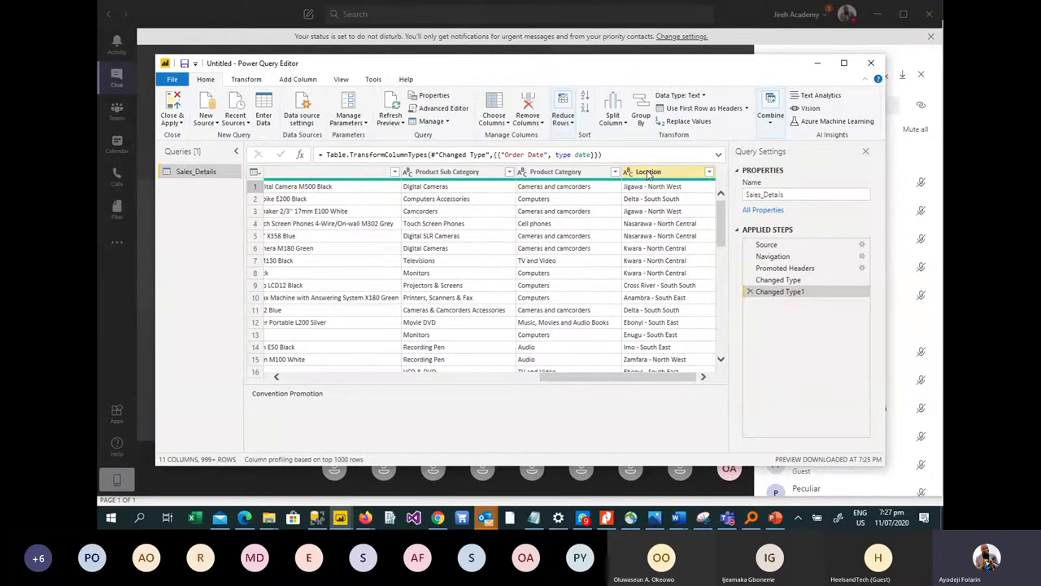
right_click(649, 173)
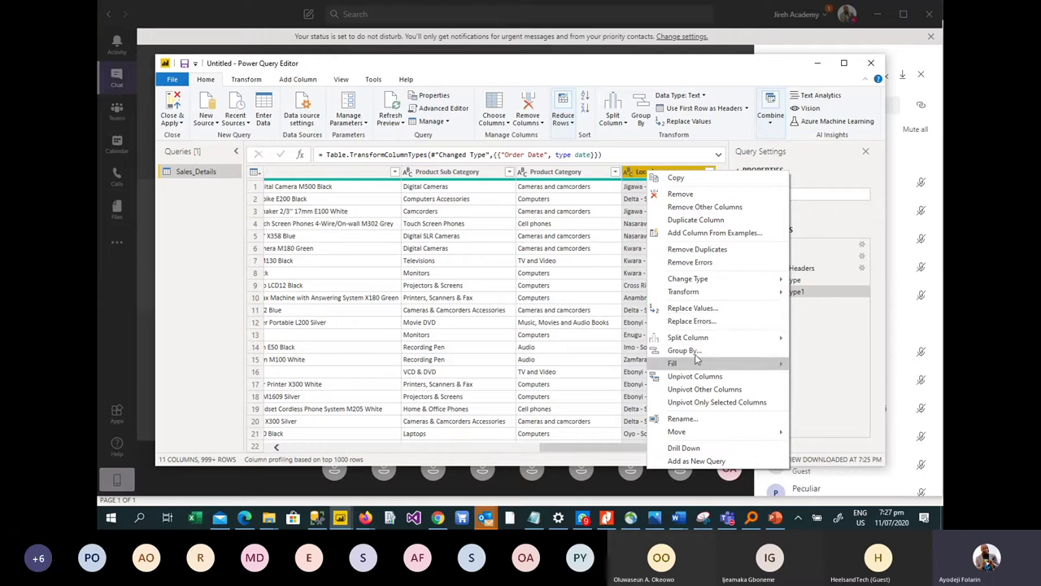
mouse_move(697, 342)
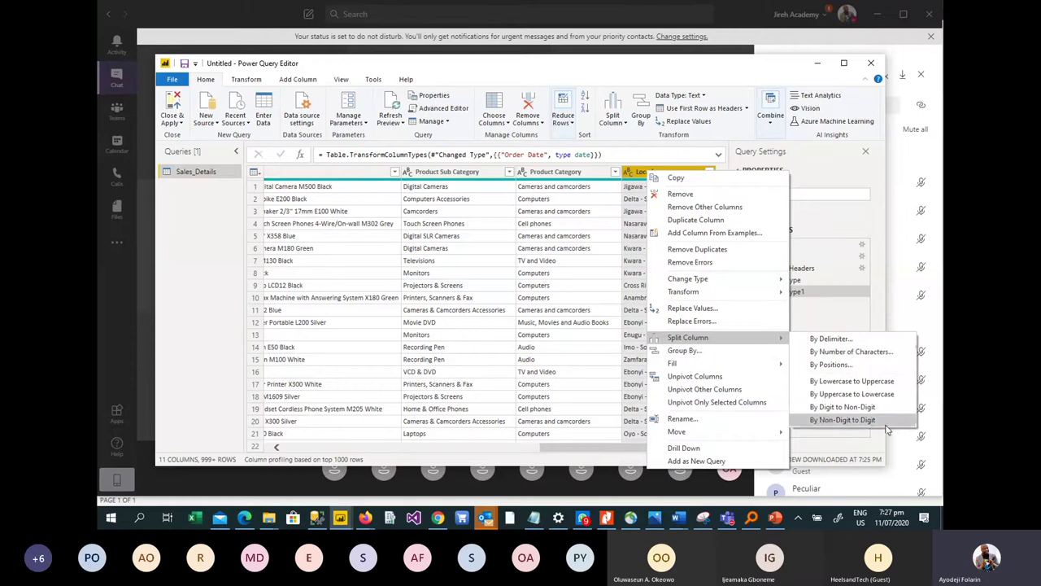
left_click(843, 339)
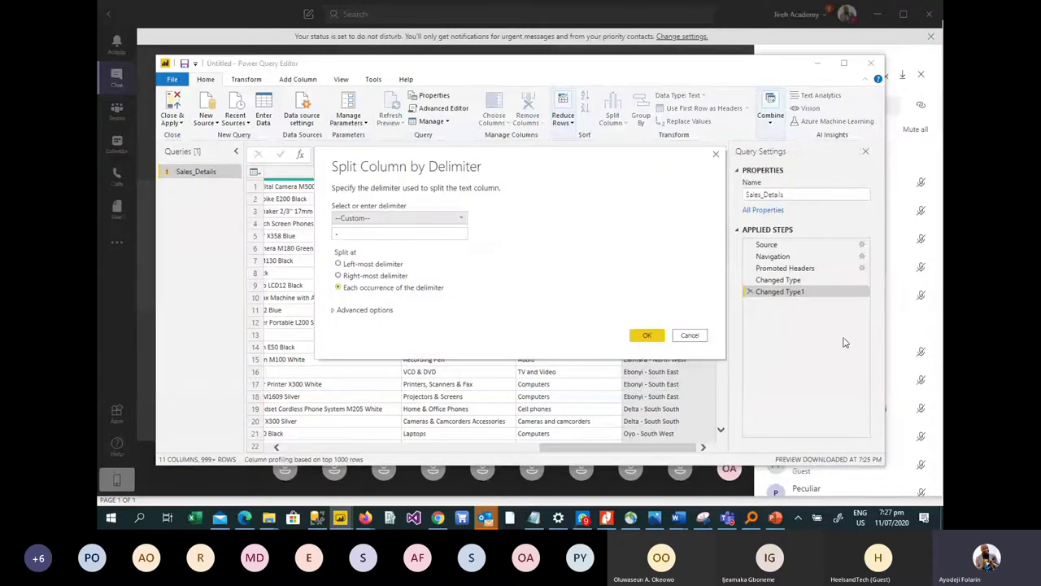
left_click(347, 233)
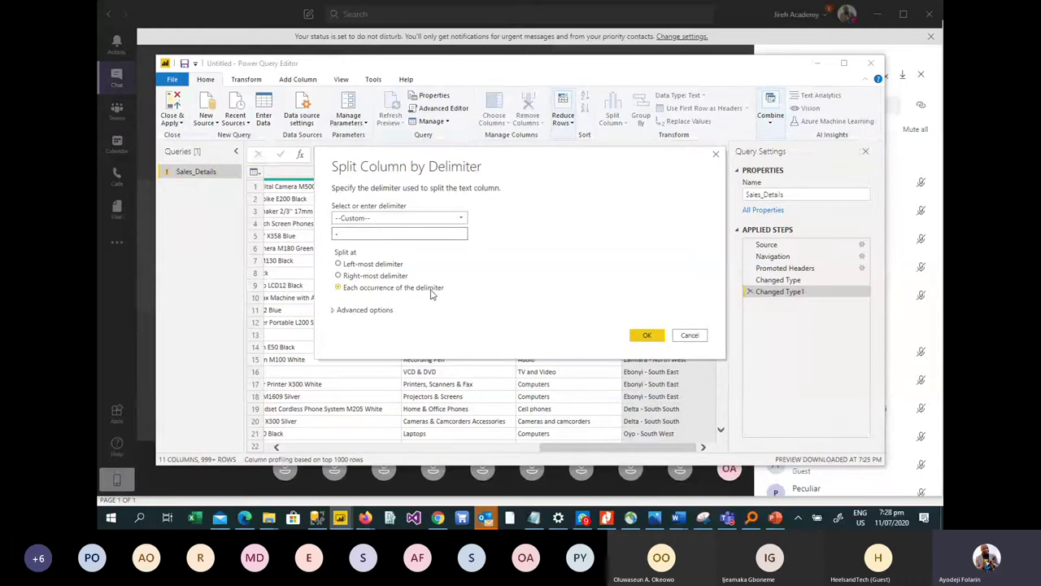
left_click(642, 335)
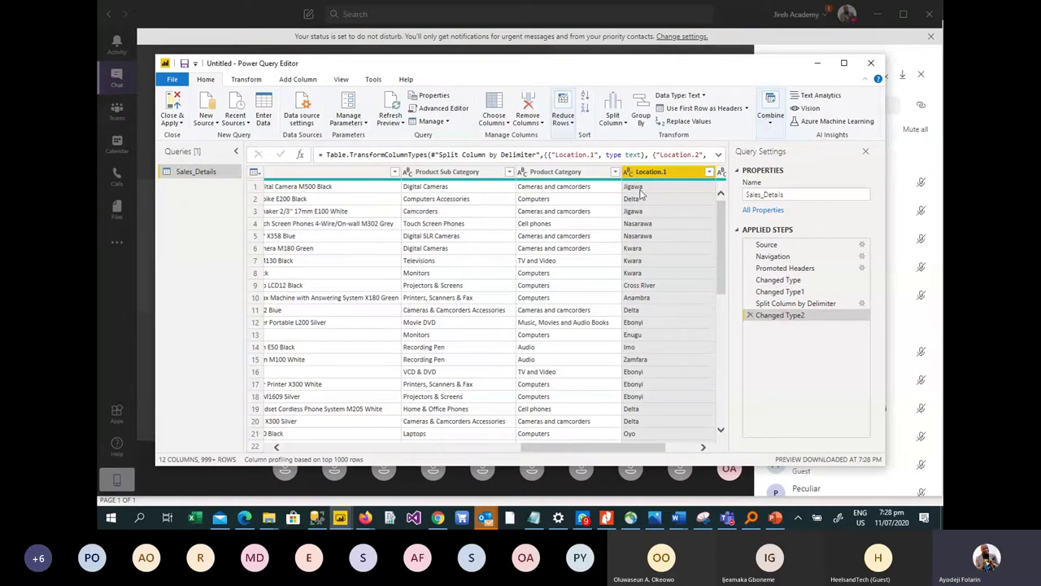
Step: Trim the text in the Location.2 and Location.1 columns
left_click_drag(628, 447, 663, 447)
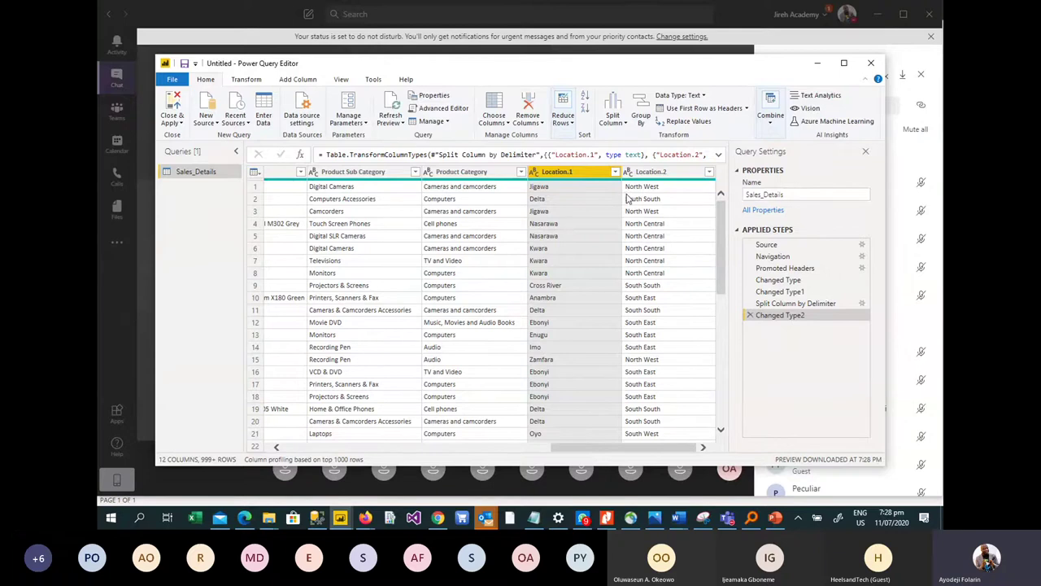
right_click(648, 174)
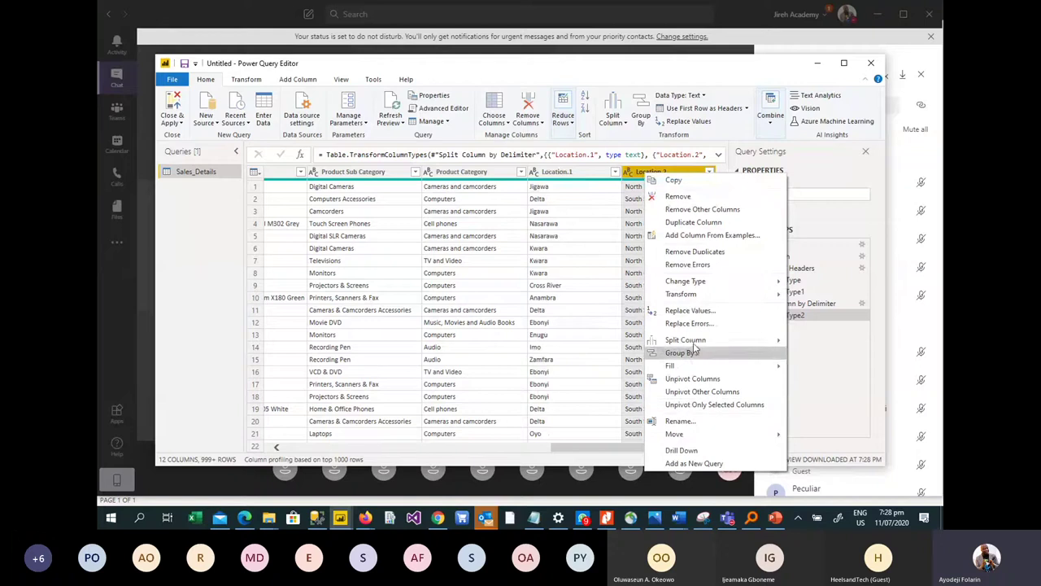
mouse_move(760, 298)
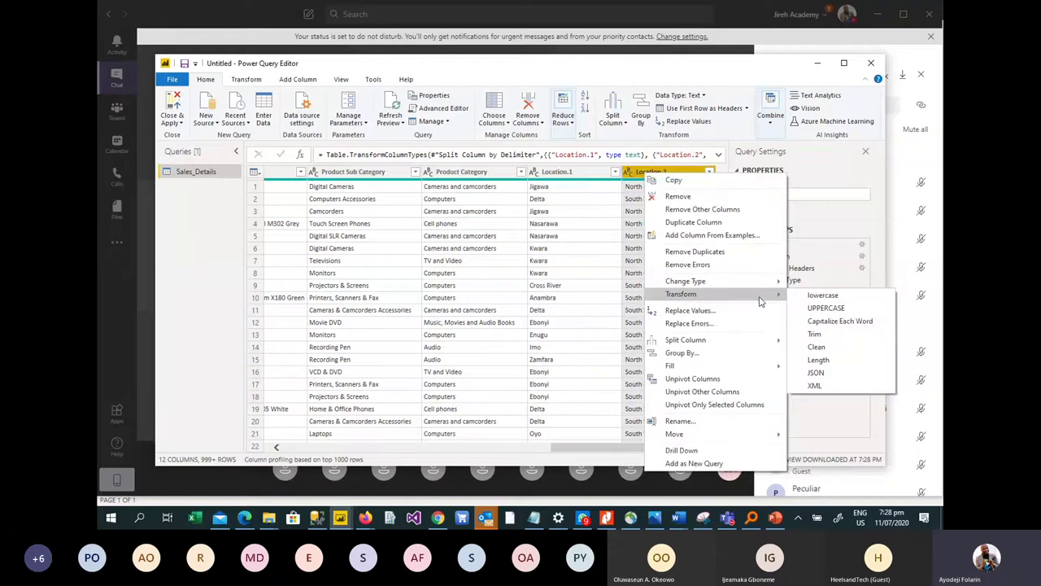
left_click(853, 339)
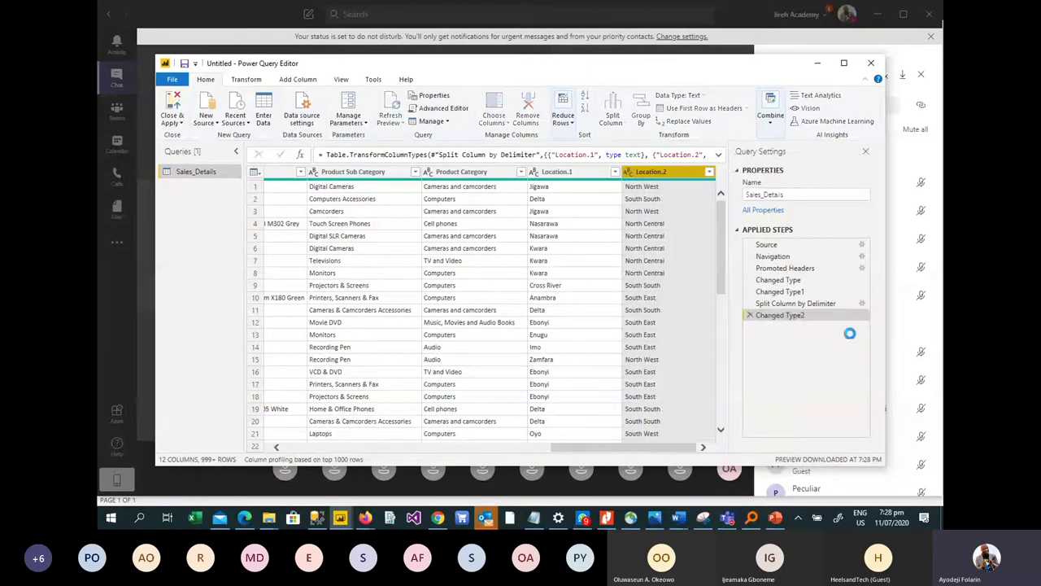
right_click(558, 174)
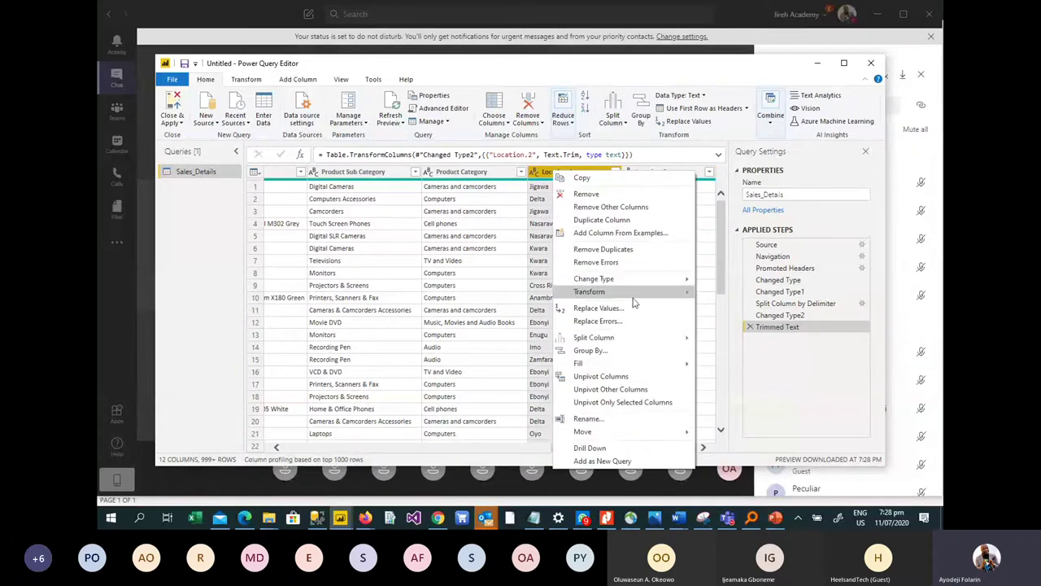
mouse_move(633, 295)
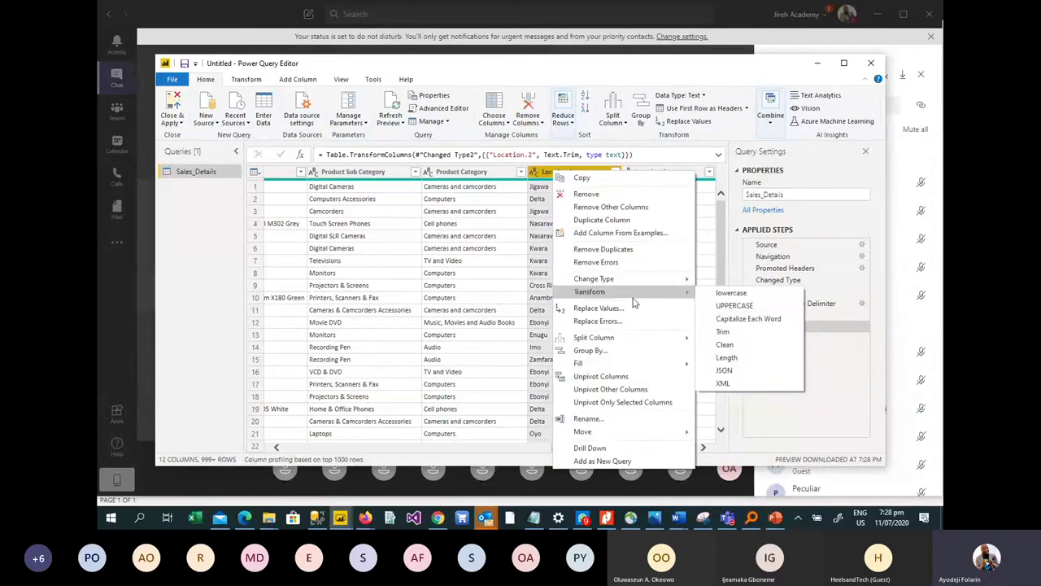
left_click(733, 332)
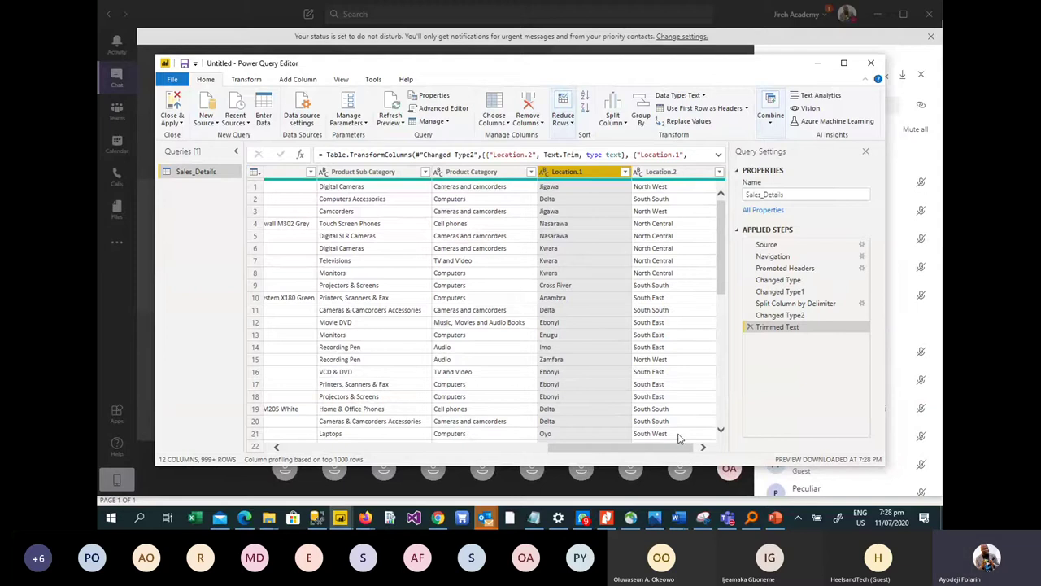
Step: Review the Unit Price and Order Qty columns of the Sales_Details table
left_click_drag(681, 448, 493, 437)
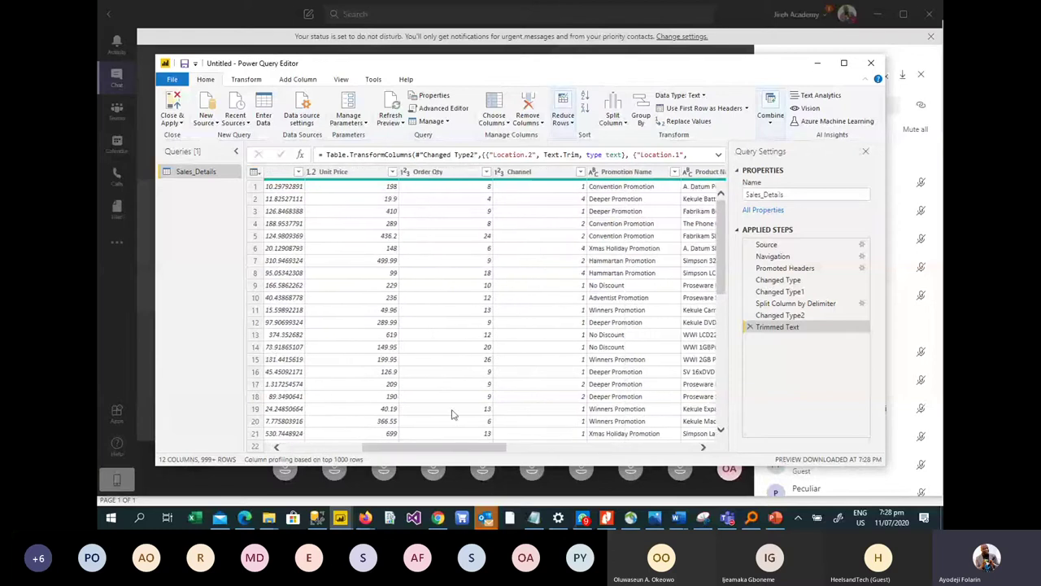
left_click(351, 177)
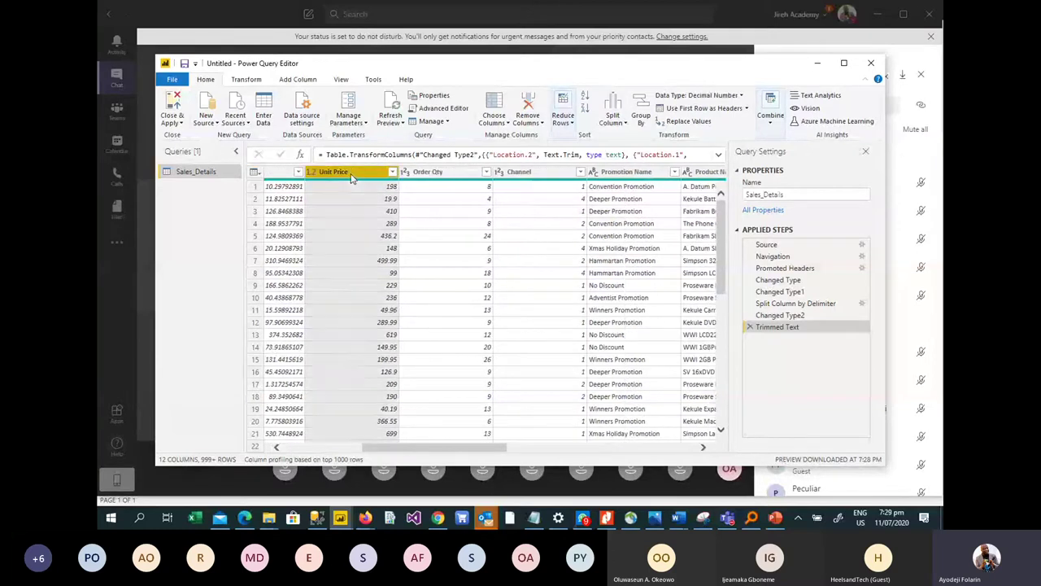
left_click(446, 177)
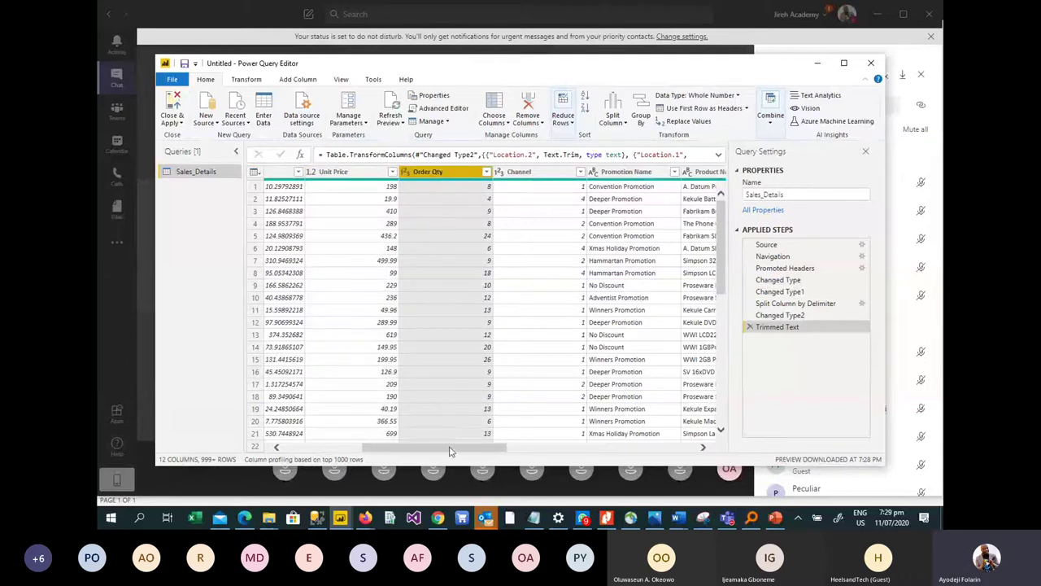
left_click_drag(450, 448, 425, 452)
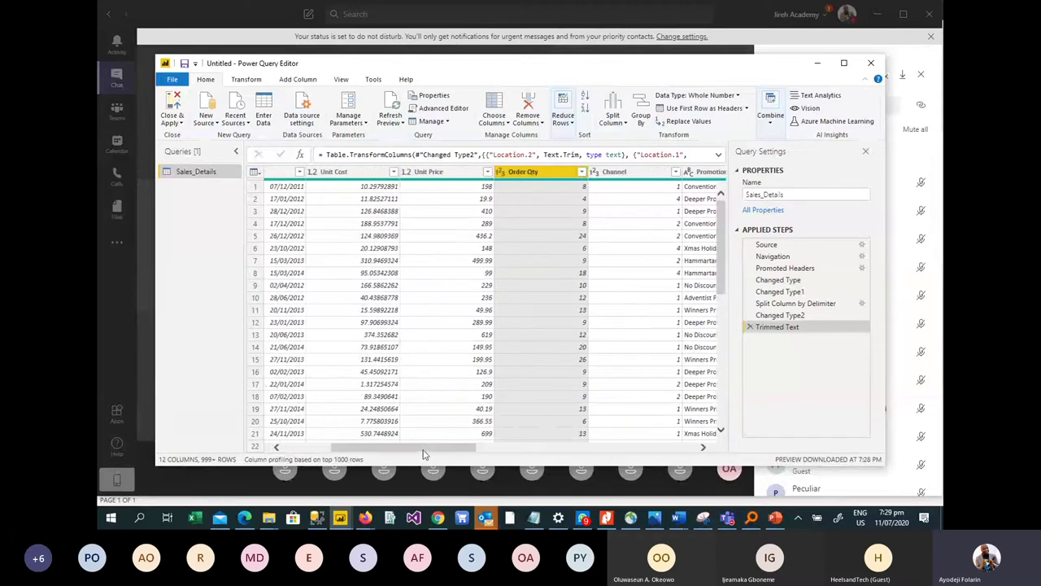
Step: Switch to the Microsoft Teams meeting, check the meeting chat and participant list, and return to Power Query Editor
left_click(816, 66)
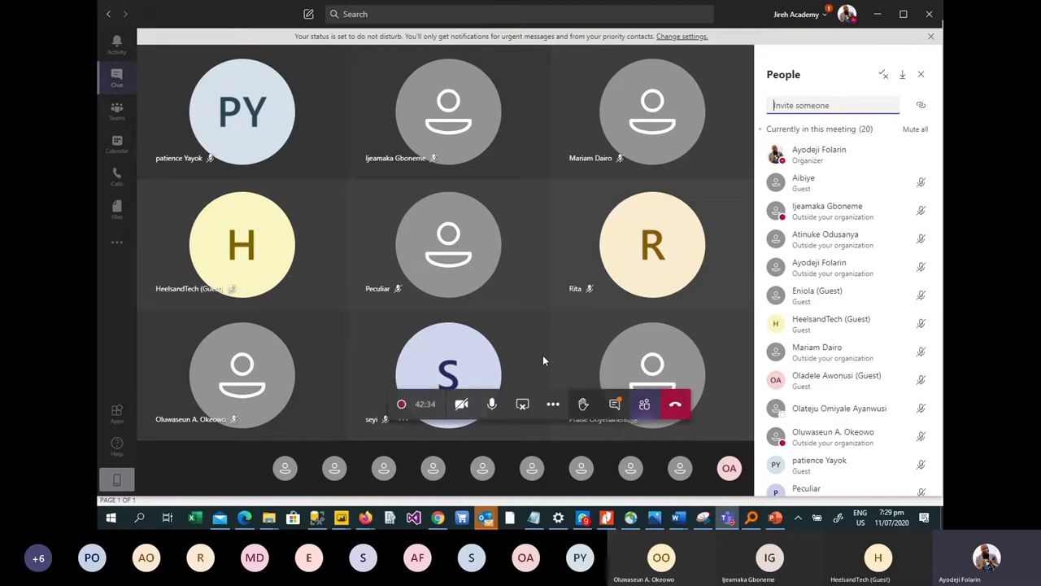
left_click(616, 413)
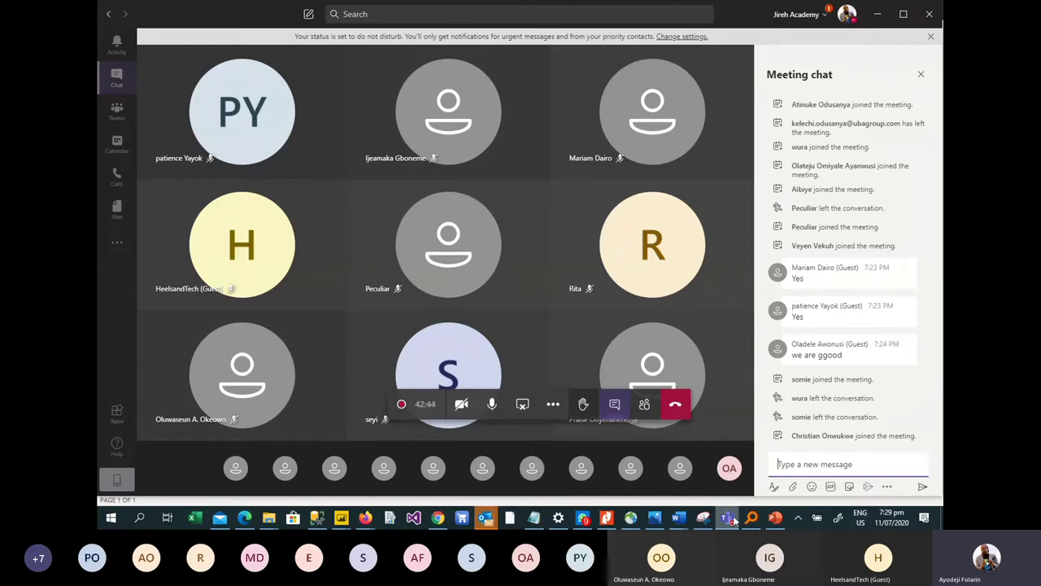
mouse_move(353, 525)
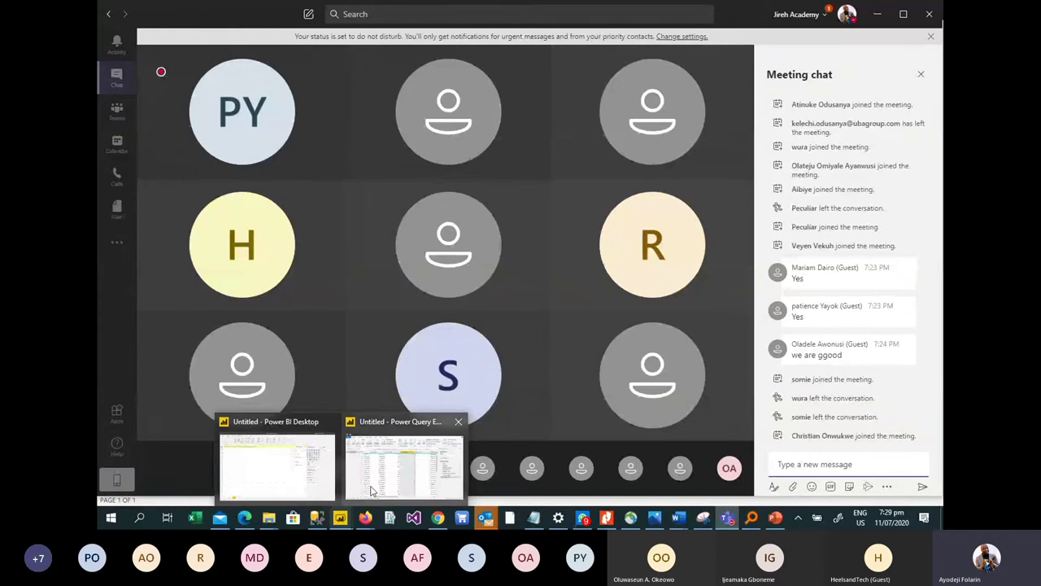
mouse_move(371, 491)
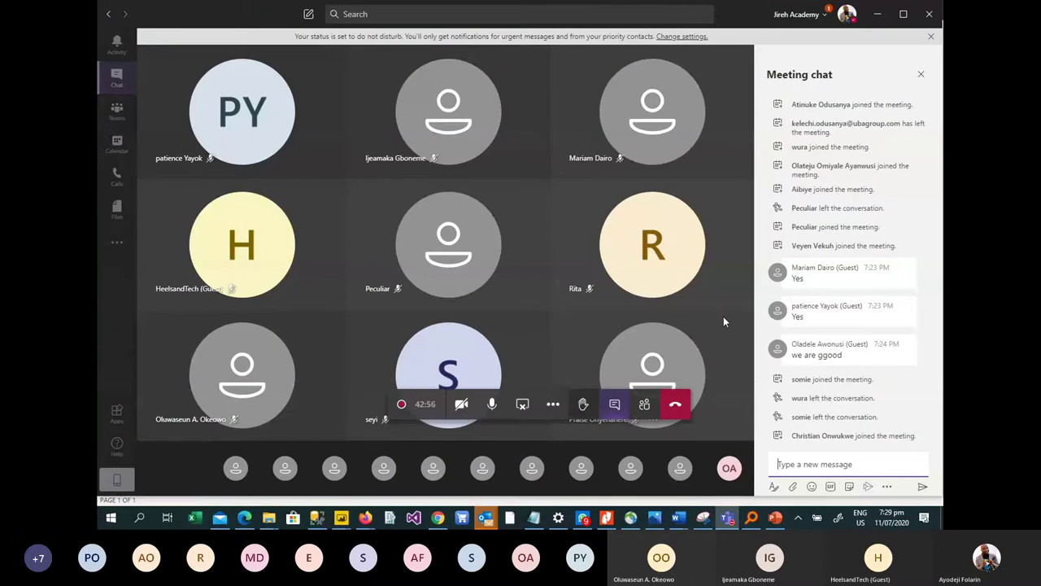
left_click(651, 416)
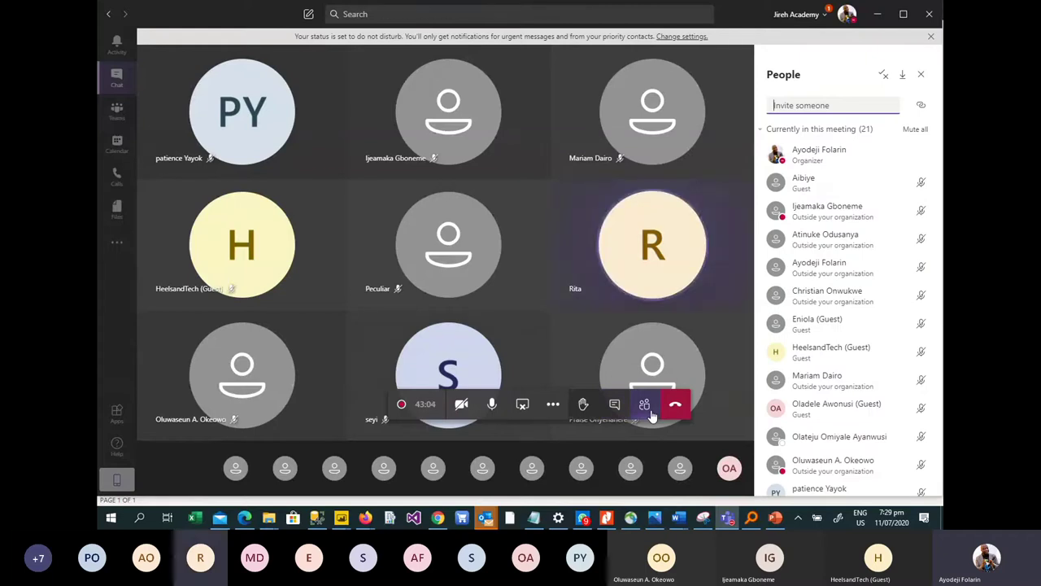
mouse_move(317, 521)
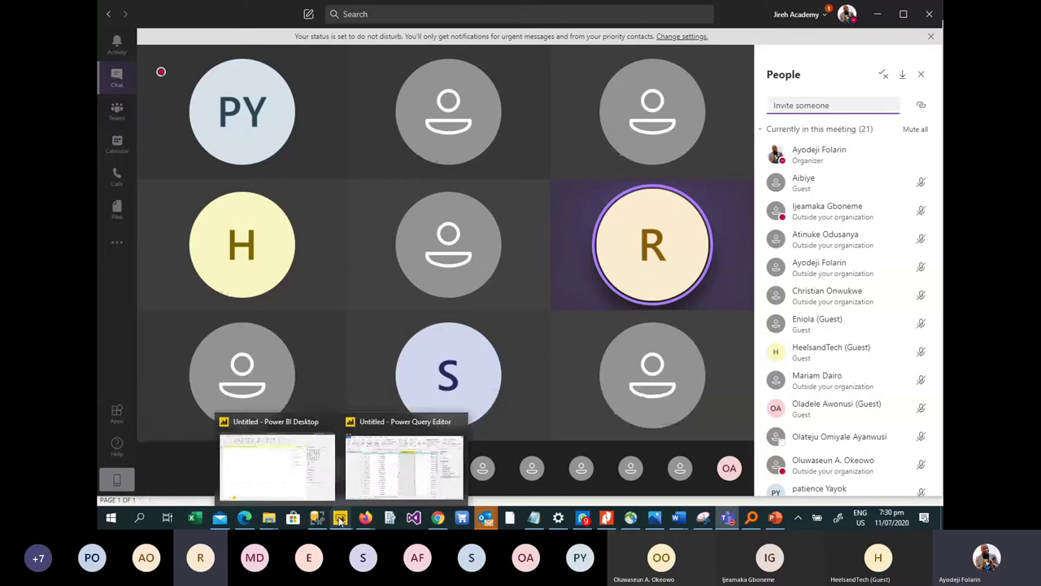
left_click(368, 482)
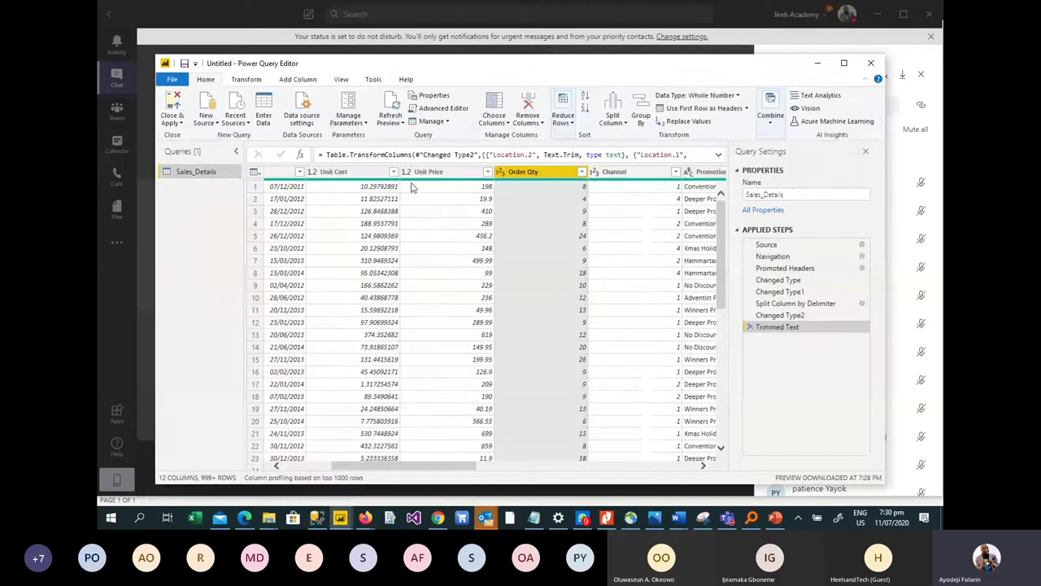
Step: Compare the Unit Cost, Unit Price and Order Qty columns as inputs for a sales calculation
left_click(344, 173)
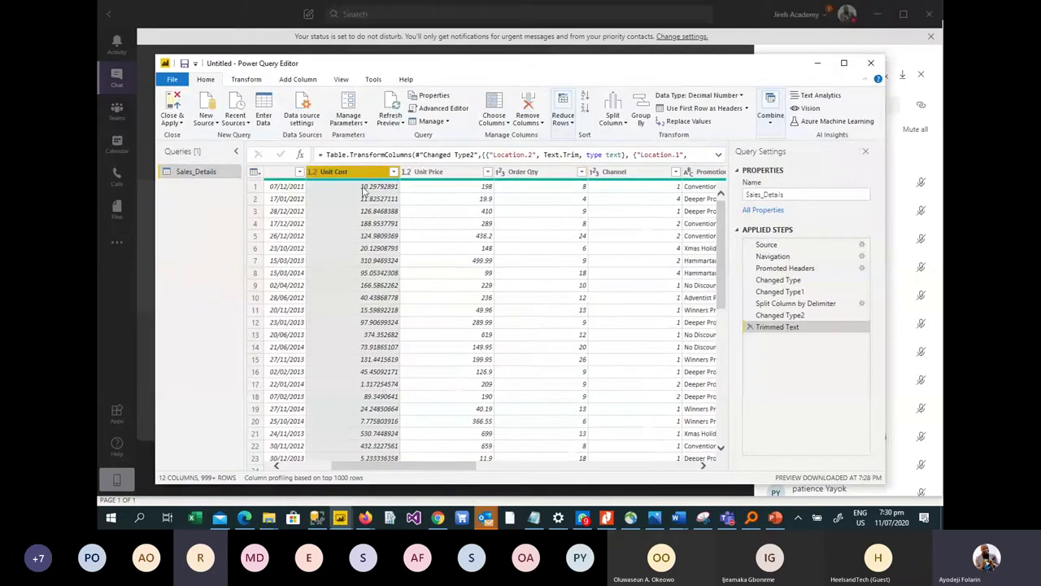
left_click(443, 174)
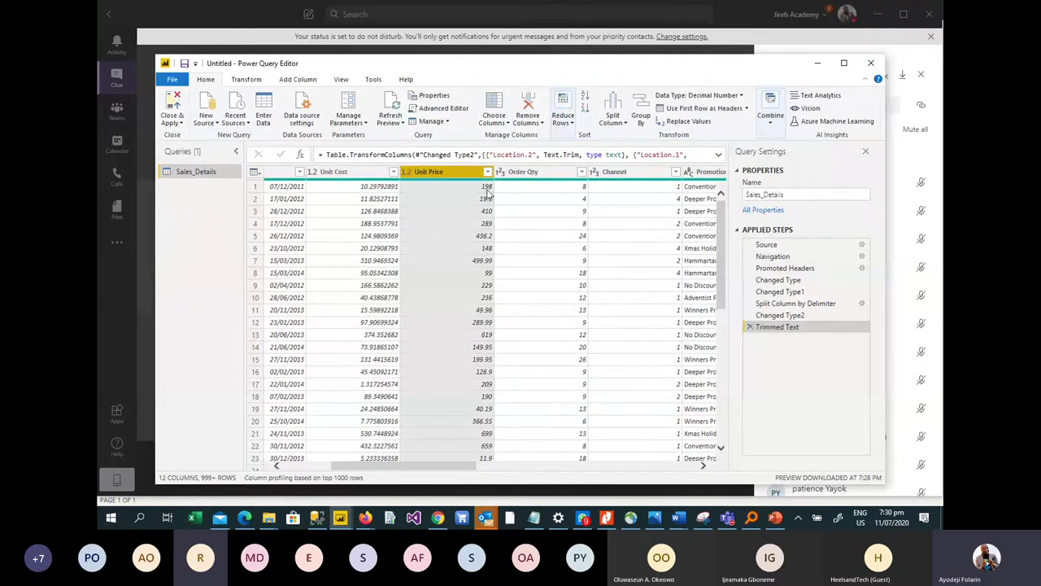
left_click(548, 174)
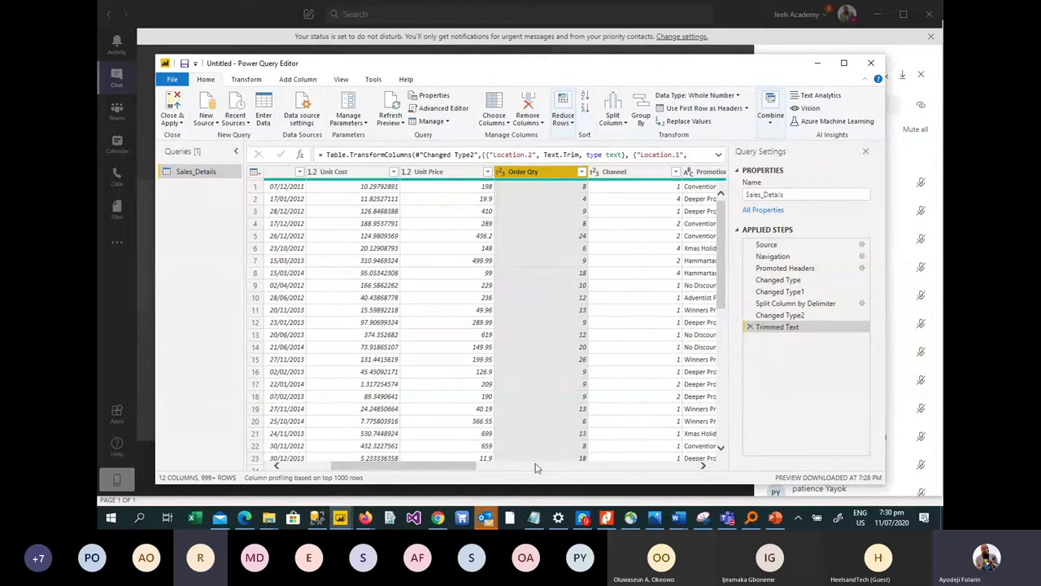
left_click(817, 63)
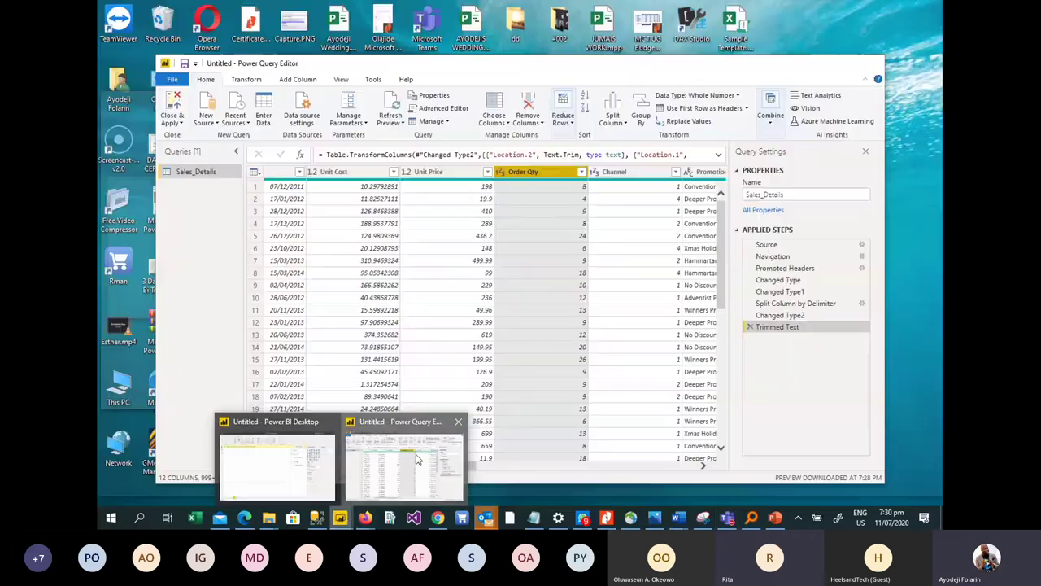
left_click(416, 459)
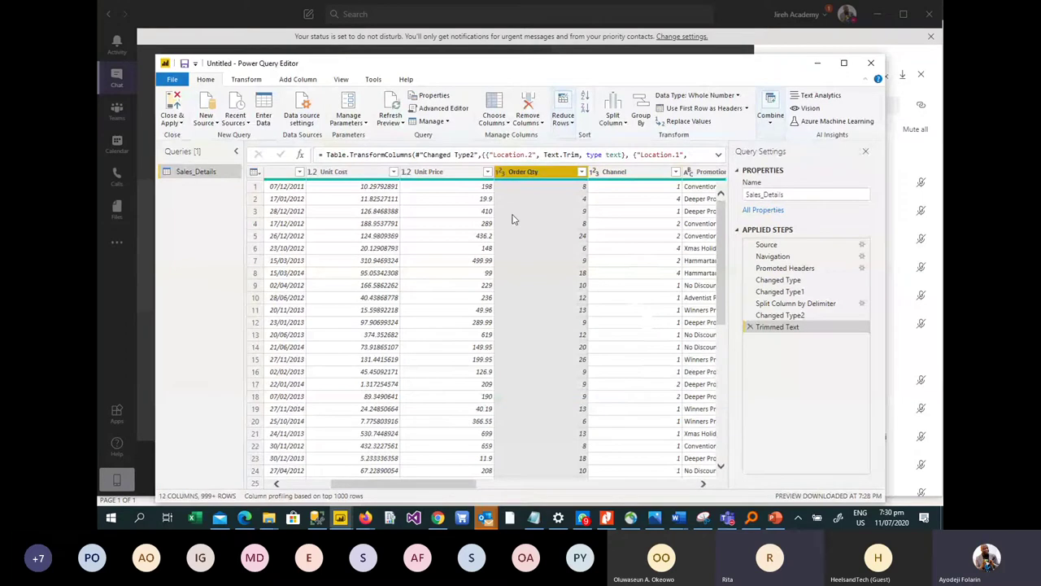
Step: Start a custom column in the Sales_Details table and name it Sales
left_click(298, 80)
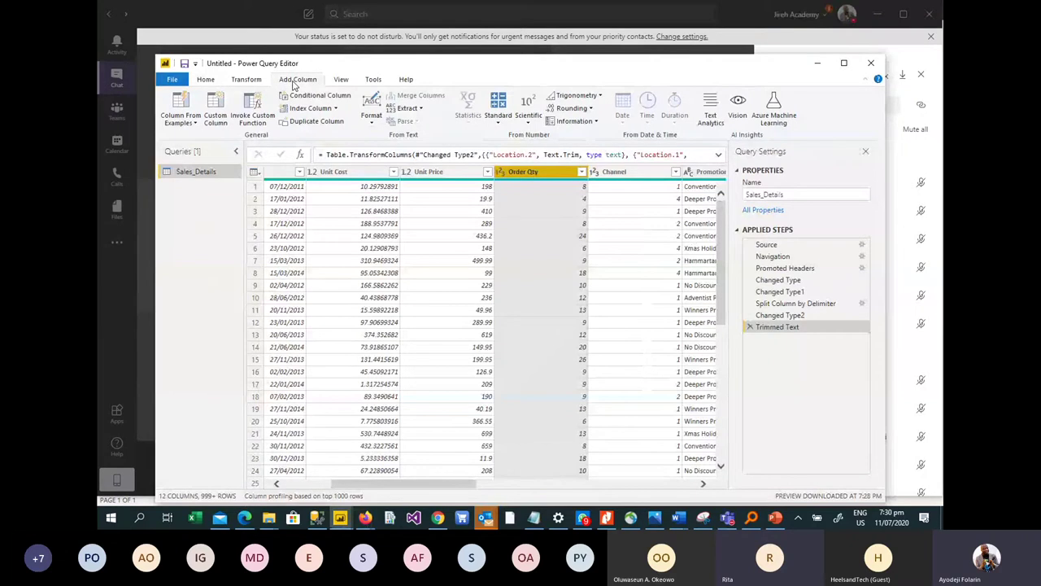
left_click(216, 112)
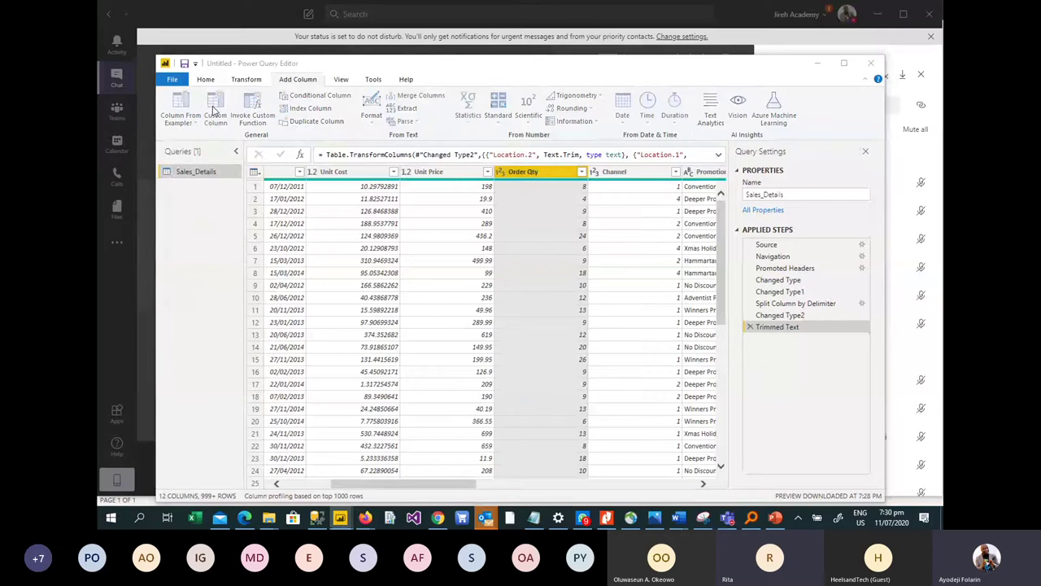
left_click(385, 196)
left_click_drag(385, 196, 305, 205)
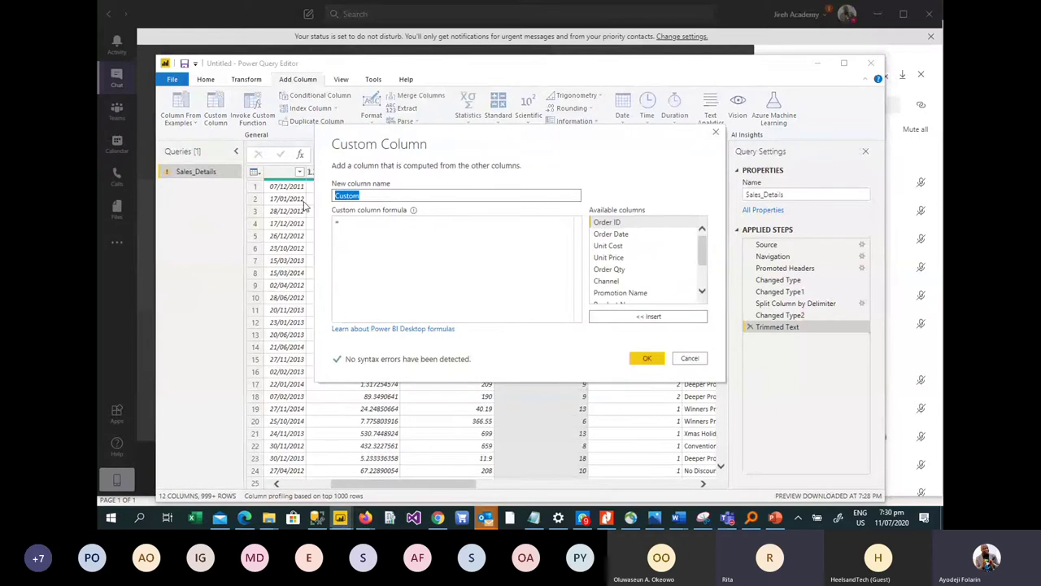
type("Sales")
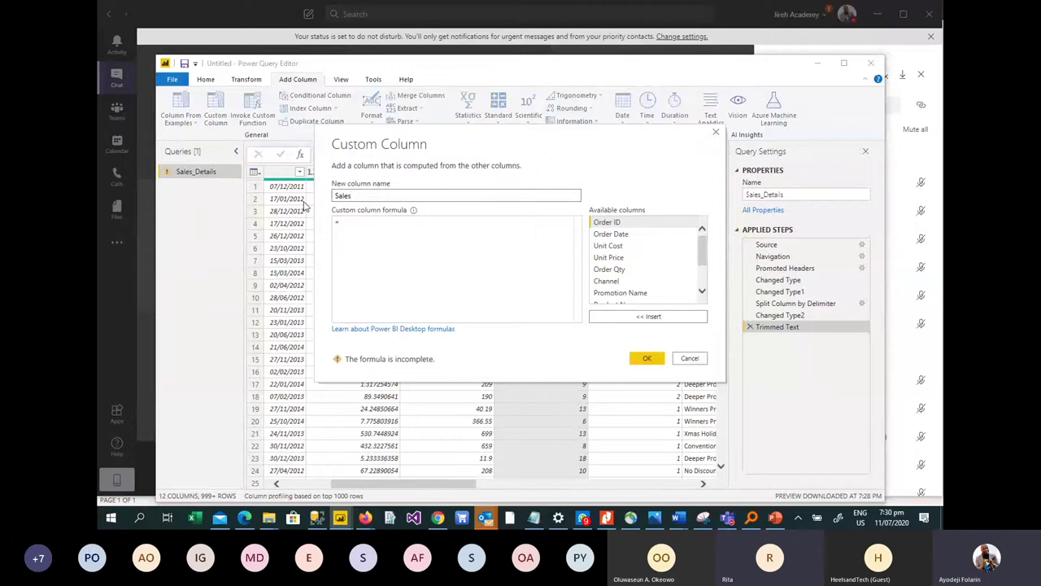
Step: Define the Sales column as [Unit Price]*[Order Qty] and set its data type to Decimal Number
left_click(475, 261)
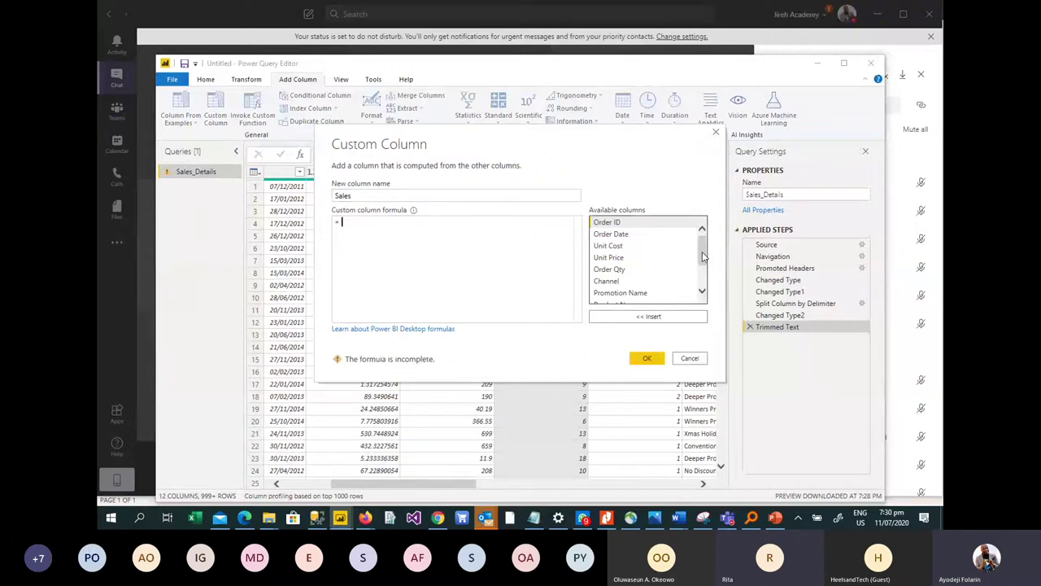
double_click(610, 257)
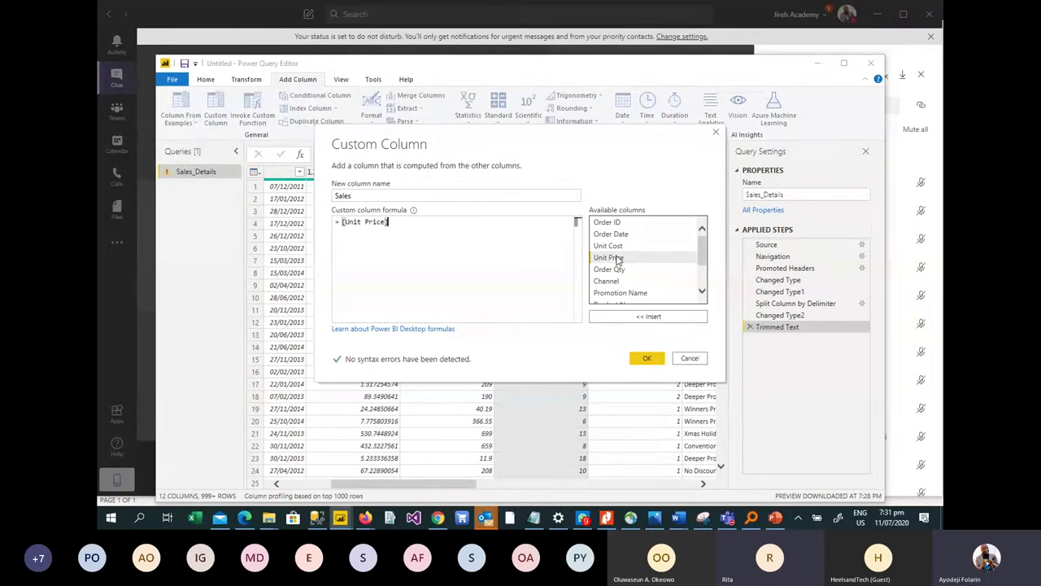
type("*")
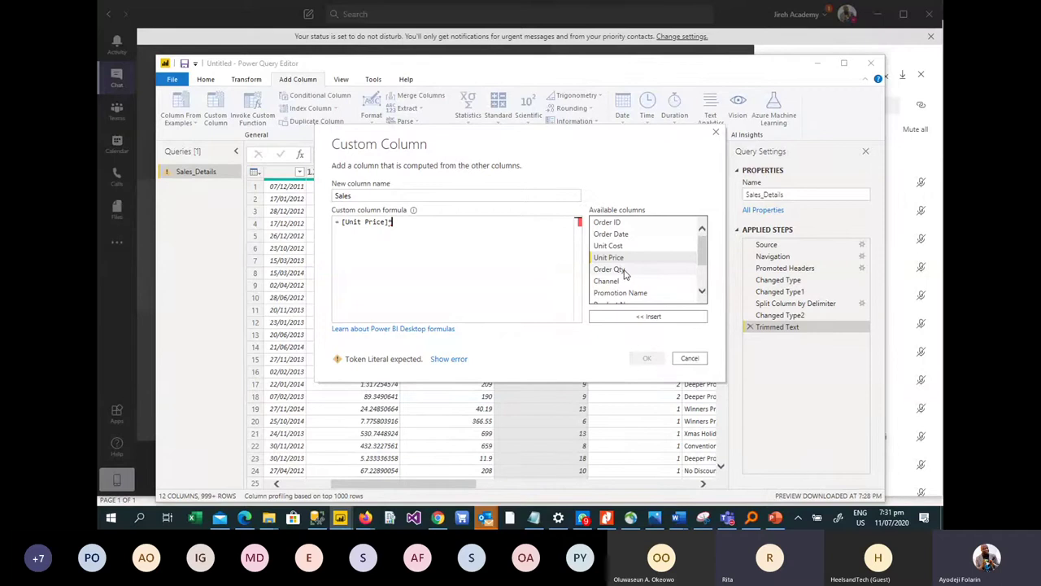
left_click(624, 270)
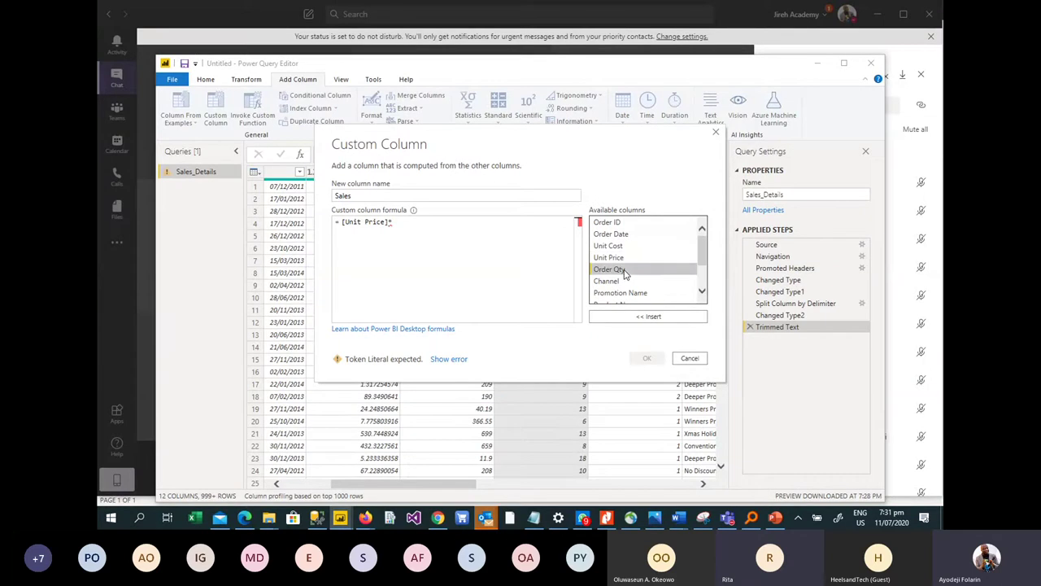
left_click(656, 320)
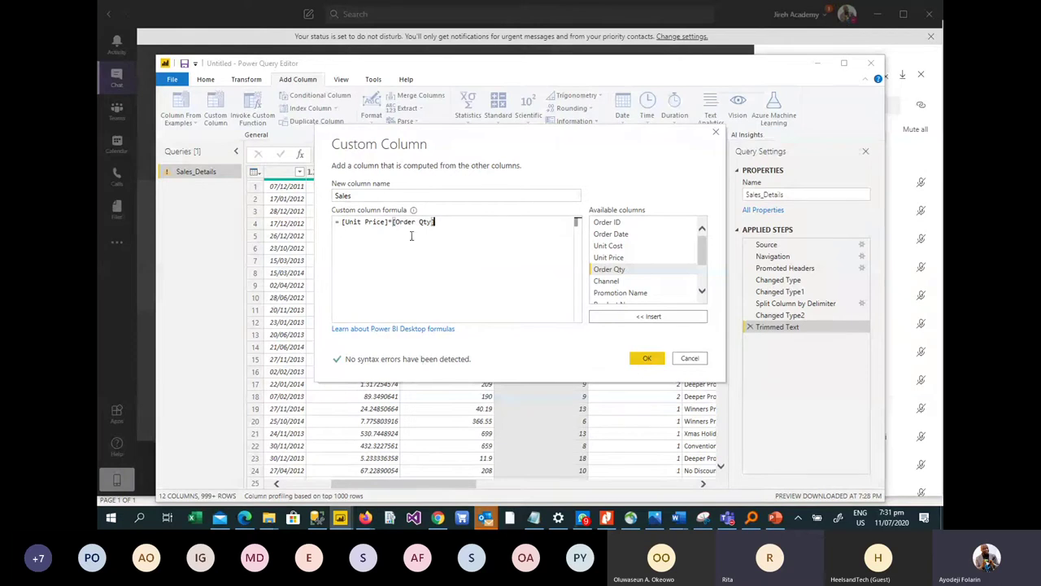
left_click(648, 358)
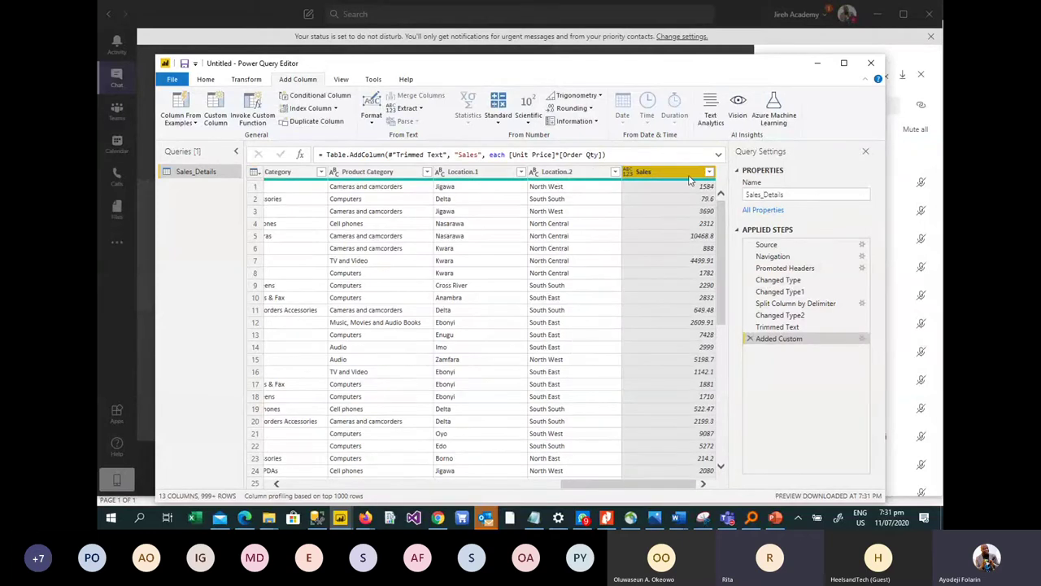
left_click(630, 175)
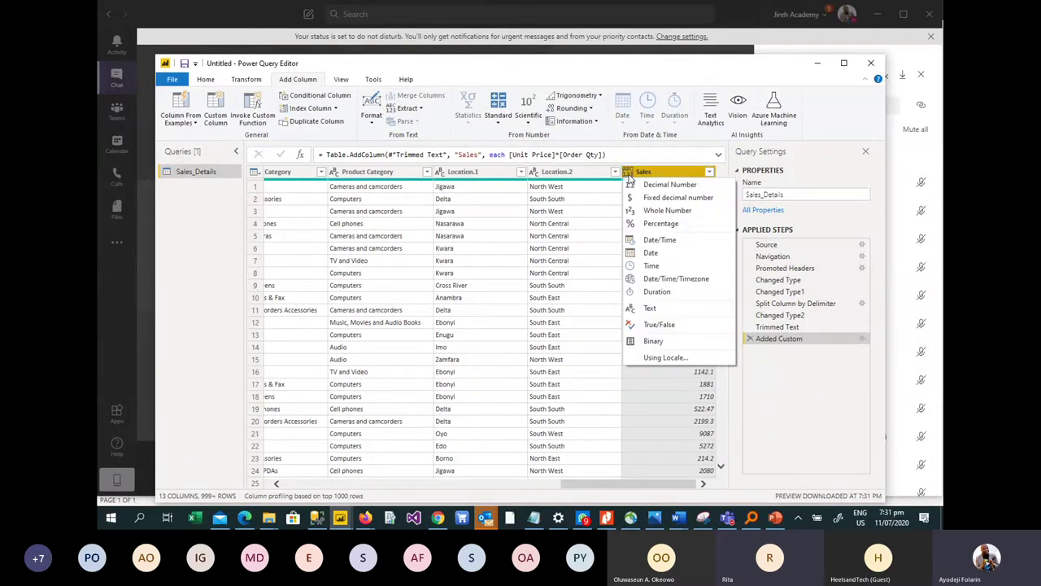
left_click(655, 184)
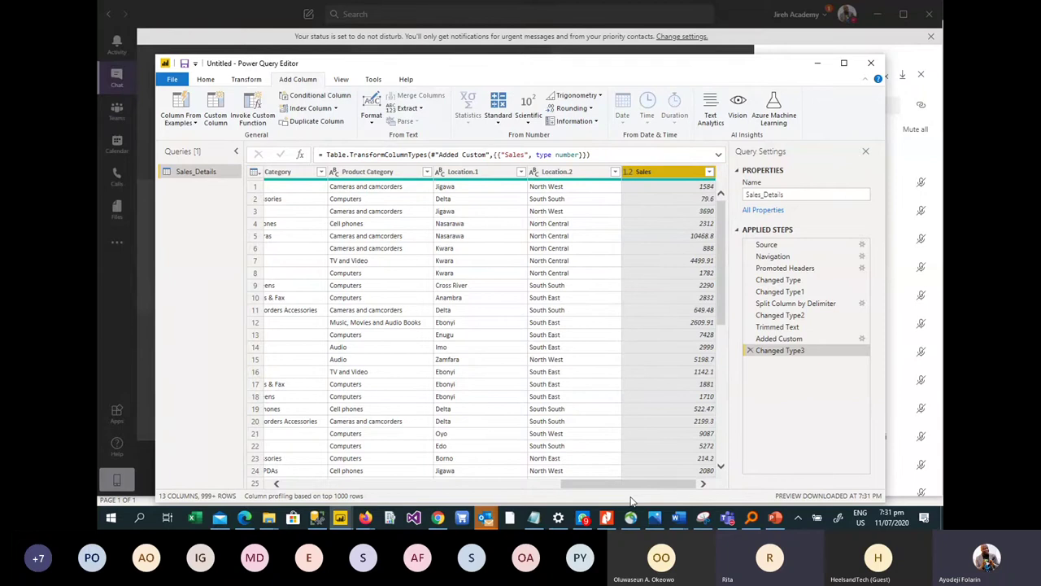
Step: Rename the Location.1 column as State and the Location.2 column as Zone
left_click(462, 175)
double_click(462, 175)
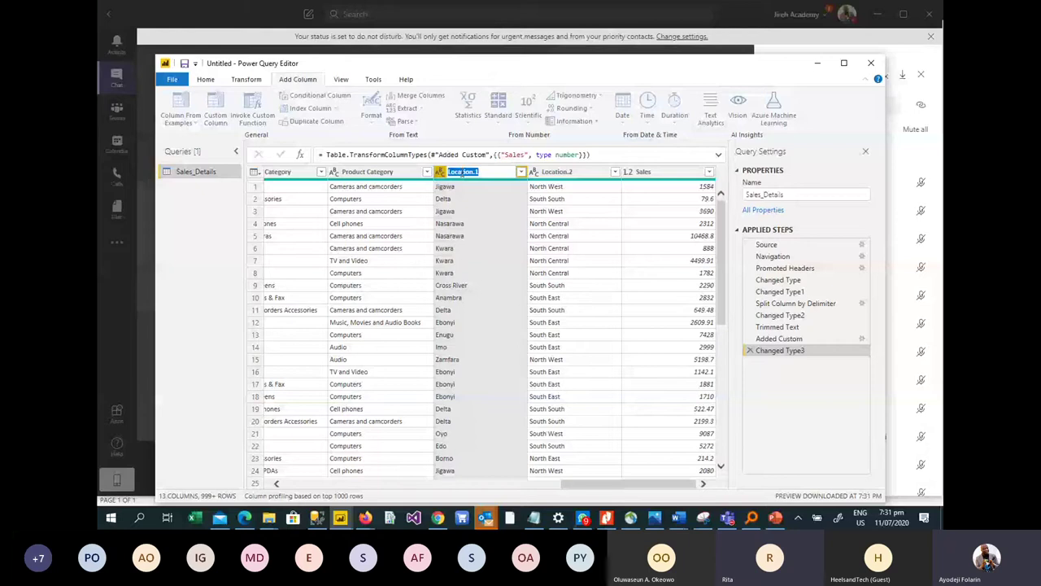
type("State")
key("Tab")
type("Zone")
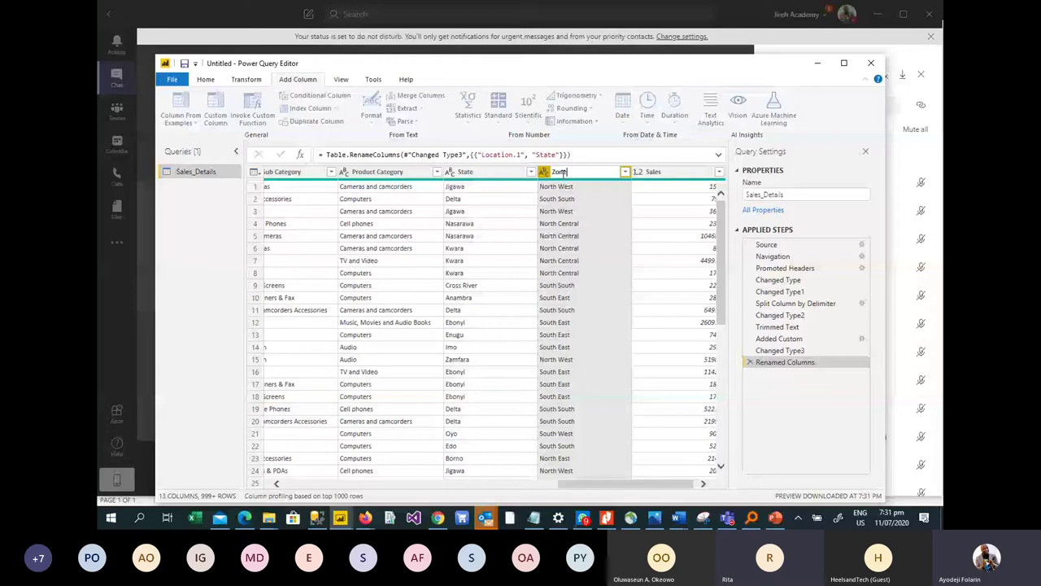
key("Tab")
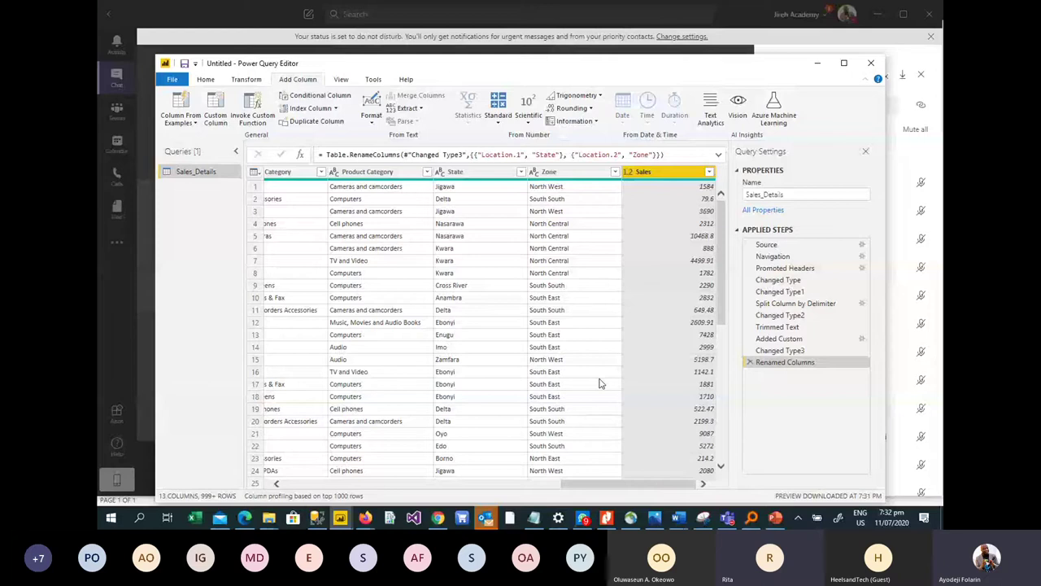
Step: Check the Microsoft Teams meeting window, return to Power Query Editor and move its window slightly higher
key("alt+Tab")
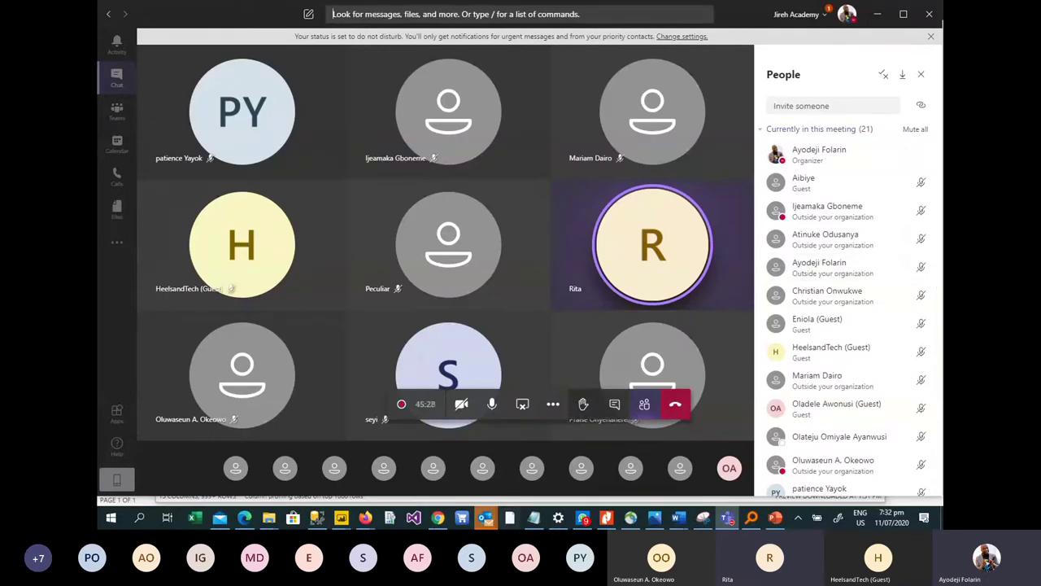
left_click(341, 519)
left_click(397, 489)
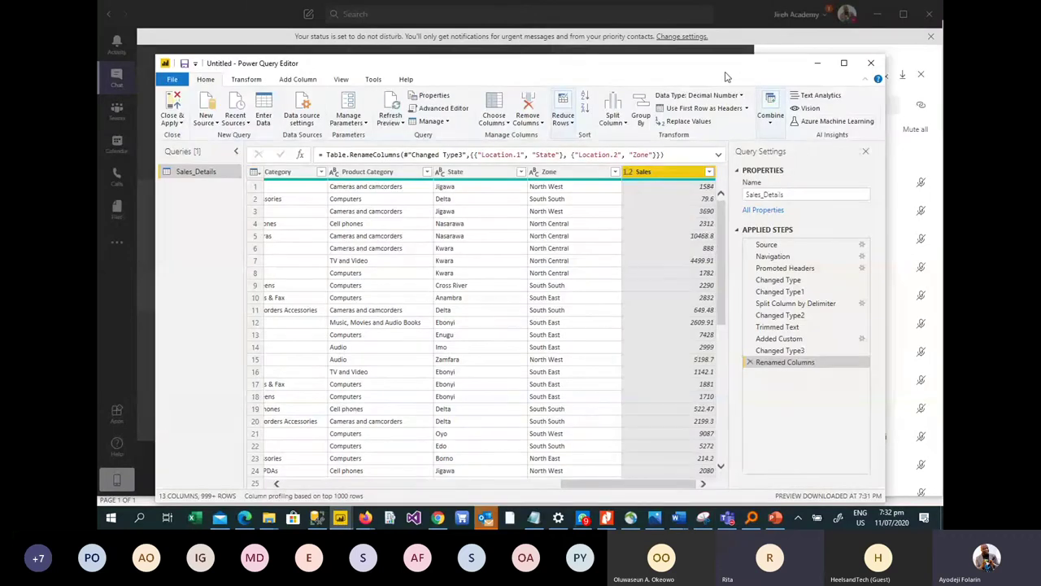
left_click_drag(727, 76, 721, 57)
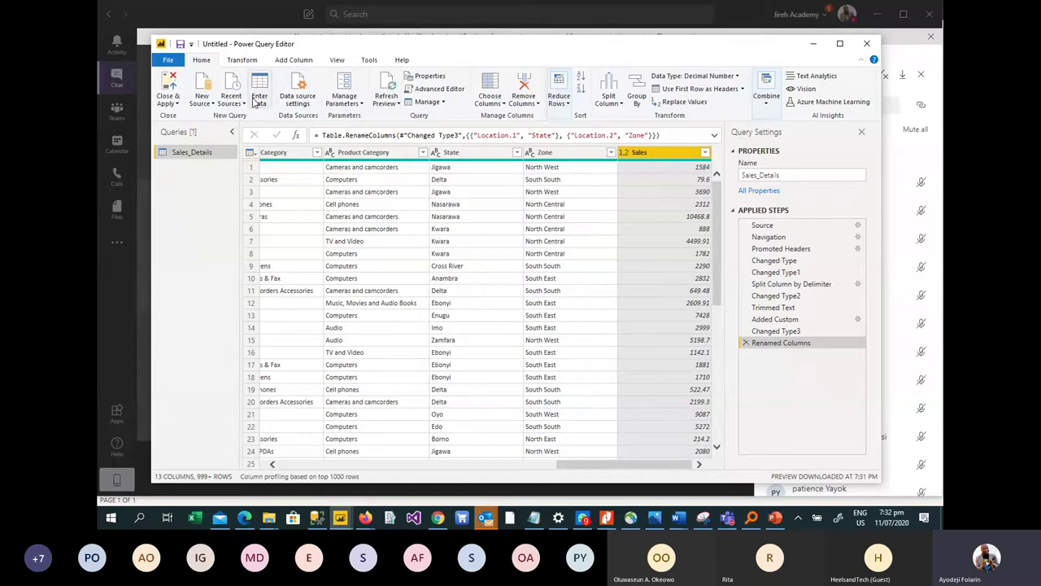
Step: Add a custom column named Total Cost calculated as [Unit Cost]*[Order Qty], with the Decimal Number data type
left_click(280, 61)
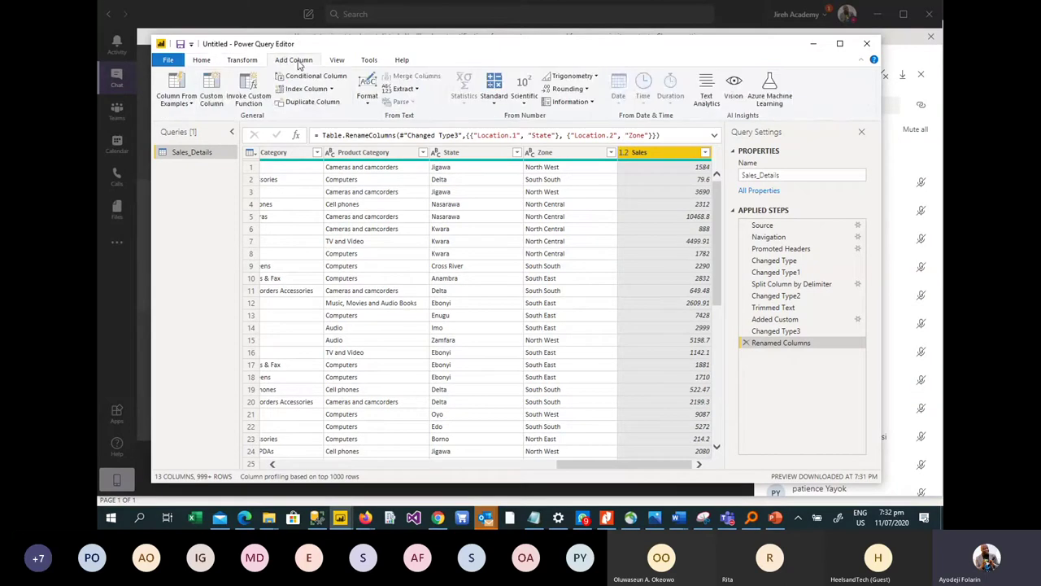
left_click(212, 97)
type("Total ")
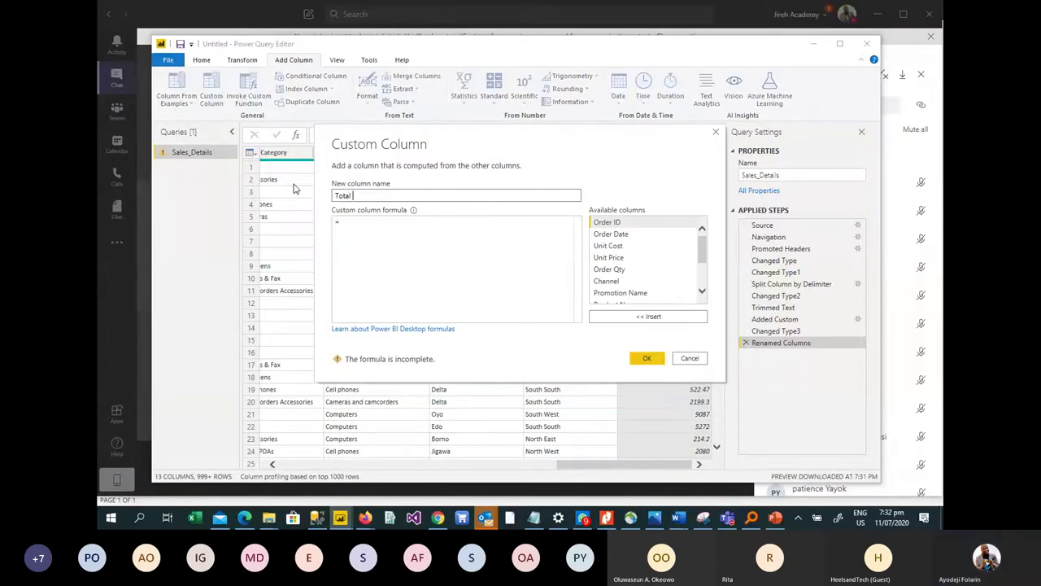
type("Cost")
left_click(423, 235)
double_click(627, 245)
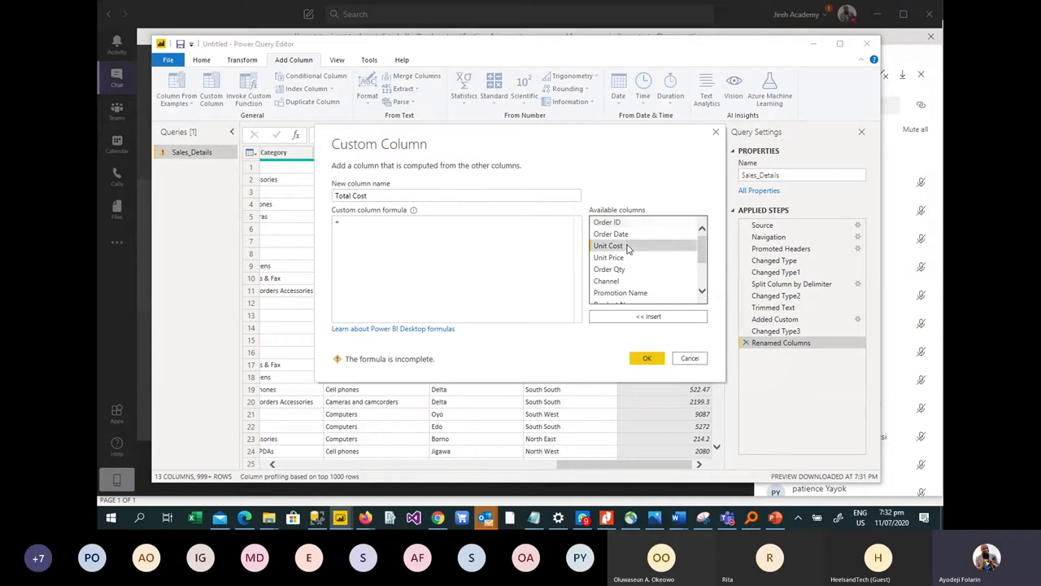
type("*")
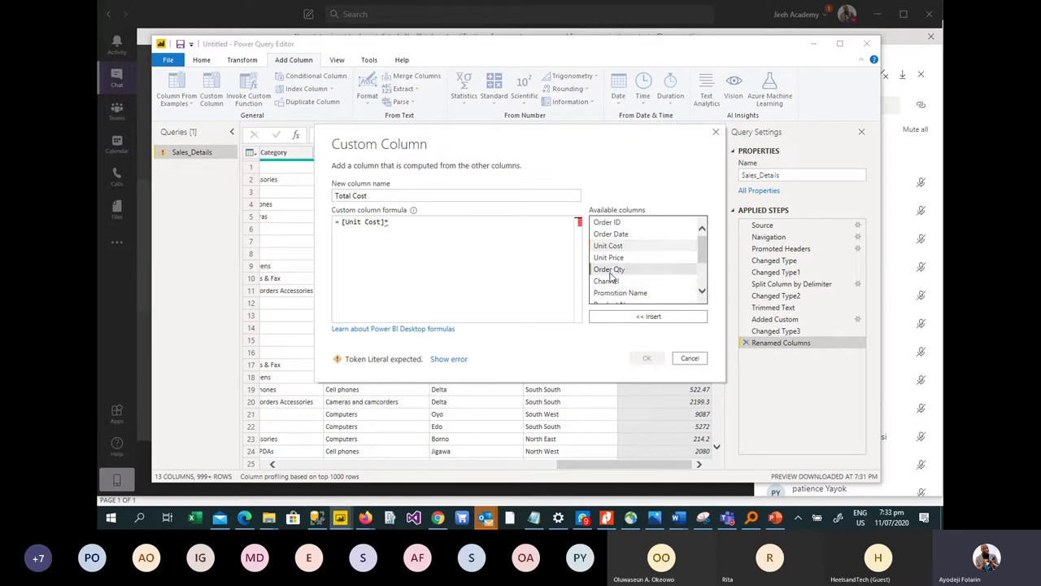
double_click(611, 275)
left_click(650, 358)
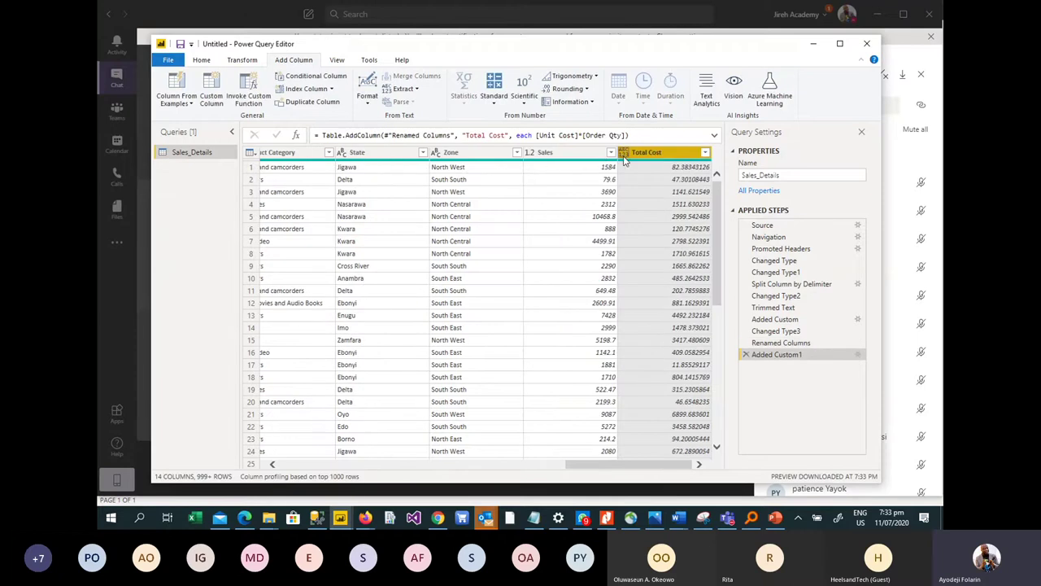
left_click(624, 154)
left_click(636, 162)
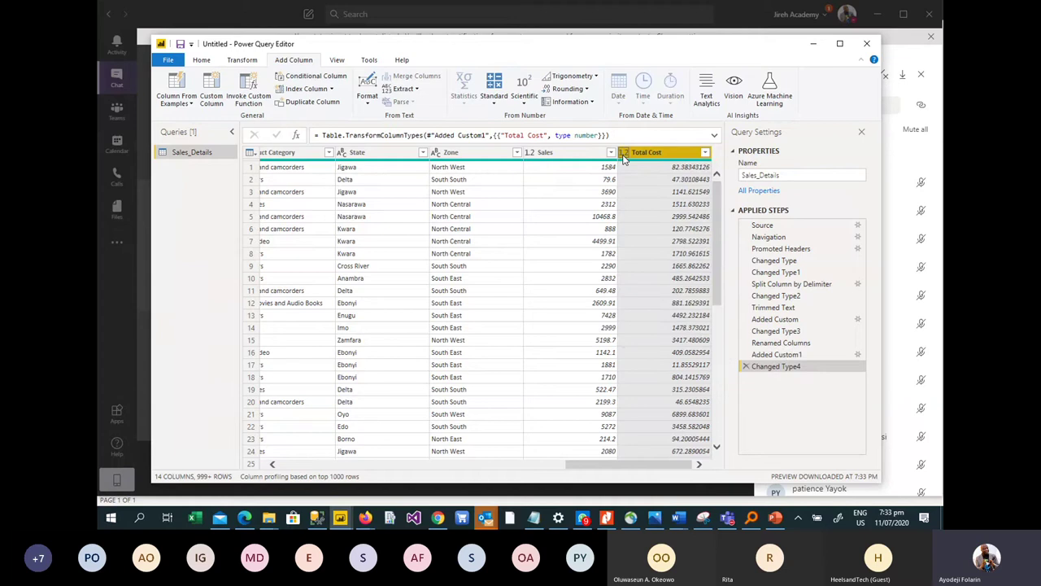
left_click(375, 156)
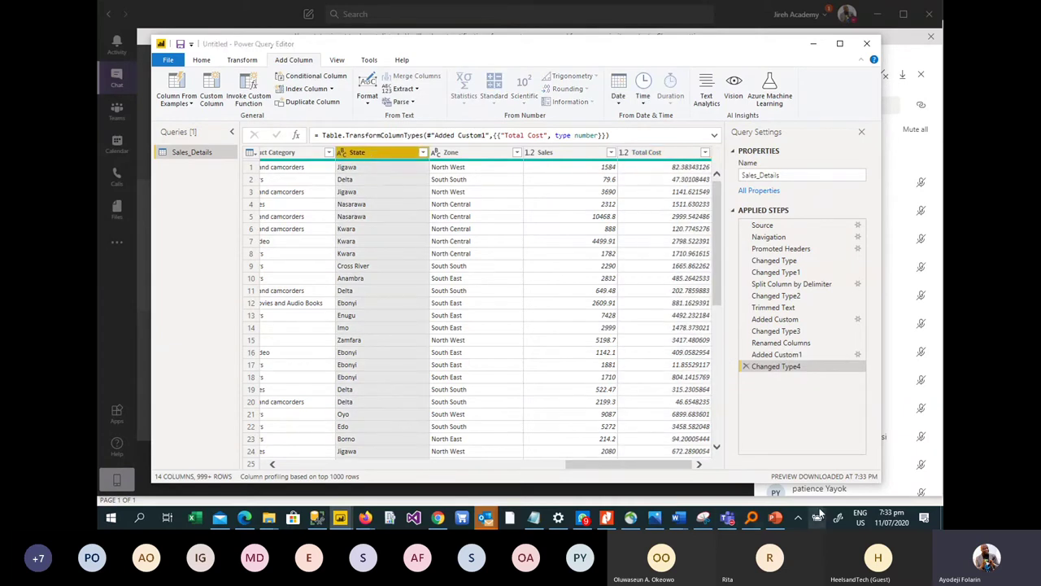
left_click_drag(683, 463, 705, 461)
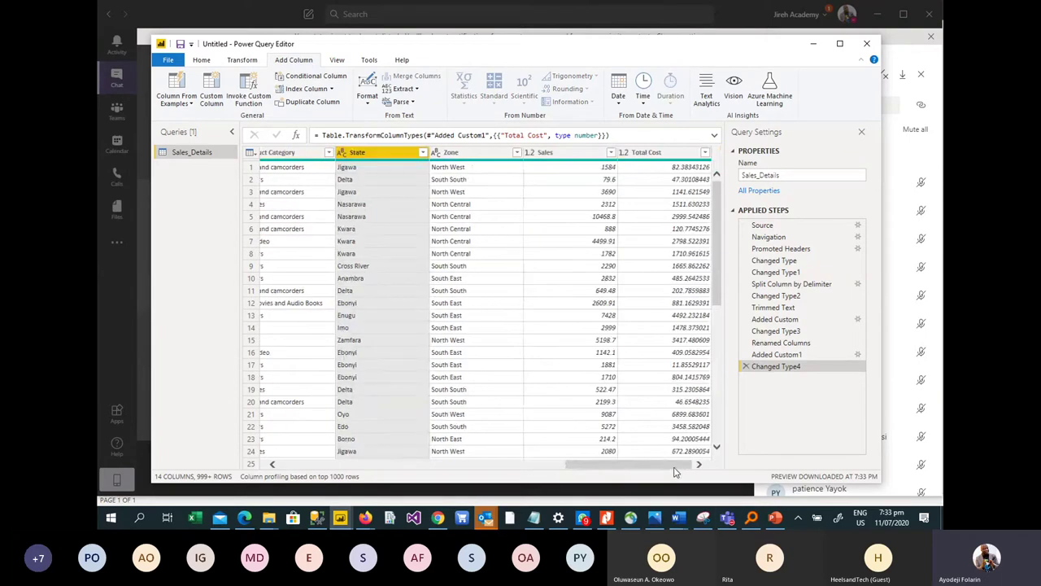
left_click_drag(672, 472, 271, 470)
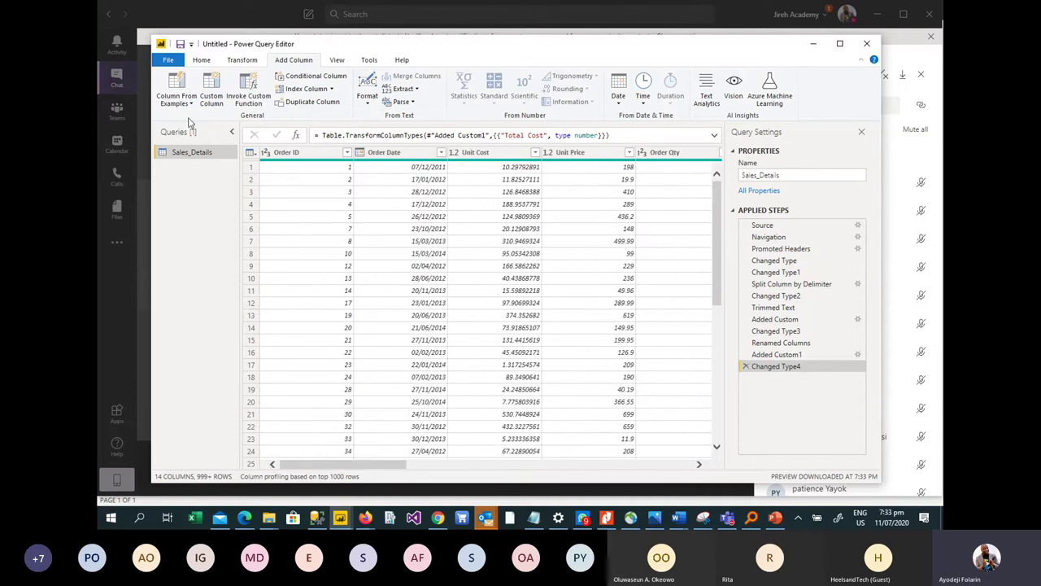
left_click(169, 61)
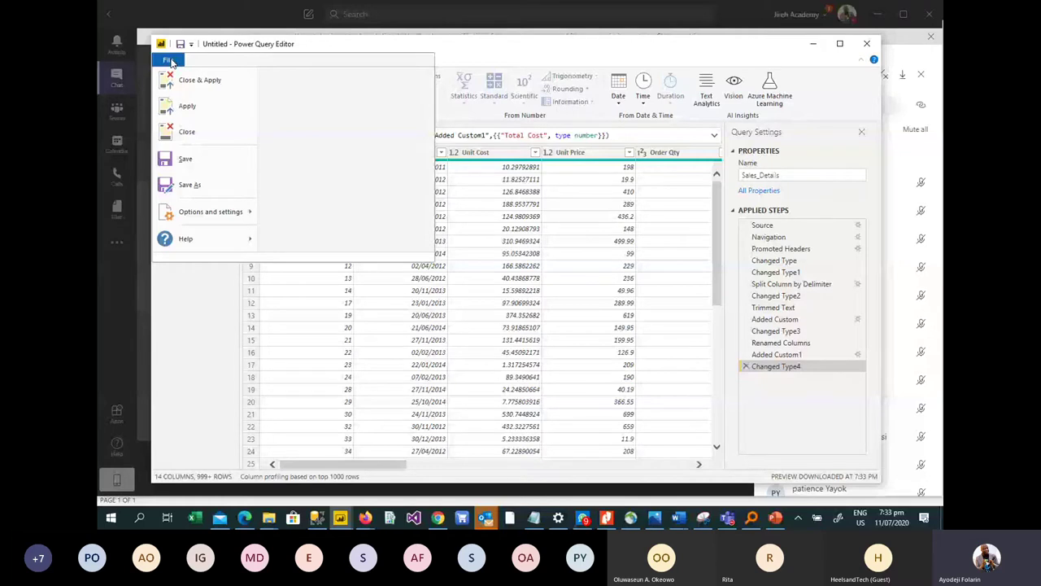
left_click(172, 62)
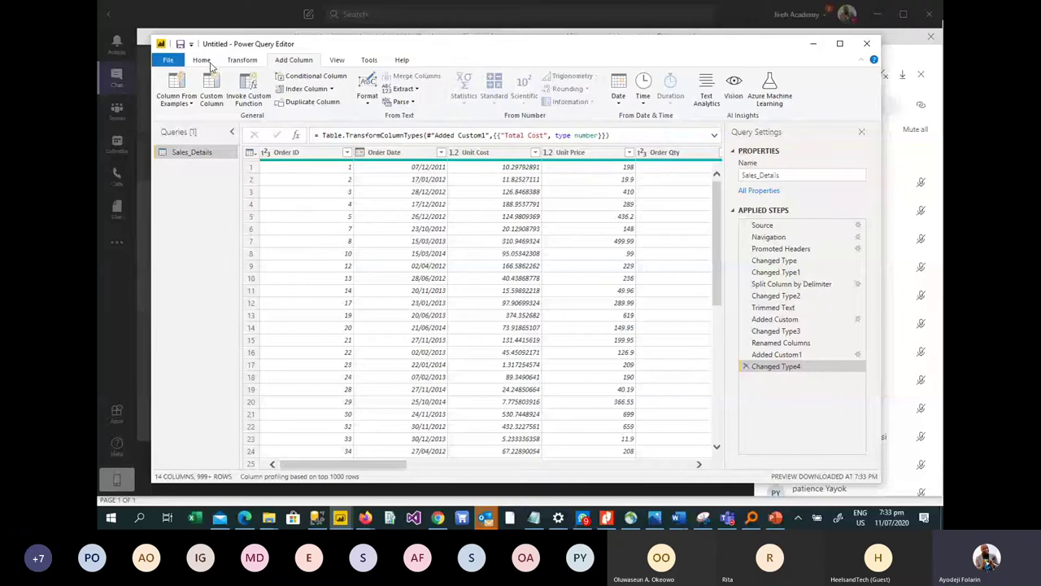
Step: Import the Channel sheet from the Channel.xlsx workbook in the Demo folder as a new query
left_click(203, 61)
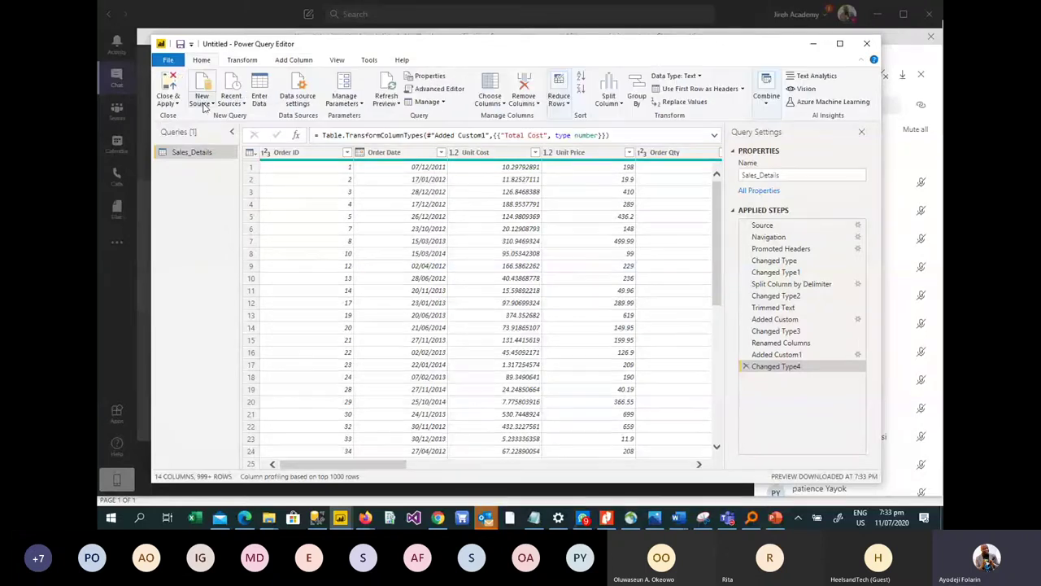
left_click(206, 108)
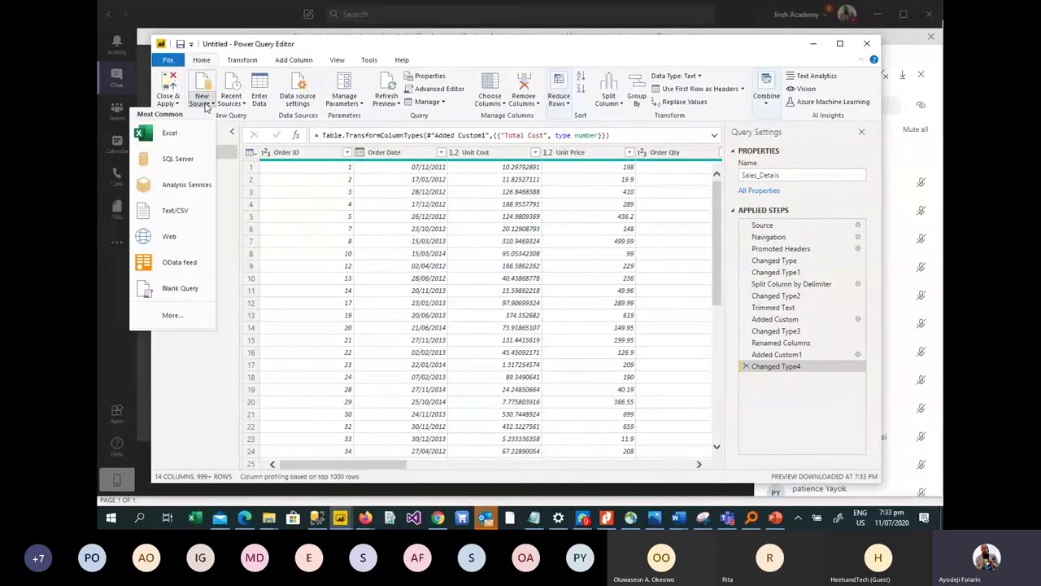
left_click(183, 146)
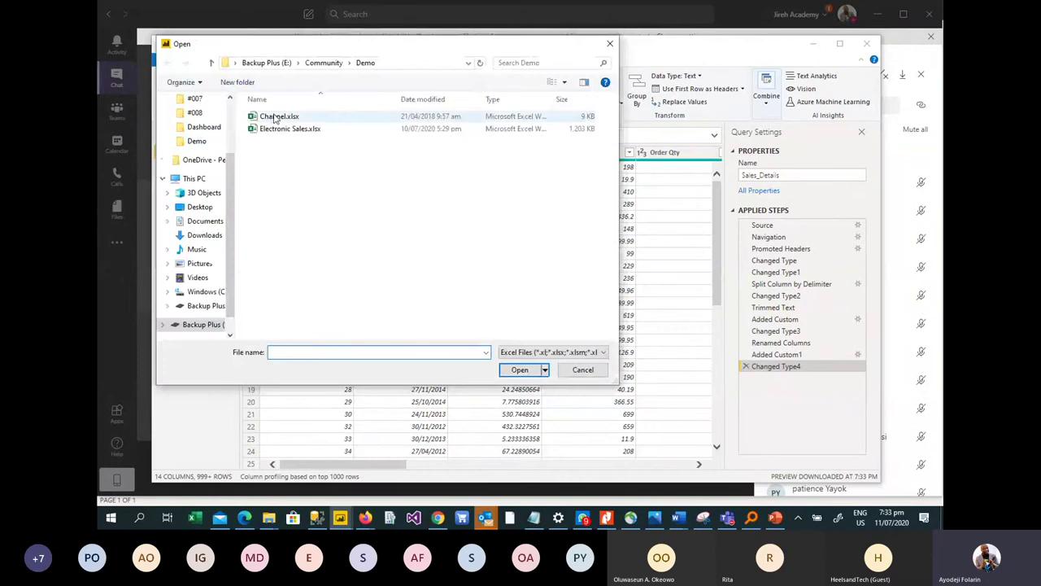
double_click(275, 112)
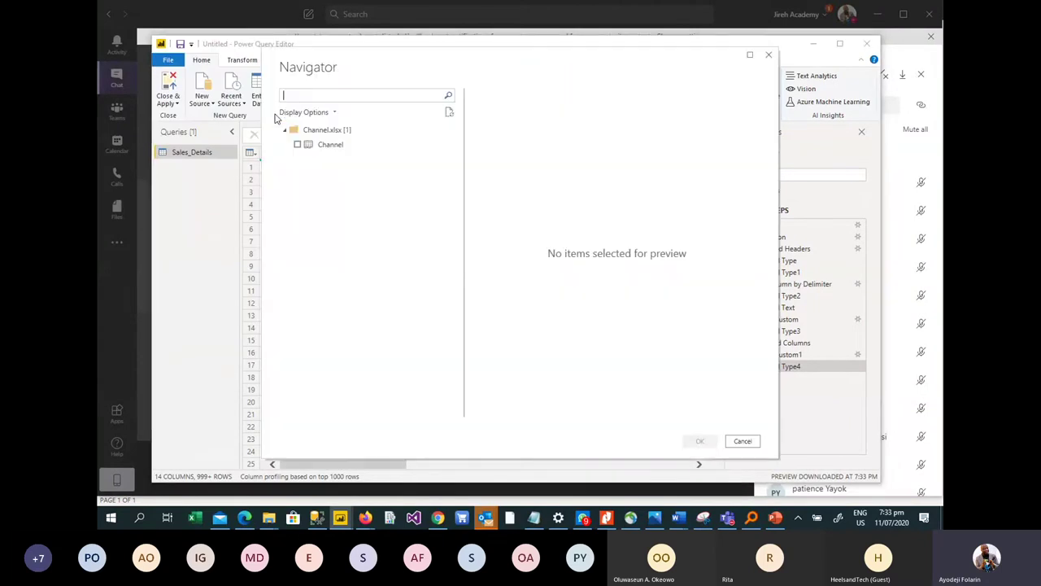
left_click(298, 145)
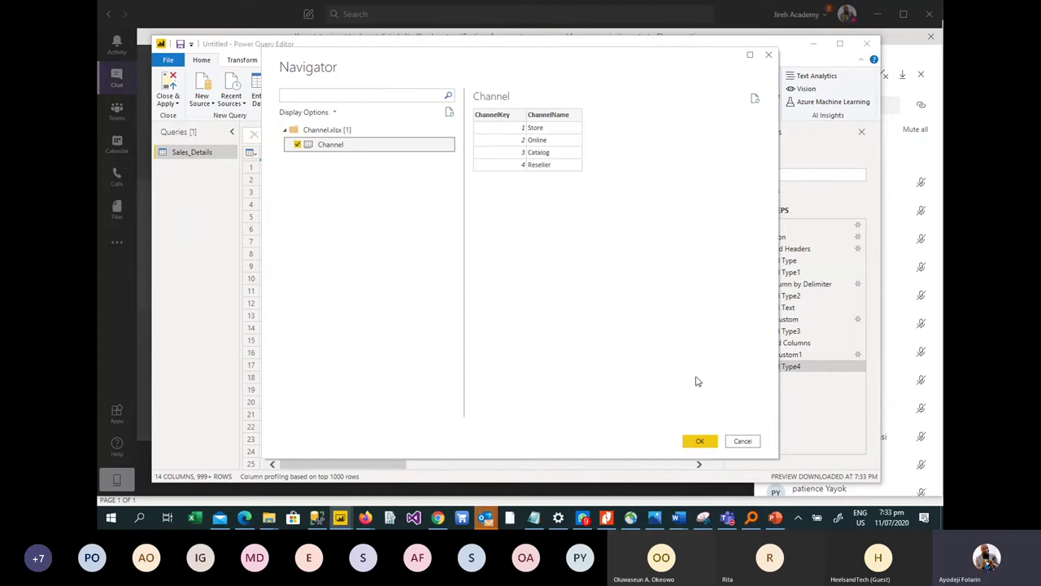
left_click(714, 444)
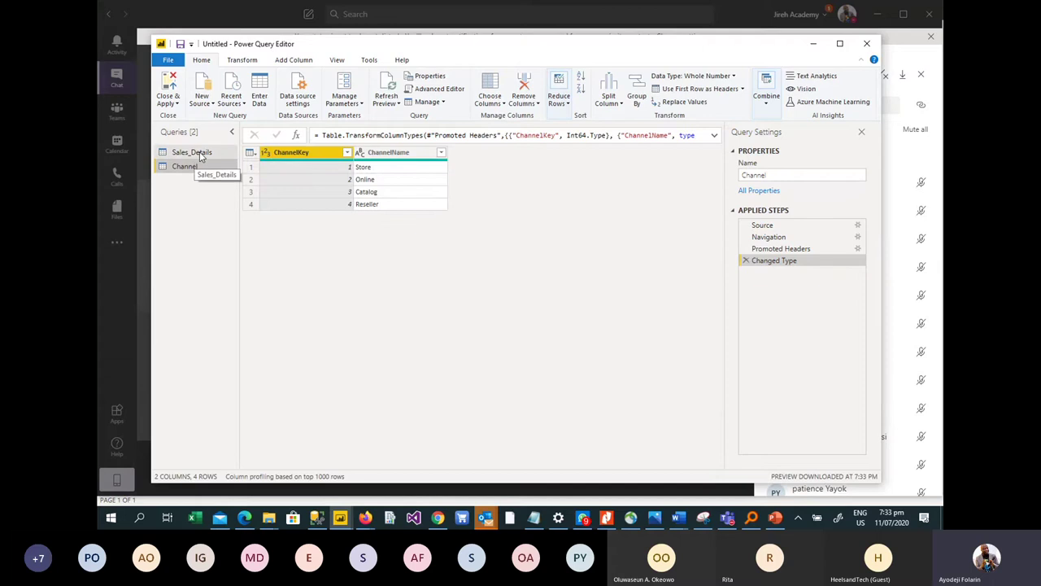
Step: Review the Sales_Details query, apply the query changes while closing Power Query Editor, and return to Power BI Desktop
left_click(201, 154)
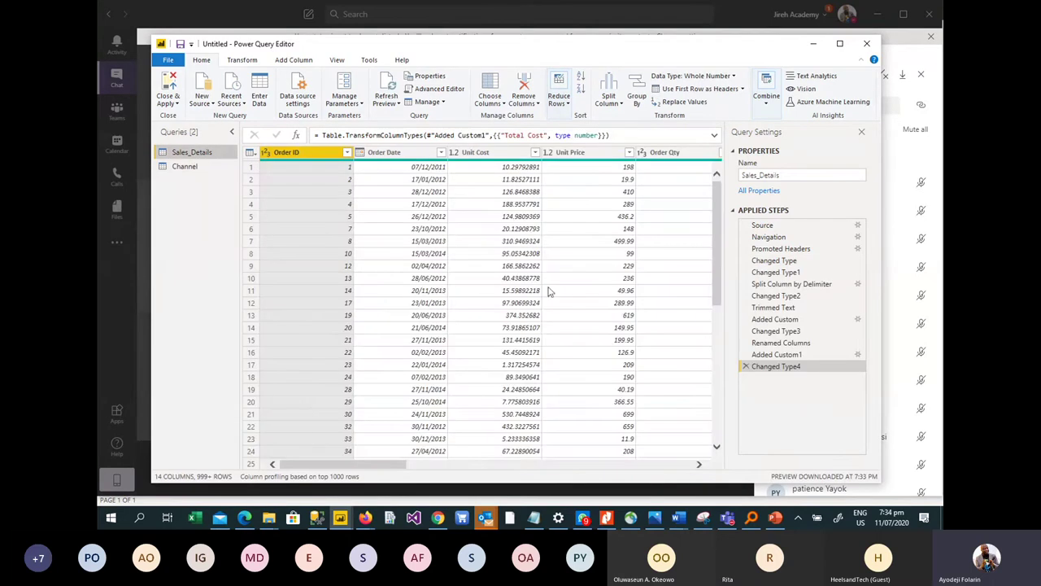
left_click(363, 459)
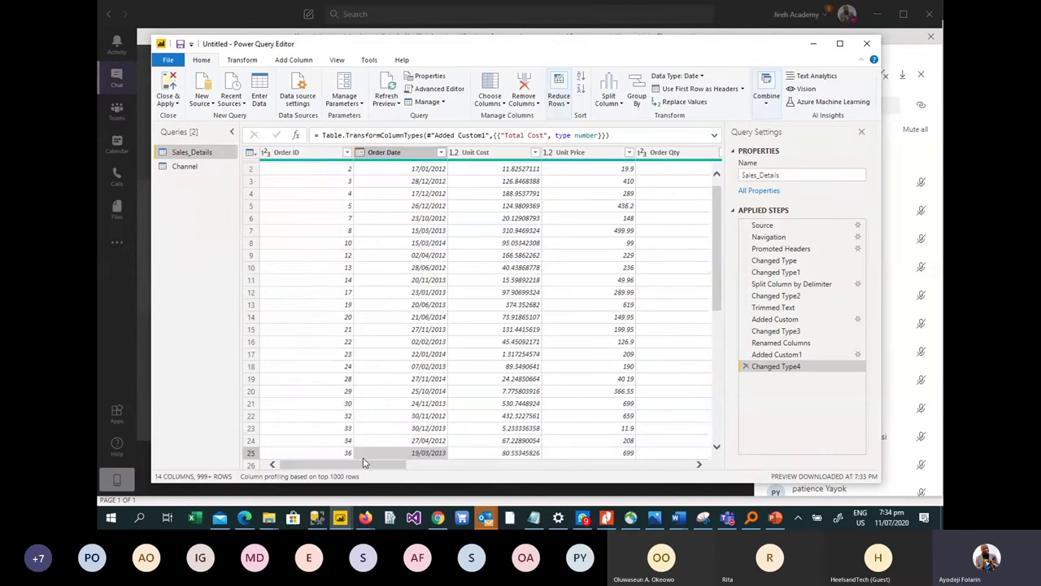
mouse_move(363, 399)
left_mouse_down()
mouse_move(432, 400)
mouse_move(365, 411)
left_mouse_up()
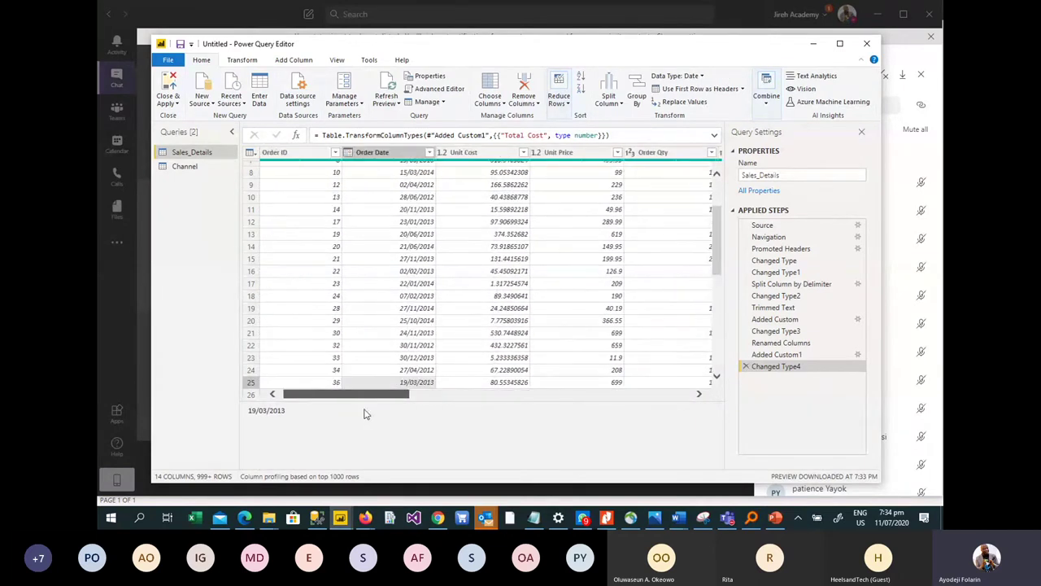
left_click(177, 106)
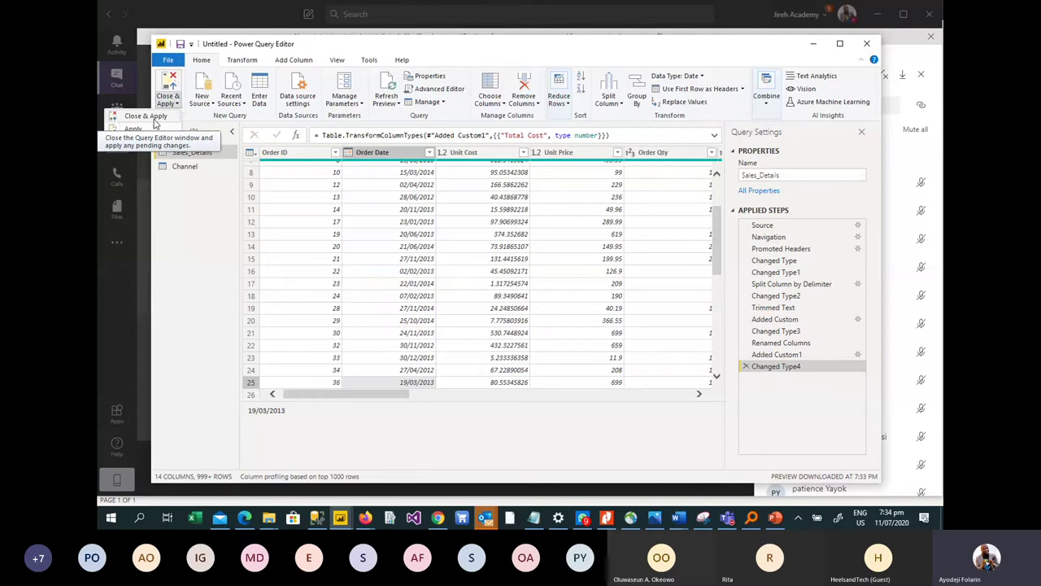
left_click(146, 117)
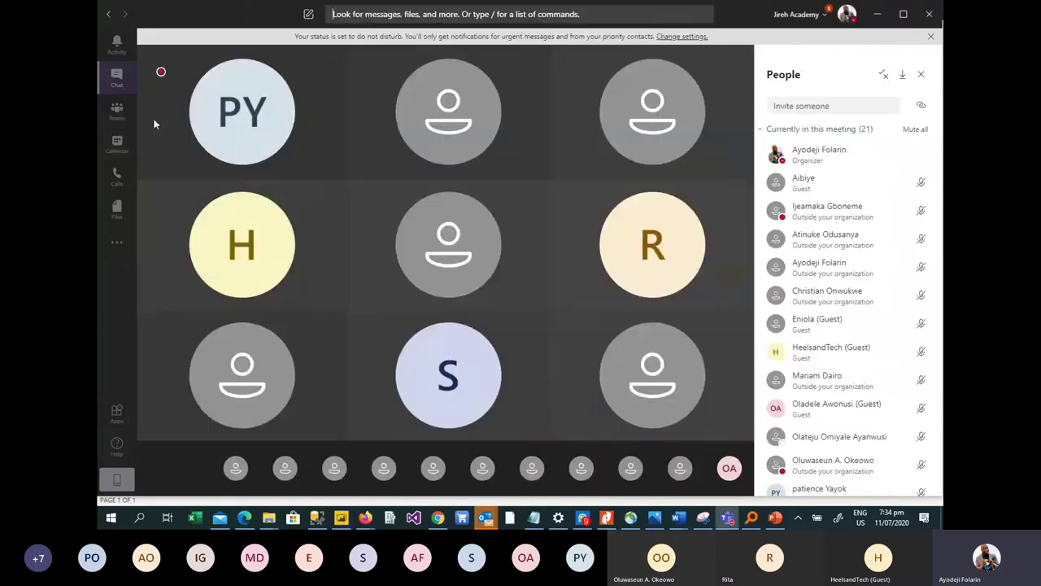
left_click(345, 519)
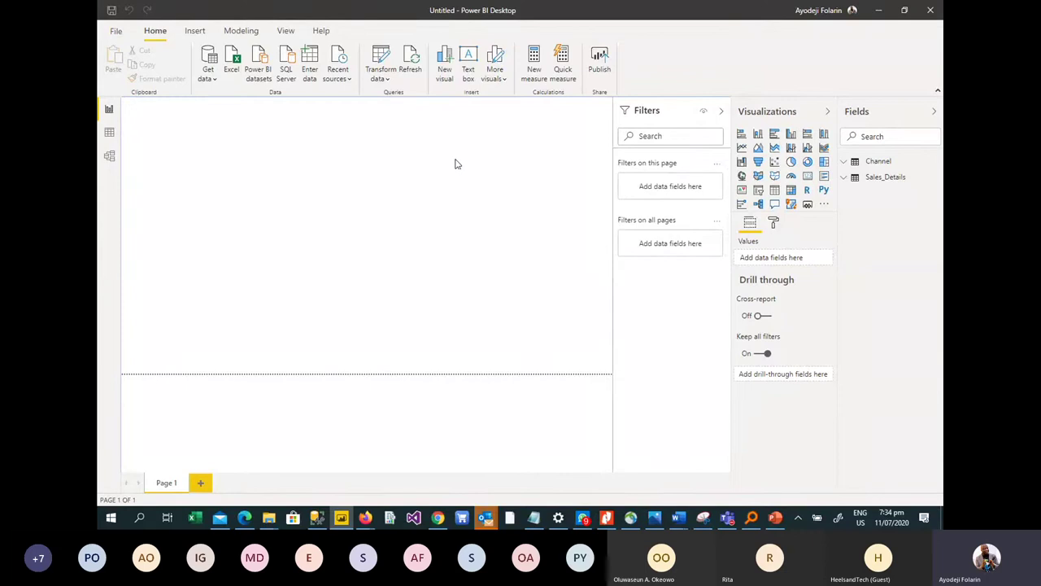
Step: Check the Power BI Desktop version information and the list of recent reports, returning to the Home commands
left_click(322, 33)
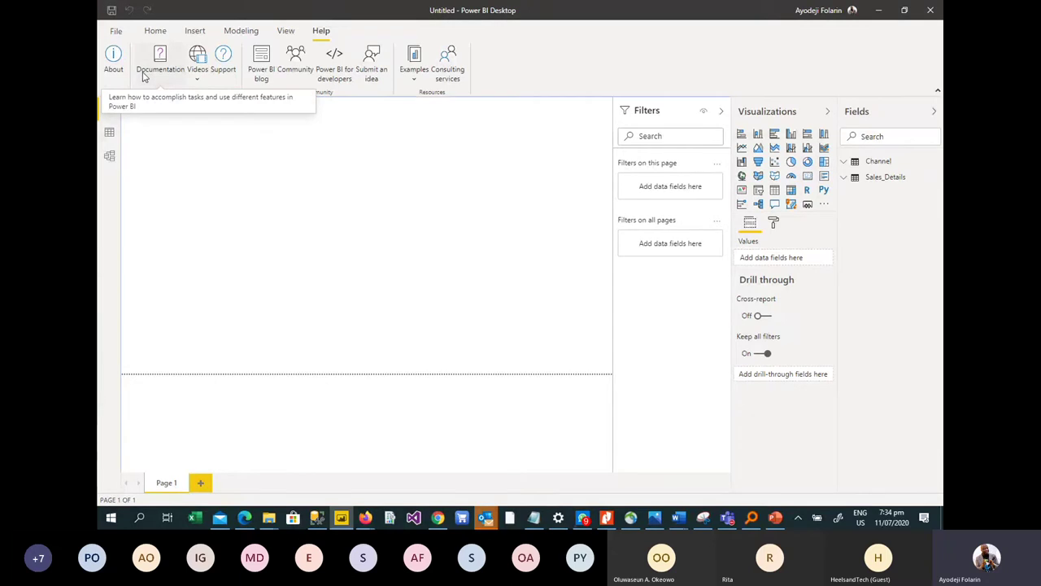
left_click(114, 56)
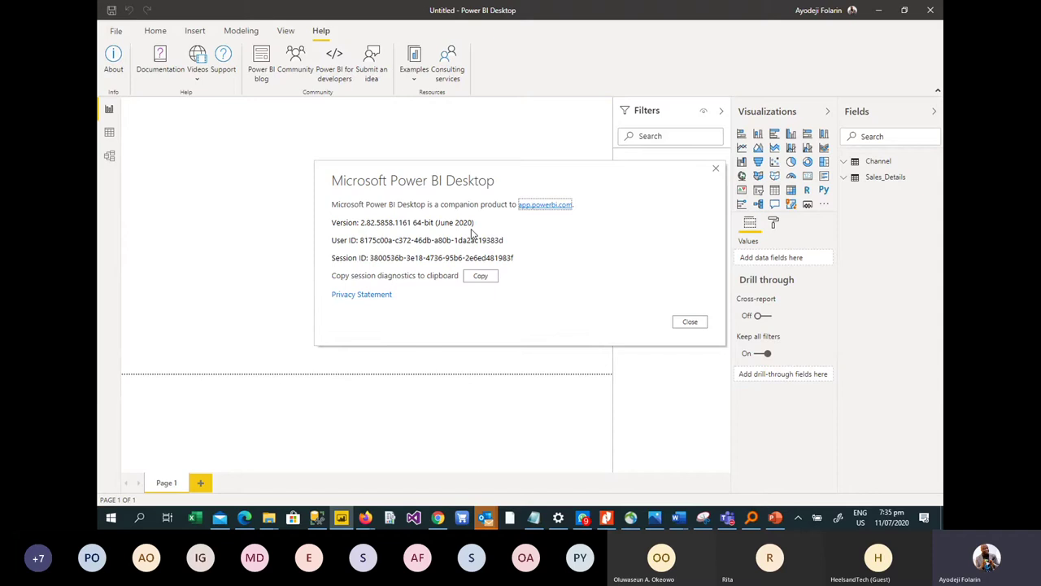
left_click(716, 169)
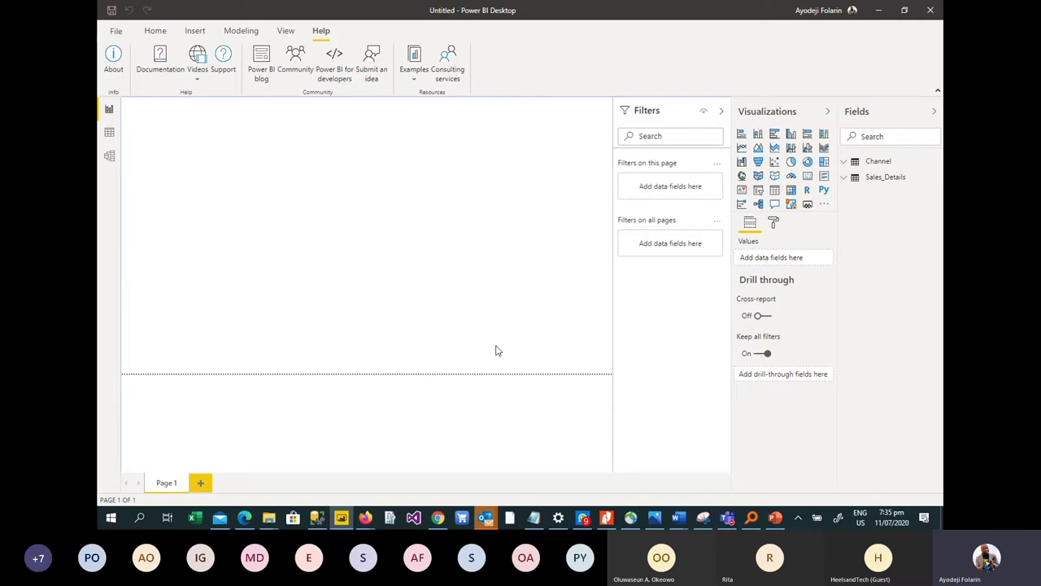
left_click(116, 33)
left_click(115, 21)
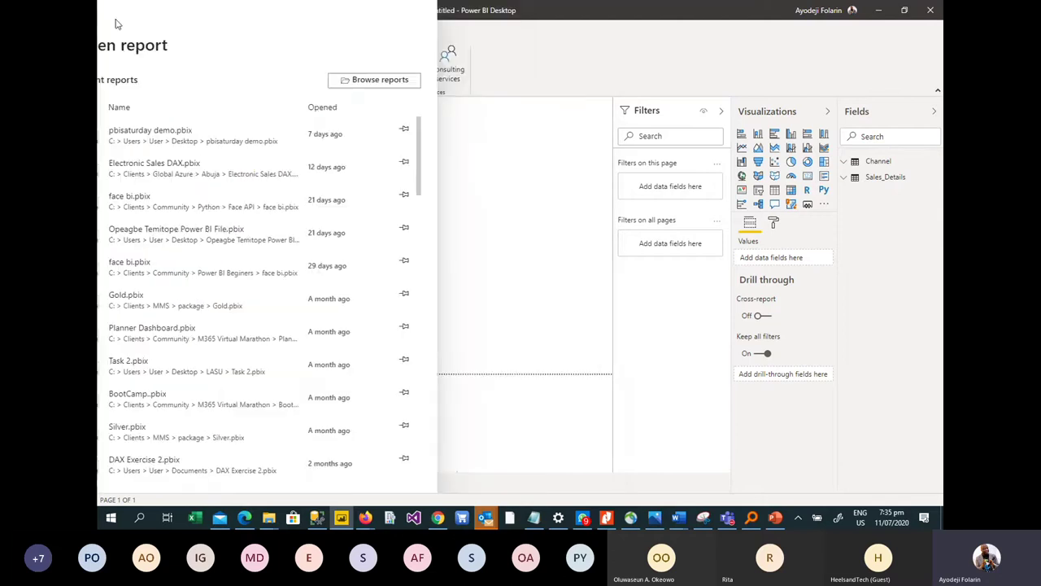
left_click(155, 31)
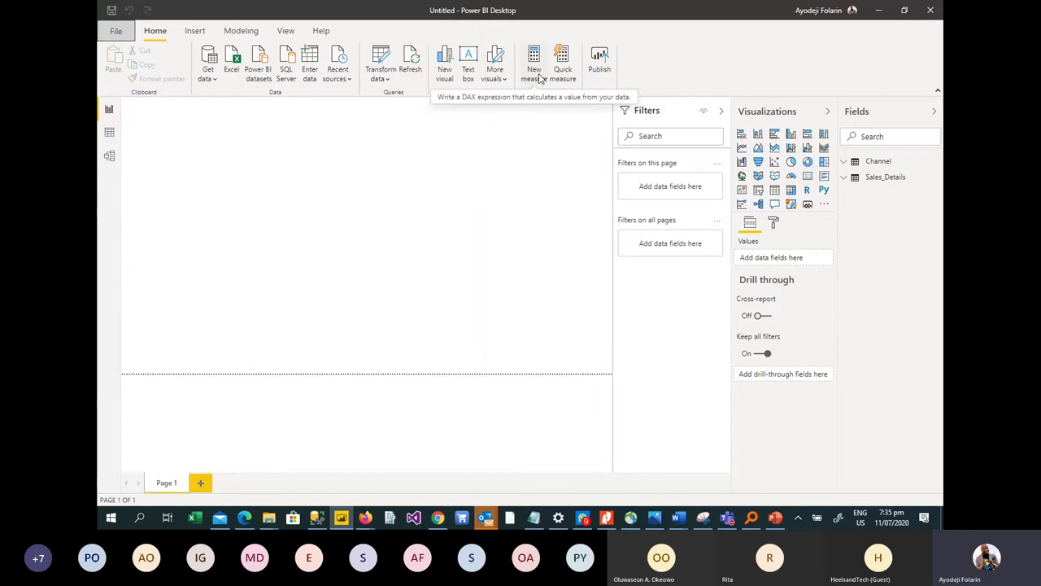
Step: Inspect the loaded Channel fields and the Sales_Details table rows in the data view
left_click(111, 135)
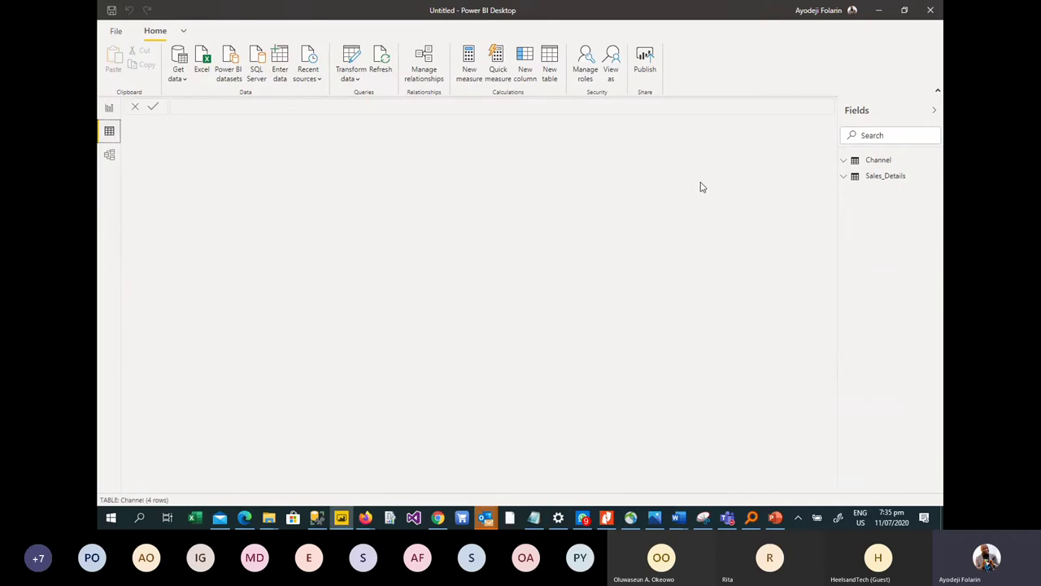
left_click(879, 160)
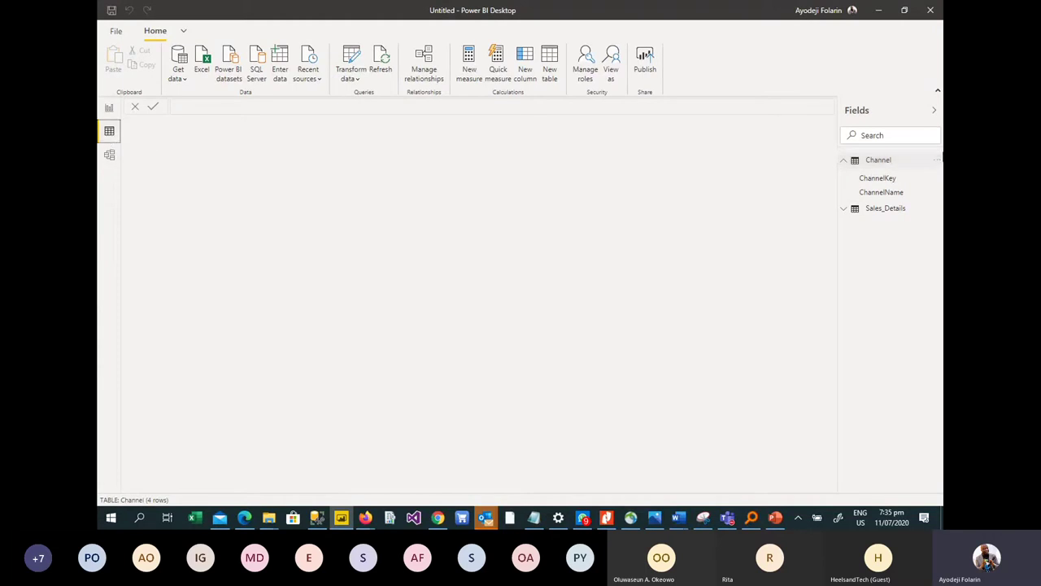
left_click(878, 213)
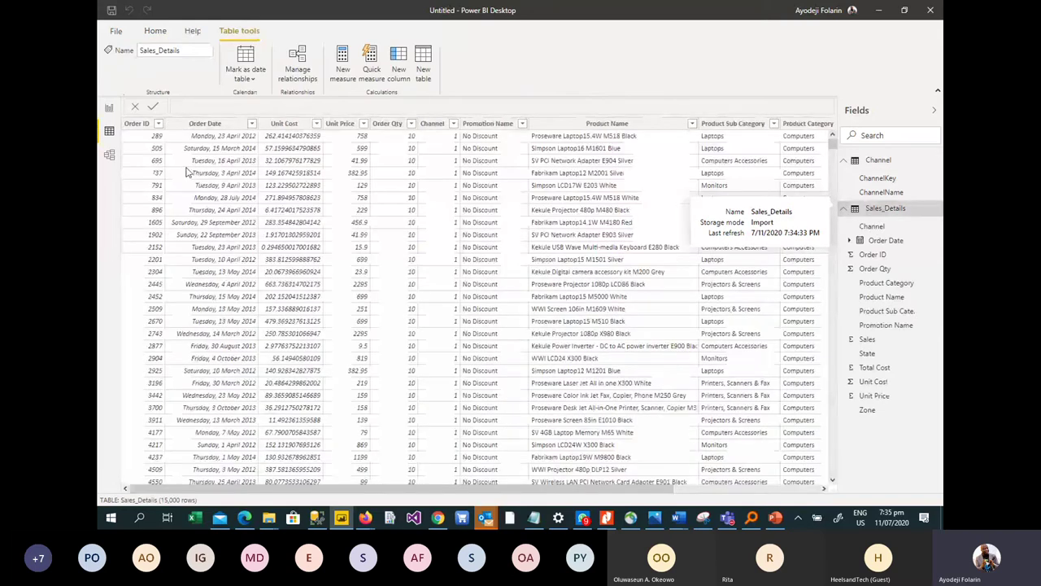
Step: In the model view, move the Sales_Details table level with the Channel table, leaving a wider gap between them
left_click(110, 155)
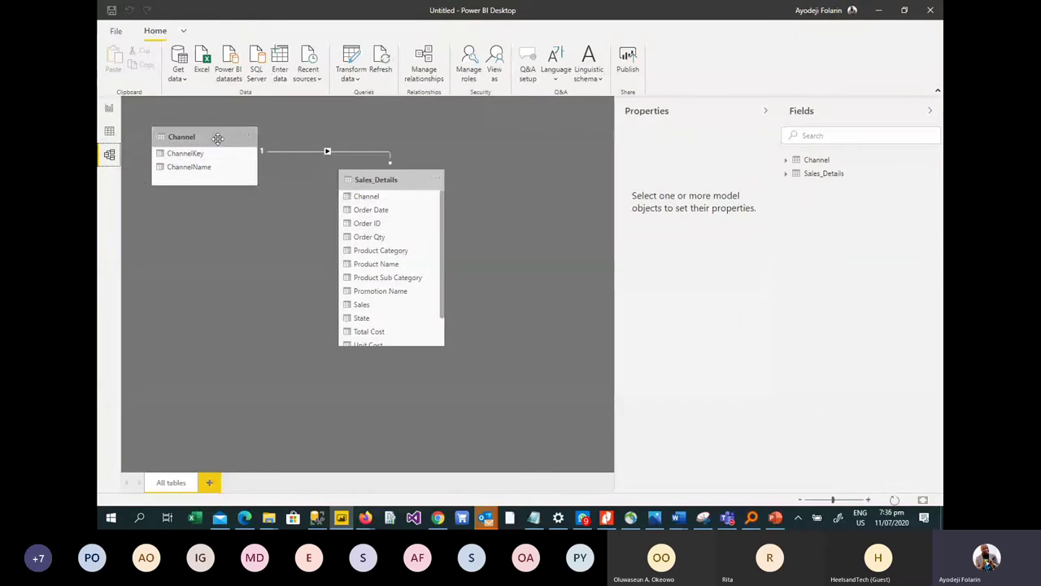
left_click_drag(385, 177, 461, 130)
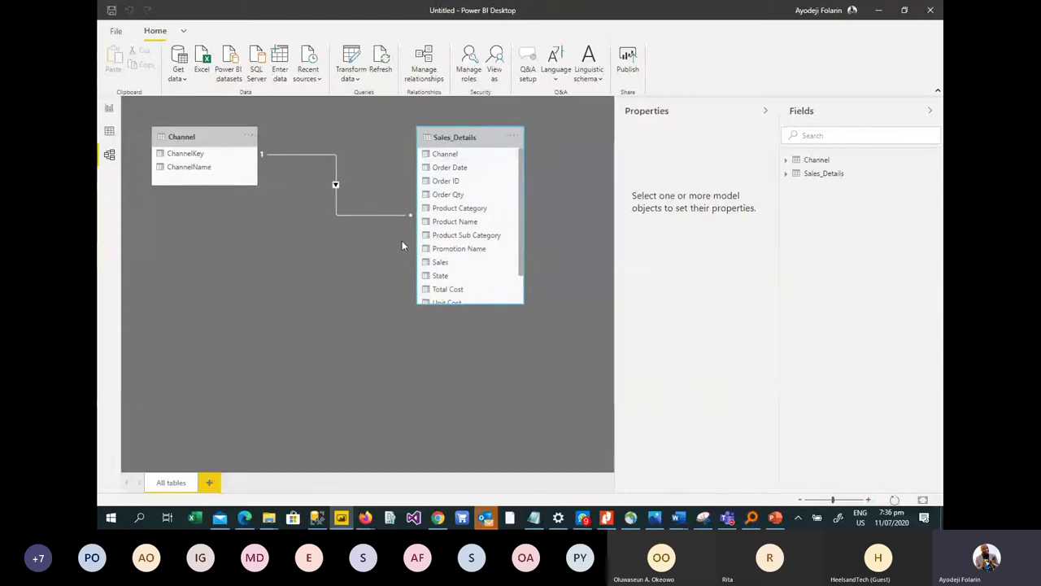
left_click(197, 136)
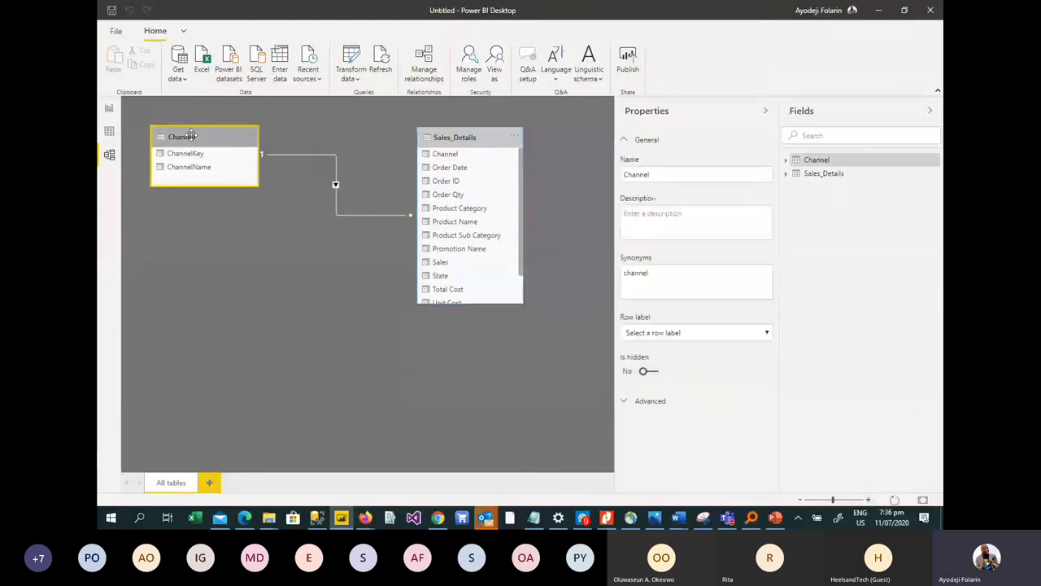
left_click(460, 140)
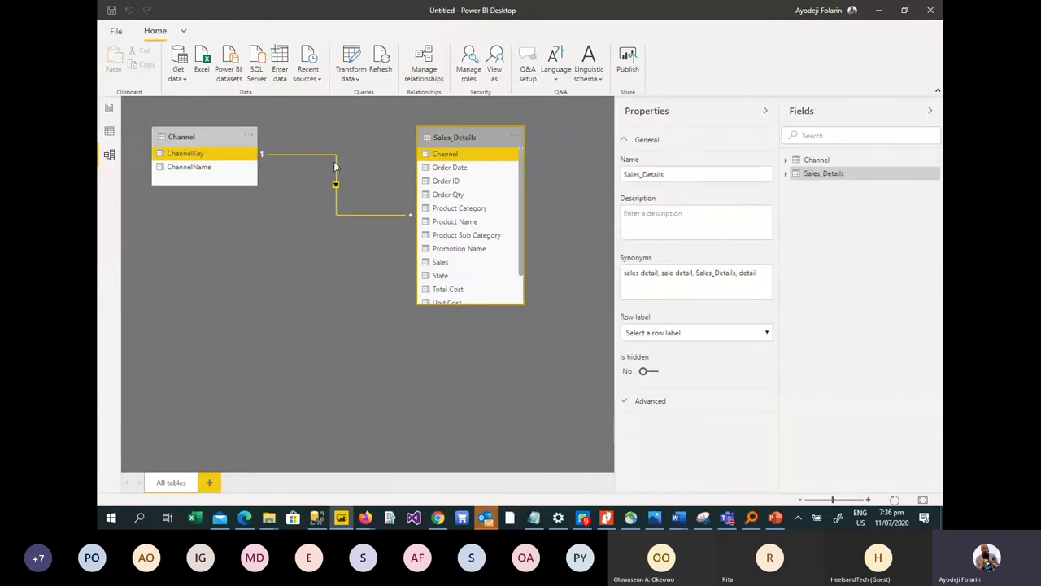
Step: Delete the relationship between the Channel and Sales_Details tables
right_click(333, 167)
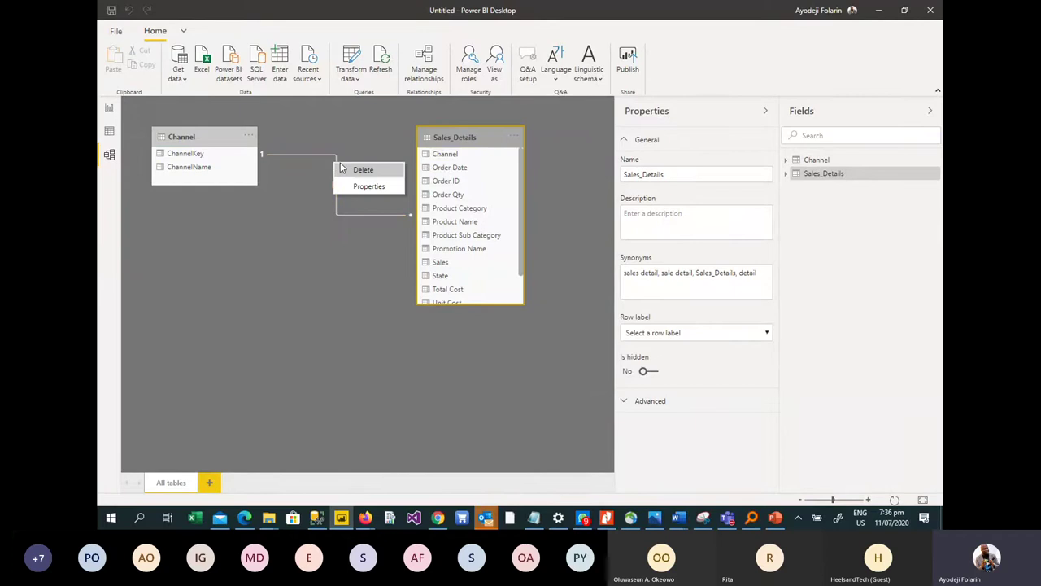
left_click(367, 168)
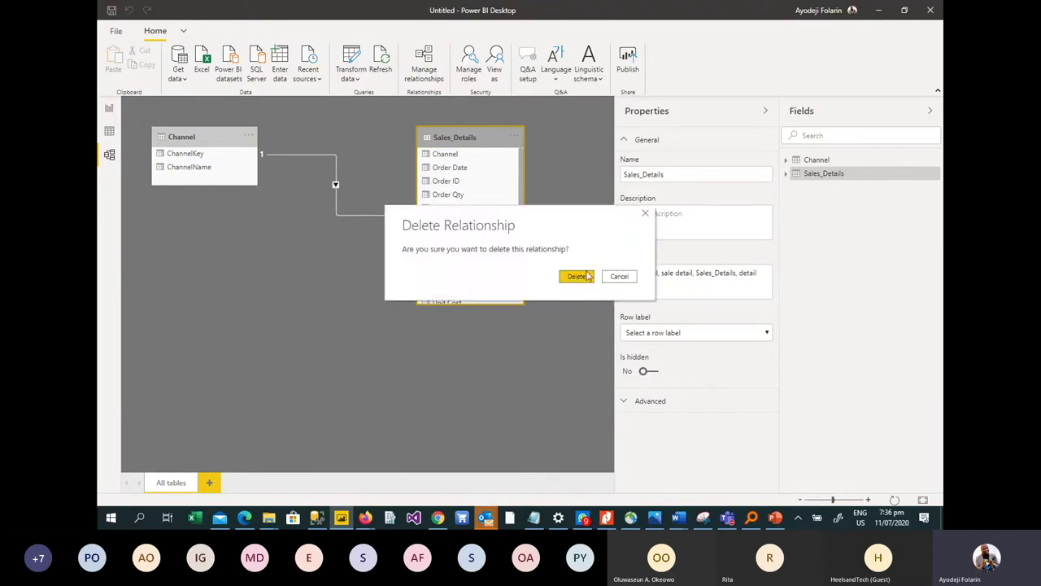
left_click(572, 279)
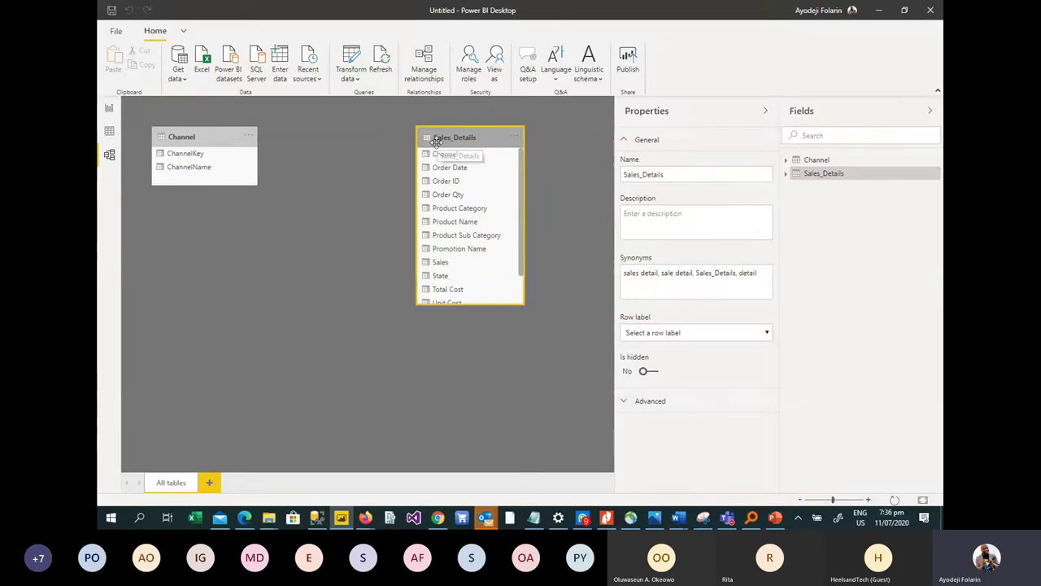
Step: Move Sales_Details slightly closer to Channel and create a relationship between ChannelKey in Channel and Channel in Sales_Details
left_click_drag(436, 142, 423, 144)
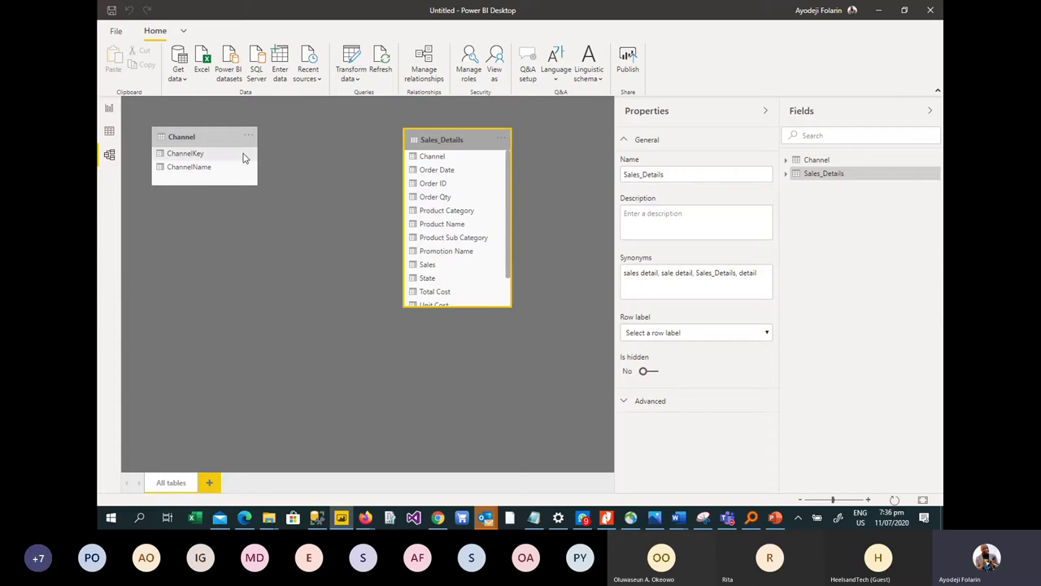
left_click(186, 154)
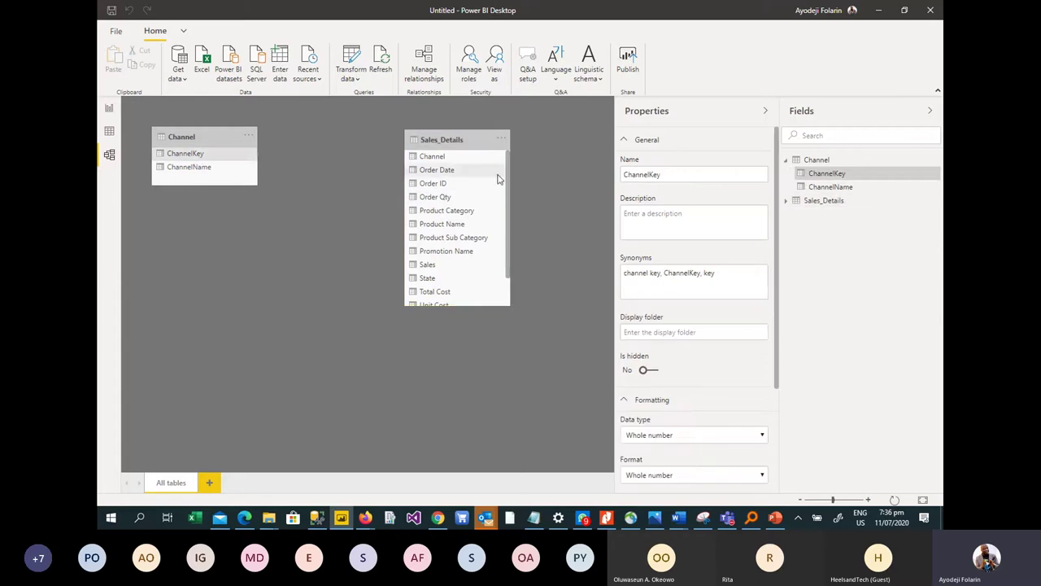
mouse_move(509, 183)
left_mouse_down()
mouse_move(514, 213)
mouse_move(515, 180)
left_mouse_up()
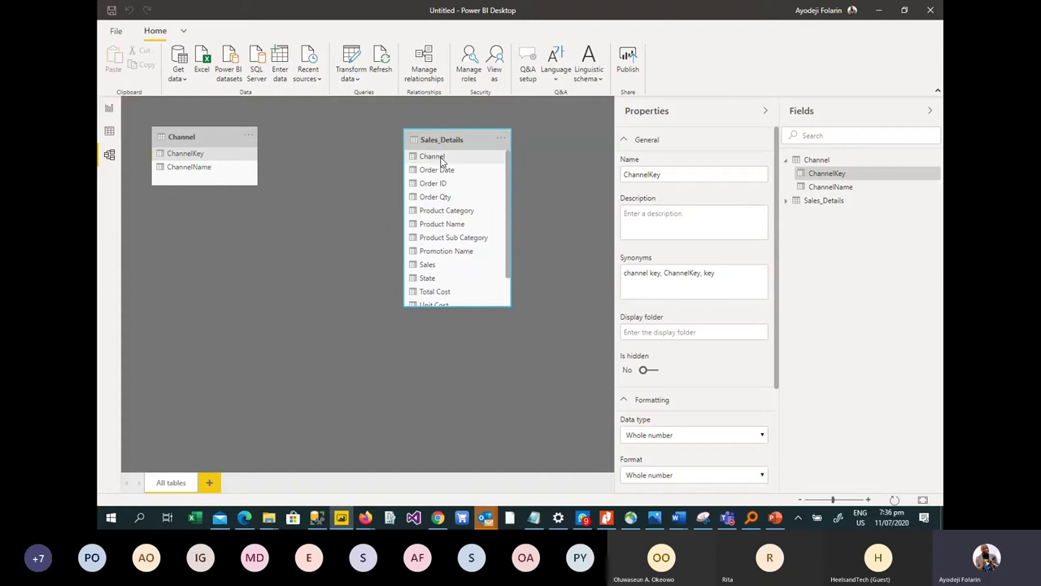
mouse_move(442, 162)
left_mouse_down()
mouse_move(303, 148)
mouse_move(180, 158)
mouse_move(440, 159)
left_mouse_up()
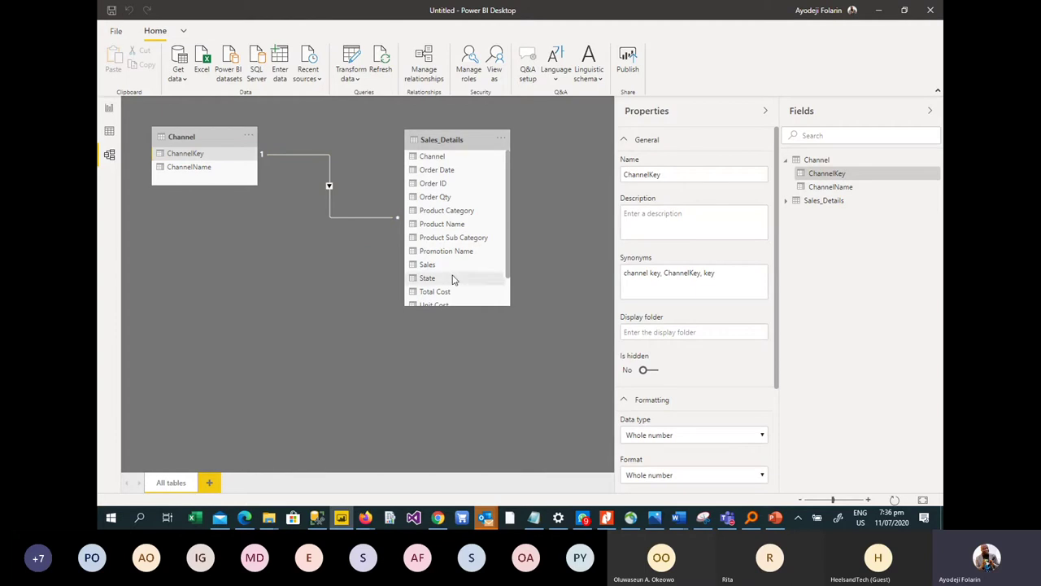
Step: Create a table visual on Page 1 of the report with ChannelName from Channel and Sales from Sales_Details
left_click(106, 111)
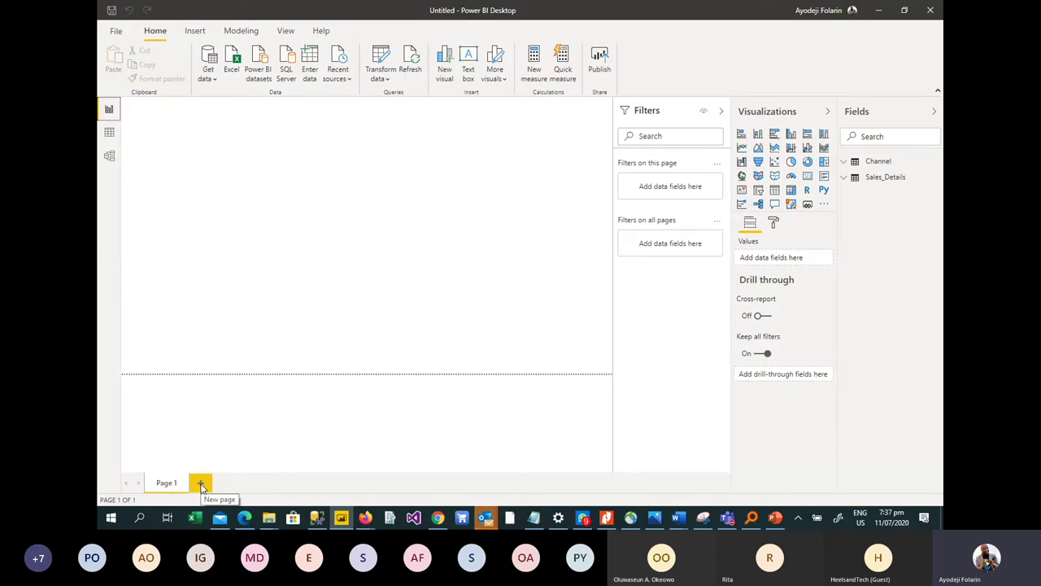
right_click(158, 486)
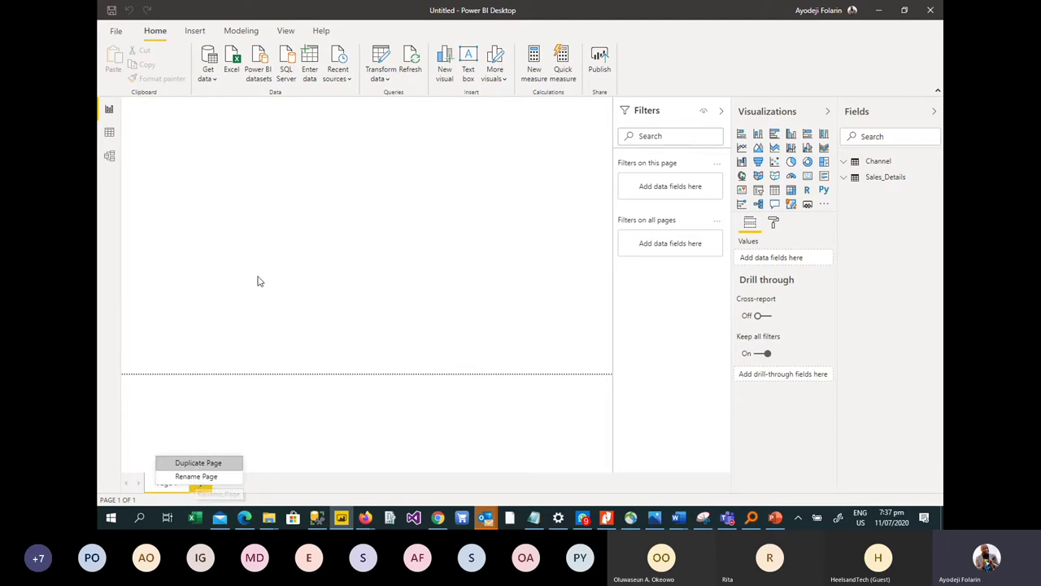
left_click(285, 236)
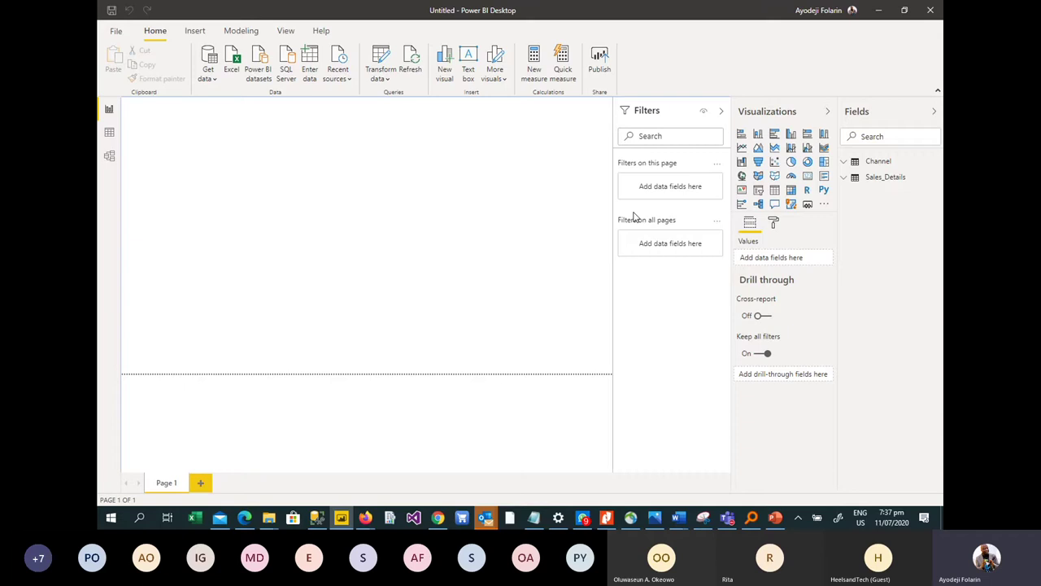
left_click(848, 161)
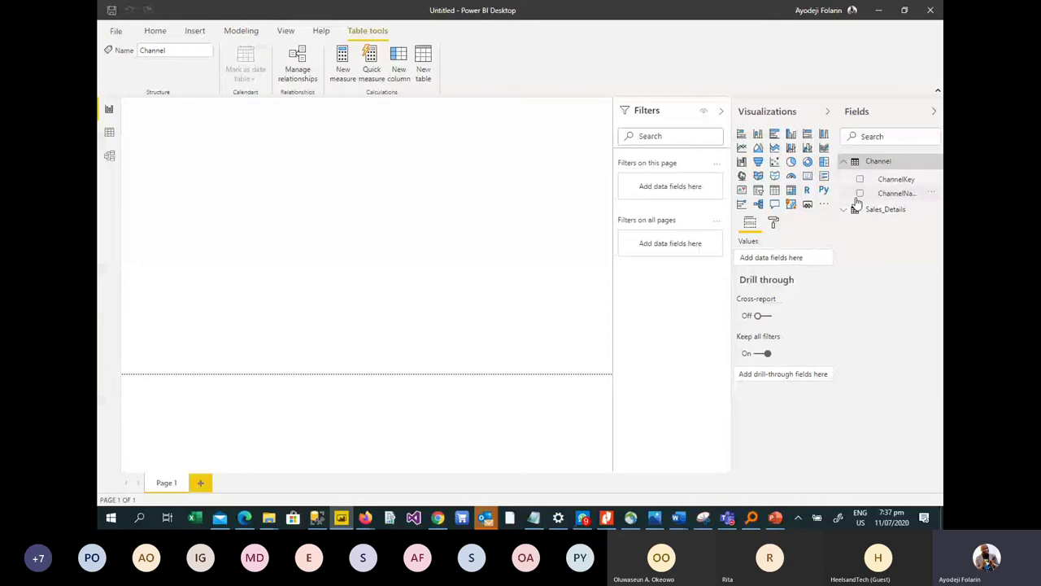
left_click(860, 194)
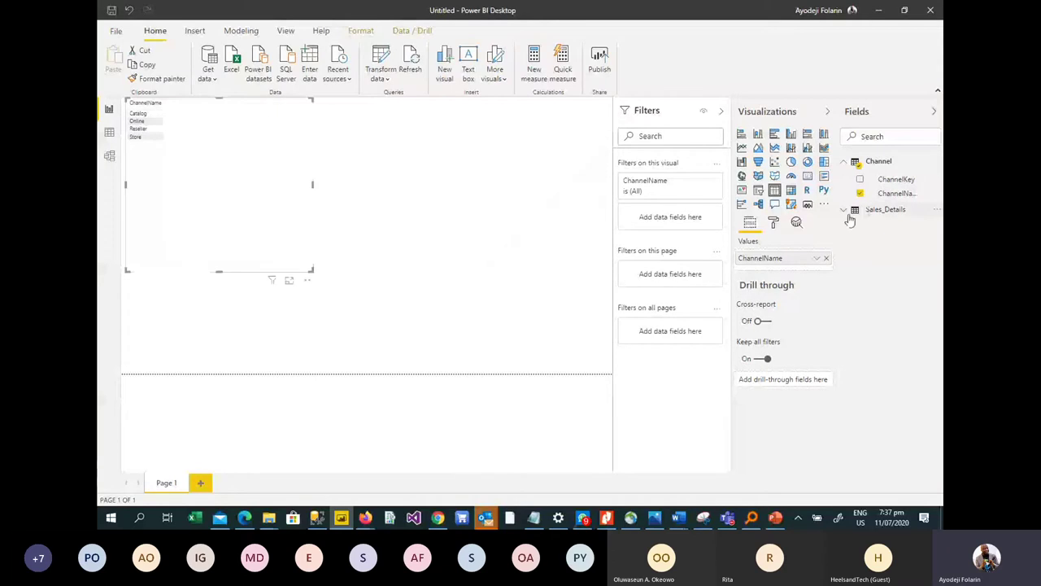
left_click(887, 209)
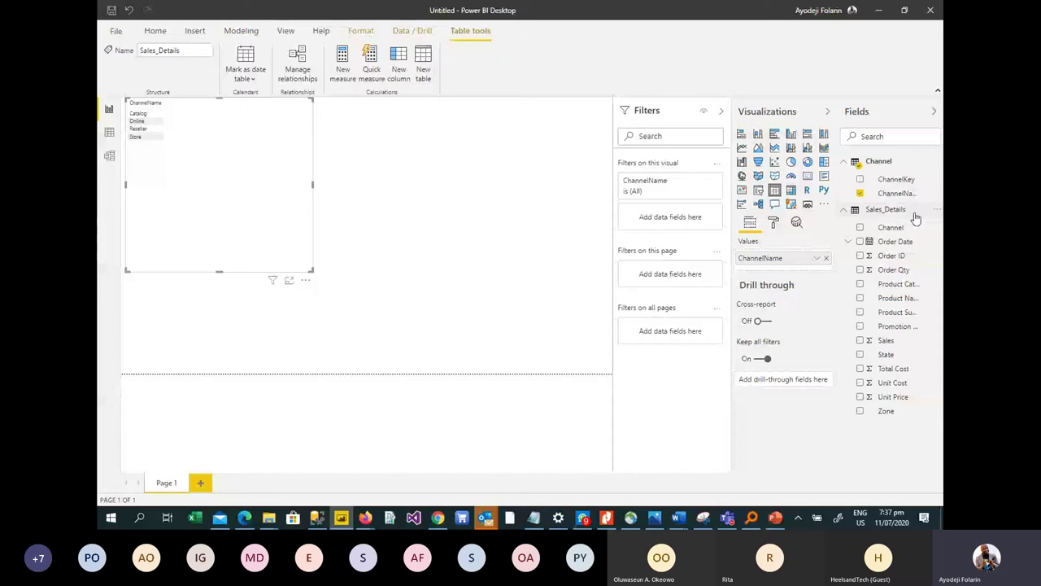
left_click(861, 339)
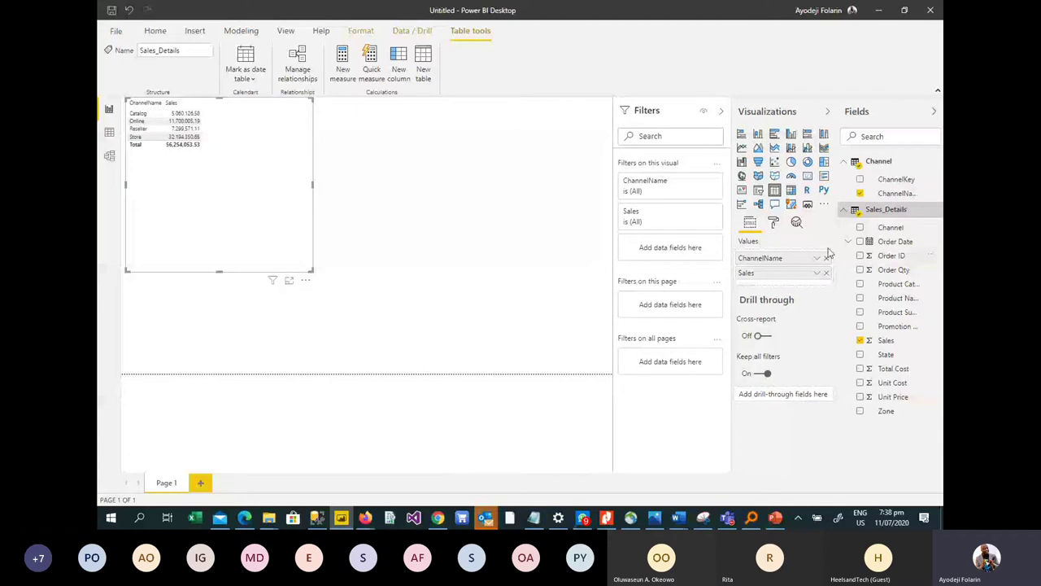
Step: Search the table visual's formatting options for "size" and set the grid text size to 20 pt
left_click(774, 224)
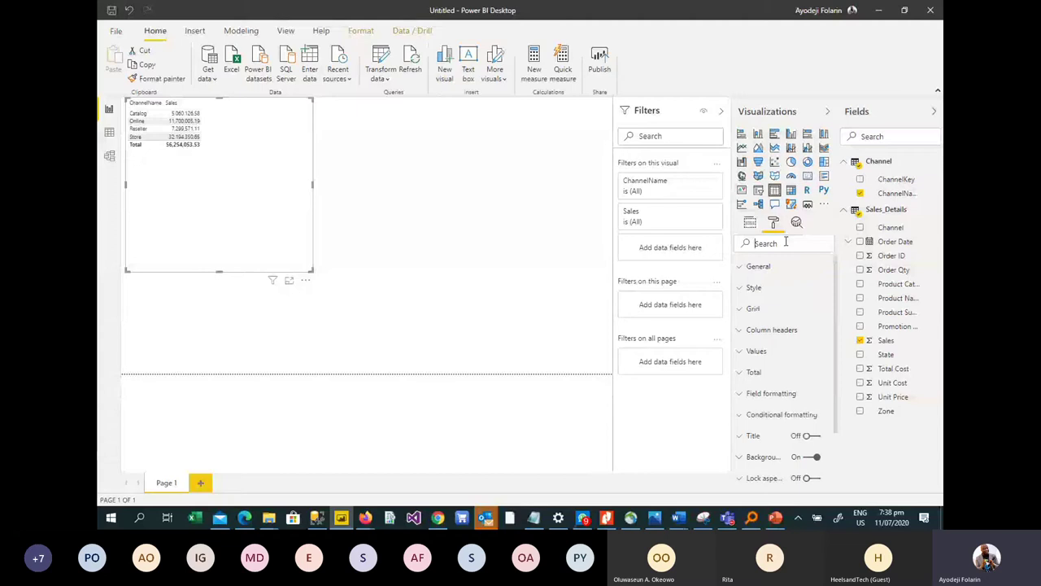
type("s")
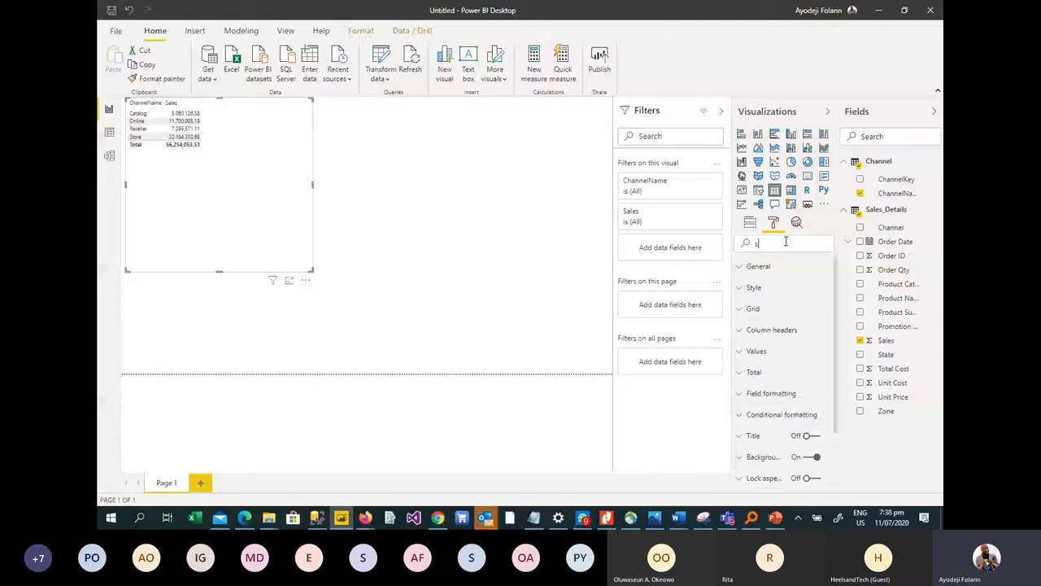
type("ize")
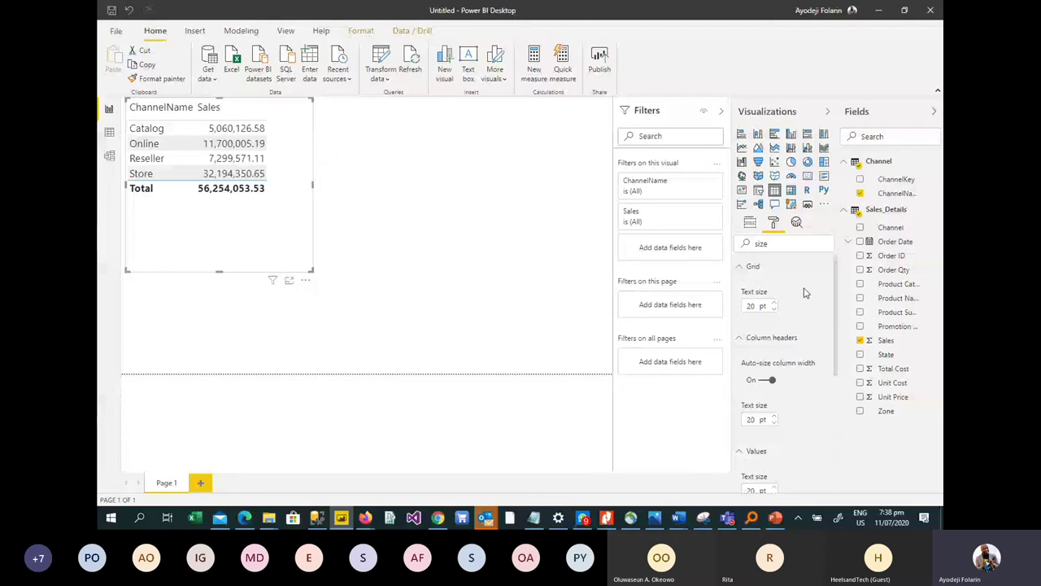
Step: Try the pie and donut chart types on the ChannelName and Sales table visual, and settle on a stacked column chart
left_click(230, 176)
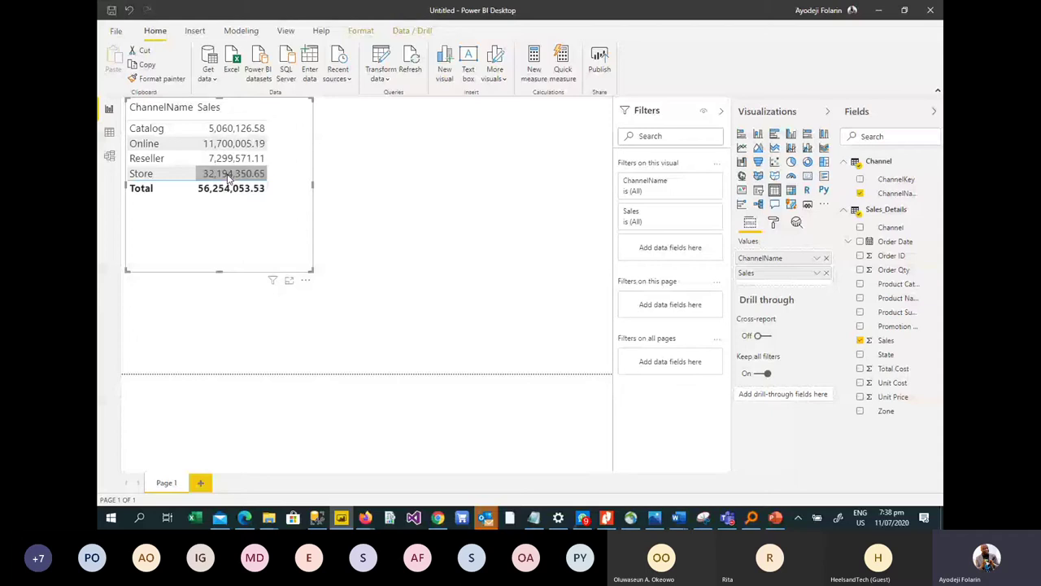
left_click(798, 163)
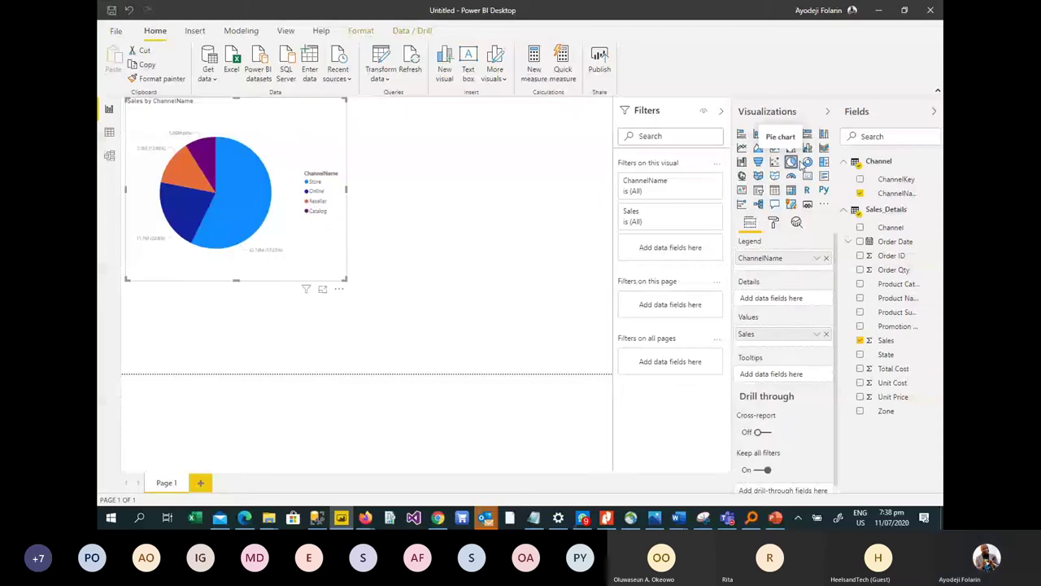
left_click(806, 162)
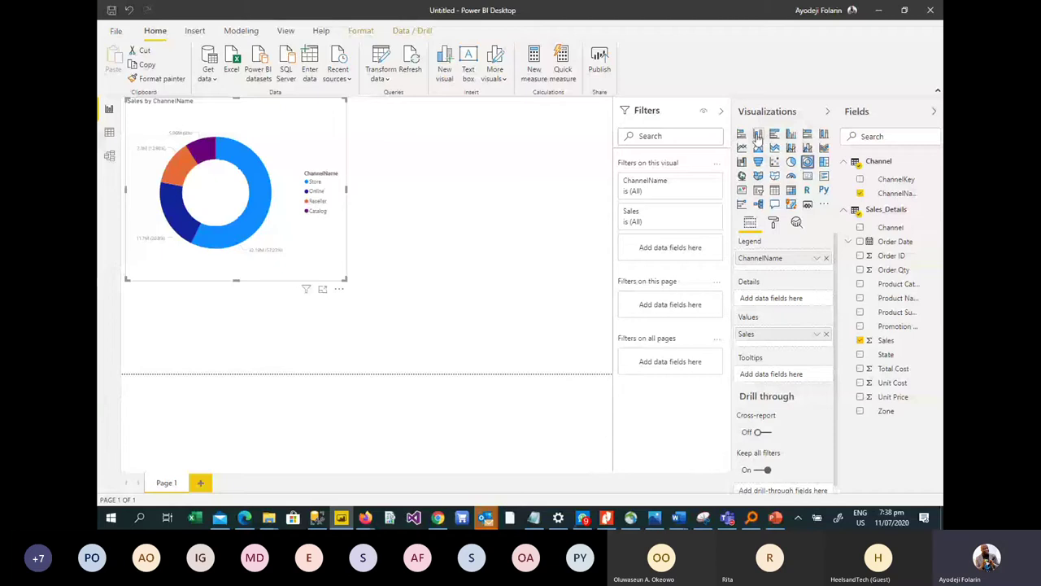
left_click(758, 135)
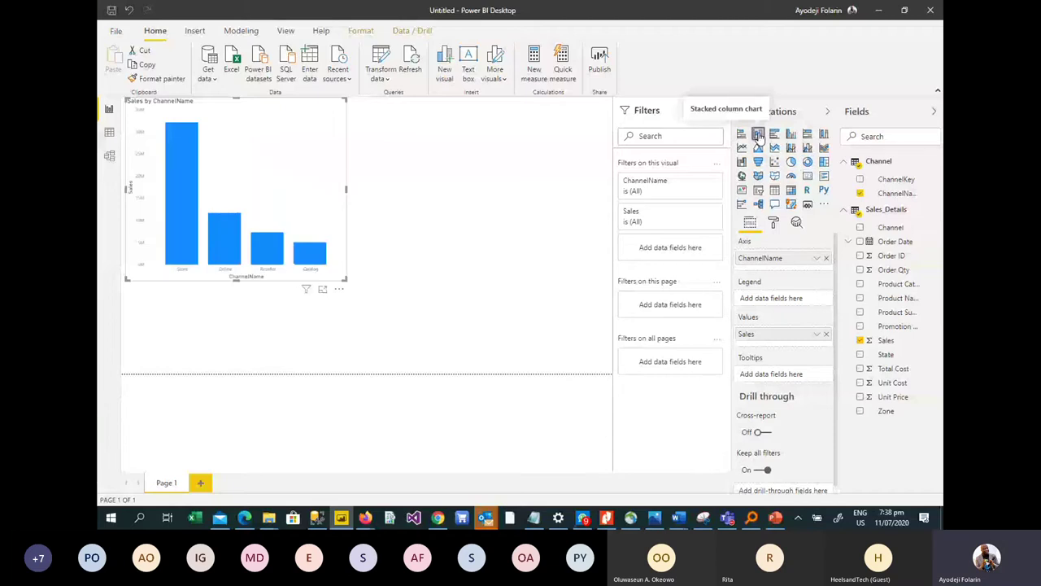
Step: Shrink the Sales by ChannelName column chart and collapse the Filters pane to enlarge the report canvas
left_click_drag(346, 279, 327, 243)
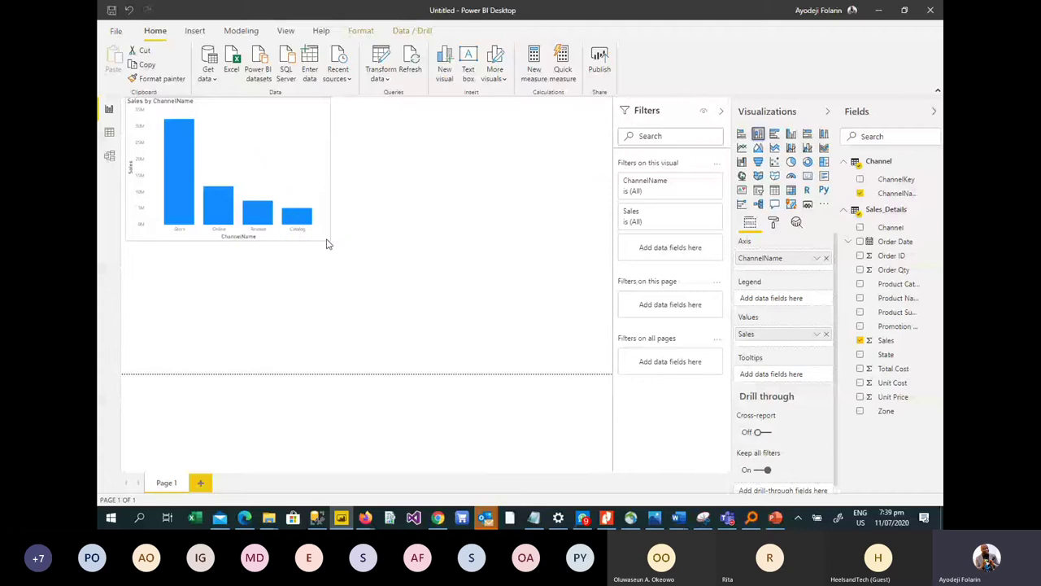
left_click_drag(327, 243, 326, 243)
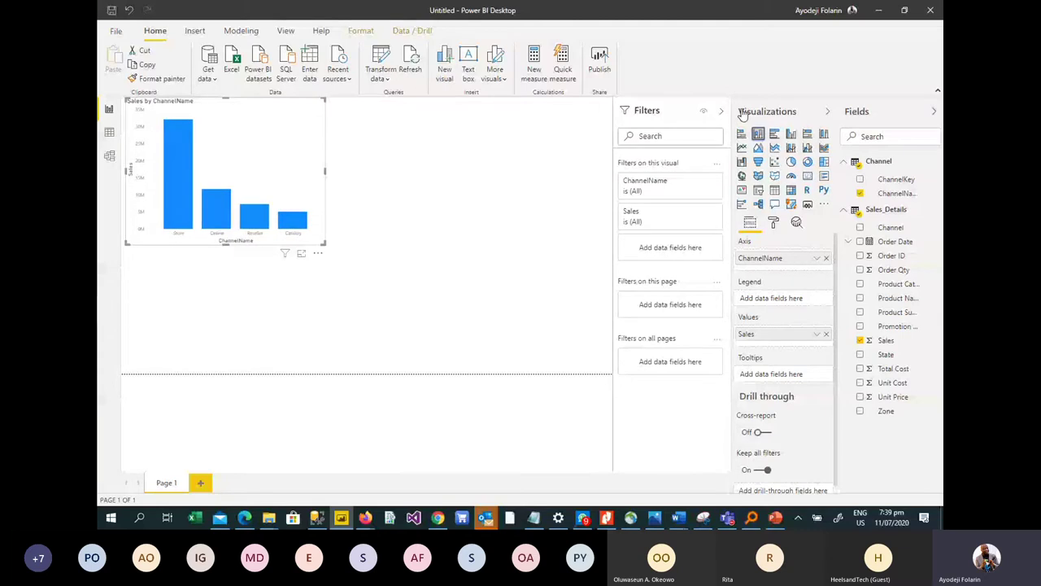
left_click(721, 110)
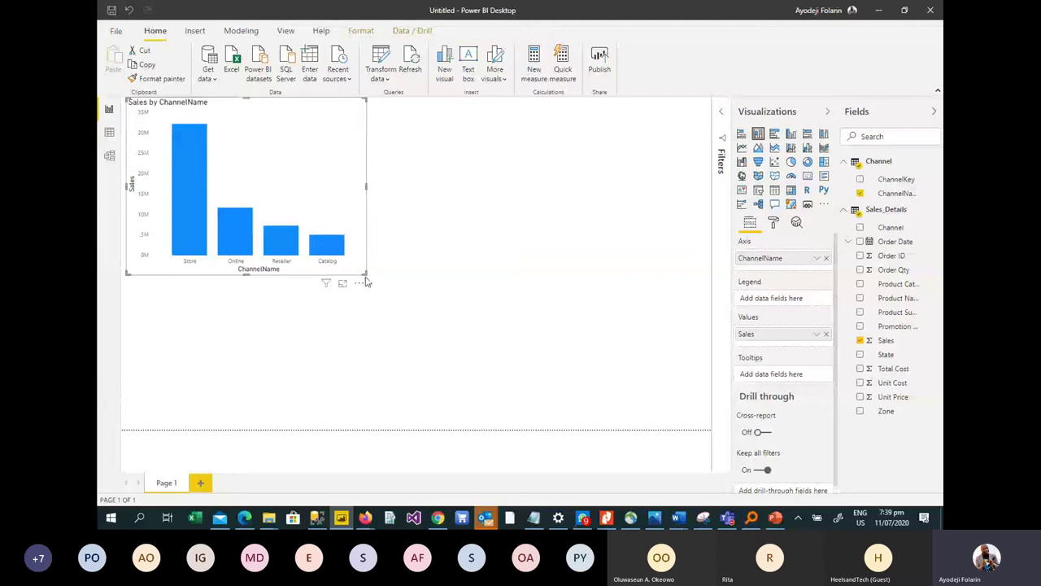
left_click_drag(365, 275, 359, 272)
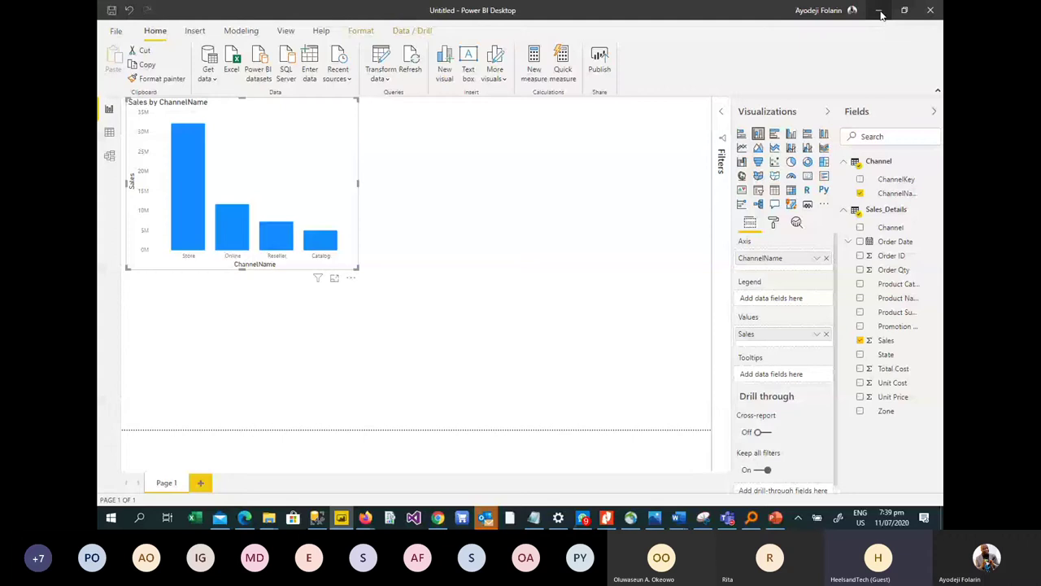
Step: Switch to Microsoft Teams to check the meeting chat and return to the Power BI report page
left_click(881, 11)
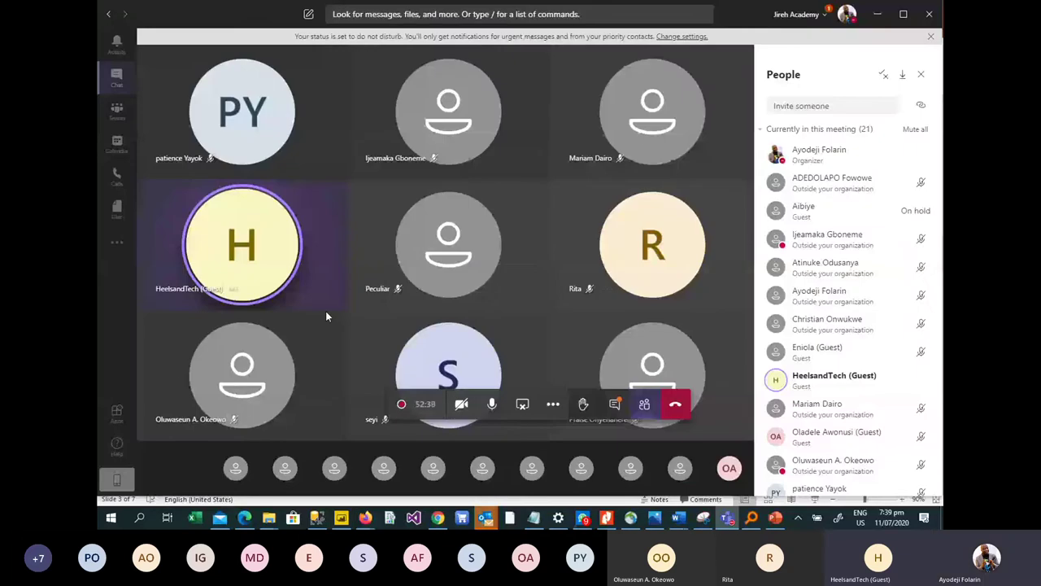
left_click(616, 404)
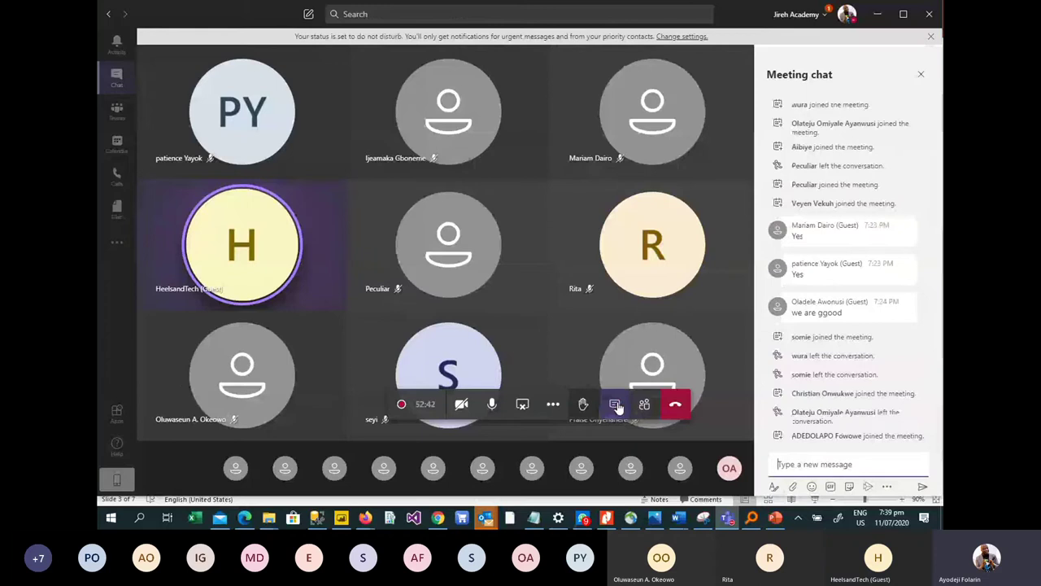
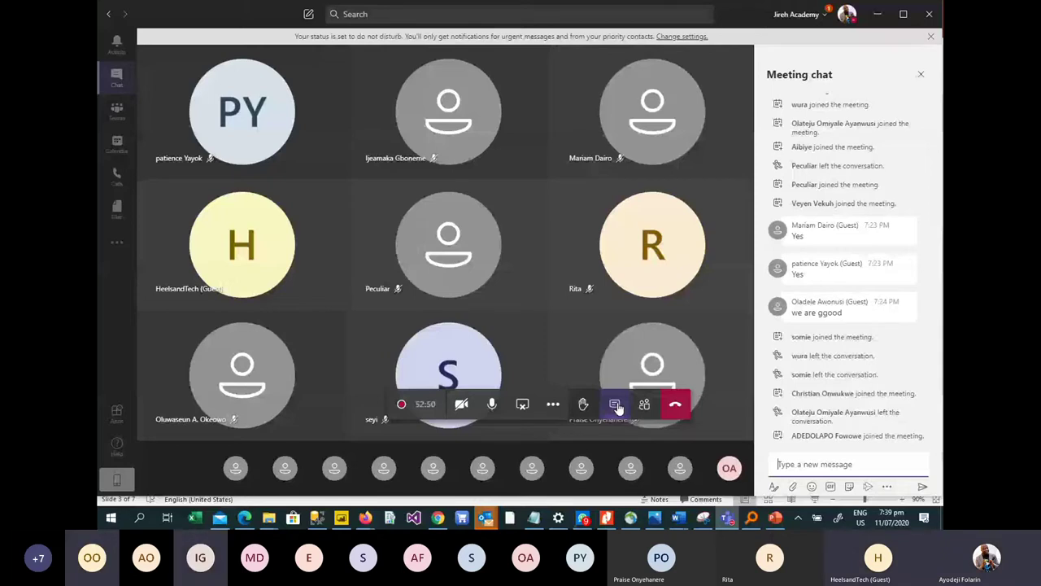
key("alt+Tab")
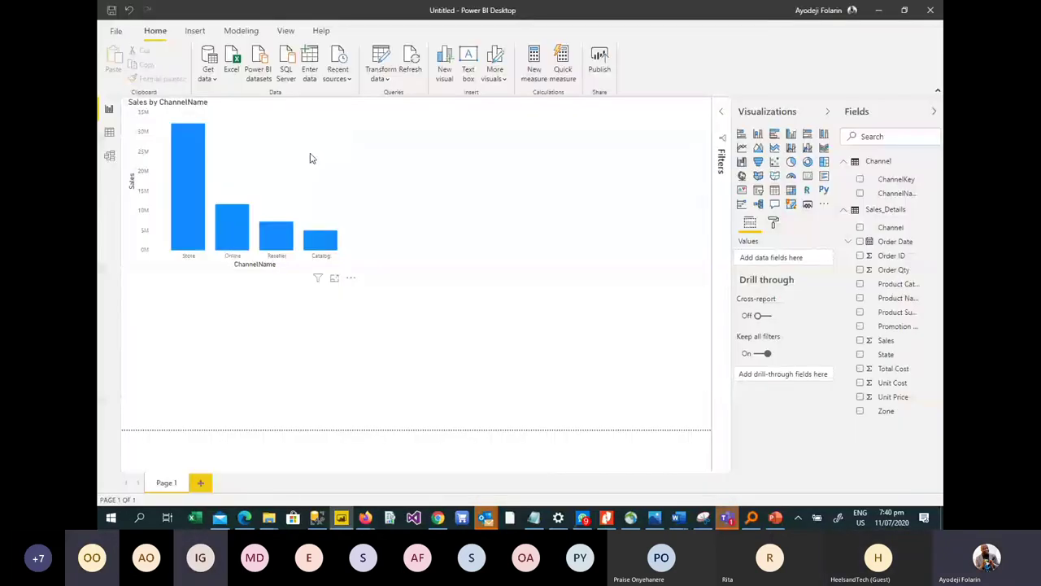
left_click(309, 158)
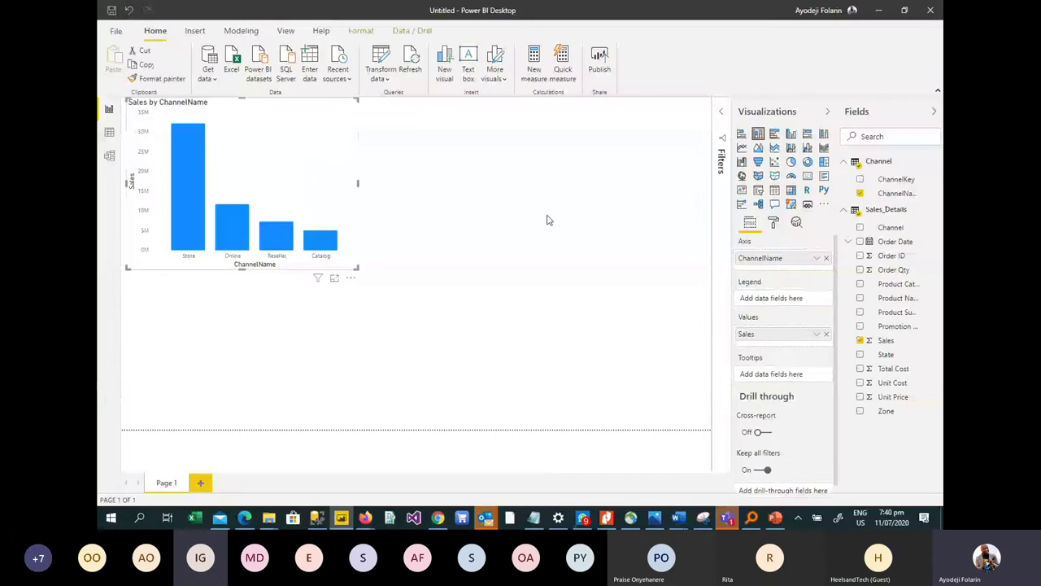
left_click(545, 221)
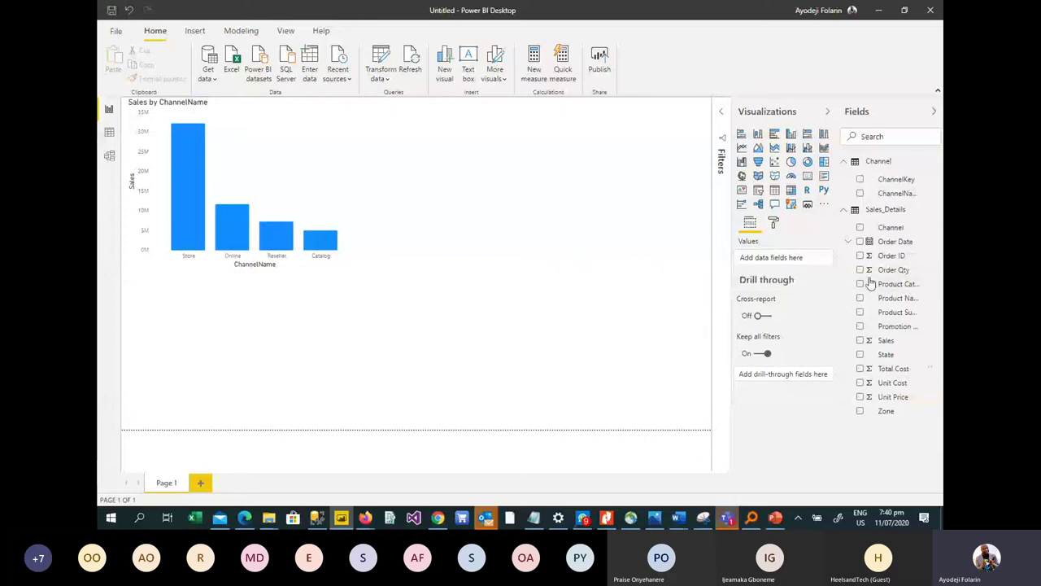
Step: Add a calculated column to the Sales_Details table in the data view and name it profit
left_click(110, 135)
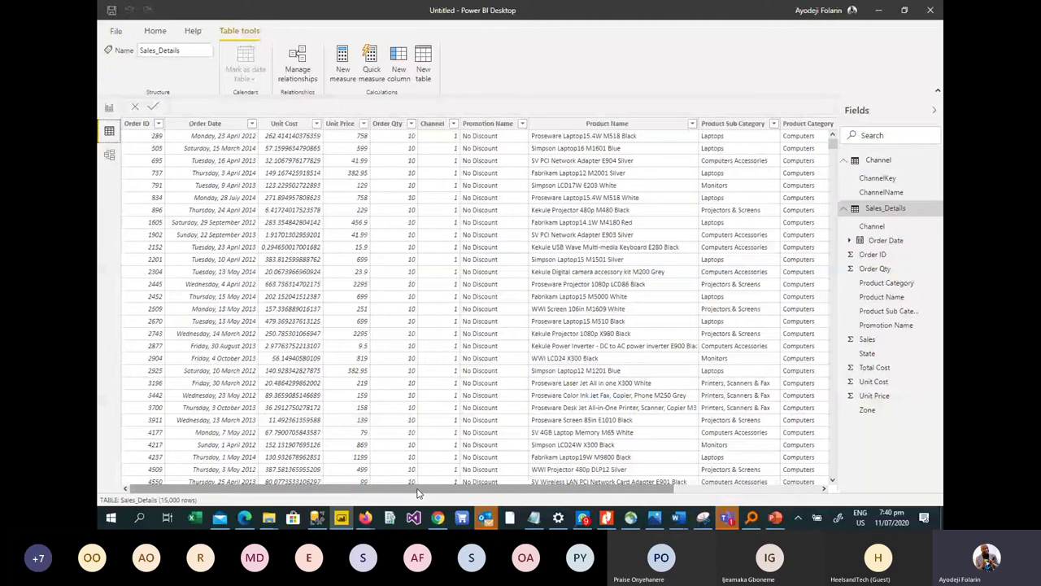
left_click_drag(417, 493, 564, 493)
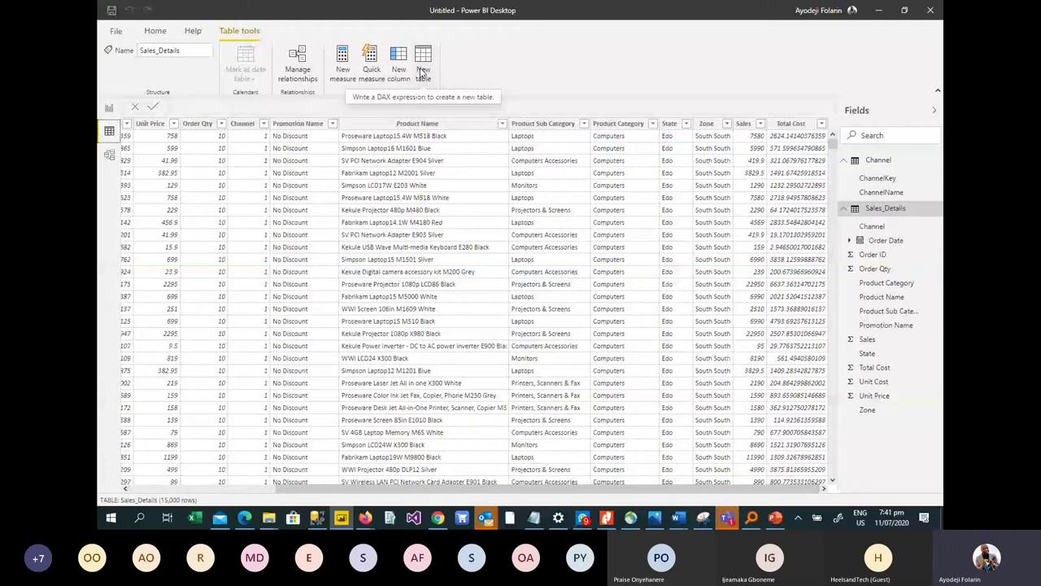
left_click(398, 55)
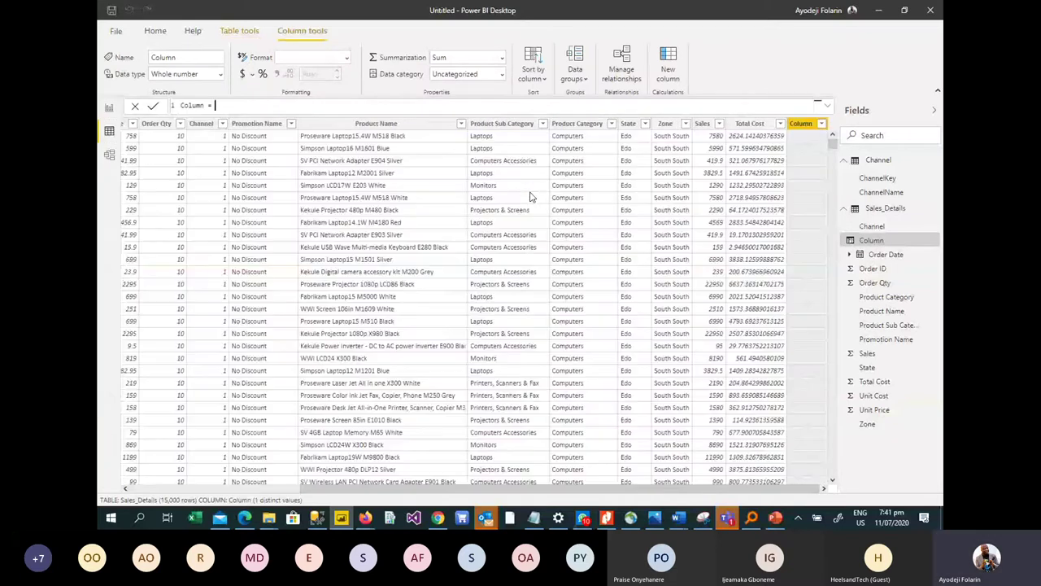
left_click(191, 112)
double_click(190, 113)
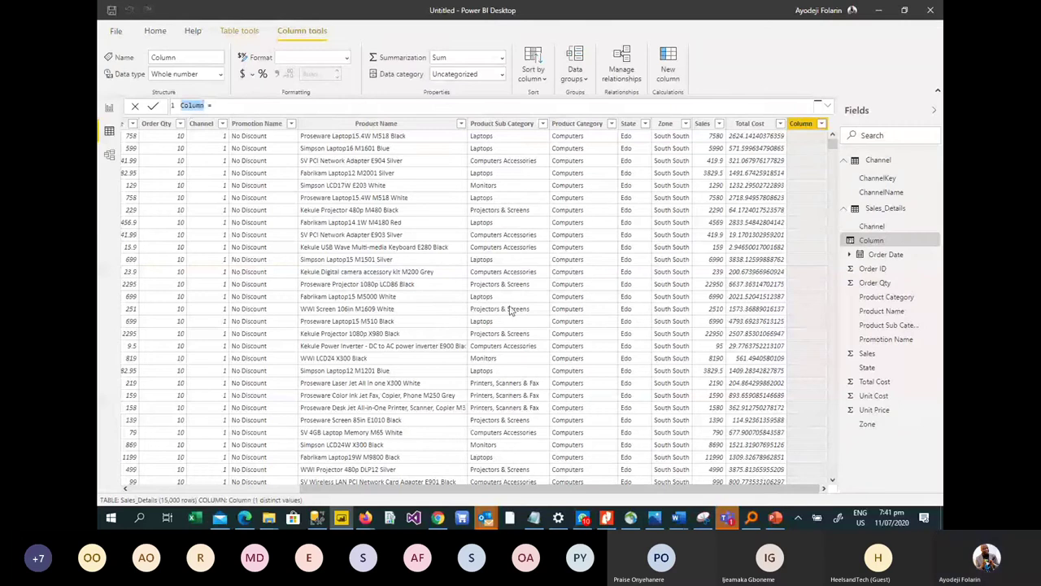
type("profit")
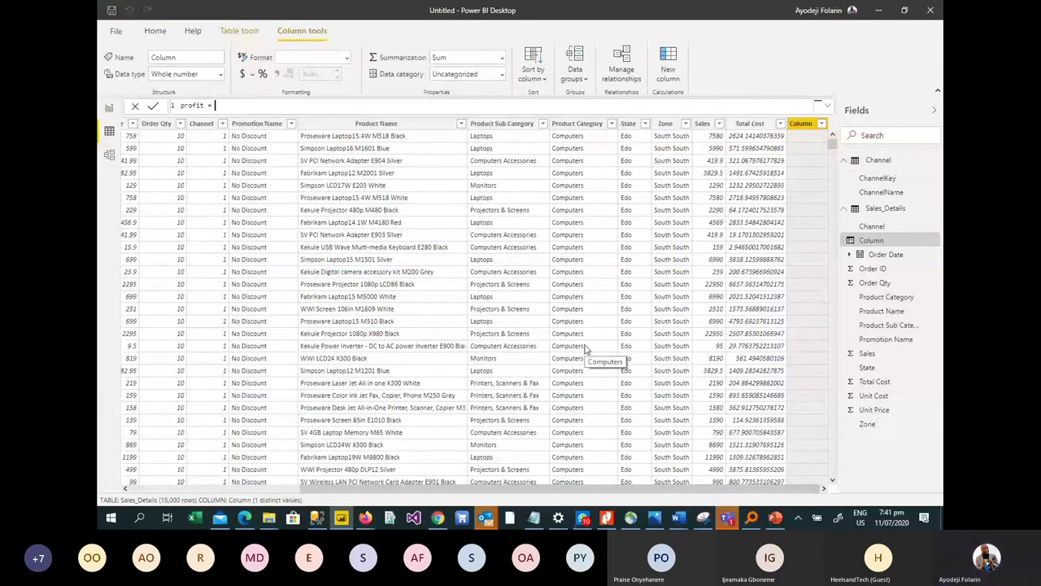
Step: Define the profit column as ([Unit Price] - [Unit Cost])*[Order Qty] and commit the formula
type("(")
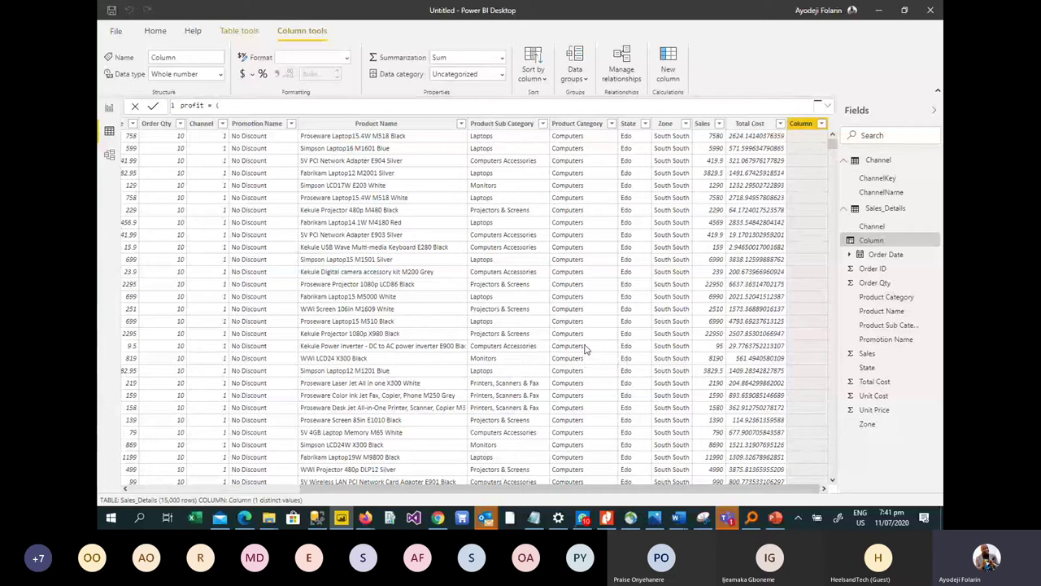
type("[U")
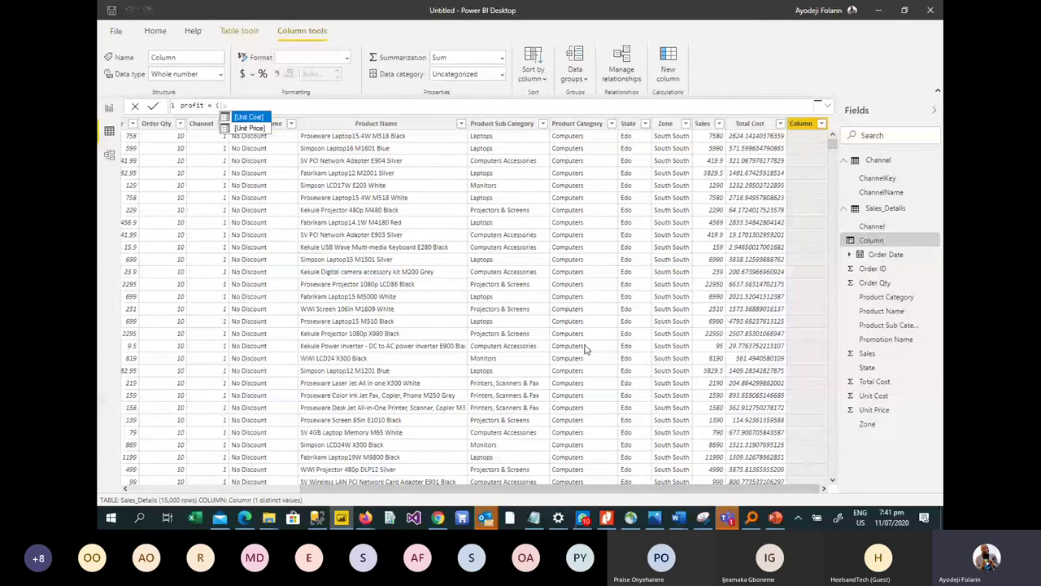
key("BackSpace")
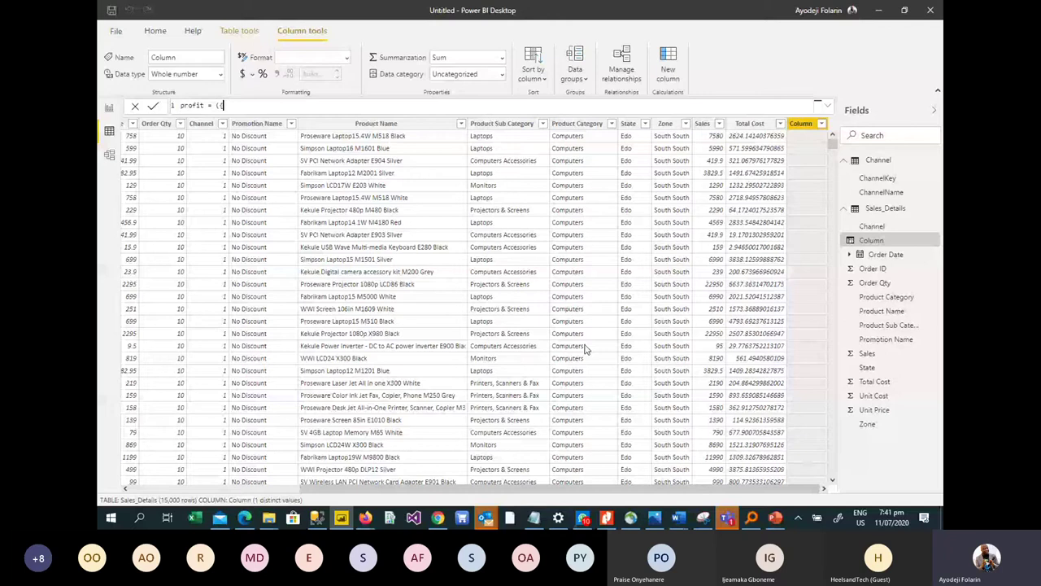
type("U")
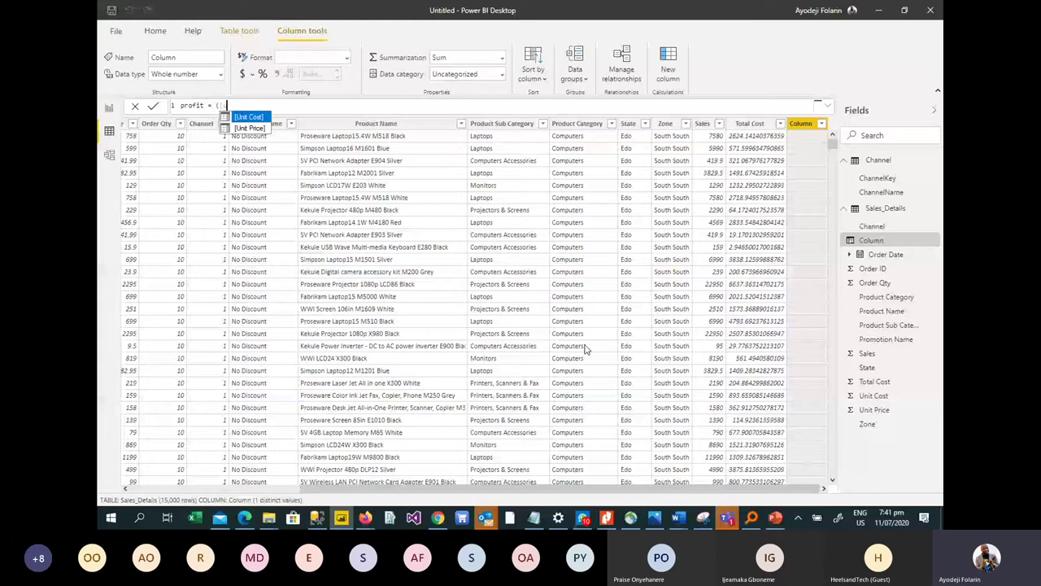
left_click(249, 128)
type("- ")
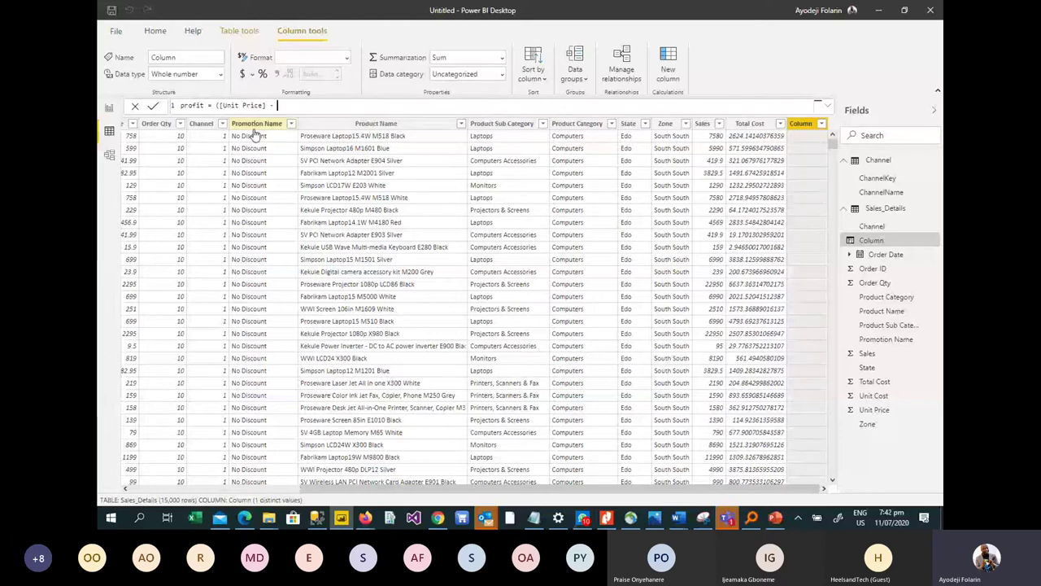
type("[")
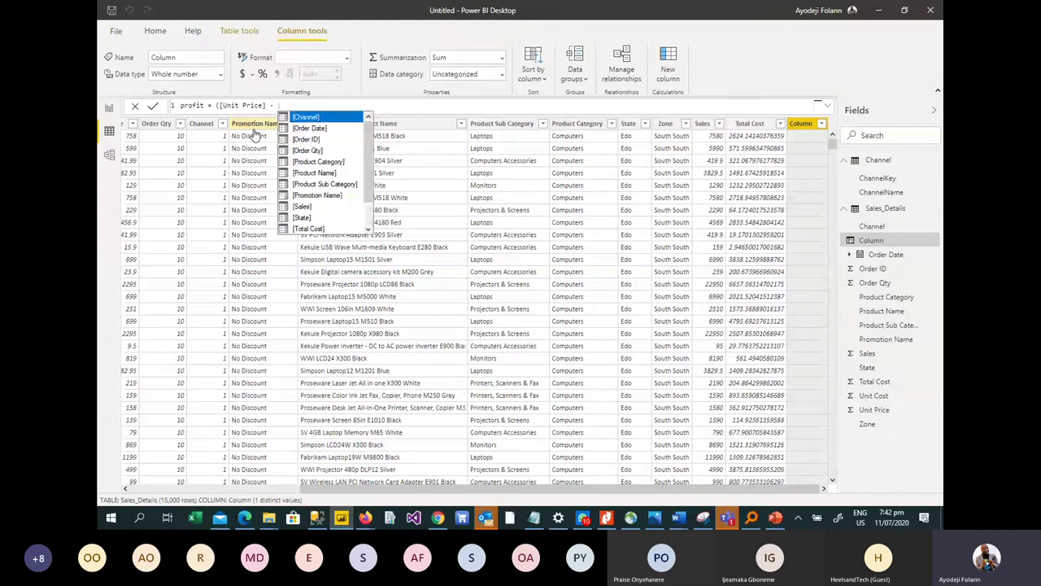
type("Unit Cost]")
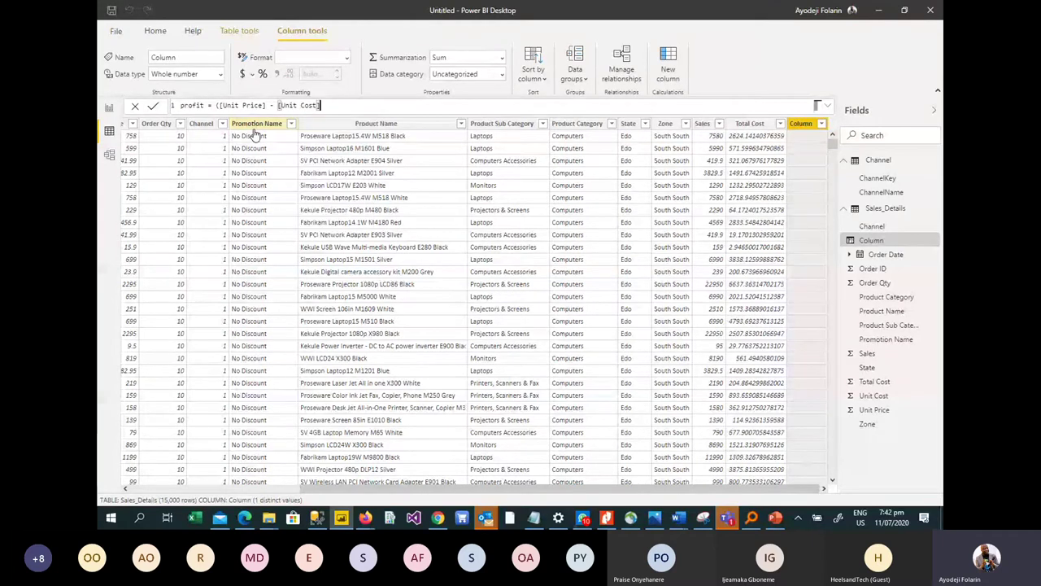
type(")*[")
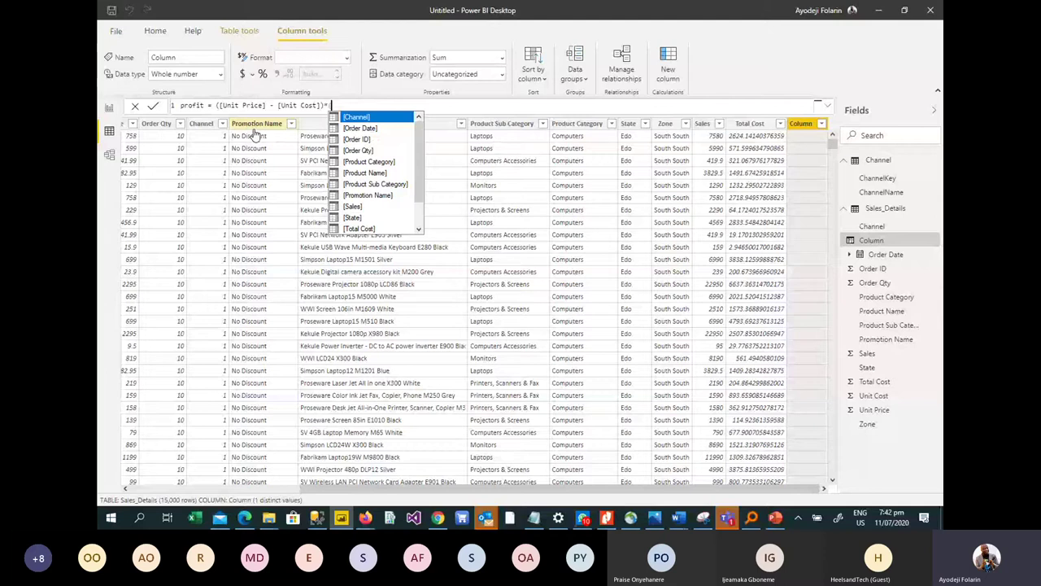
type("[Order Qty]")
key("Return")
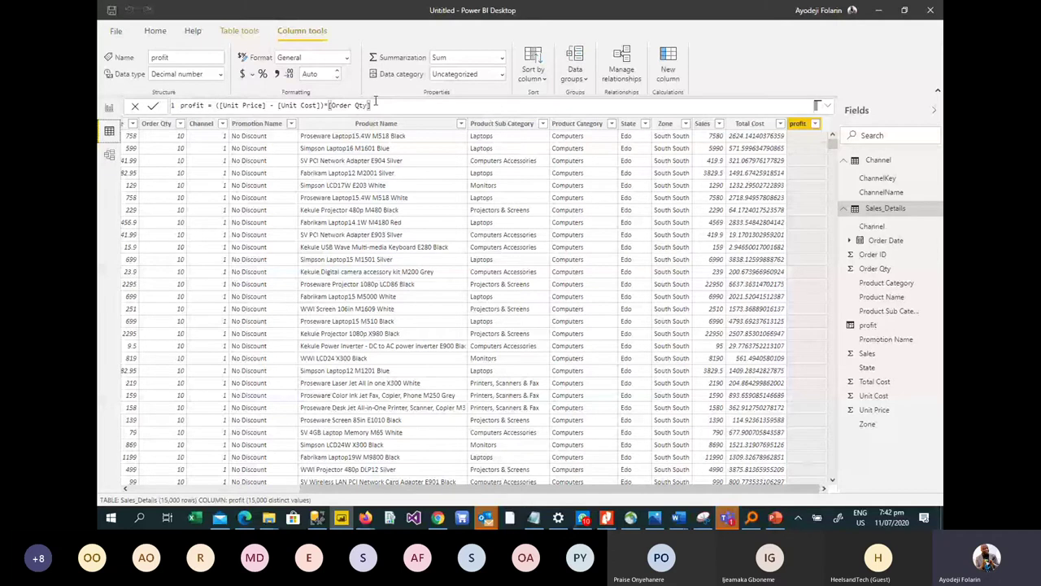
Step: Format the profit column as currency with the Nigerian naira symbol (₦)
left_click(252, 74)
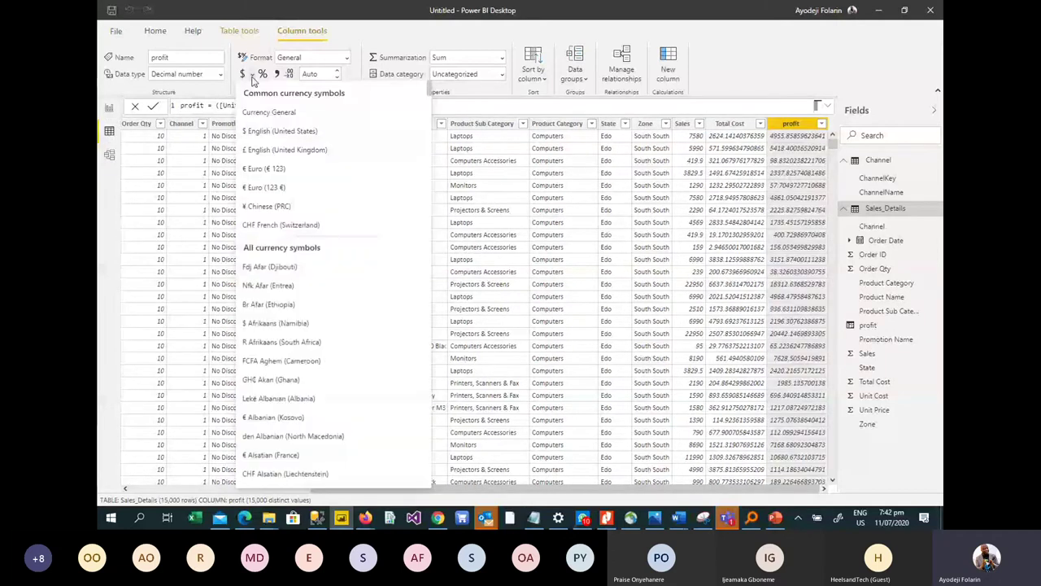
left_click(252, 76)
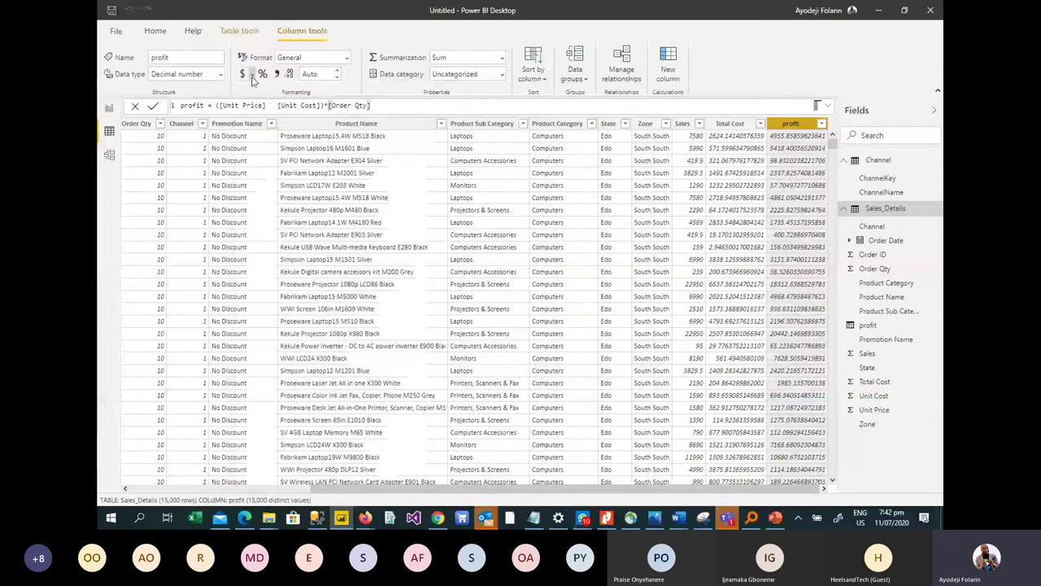
left_click(252, 76)
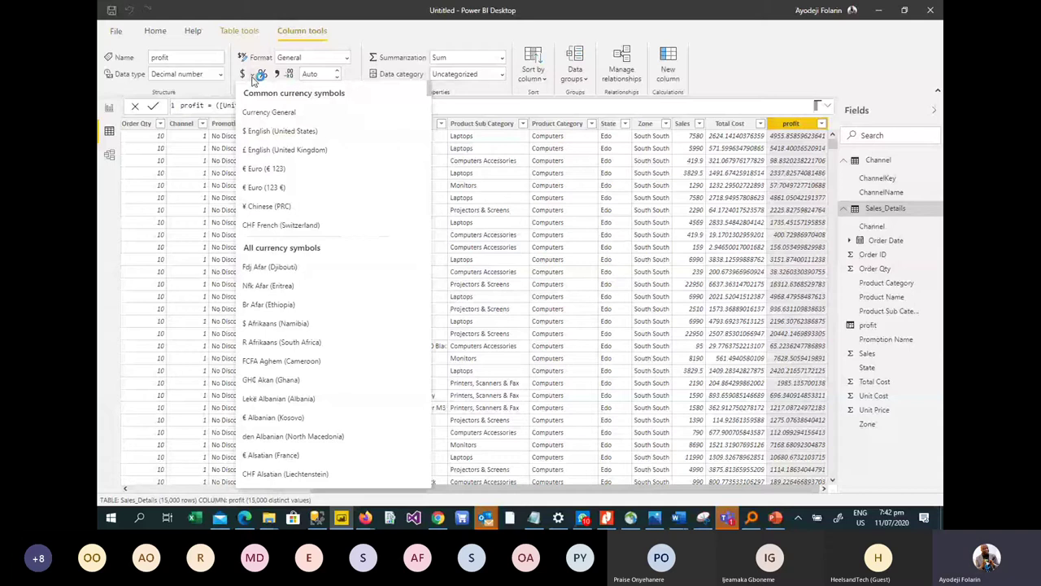
scroll(321, 317, "down", 5)
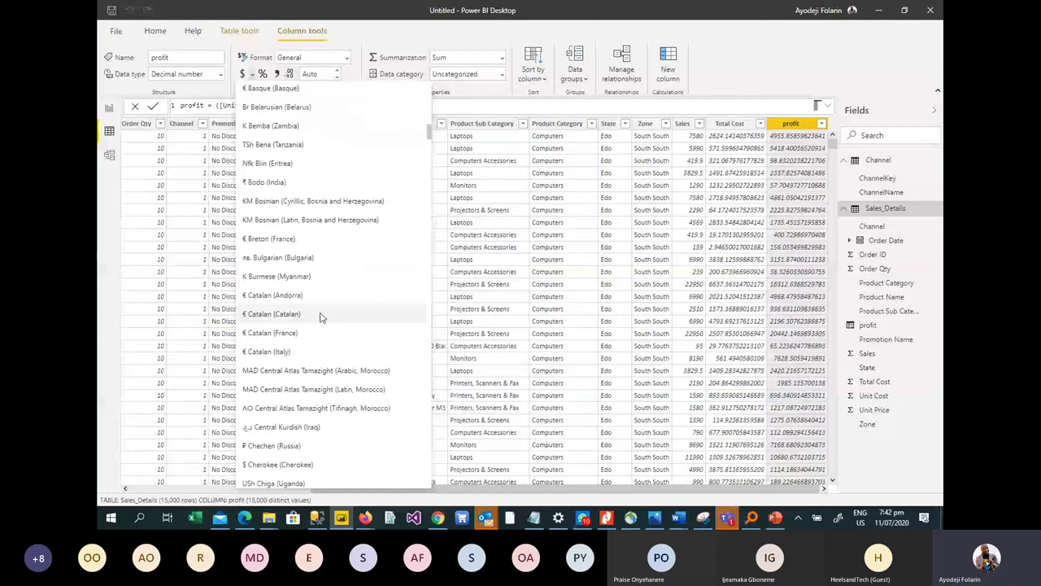
scroll(321, 318, "down", 5)
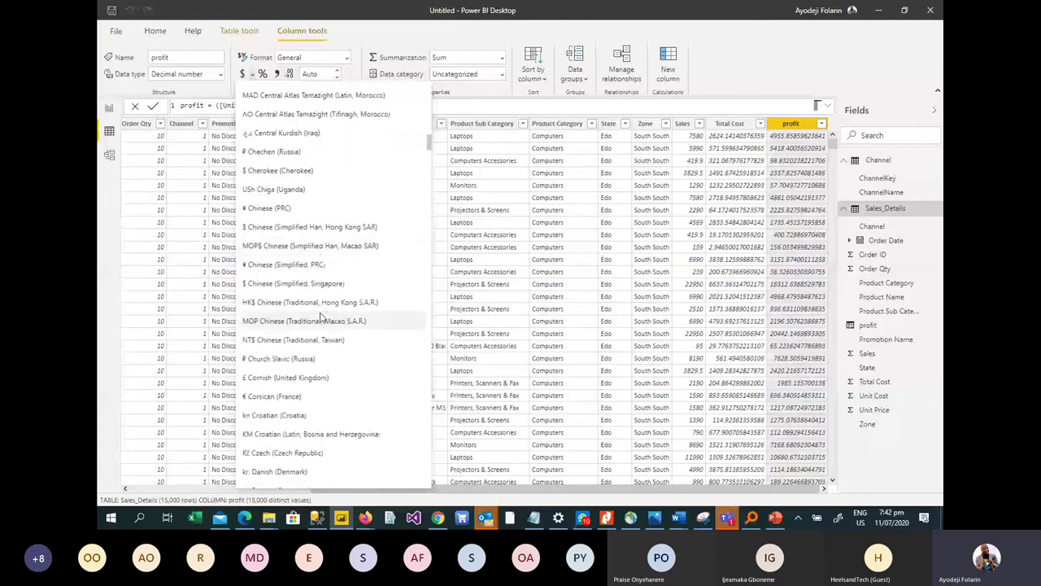
scroll(321, 317, "down", 4)
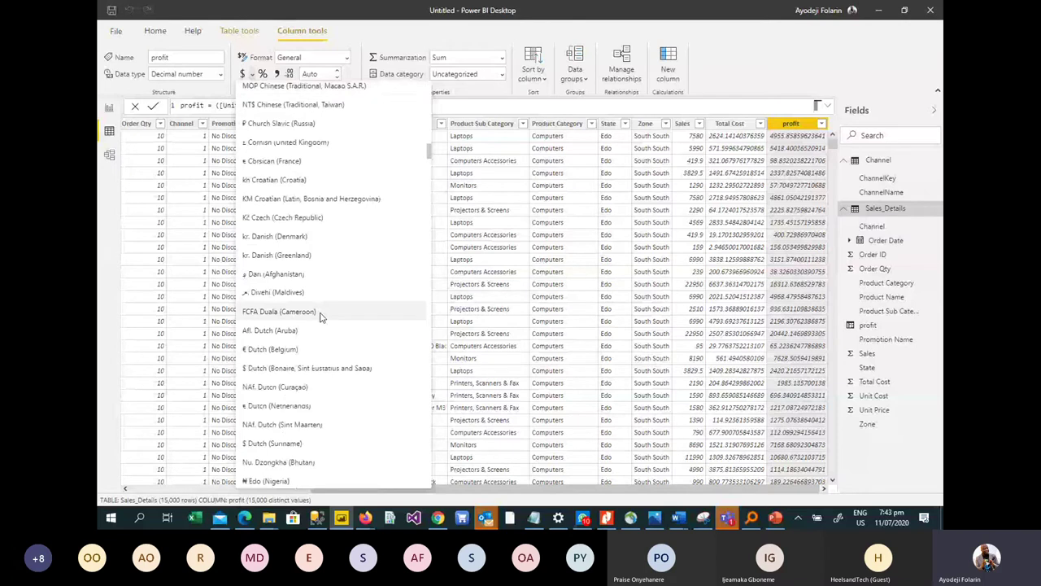
left_click(320, 311)
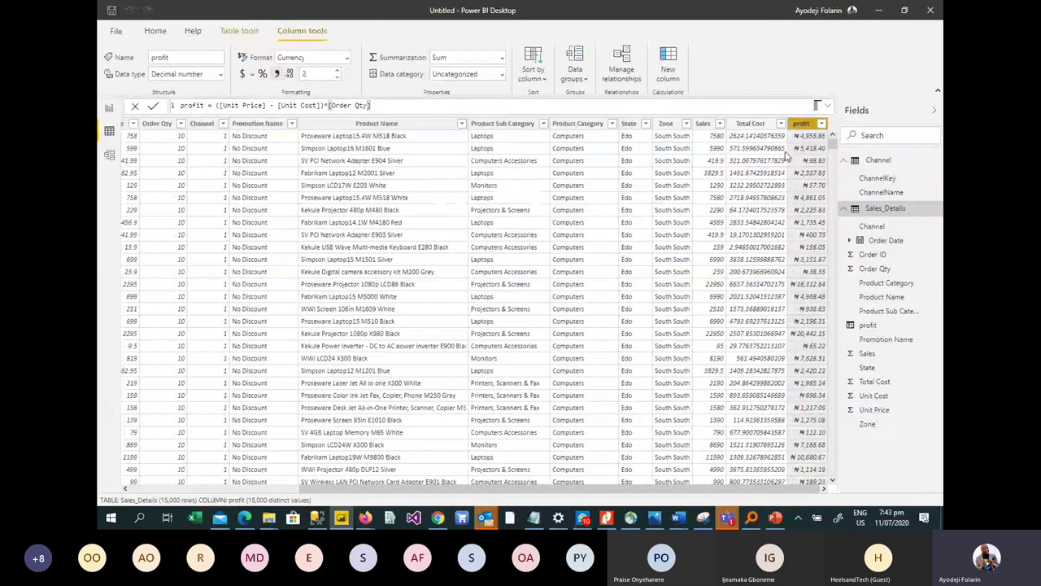
Step: Format the Sales column as currency with the Nigerian naira symbol (₦)
left_click(701, 124)
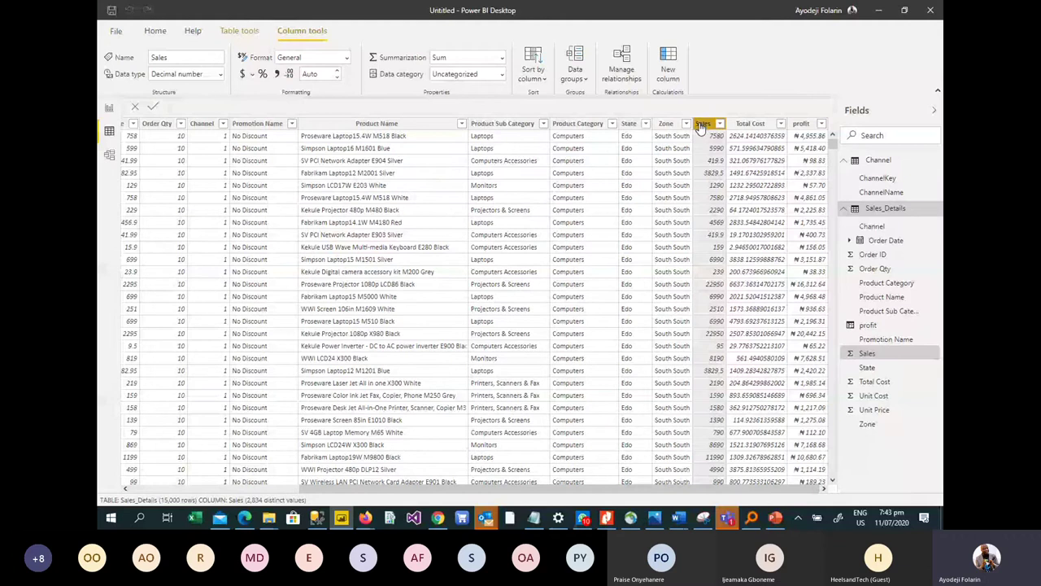
left_click(252, 74)
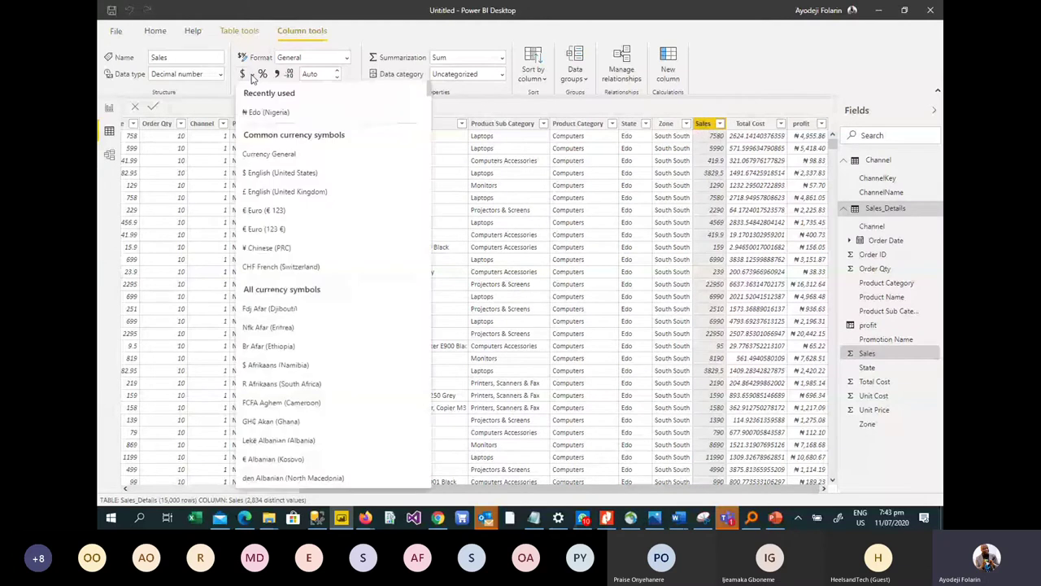
left_click(267, 111)
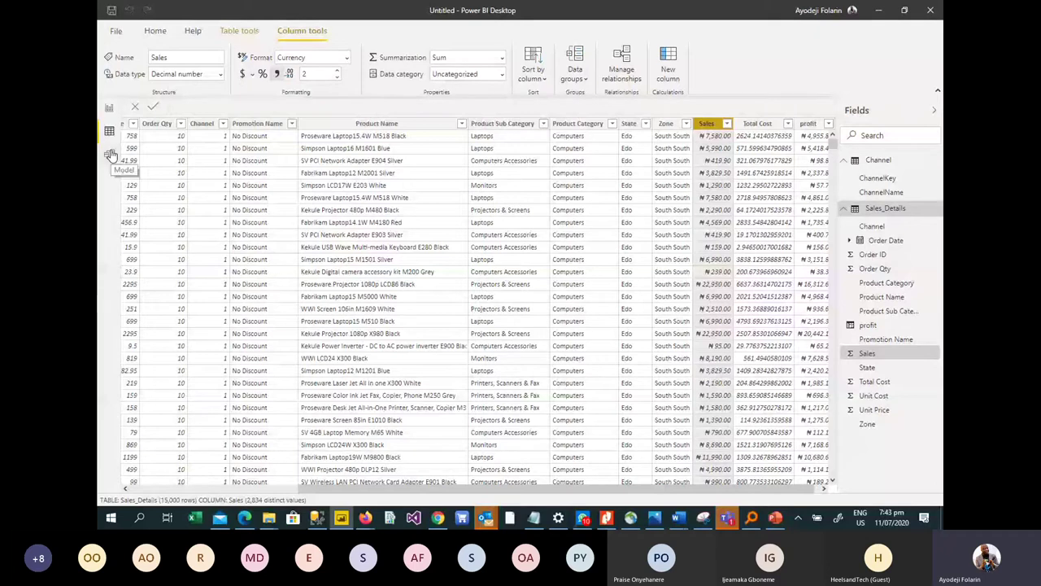
Step: Add a table to the report page showing Product Category, Sales and profit, with Sales placed before profit
left_click(110, 112)
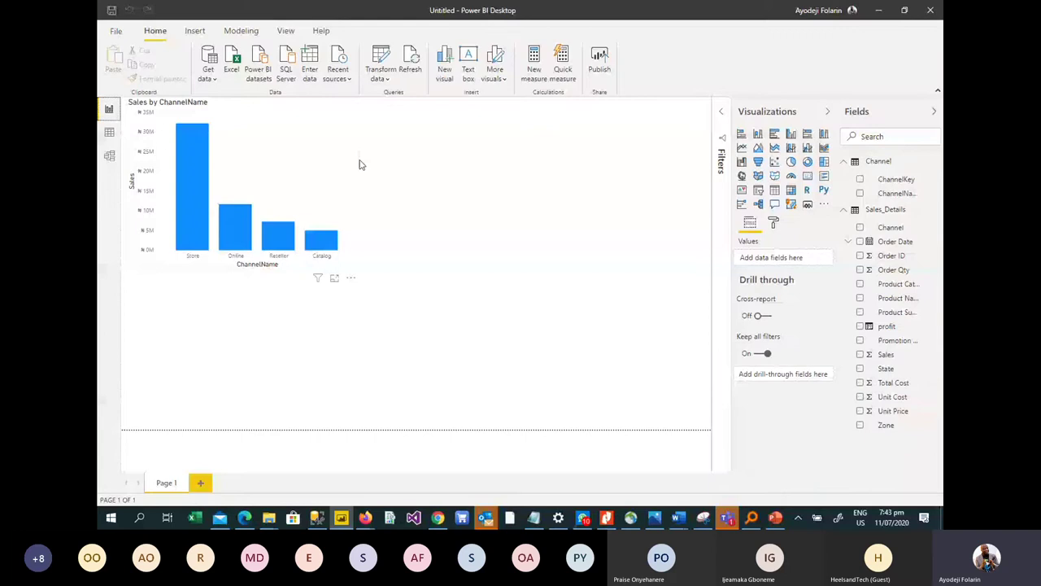
left_click(860, 285)
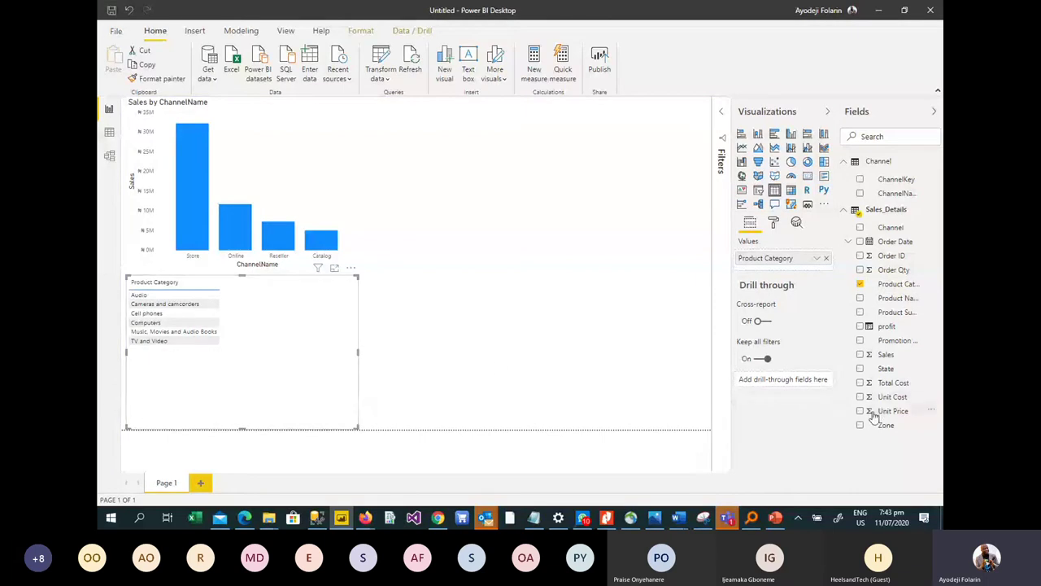
left_click(863, 329)
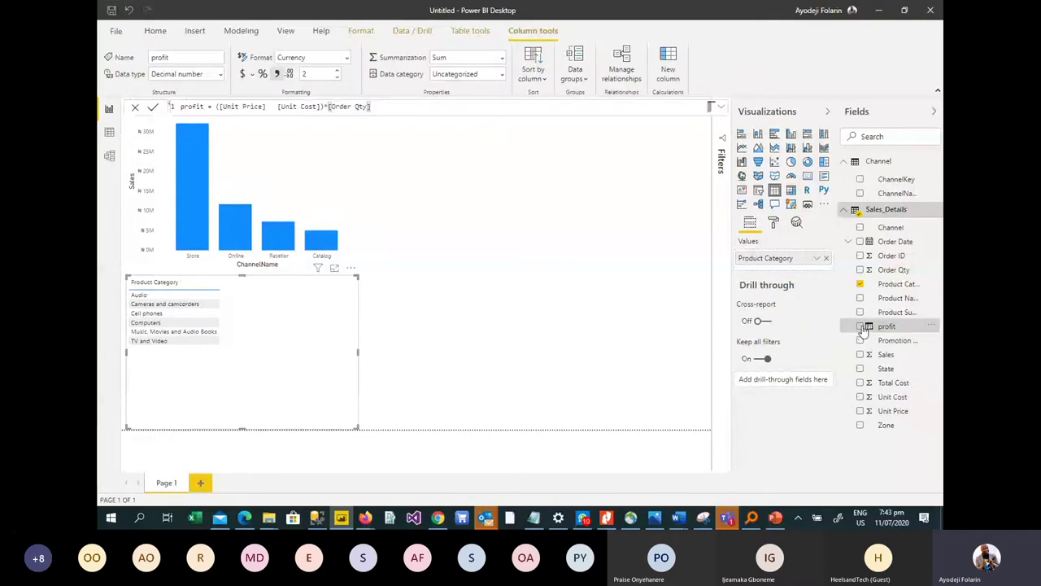
left_click(861, 326)
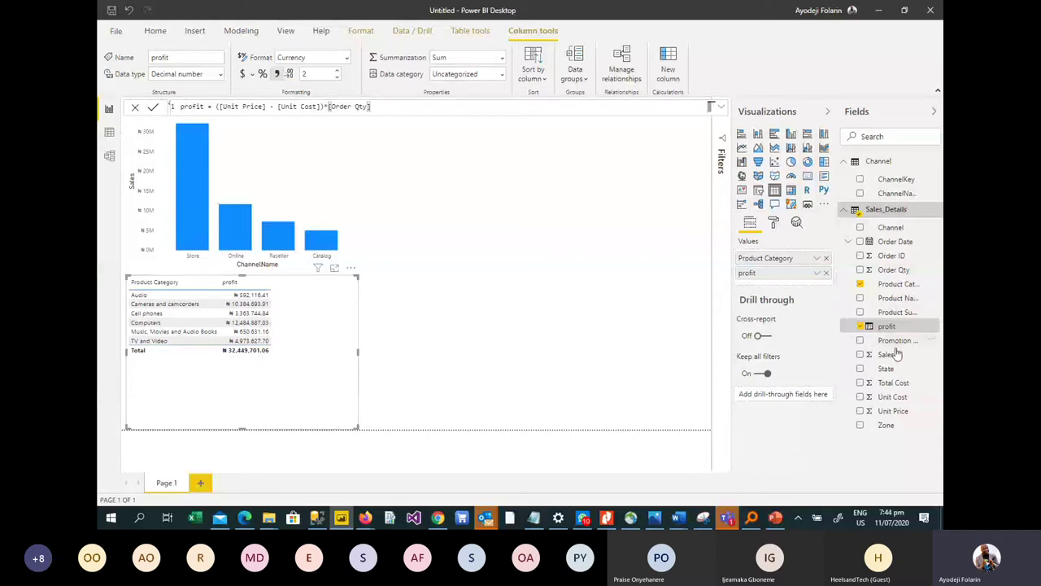
left_click(860, 355)
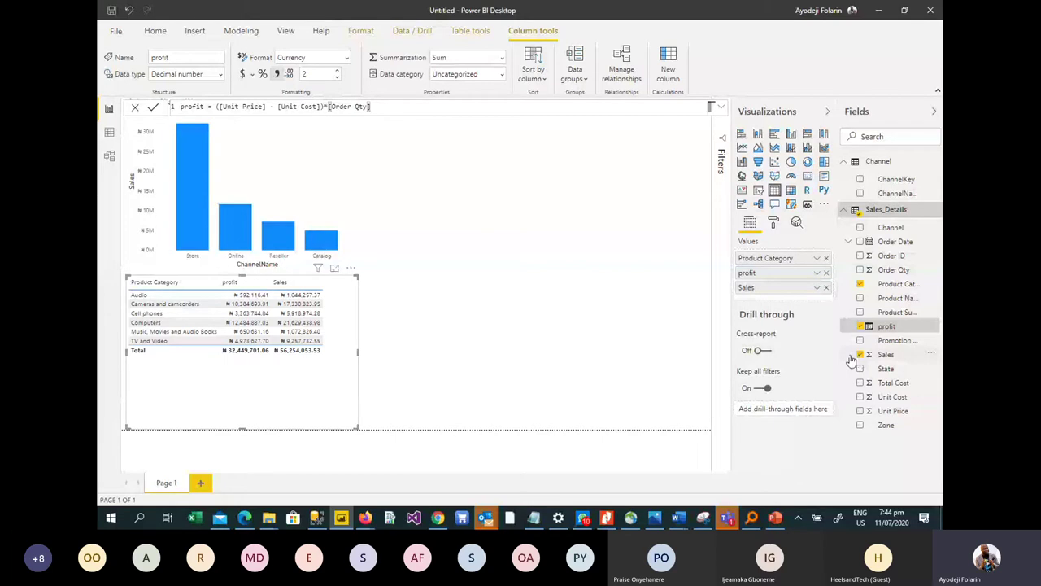
left_click_drag(851, 360, 361, 370)
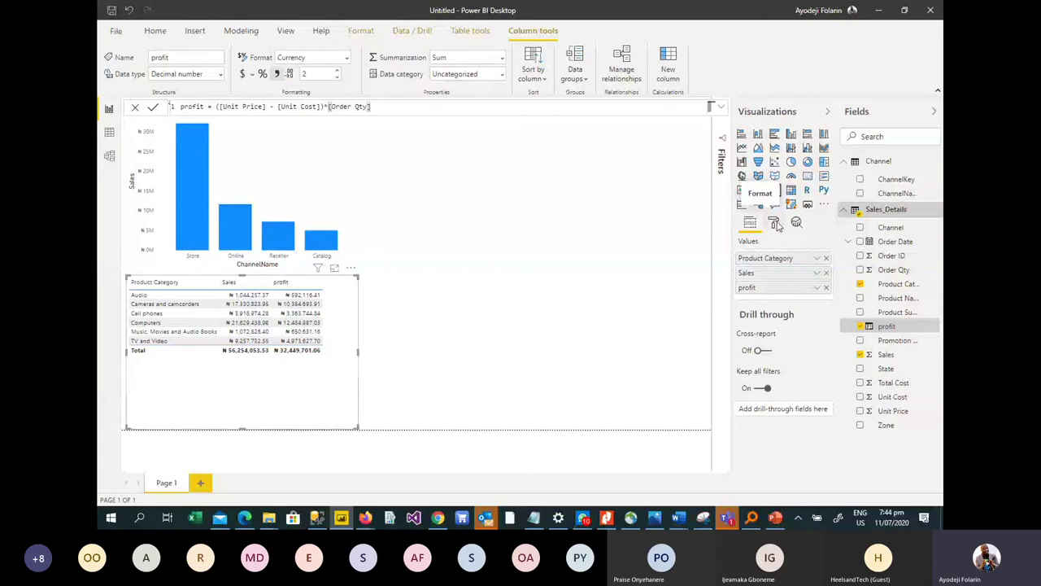
Step: Set the product category table's grid text size to 15 pt and widen the table until all its columns fit
left_click(774, 223)
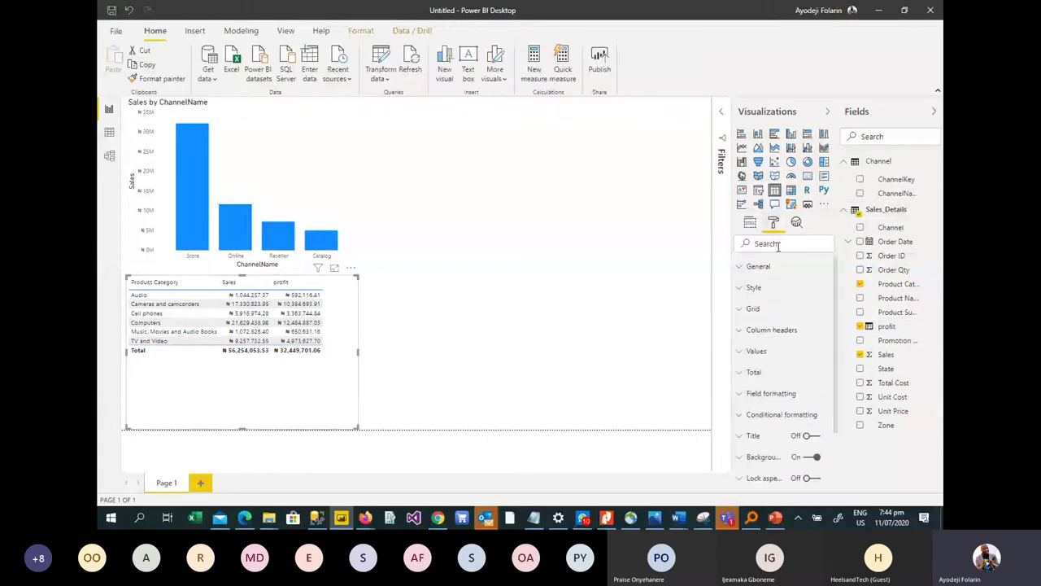
left_click(778, 244)
type("sa")
key("BackSpace")
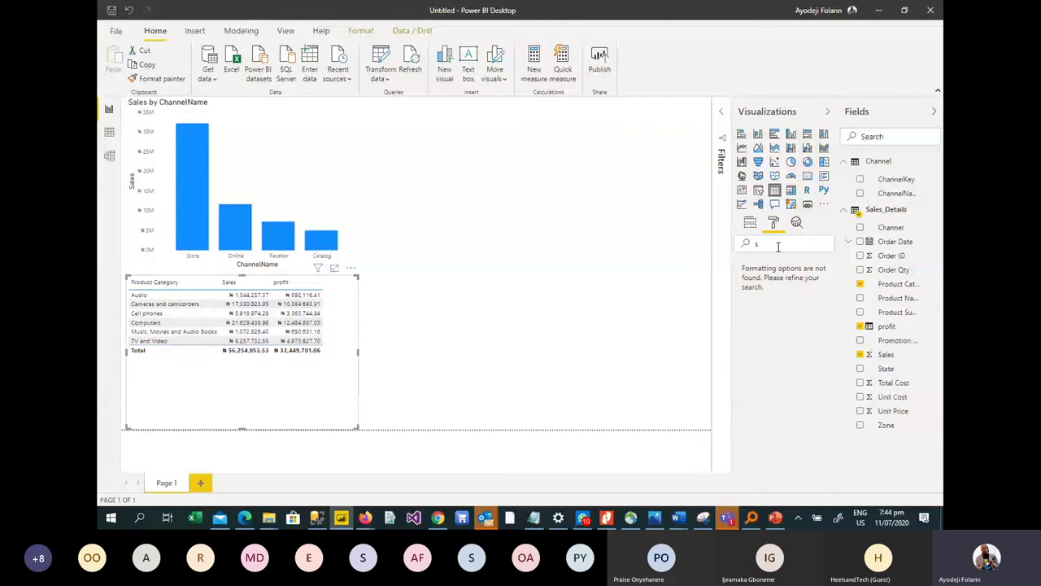
type("ize")
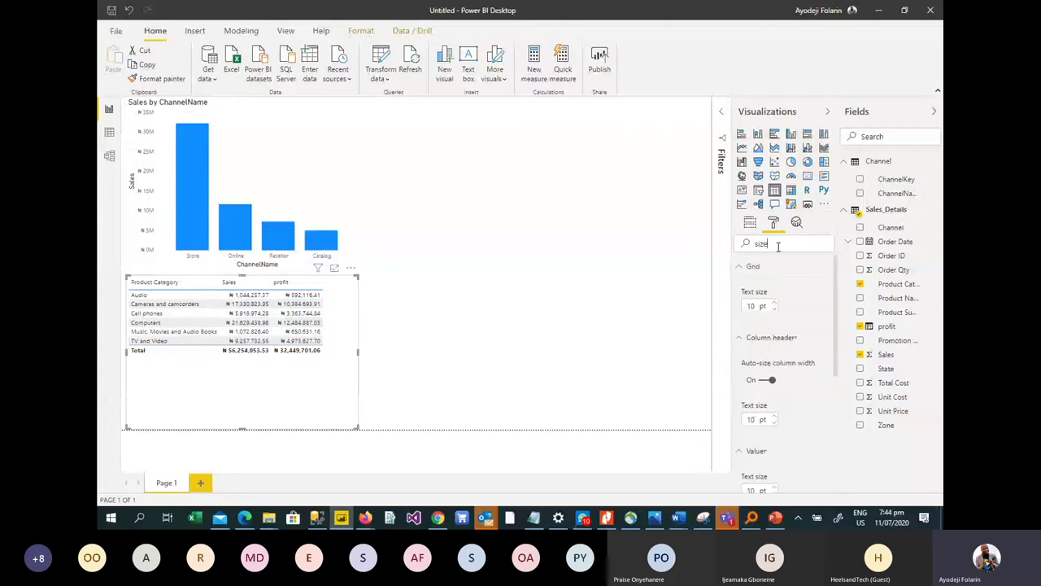
double_click(752, 306)
type("20")
key("Return")
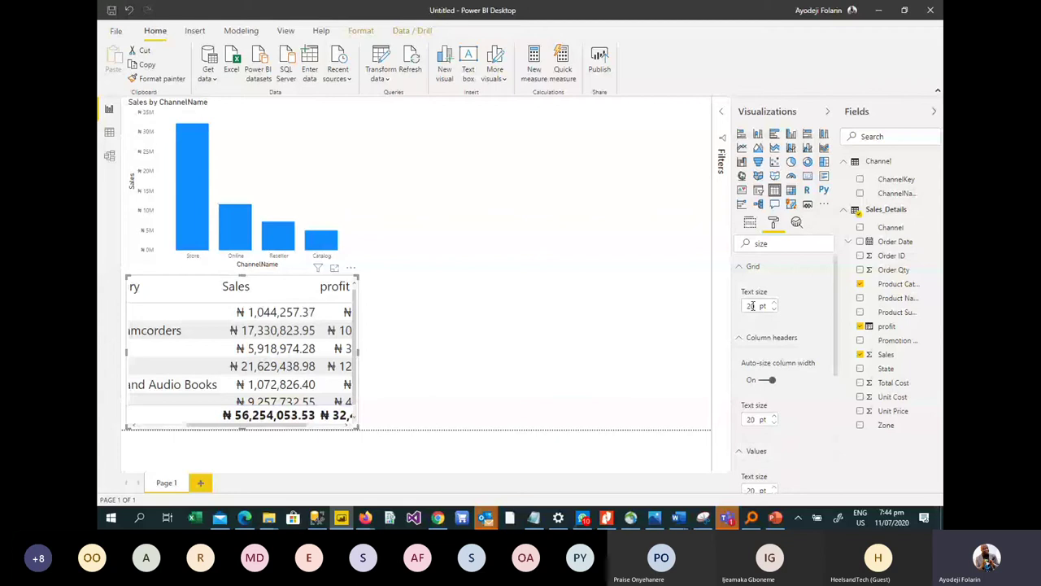
double_click(751, 305)
type("15")
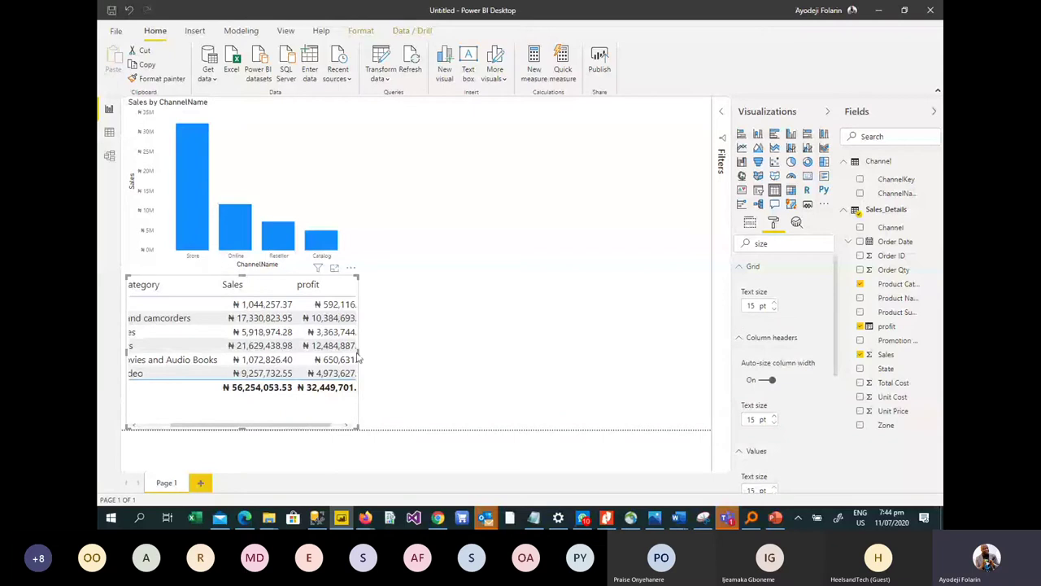
left_click_drag(358, 358, 457, 372)
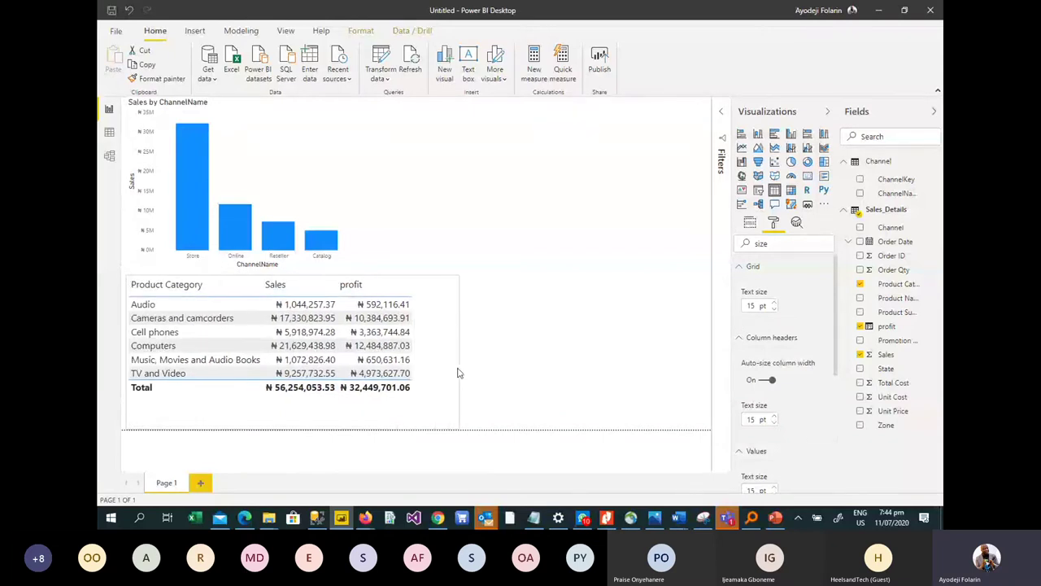
Step: Create a new clustered bar chart of profit by Promotion Name on the report page
left_click(496, 337)
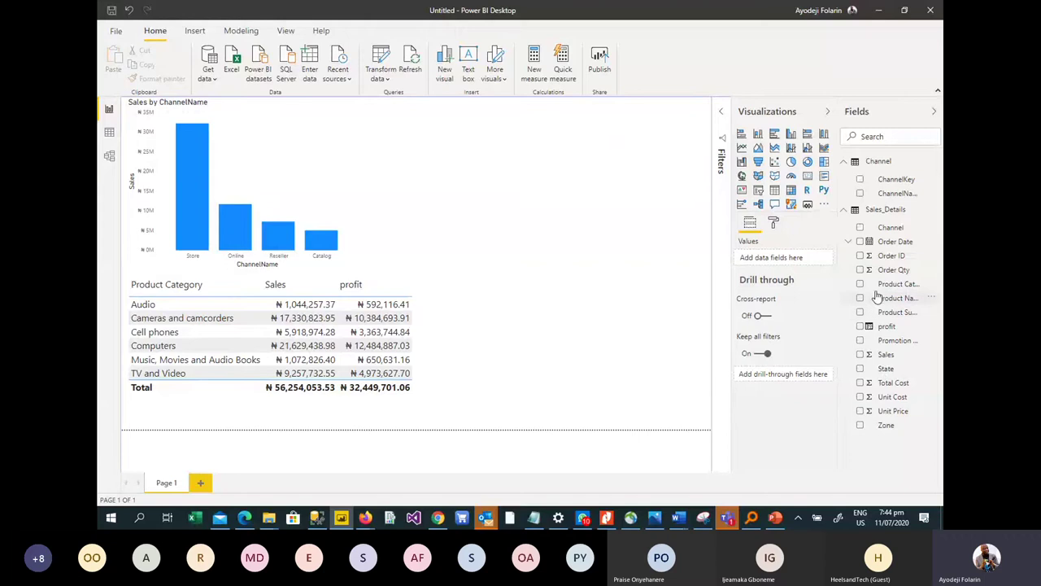
left_click(860, 340)
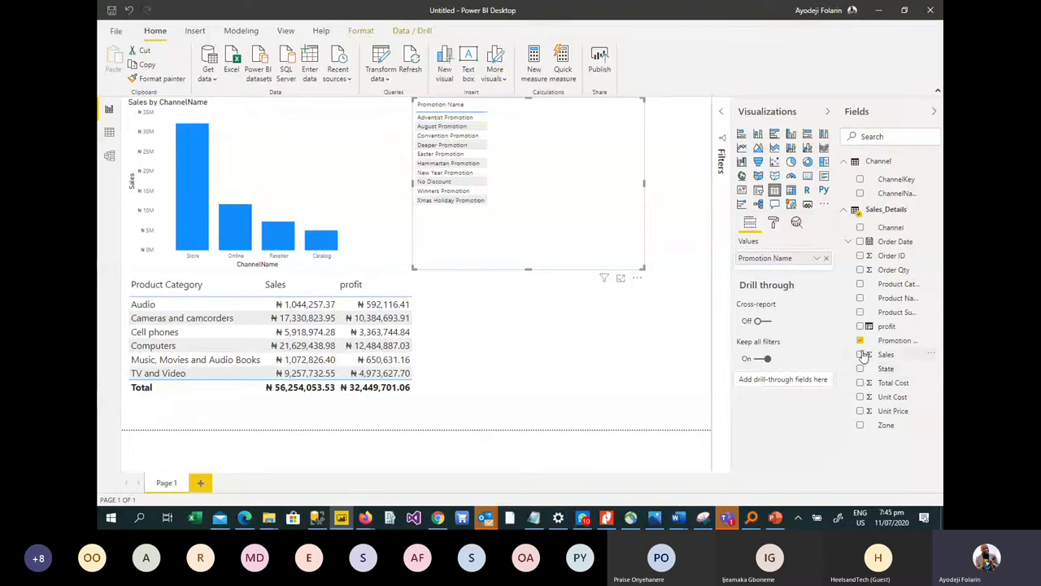
left_click(860, 327)
left_click(810, 163)
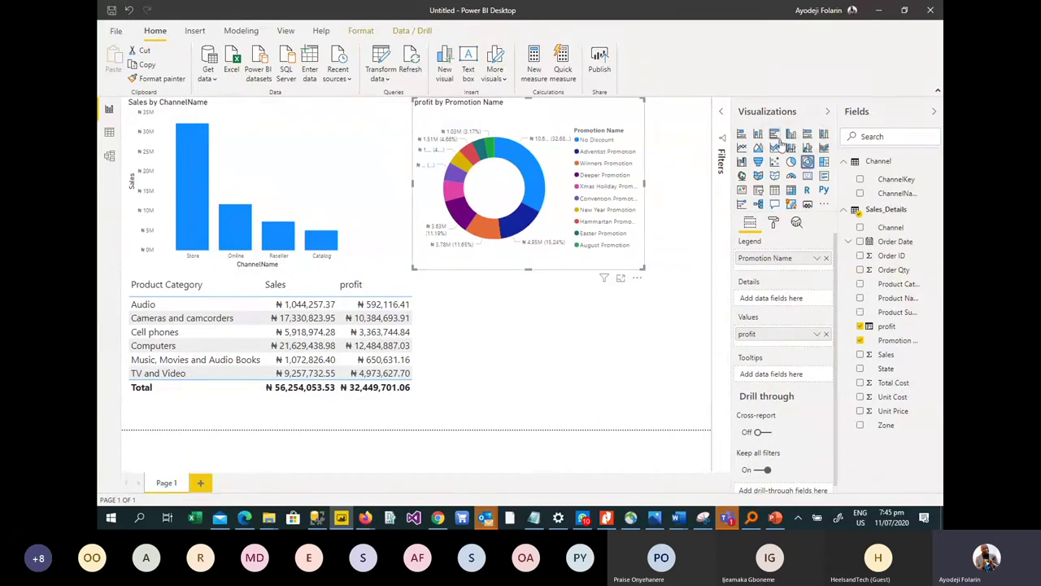
left_click(774, 136)
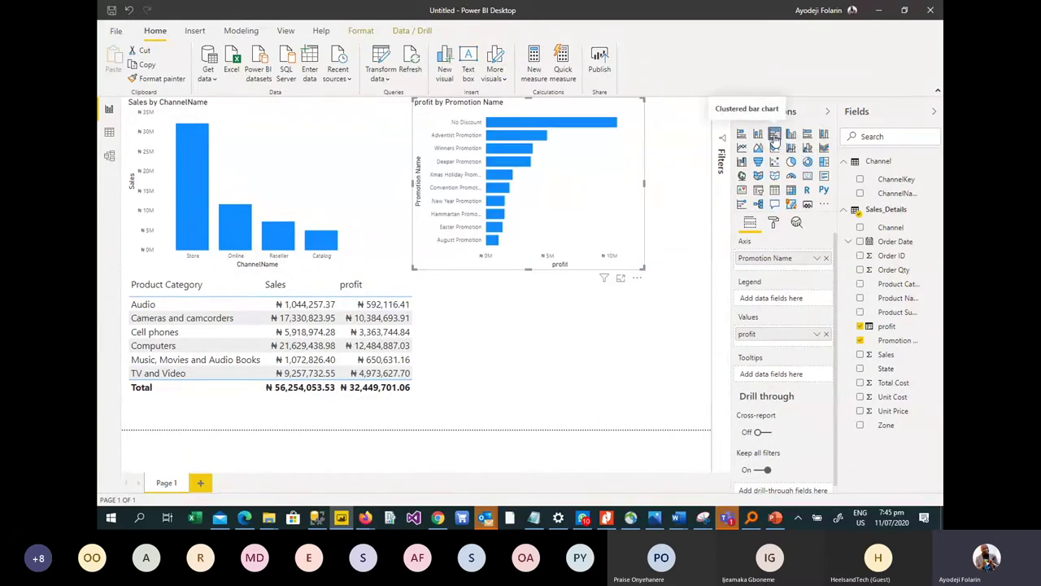
Step: Enlarge the profit by Promotion Name chart to fill the page area beside the other visuals, leaving a gap next to the table
left_click_drag(640, 267, 712, 423)
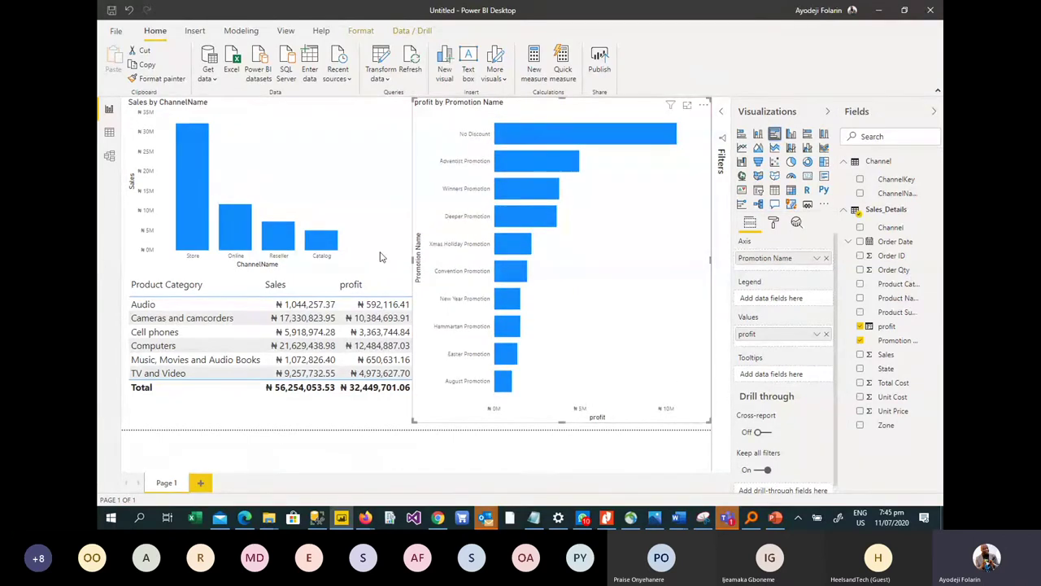
left_click(422, 264)
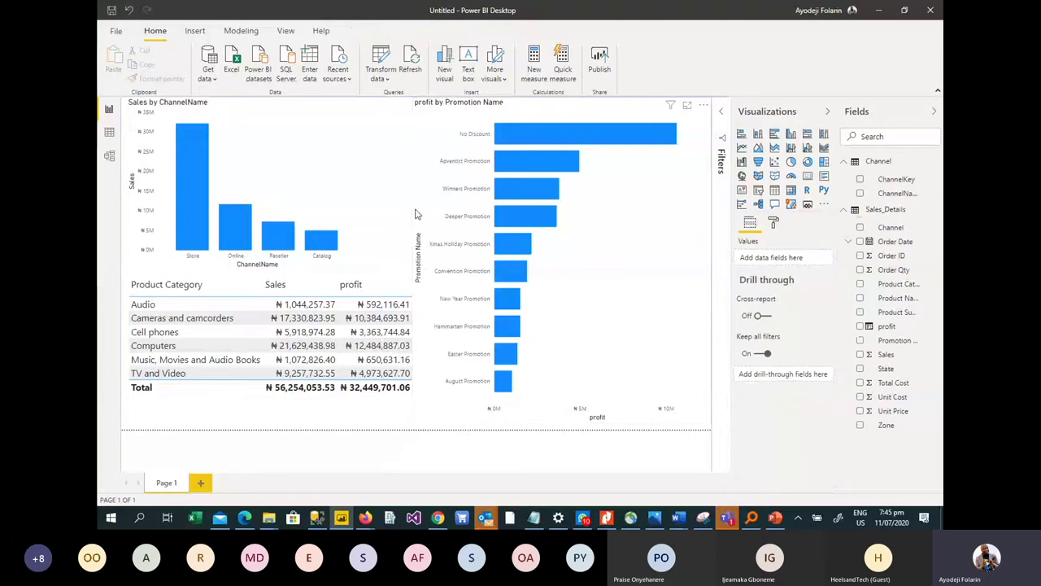
left_click(415, 288)
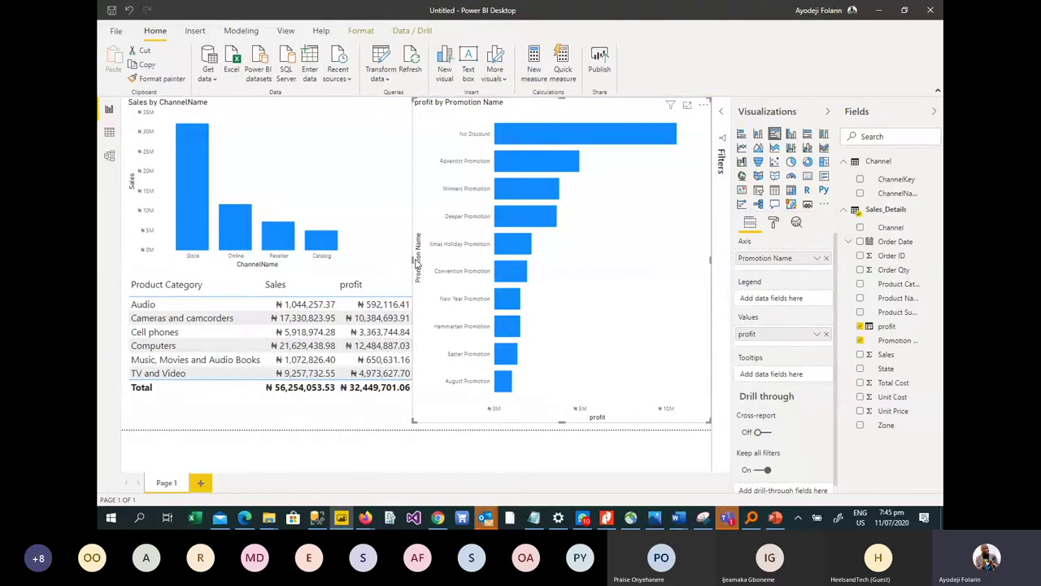
left_click(415, 265)
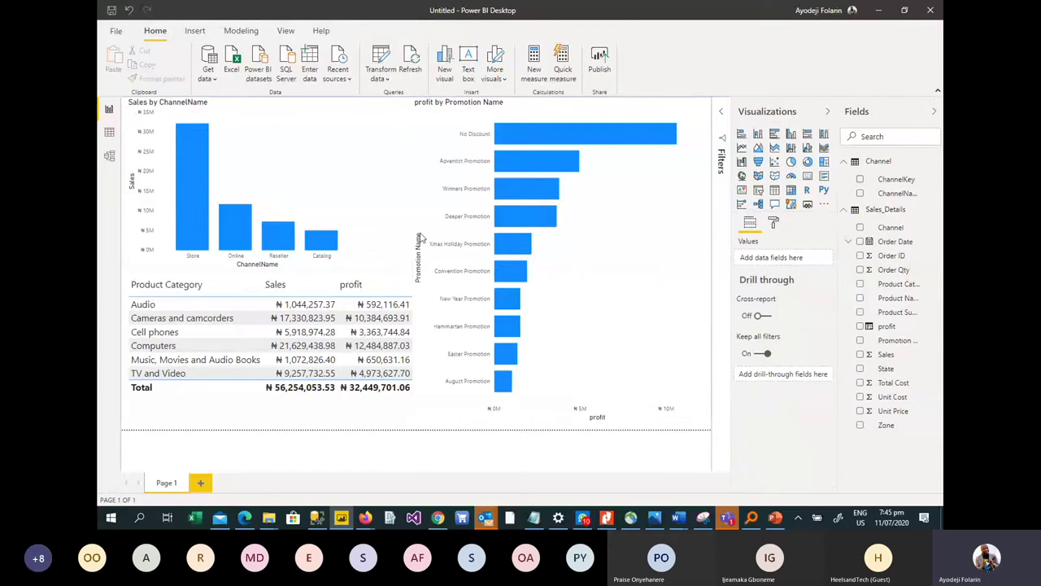
left_click(415, 250)
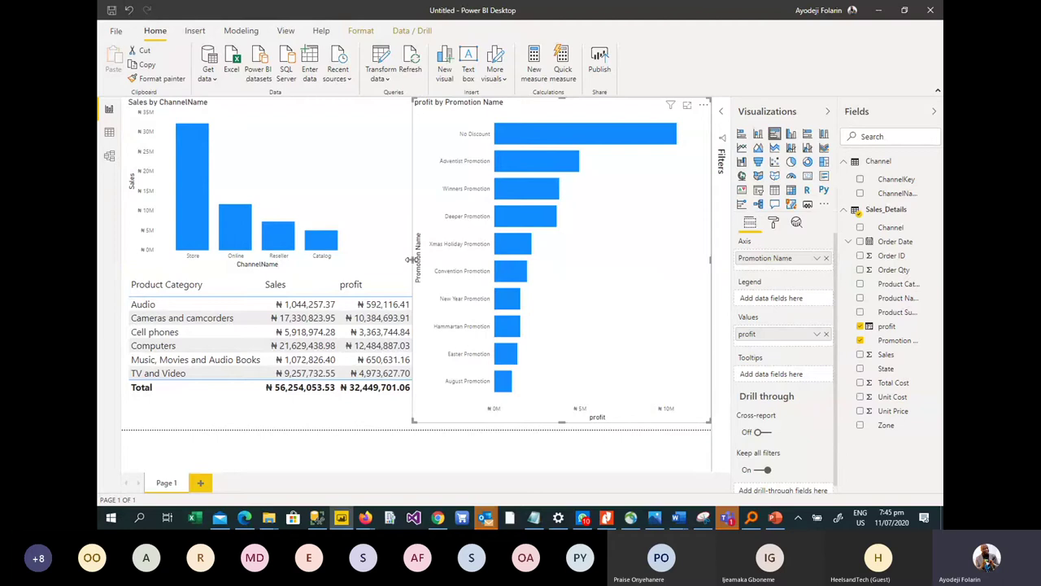
left_click_drag(413, 258, 437, 260)
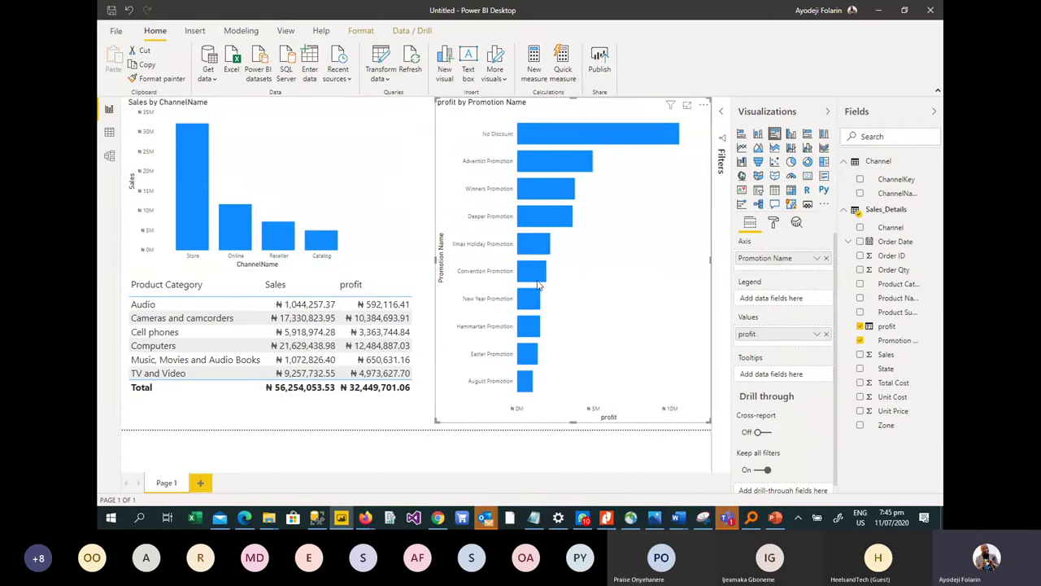
Step: Inspect the promotion bars' values and exclude No Discount from the profit by Promotion Name chart
mouse_move(560, 139)
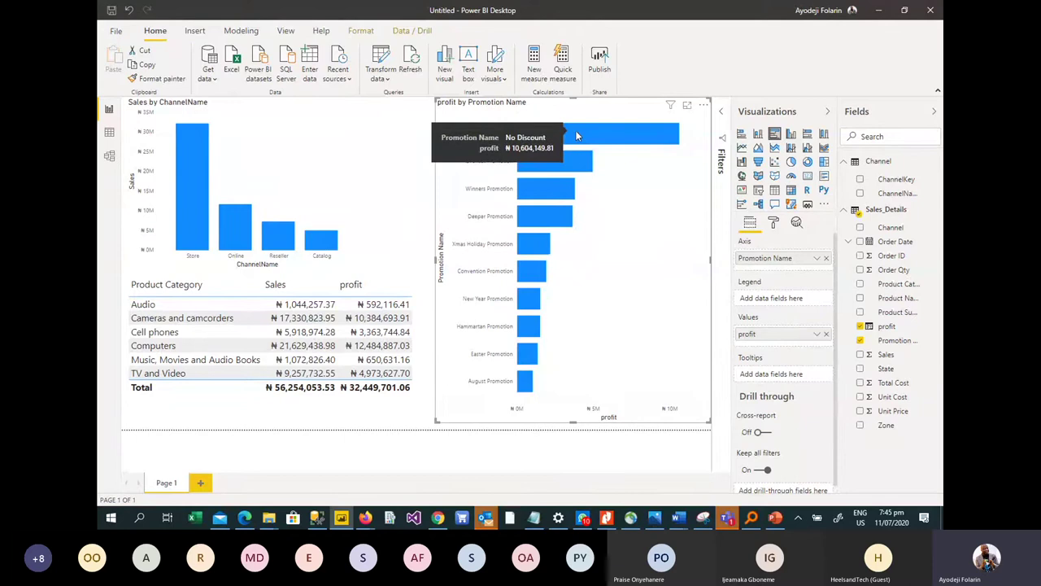
mouse_move(569, 187)
mouse_move(576, 164)
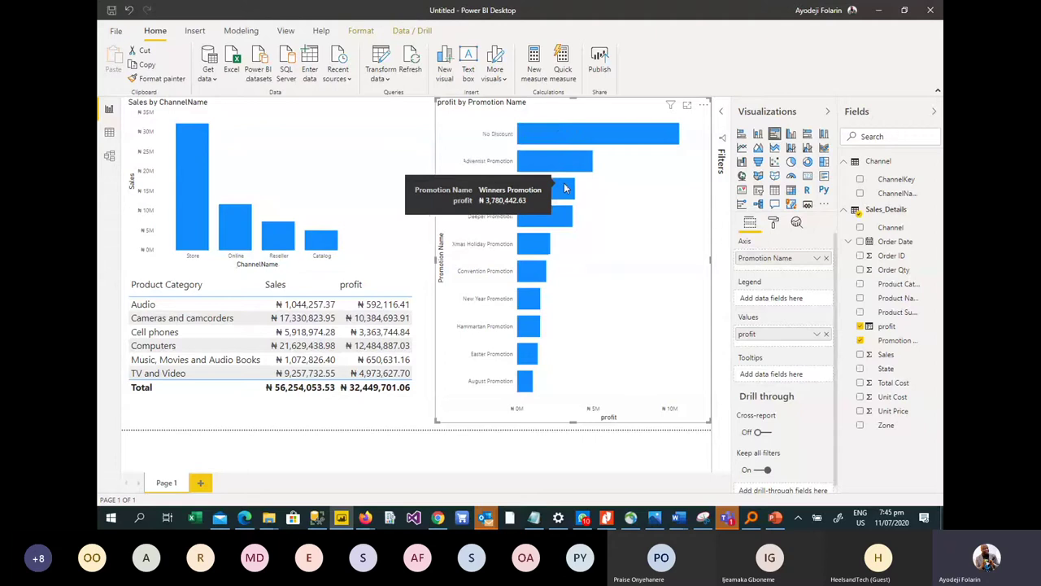
right_click(620, 140)
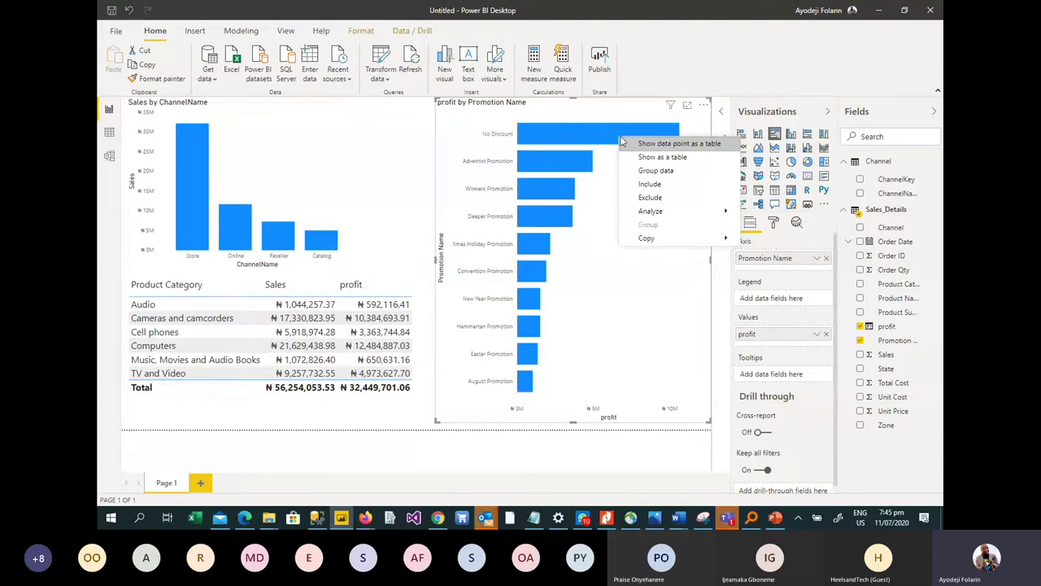
left_click(665, 198)
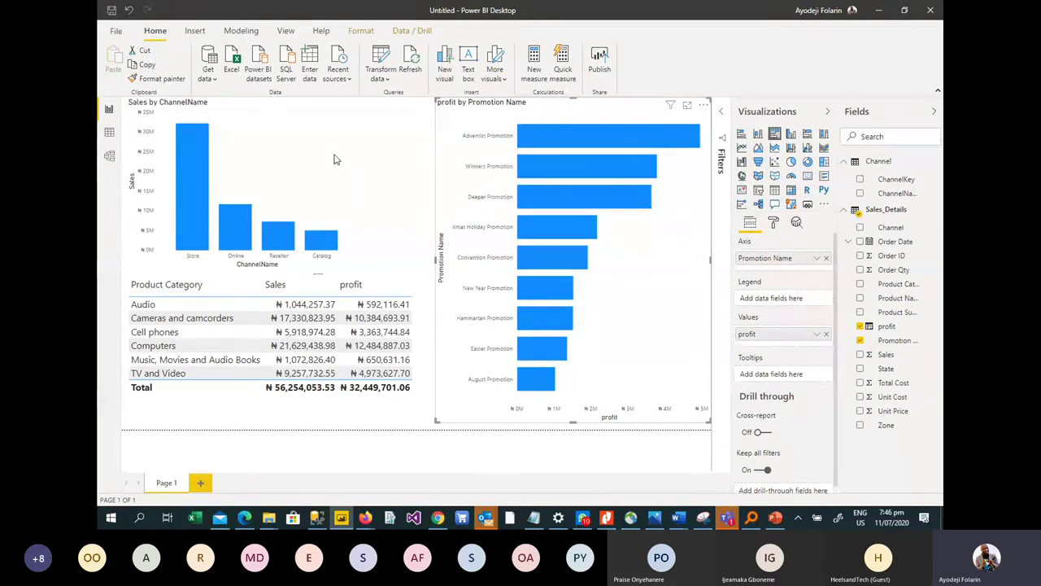
Step: Widen the Sales by ChannelName chart to about the width of the table's contents below and turn on its border
left_click(343, 184)
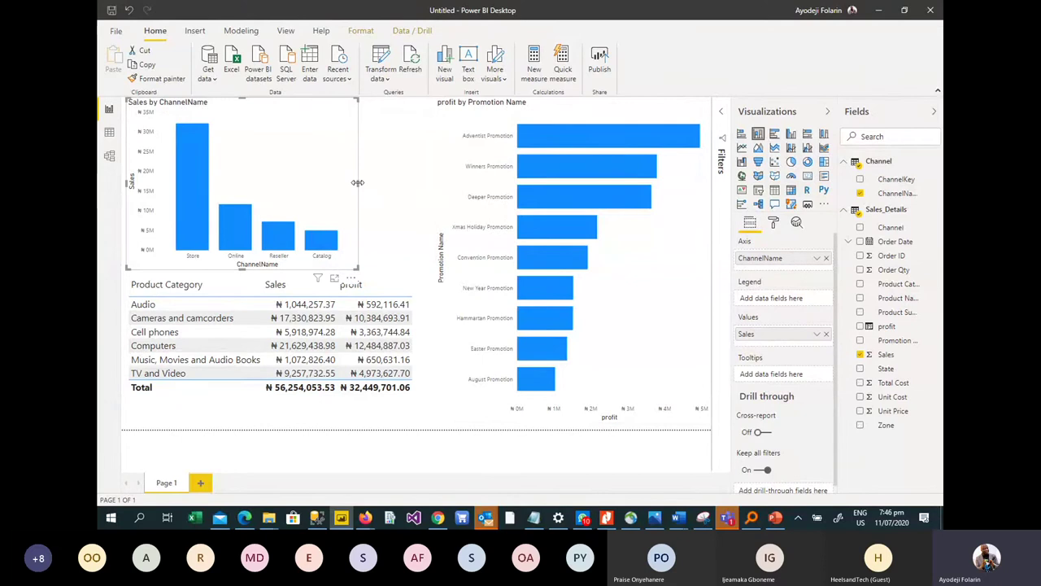
left_click_drag(357, 184, 413, 200)
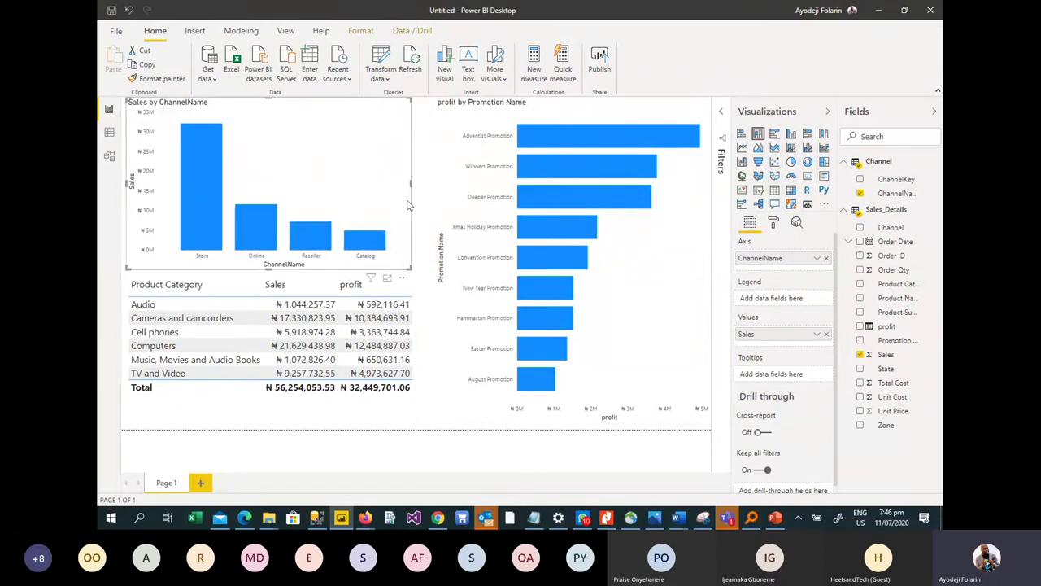
left_click(773, 223)
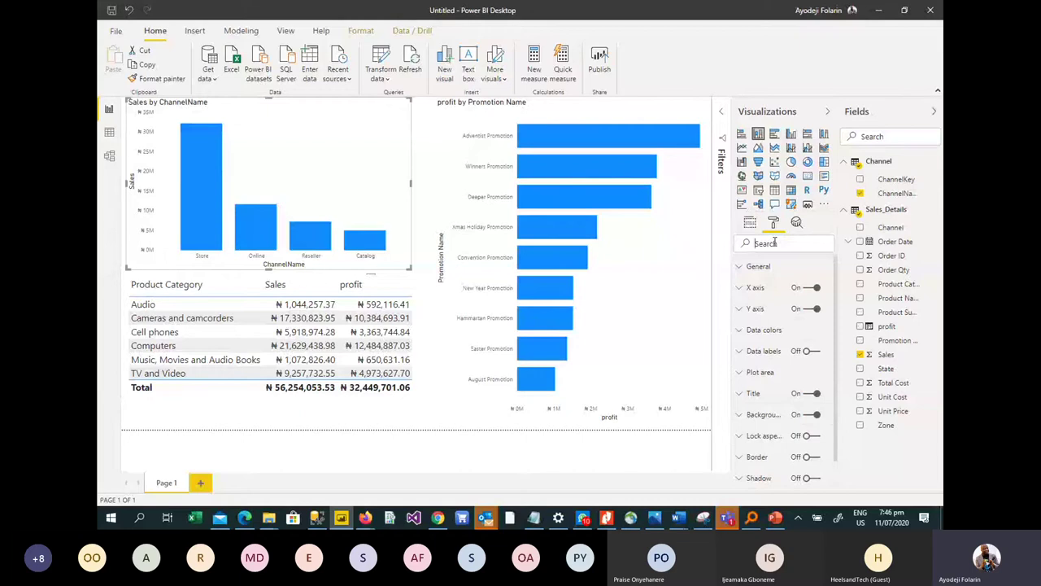
left_click(774, 242)
type("bo")
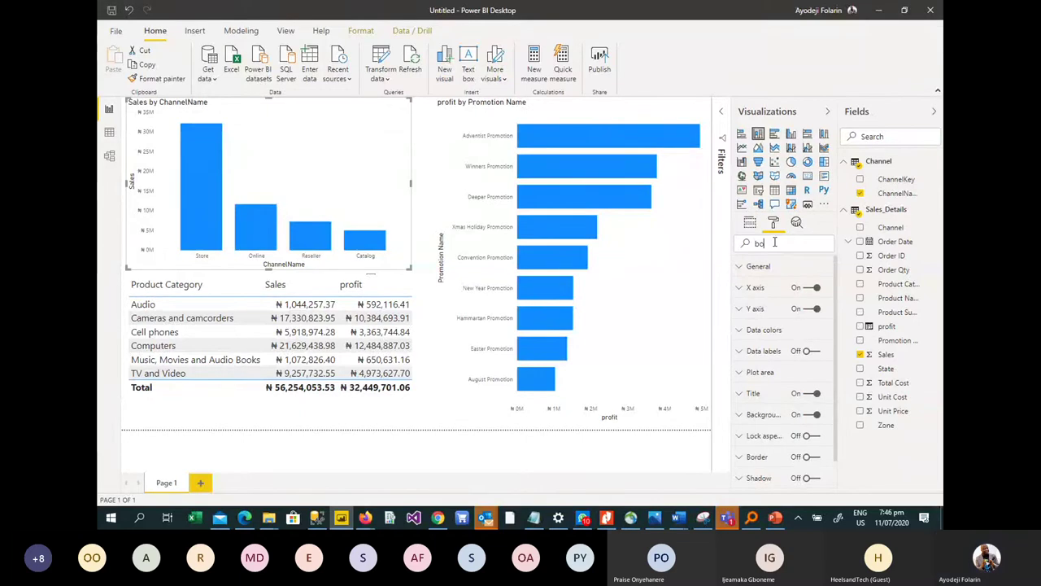
type("rde")
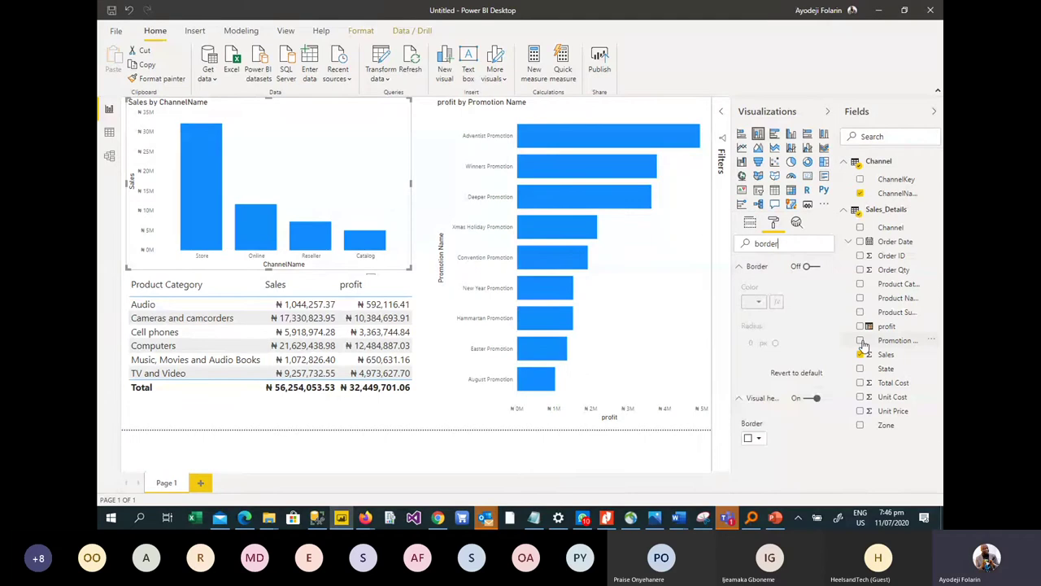
type("r")
left_click(813, 269)
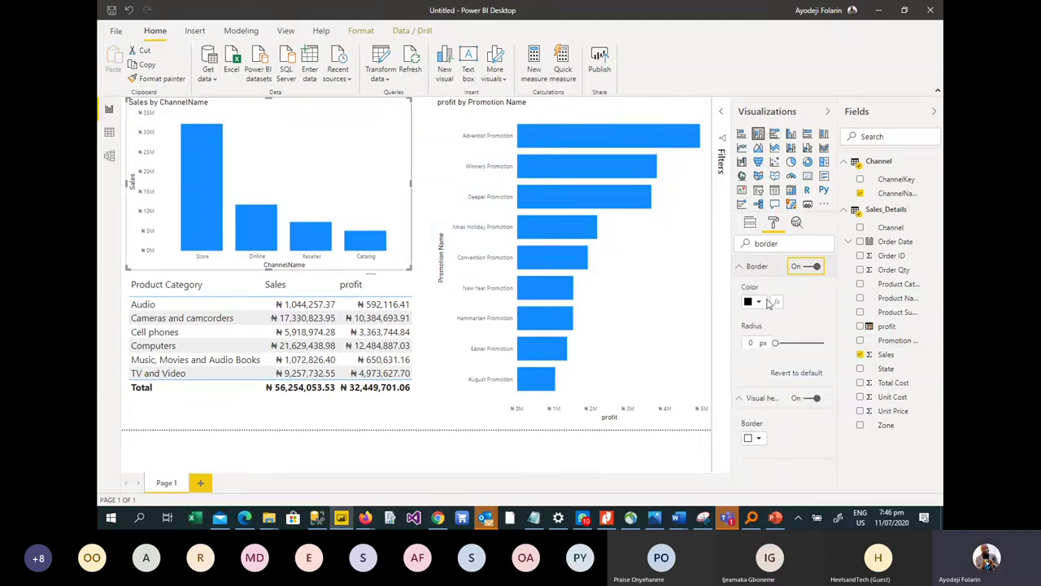
Step: Round the Sales by ChannelName chart's border to a 12 px radius and set the border color to red
left_click_drag(776, 343, 794, 343)
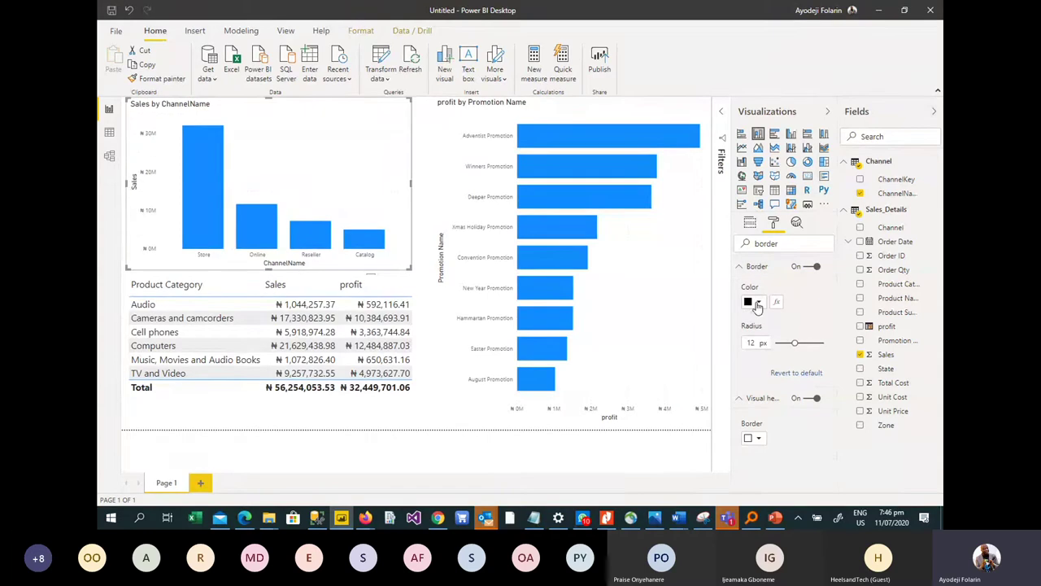
left_click(757, 302)
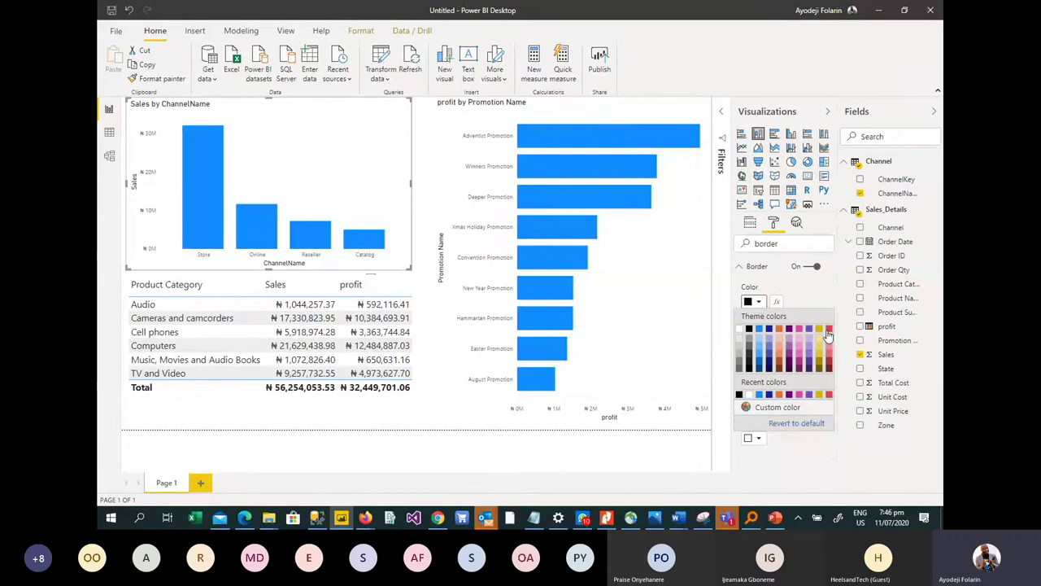
left_click(829, 330)
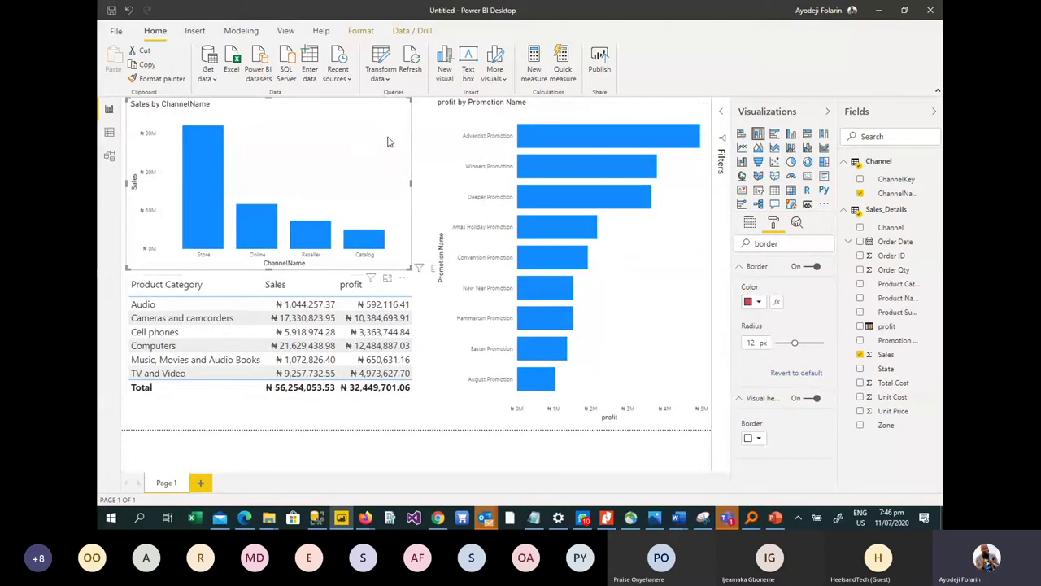
key("ctrl+z")
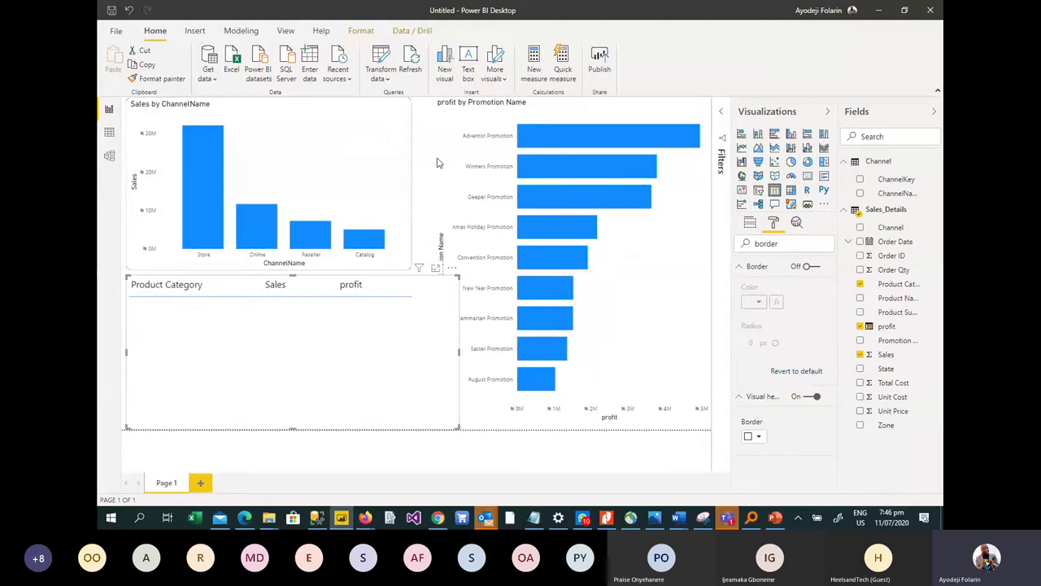
Step: Switch to the Microsoft Teams meeting, check the meeting chat, and return to the Power BI Desktop report
mouse_move(733, 525)
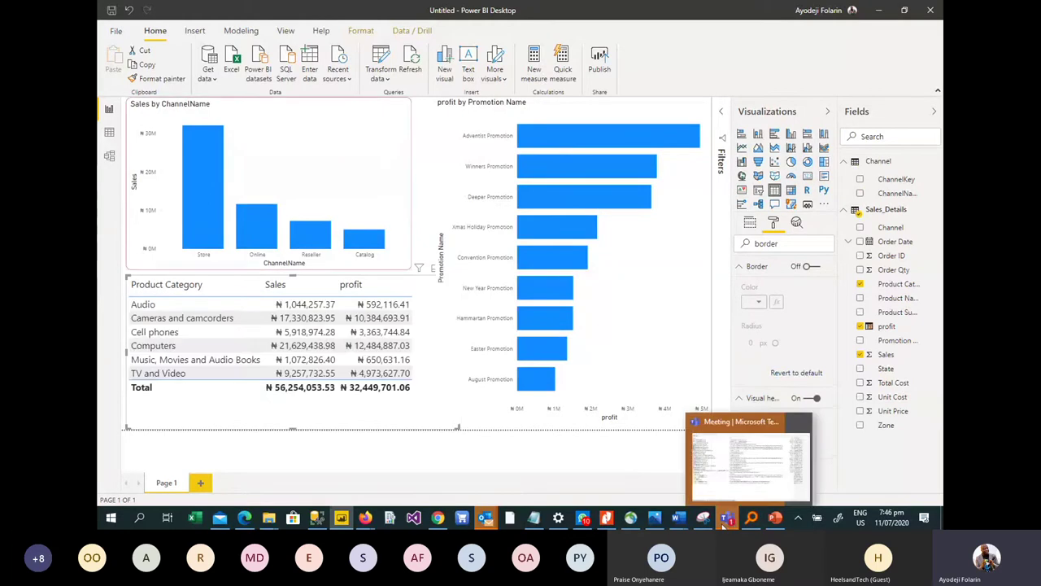
left_click(742, 468)
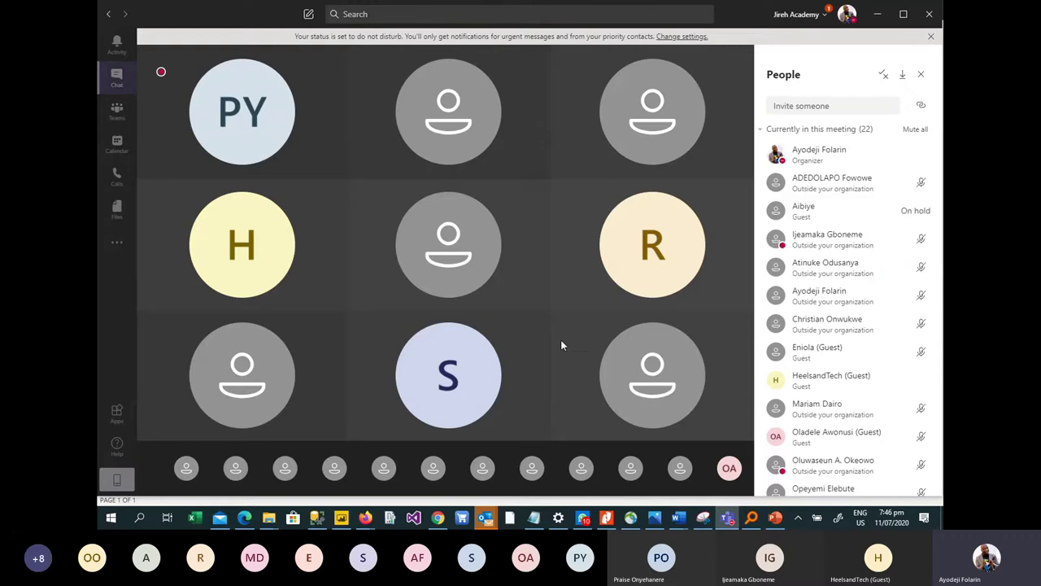
mouse_move(577, 364)
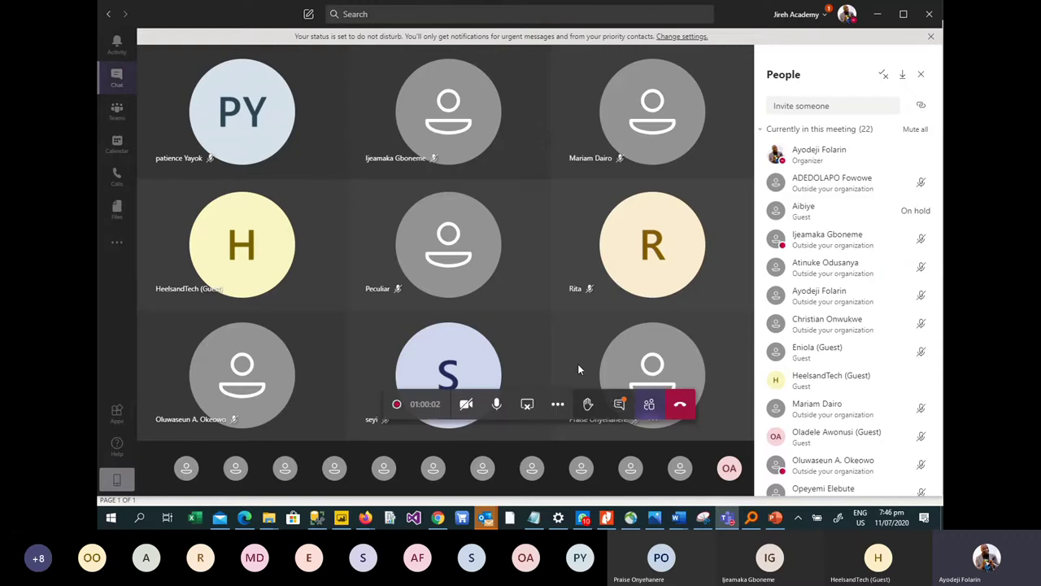
left_click(619, 404)
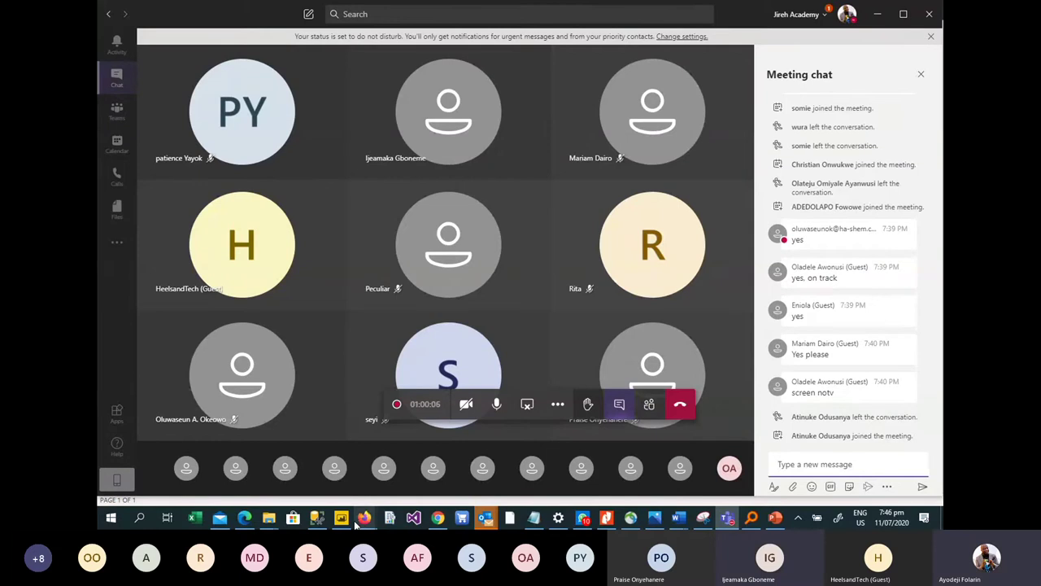
mouse_move(355, 524)
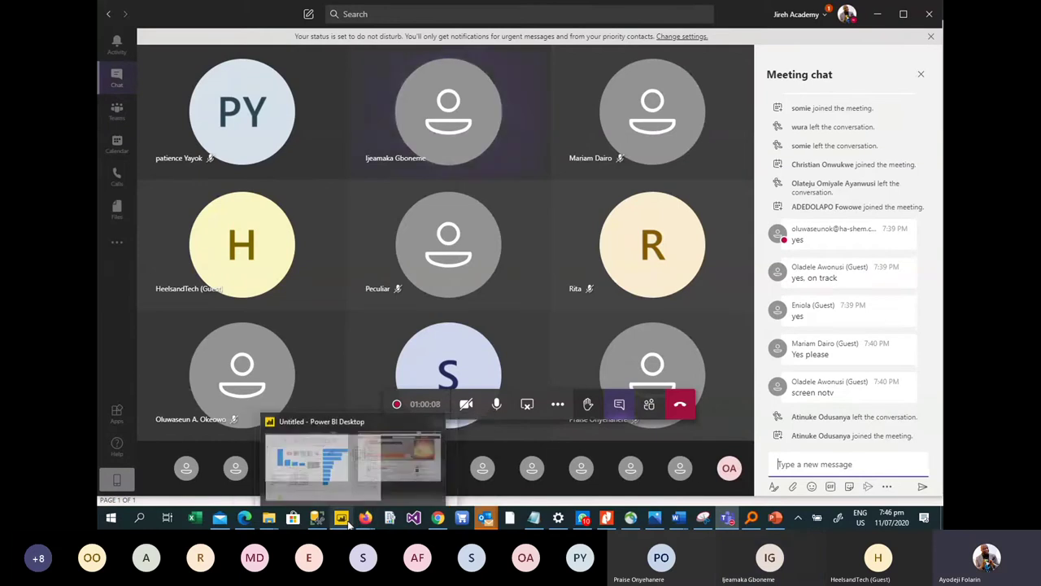
left_click(342, 518)
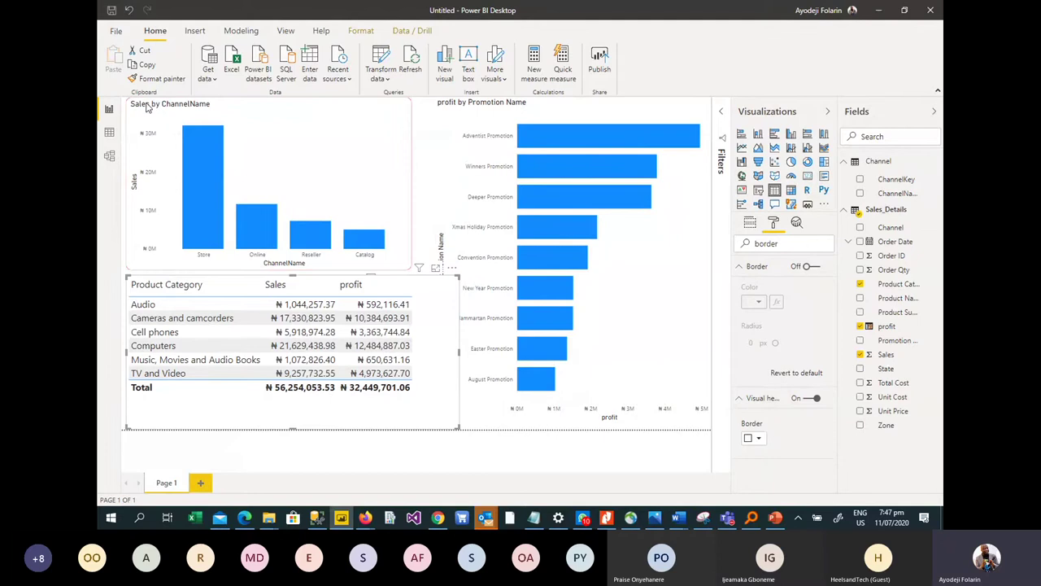
Step: Find the title settings of the Sales by ChannelName chart, try red for the X axis title, and set its color to white
left_click(203, 116)
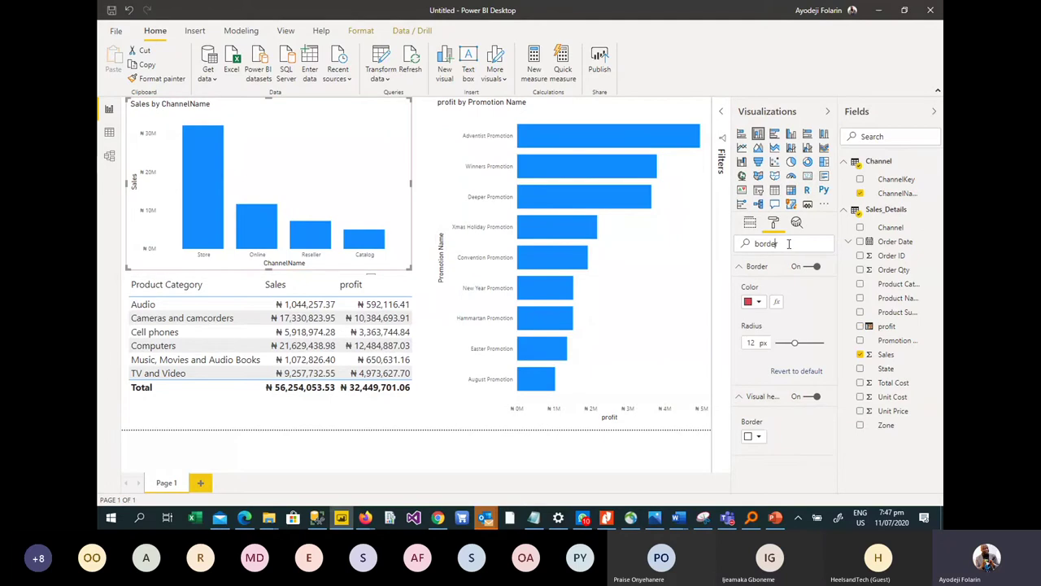
key("ctrl+a")
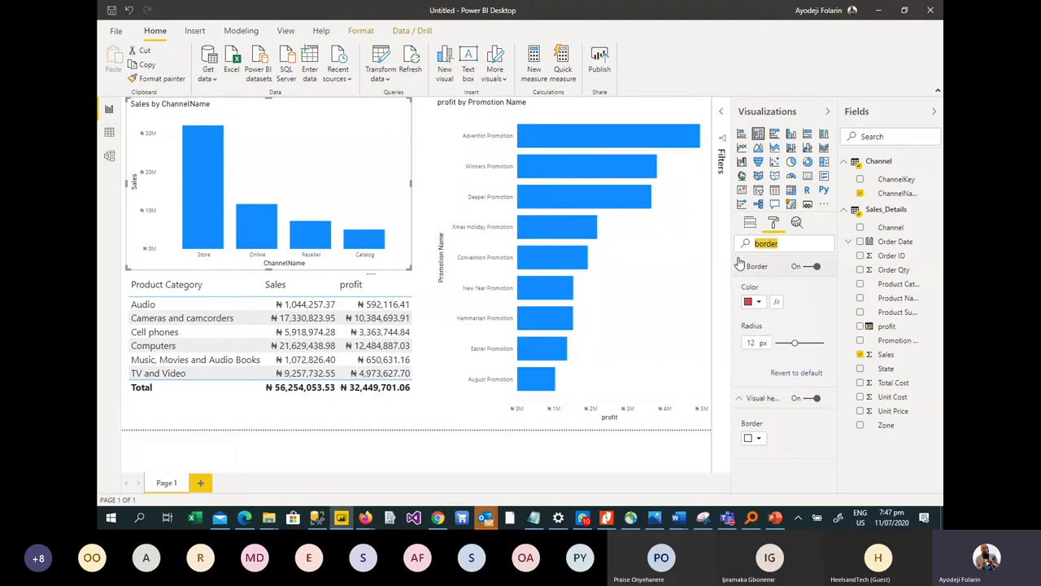
type("title")
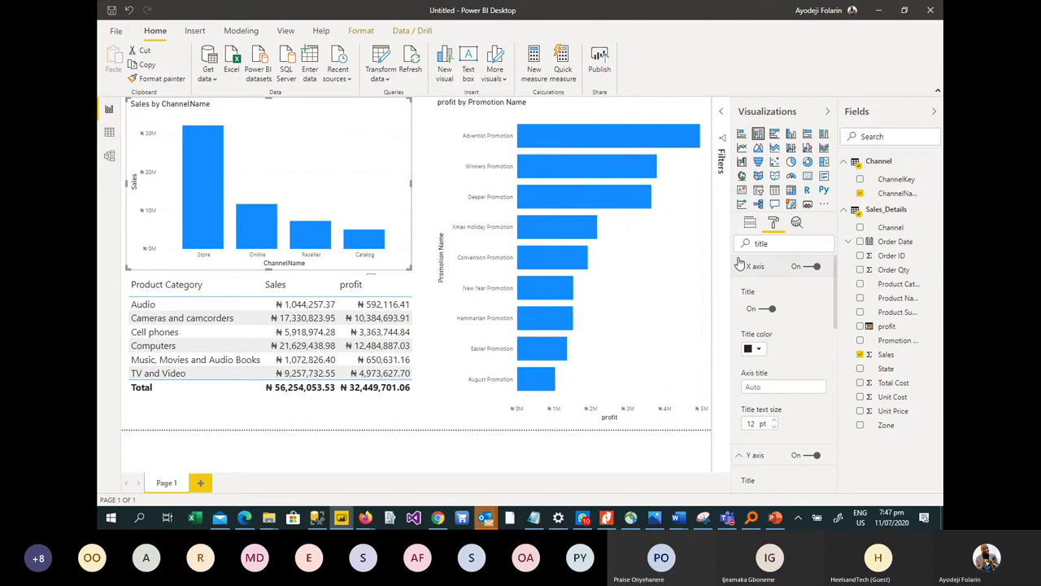
left_click(760, 350)
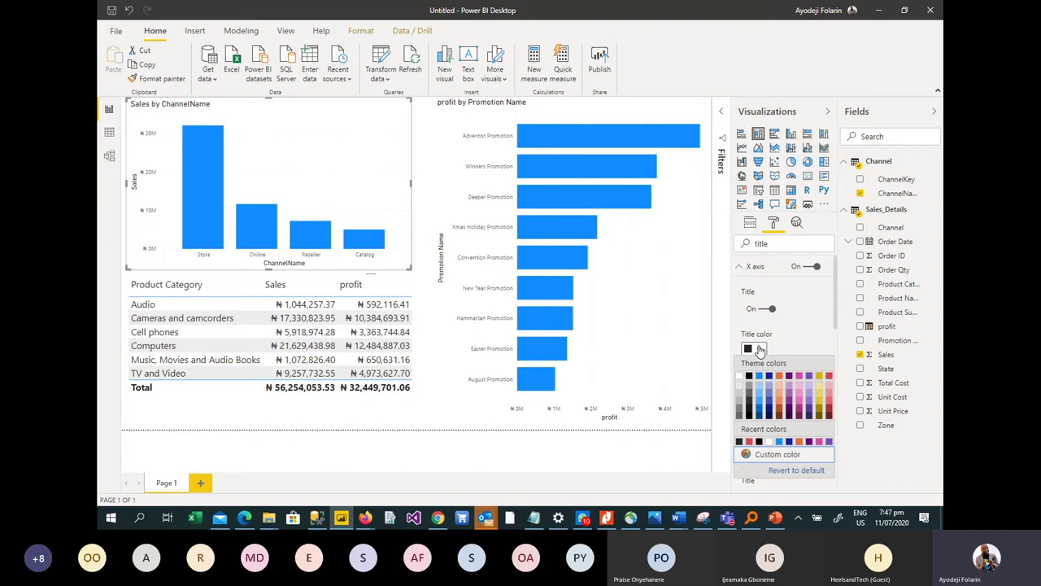
left_click(749, 442)
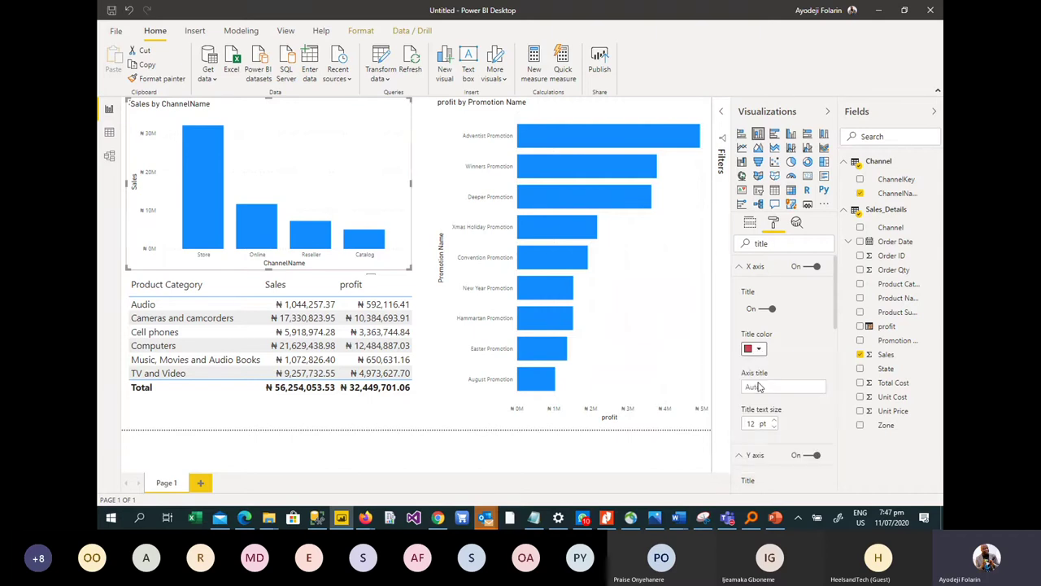
left_click(759, 349)
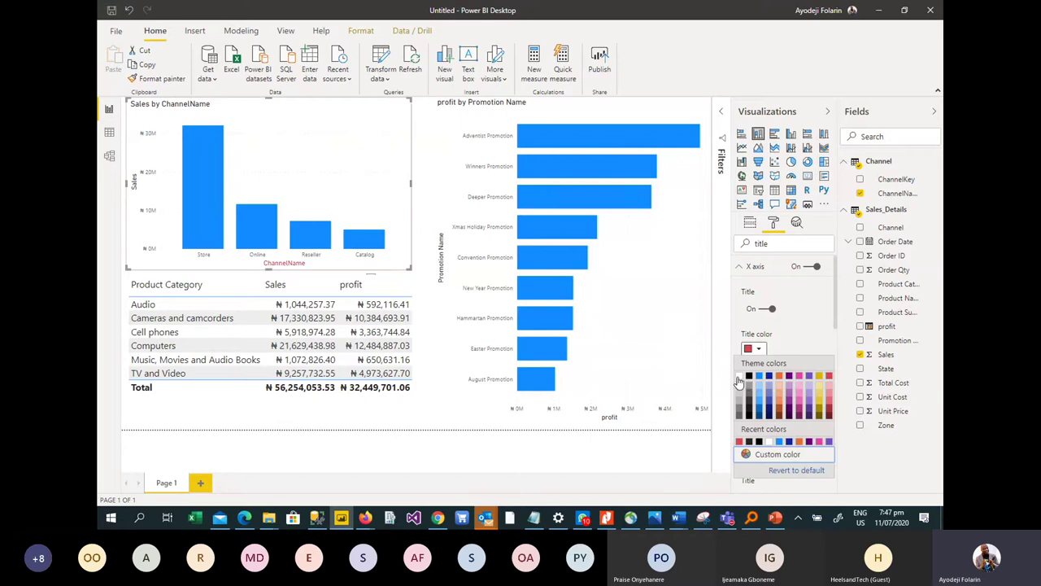
left_click(738, 377)
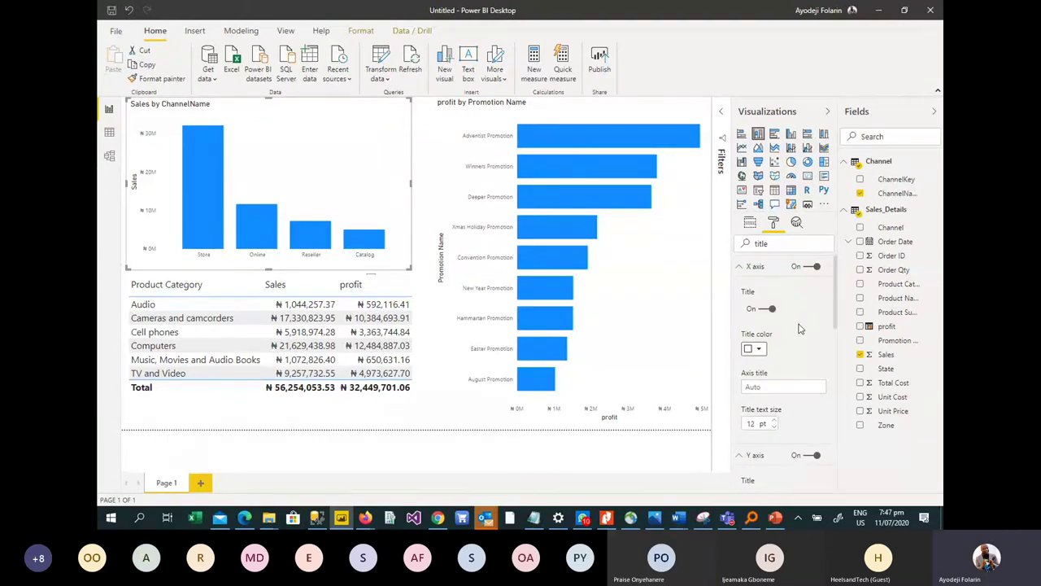
Step: Clear the formatting search and open the title formatting options of the Sales by ChannelName chart
scroll(799, 327, "down", 1)
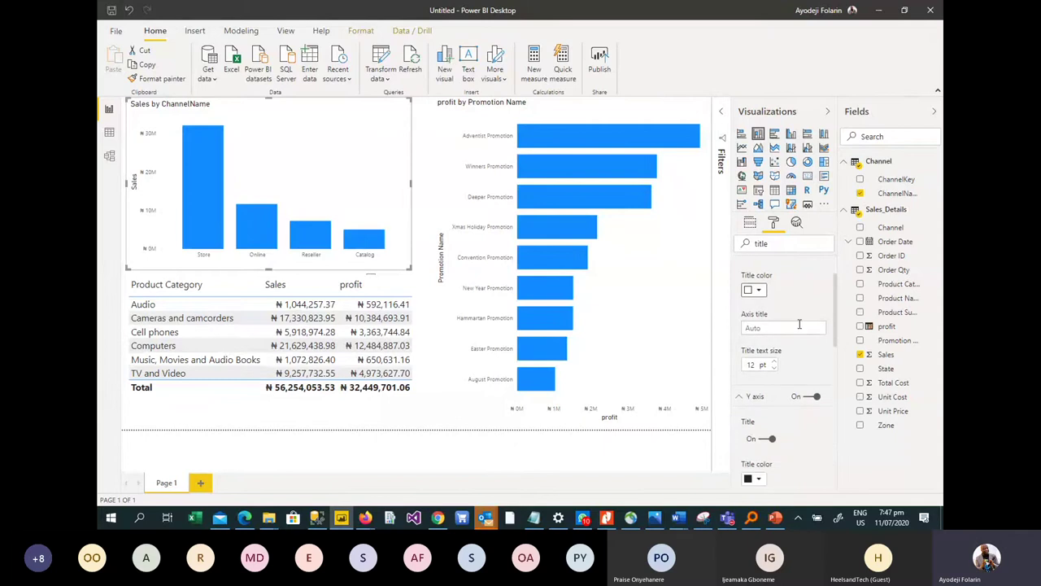
scroll(799, 326, "down", 1)
scroll(798, 328, "down", 2)
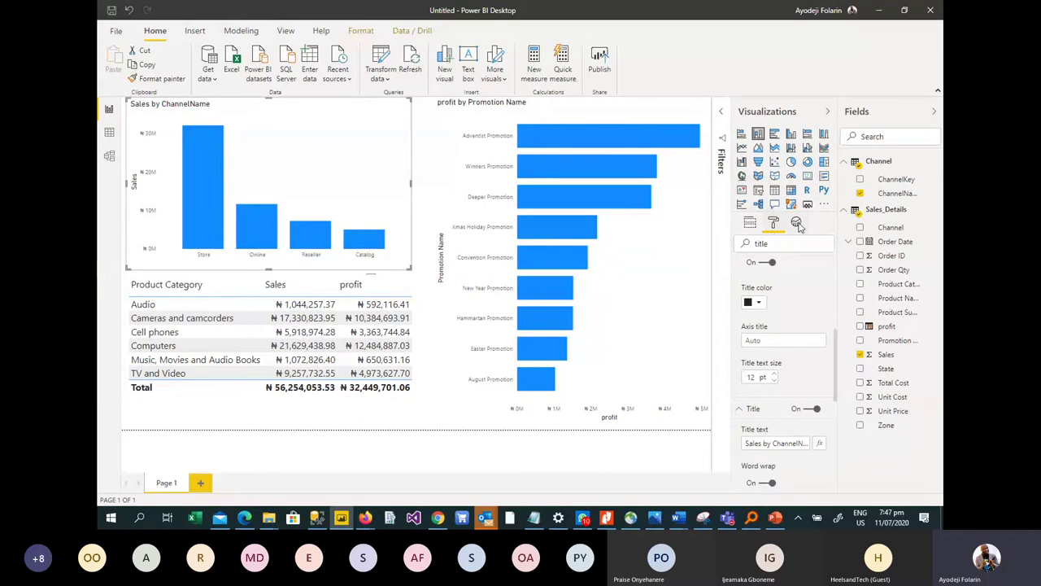
left_click(797, 223)
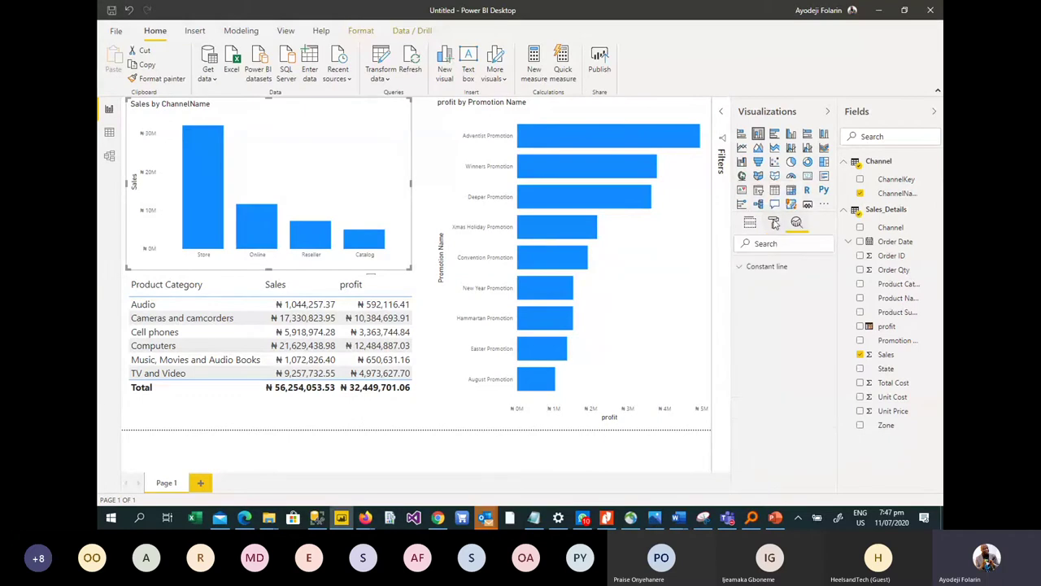
left_click(774, 224)
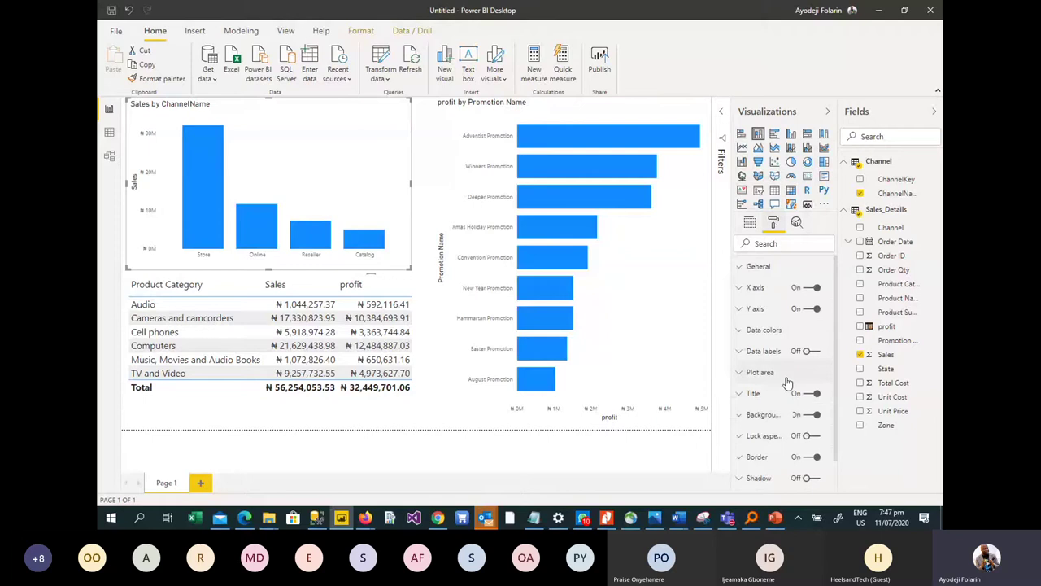
left_click(744, 396)
scroll(748, 383, "down", 3)
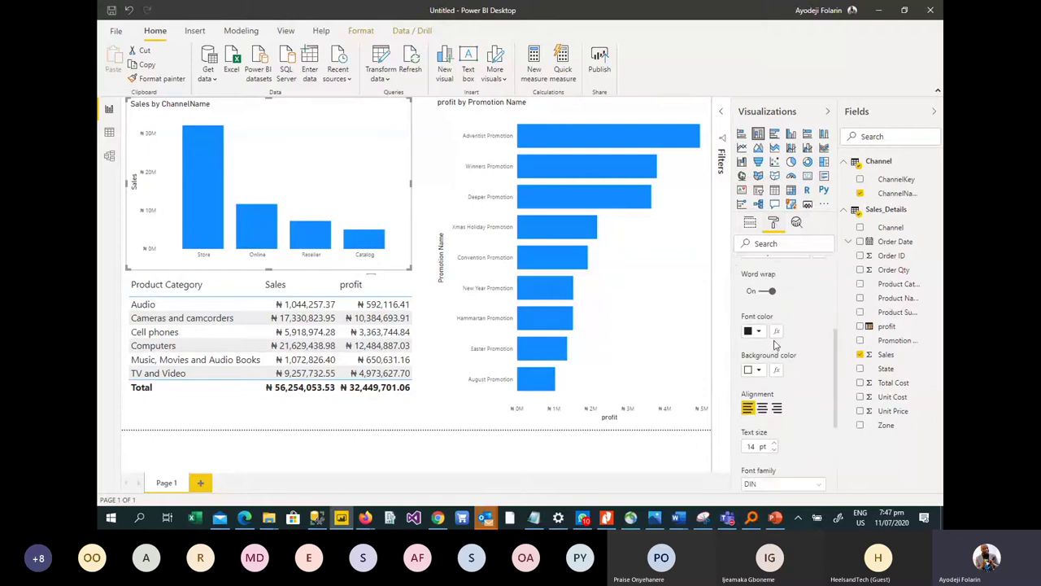
Step: Try to give the Sales by ChannelName chart's title a white font and a red background
left_click(759, 333)
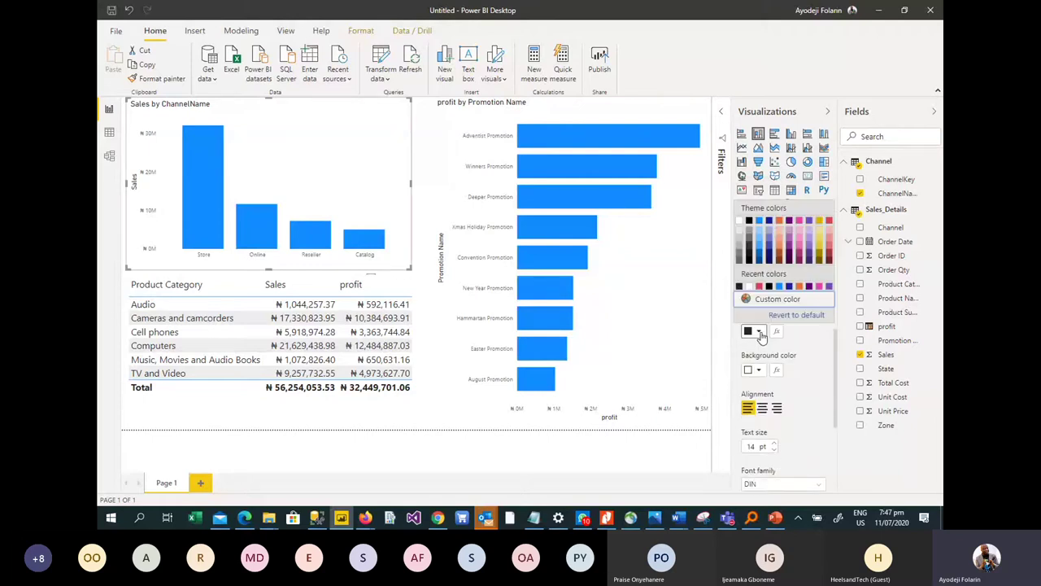
left_click(739, 224)
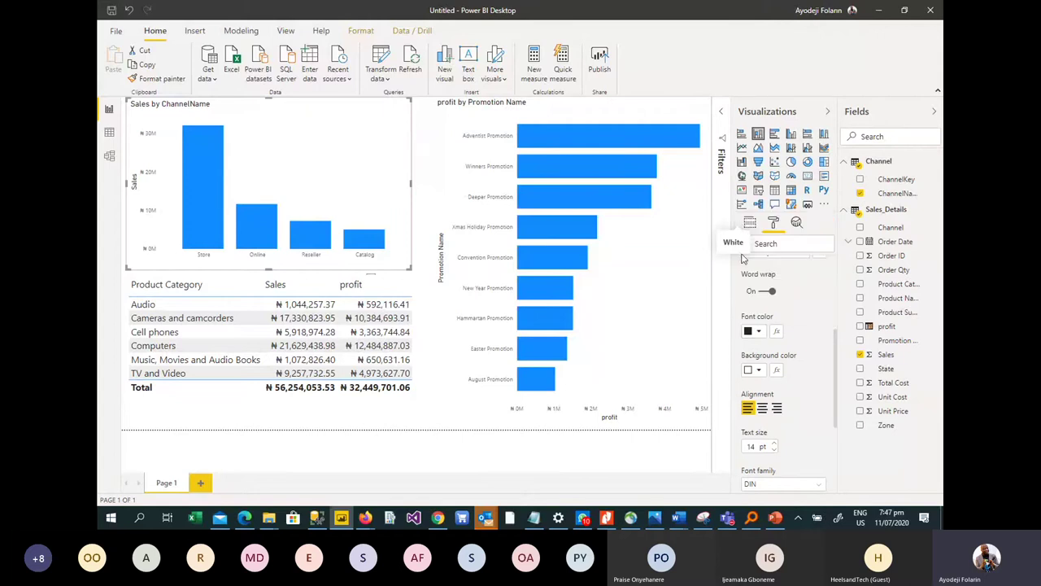
left_click(758, 371)
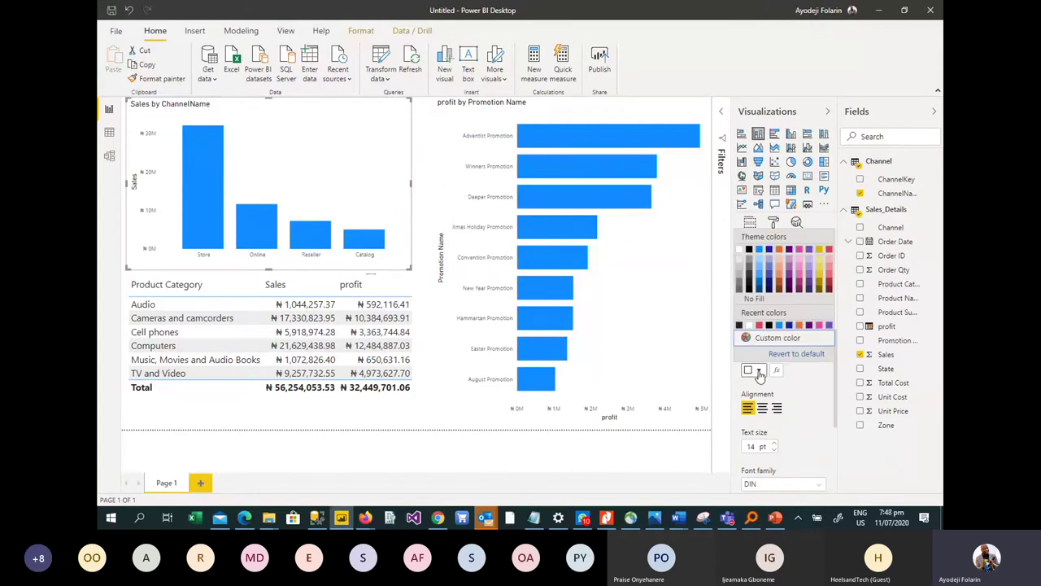
left_click(761, 325)
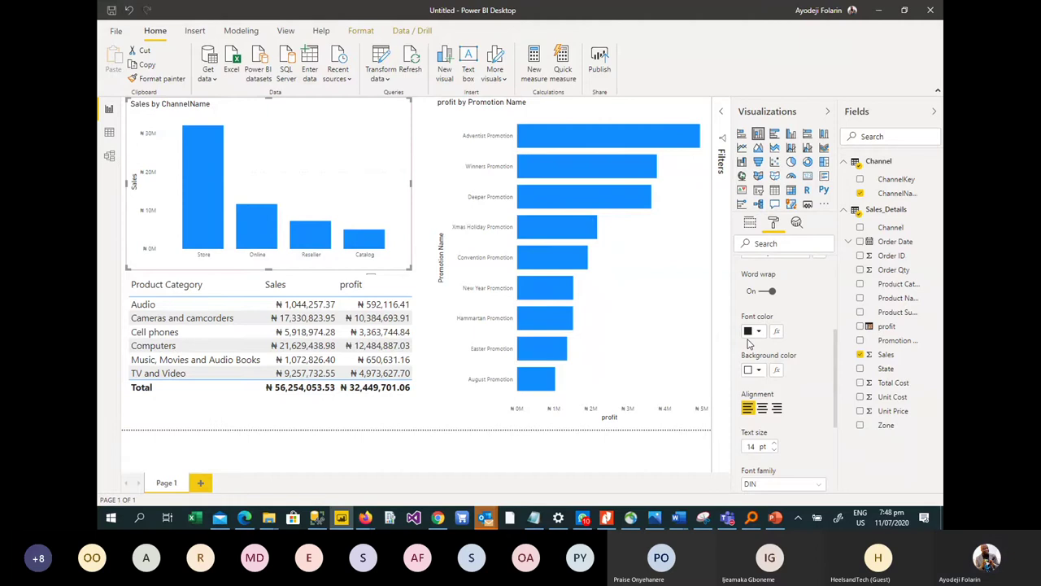
Step: Center the Sales by ChannelName chart's title and set its font color to white on a red background
left_click(762, 409)
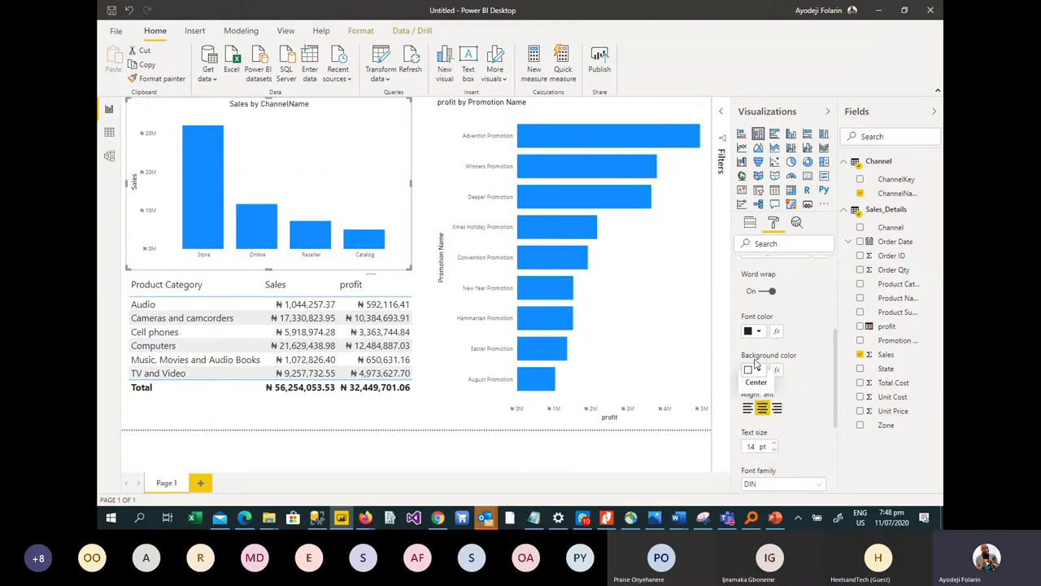
left_click(759, 333)
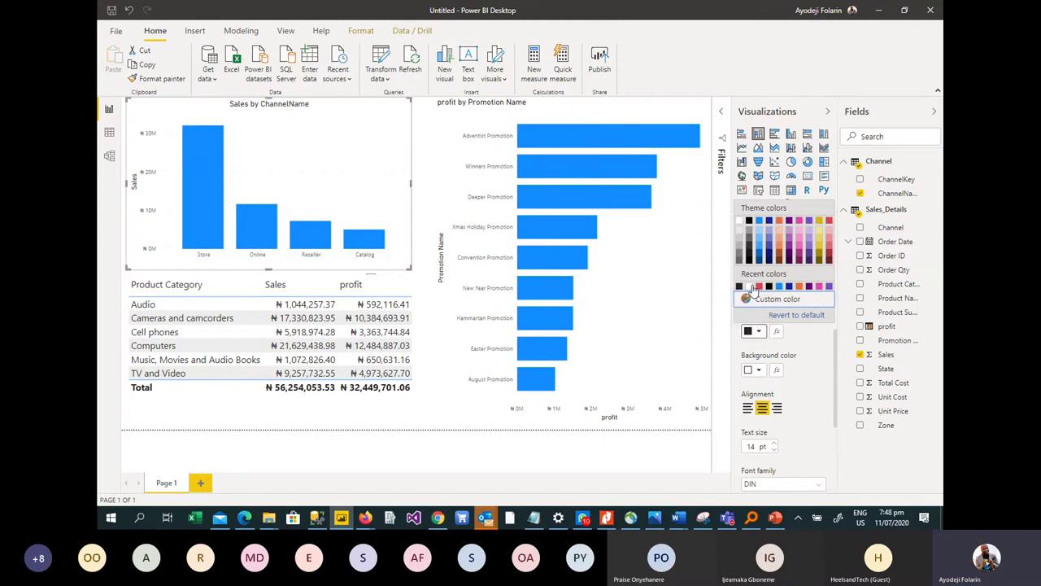
left_click(750, 288)
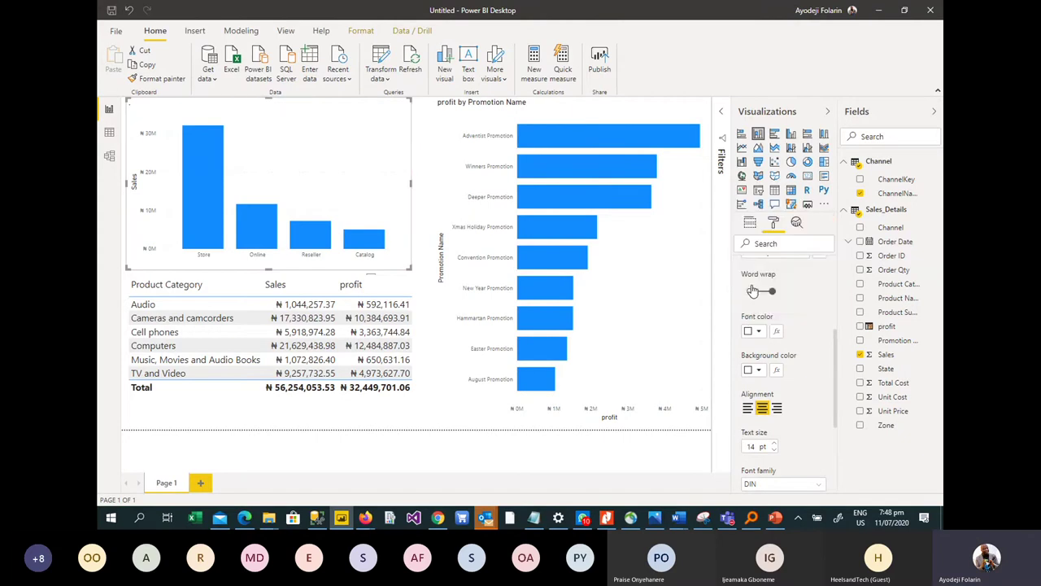
left_click(758, 370)
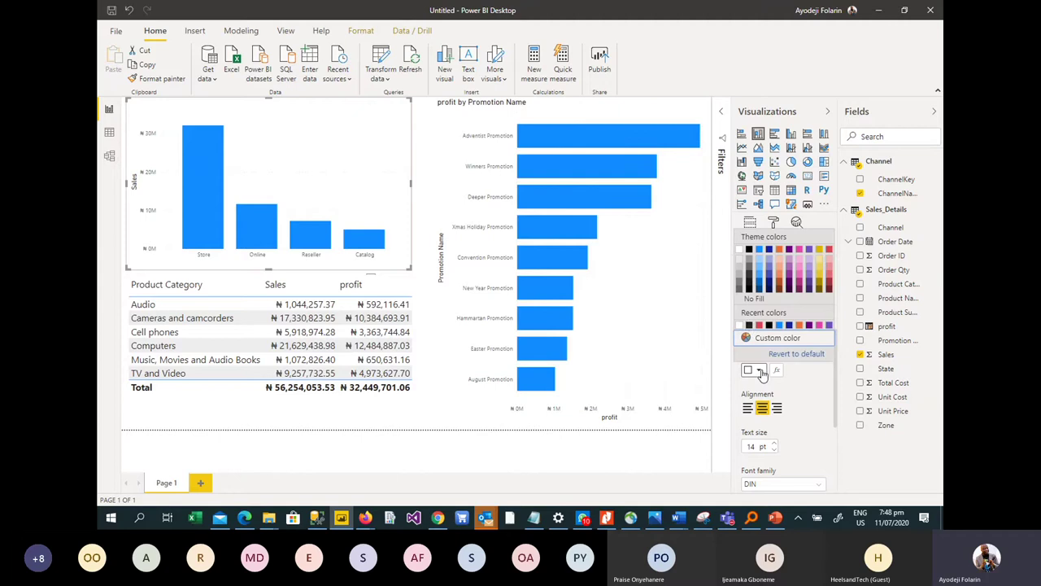
left_click(760, 327)
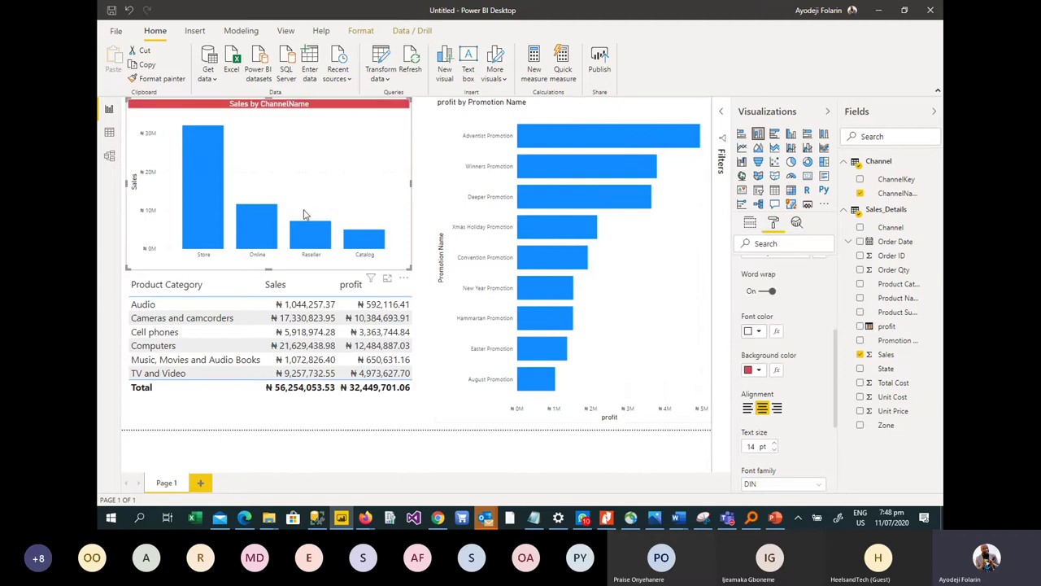
Step: Increase the text size of the Sales by ChannelName chart's title to 17 pt
left_click(775, 444)
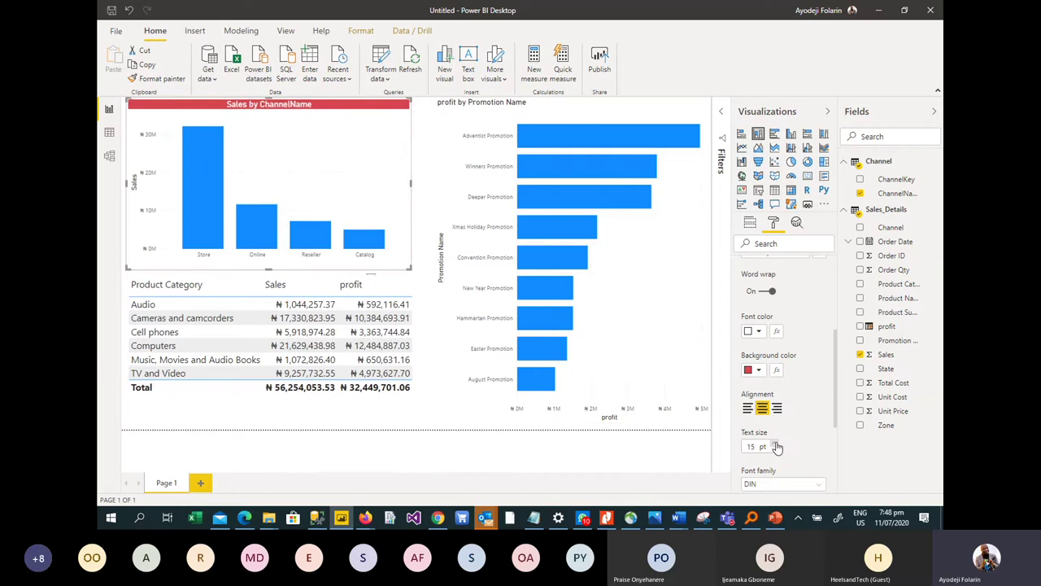
left_click(775, 444)
left_click(776, 444)
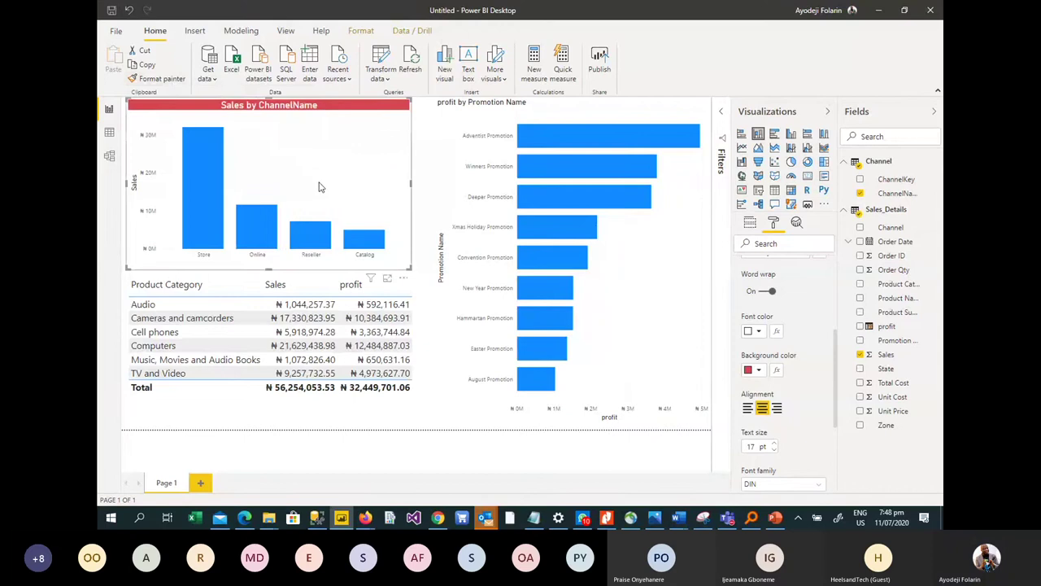
Step: Copy the Sales by ChannelName chart's formatting onto the profit by Promotion Name chart with Format painter
left_click(162, 80)
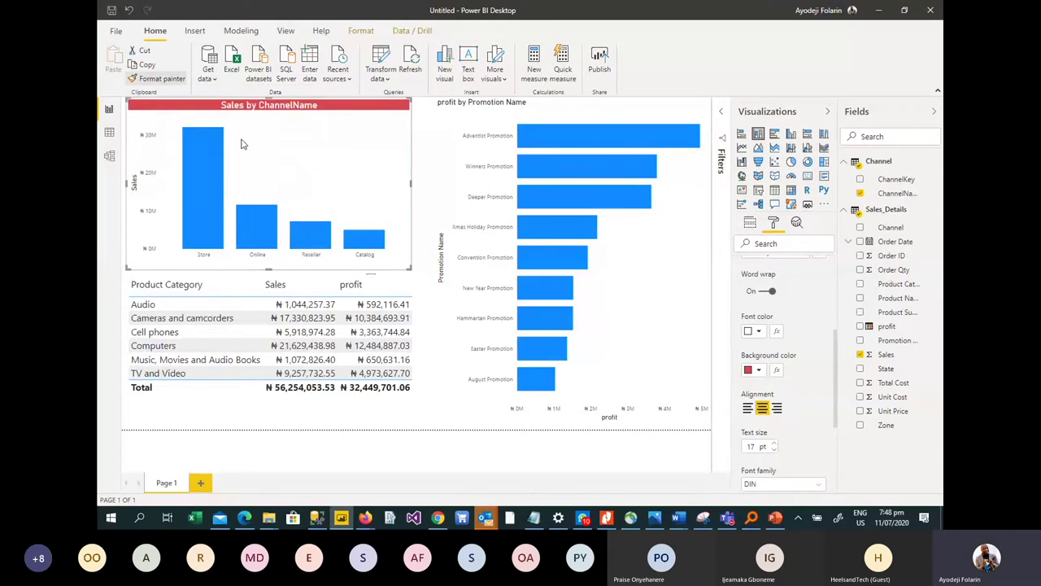
left_click(662, 242)
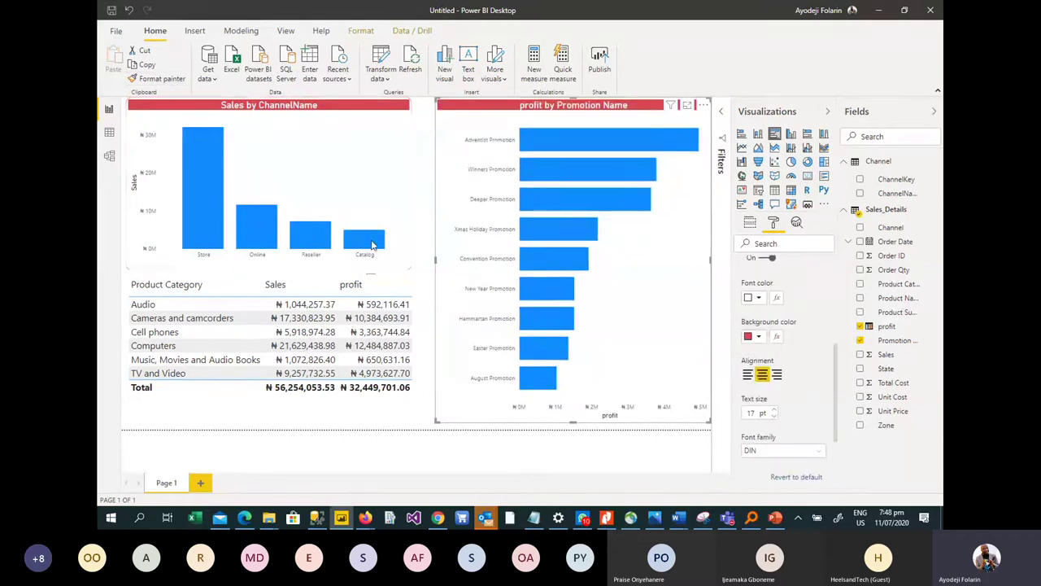
Step: Turn on data labels for the Sales by ChannelName chart
mouse_move(373, 244)
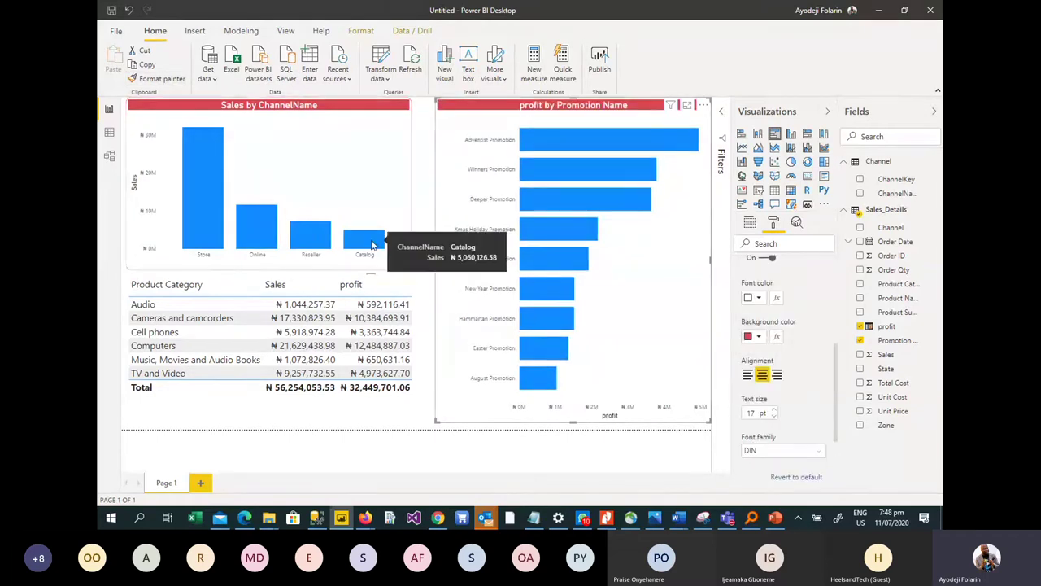
left_click(402, 154)
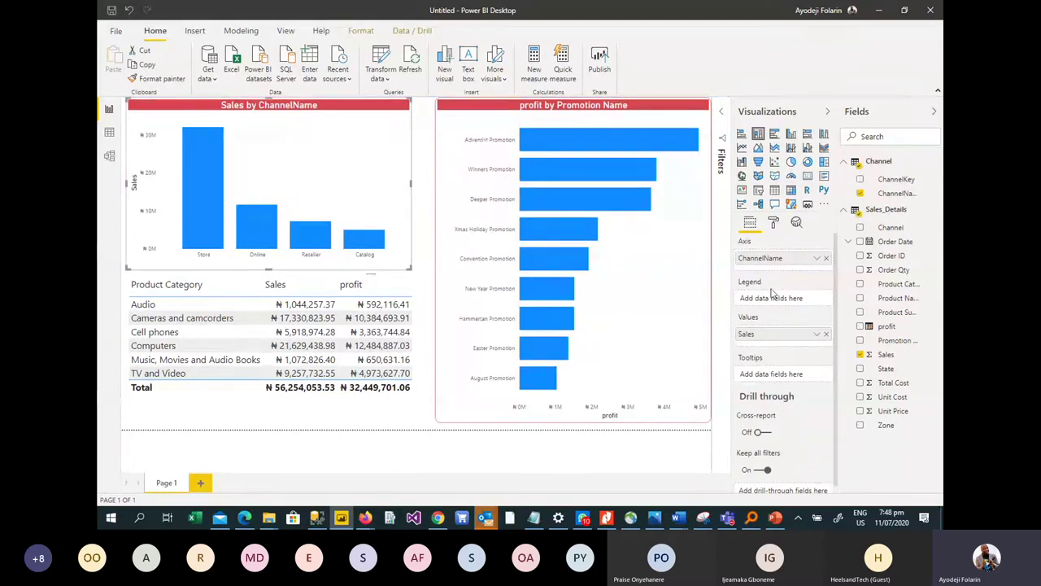
left_click(774, 224)
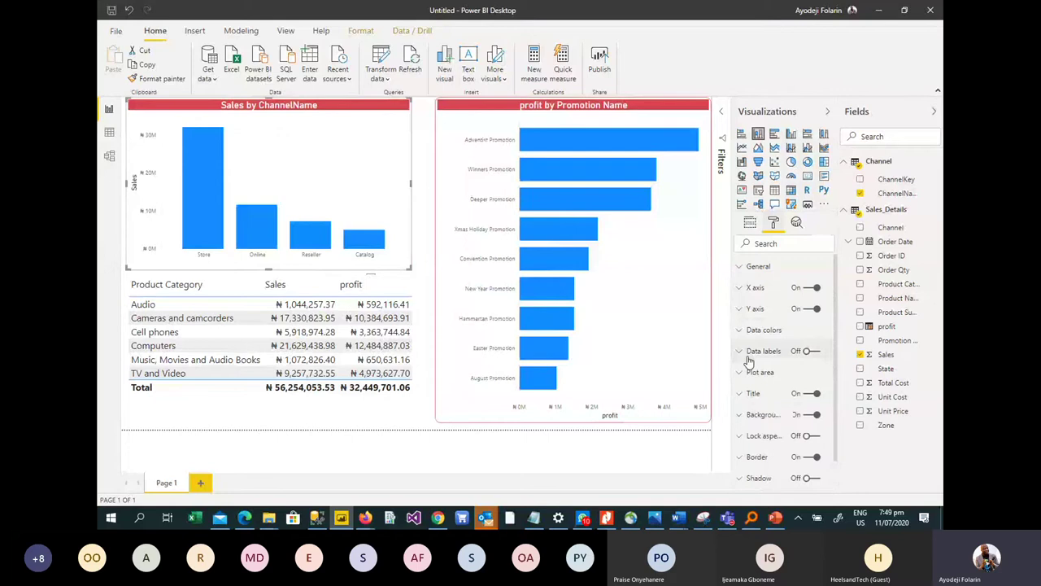
left_click(814, 351)
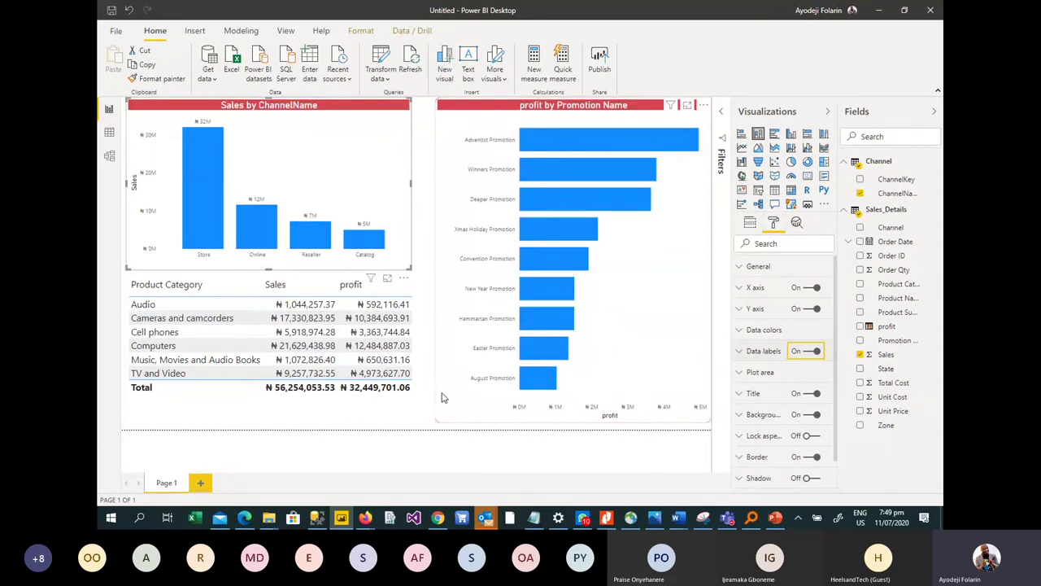
Step: Reduce the height of the profit by Promotion Name chart to free space beneath it on the page
left_click(582, 420)
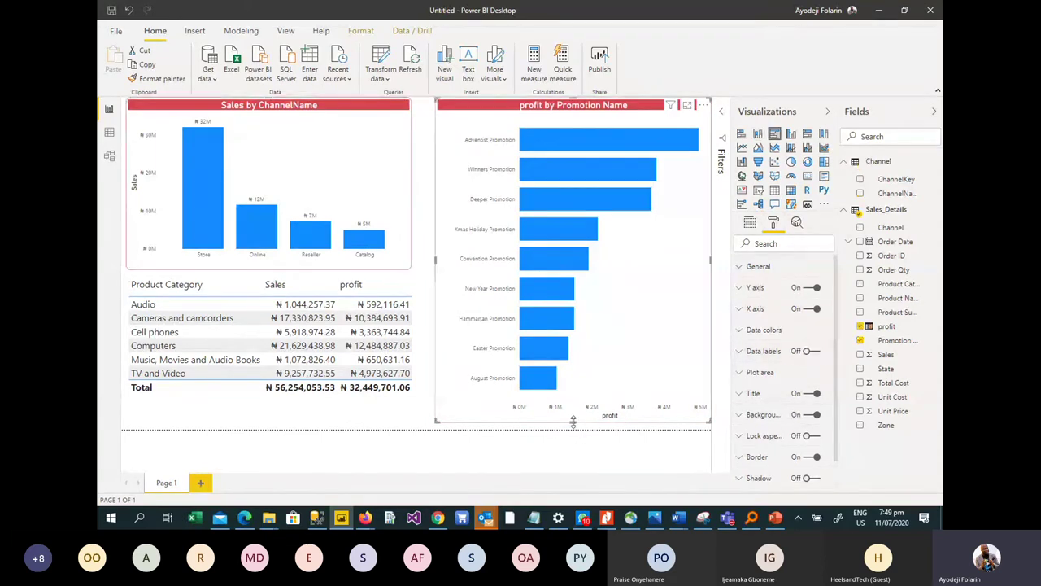
left_click_drag(572, 342, 572, 340)
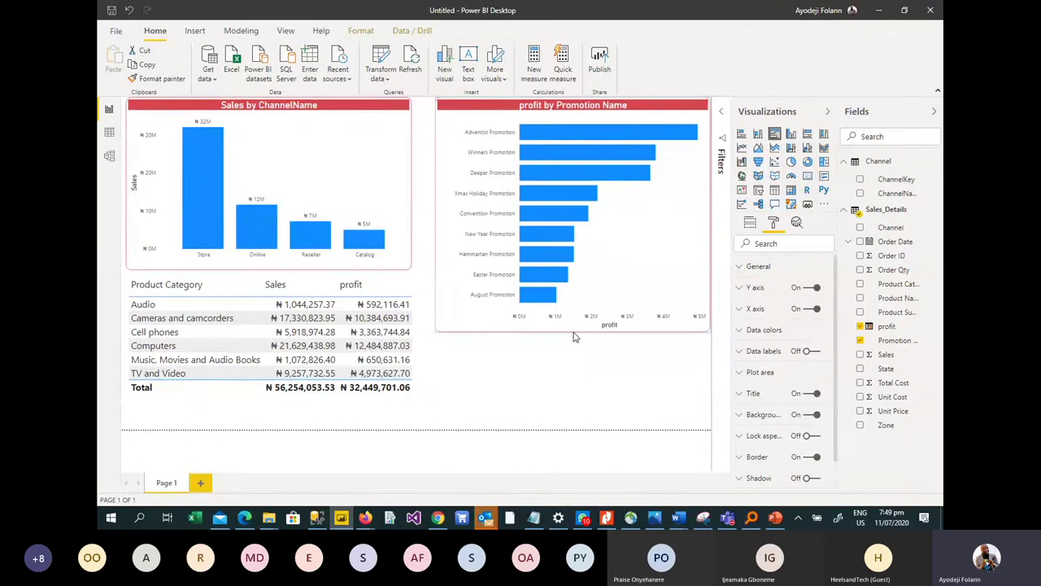
left_click(572, 387)
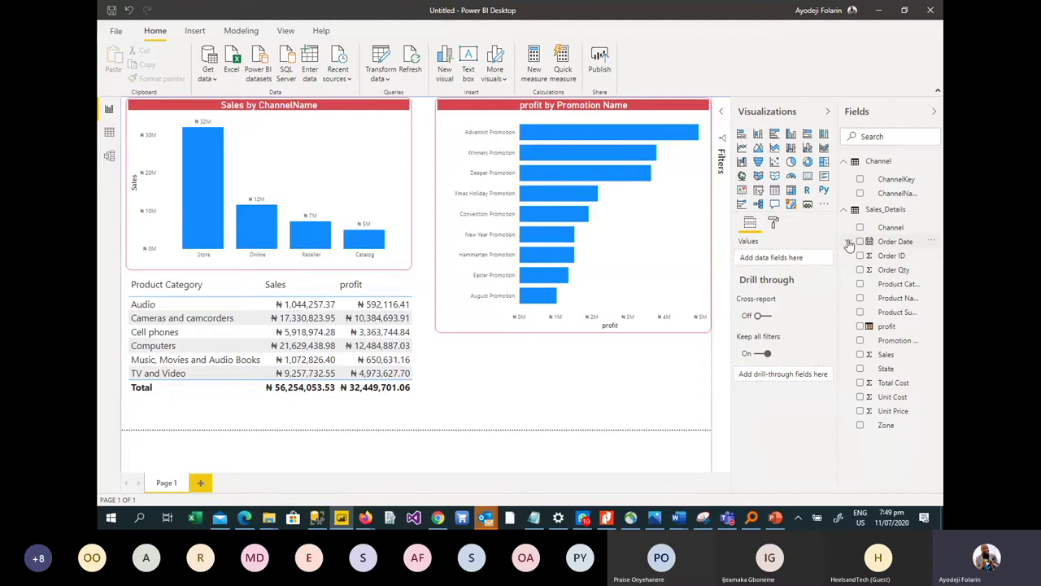
Step: Add a slicer for the Year level of the Order Date hierarchy and show it as a list
left_click(848, 241)
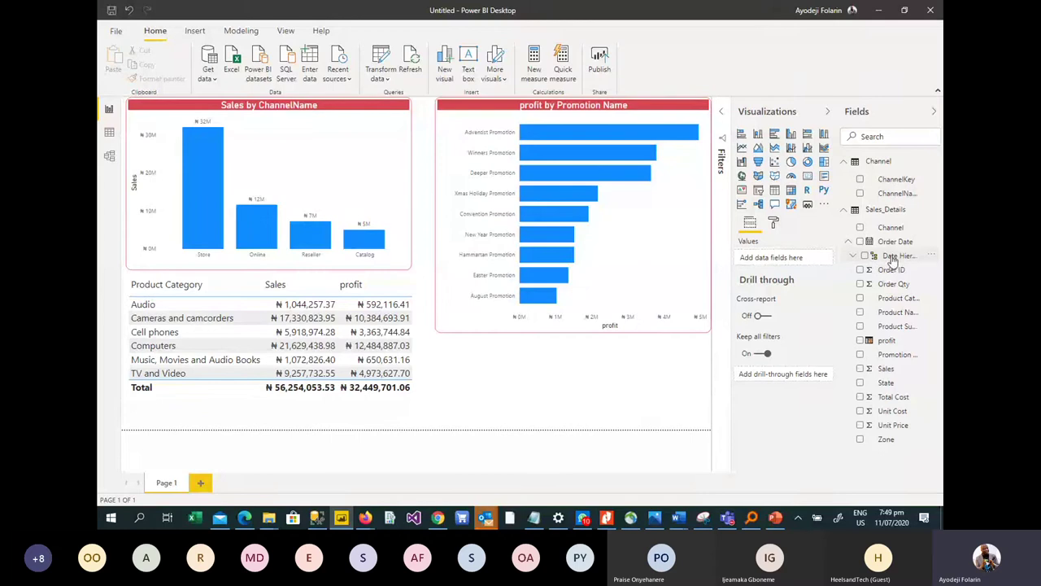
left_click(852, 257)
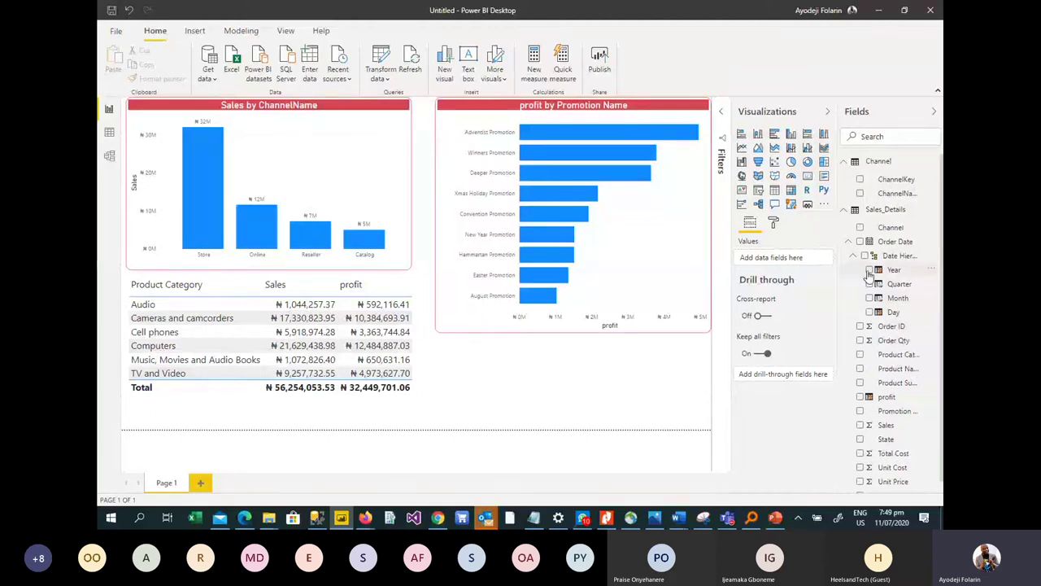
left_click(760, 194)
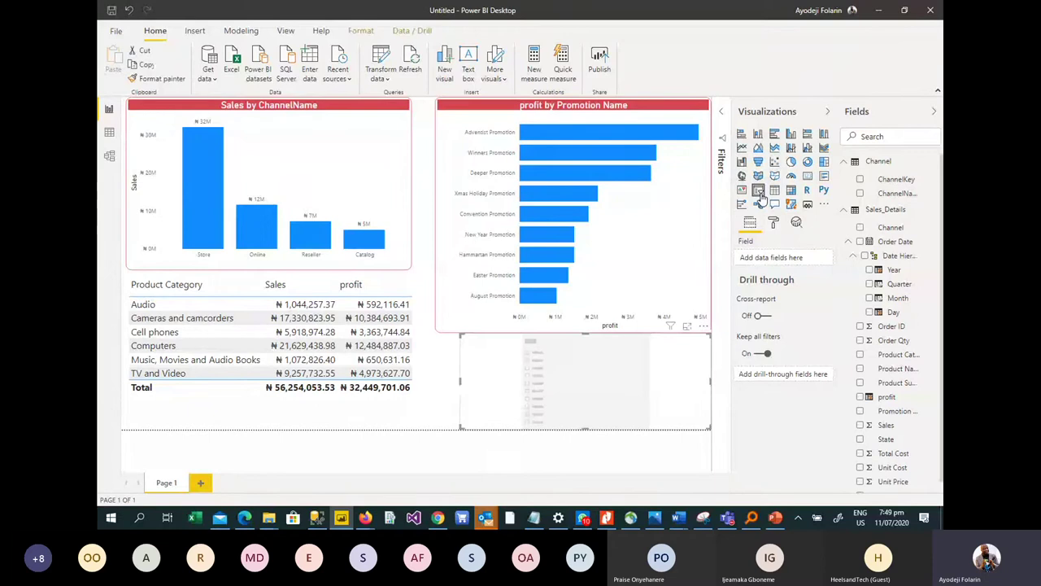
left_click(870, 270)
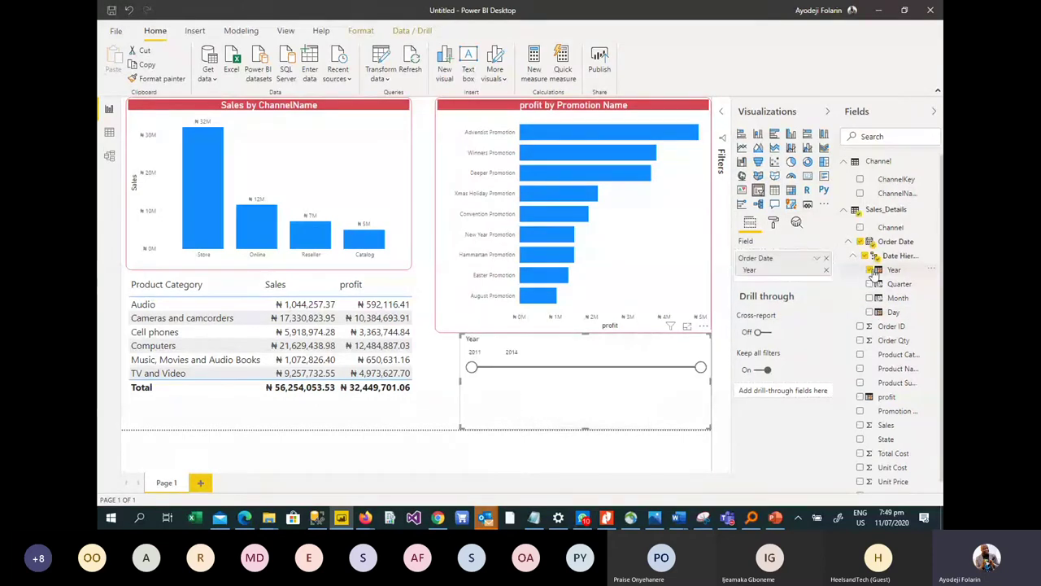
left_click(705, 340)
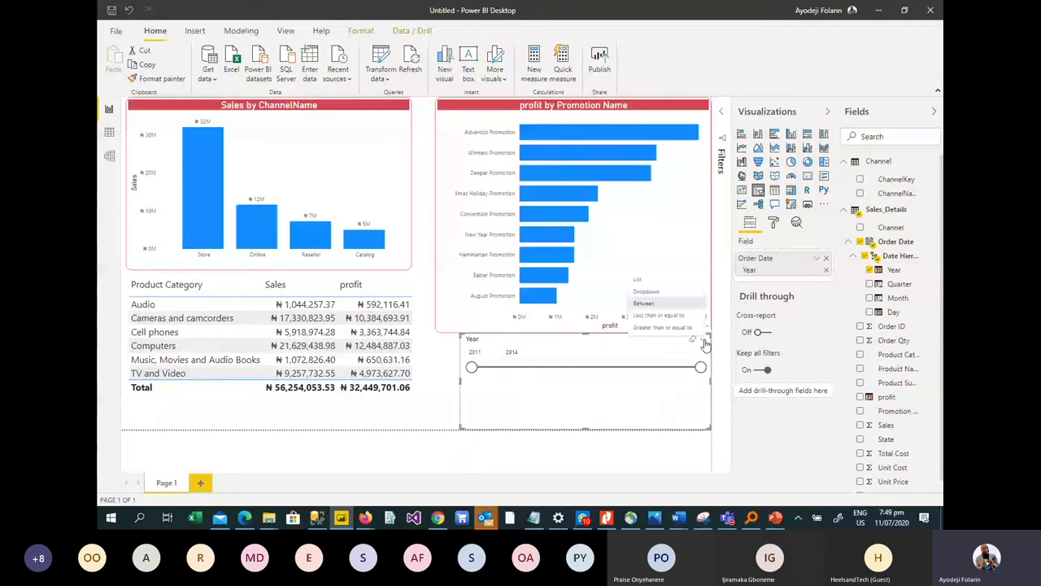
left_click(652, 282)
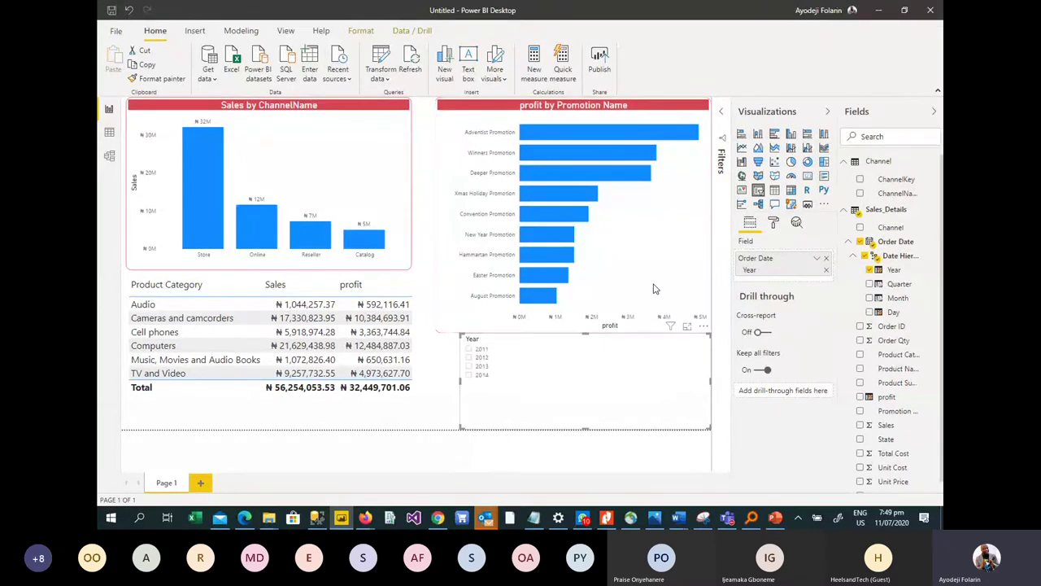
Step: Filter the report by each year from 2011 to 2014 in turn, ending on 2014, and narrow the Year slicer
left_click(469, 366)
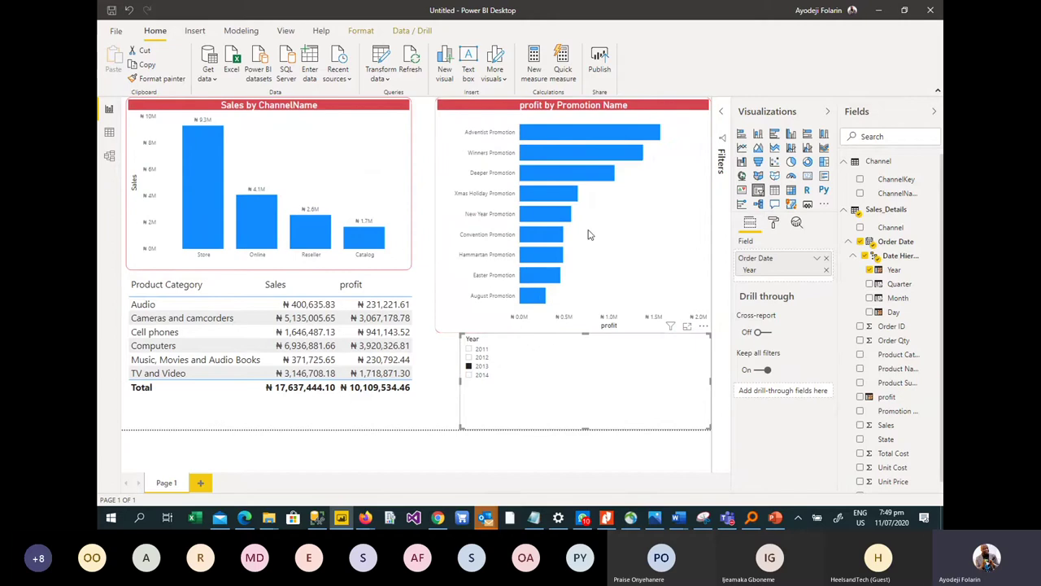
left_click(486, 379)
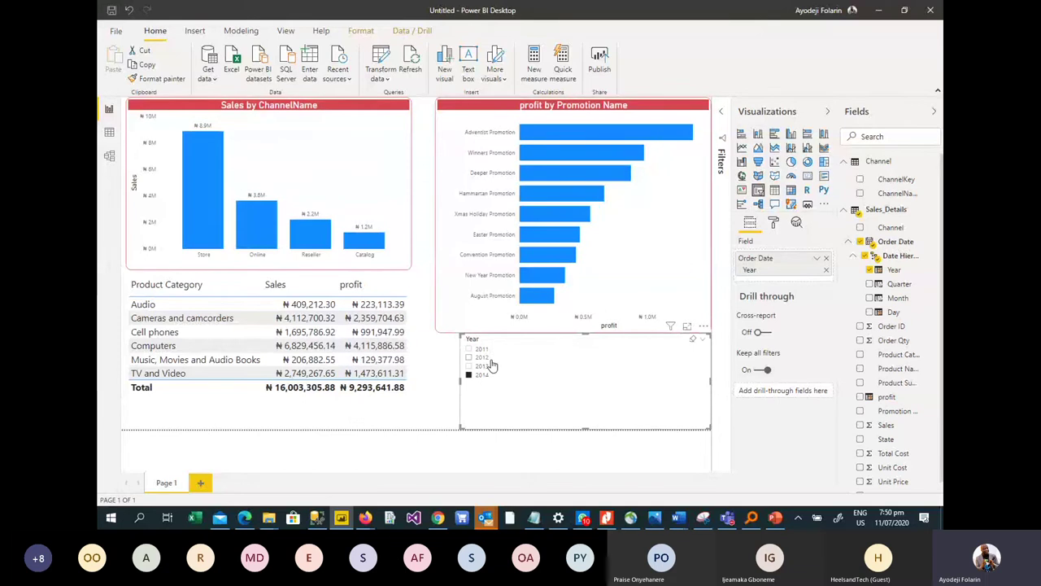
left_click(479, 362)
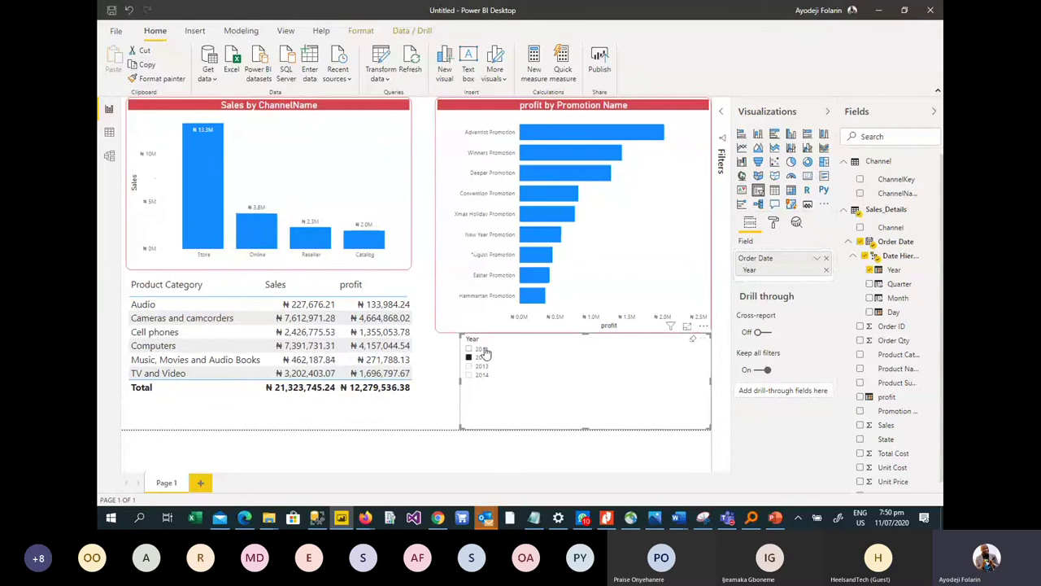
left_click(483, 351)
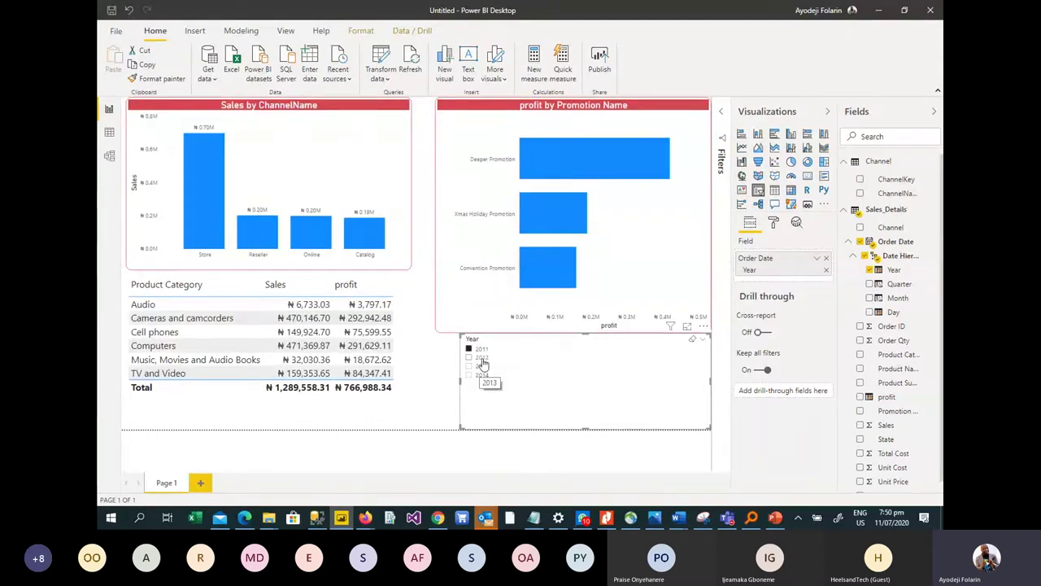
left_click(481, 358)
left_click(482, 366)
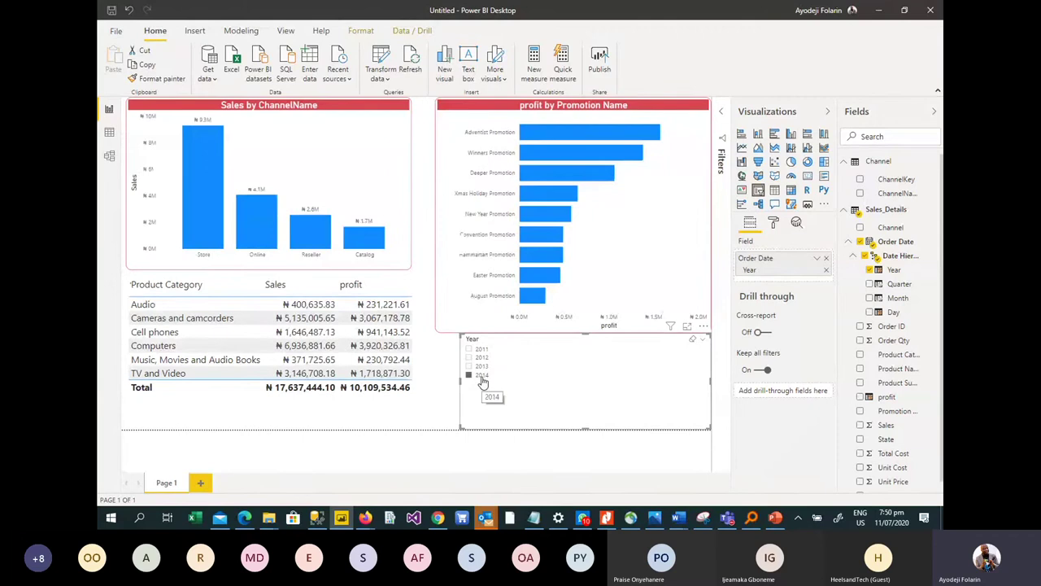
left_click(481, 375)
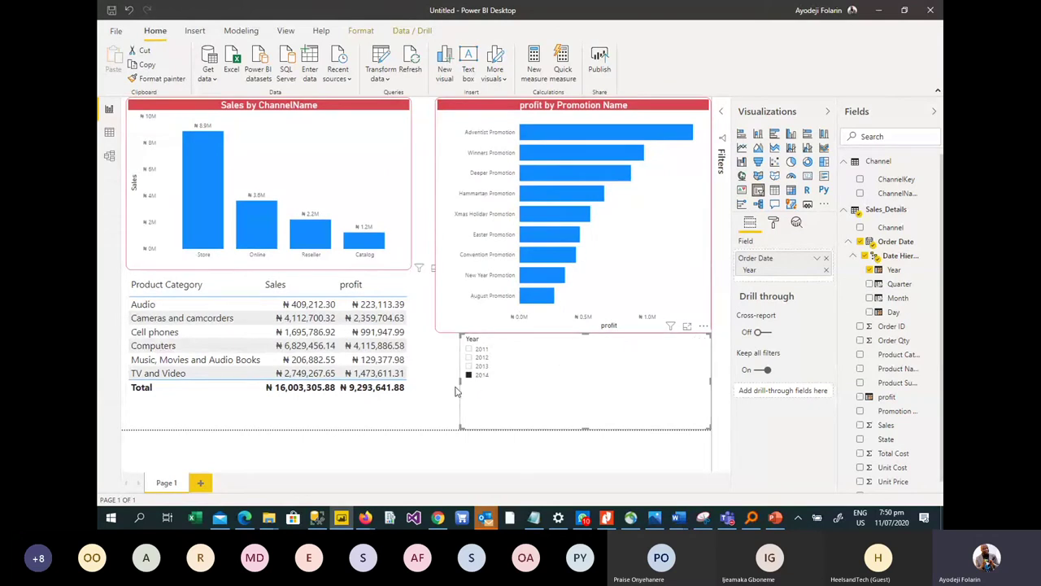
left_click_drag(459, 379, 574, 395)
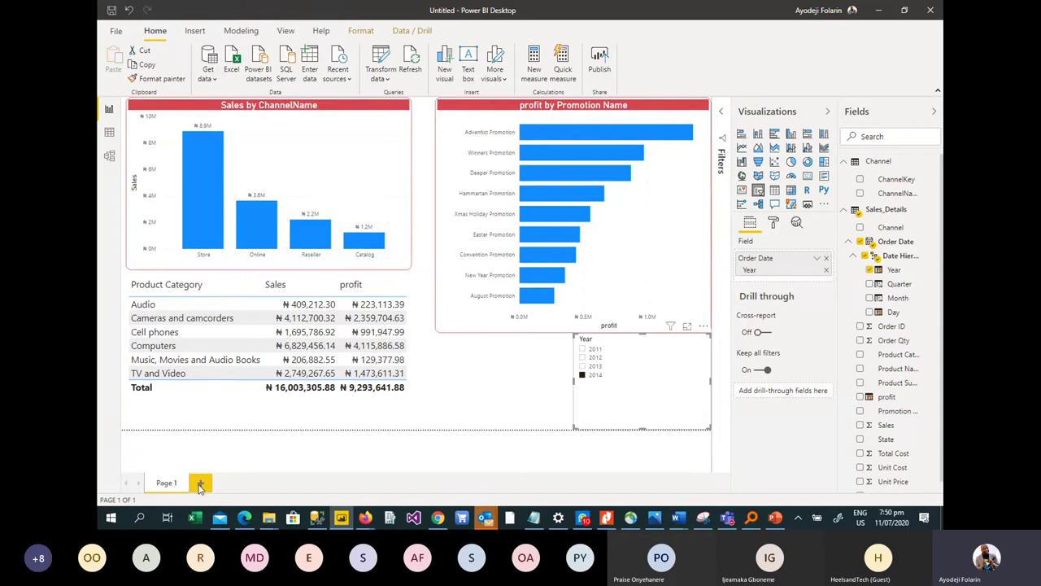
Step: Add a new report page and insert a Q&A visual enlarged to about two thirds of the page width and full height
left_click(200, 482)
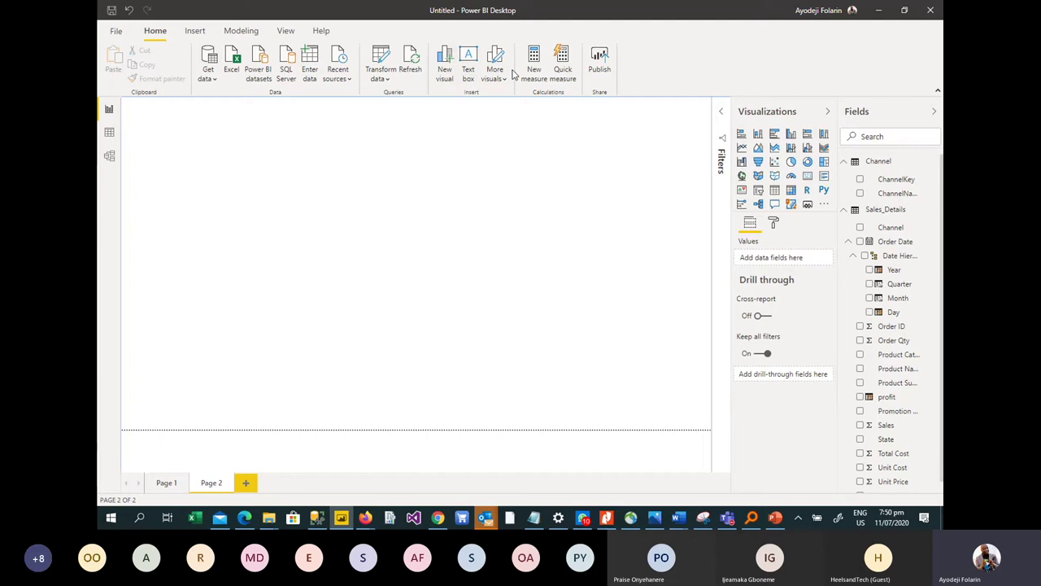
left_click(194, 32)
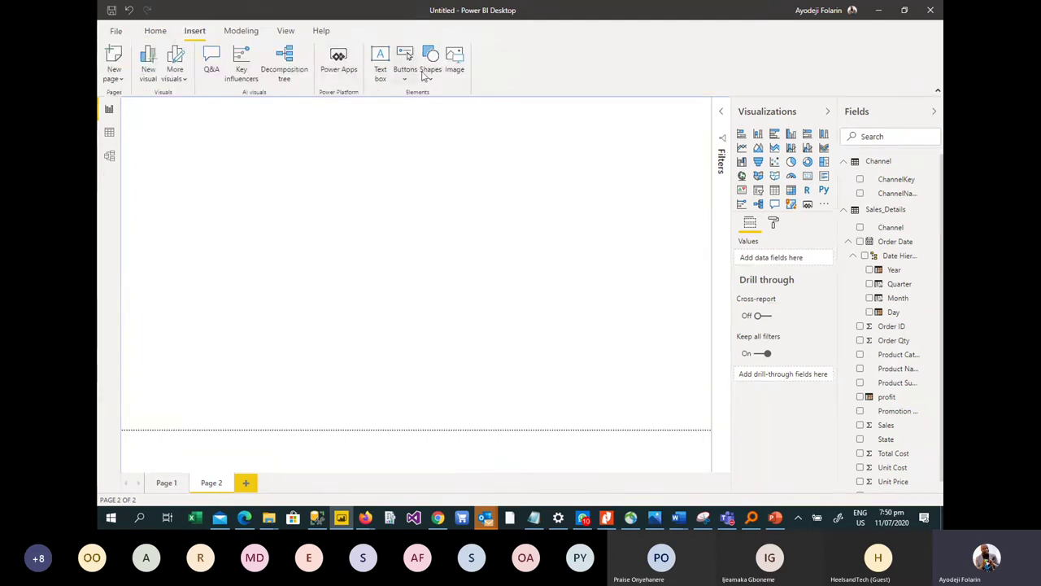
left_click(213, 63)
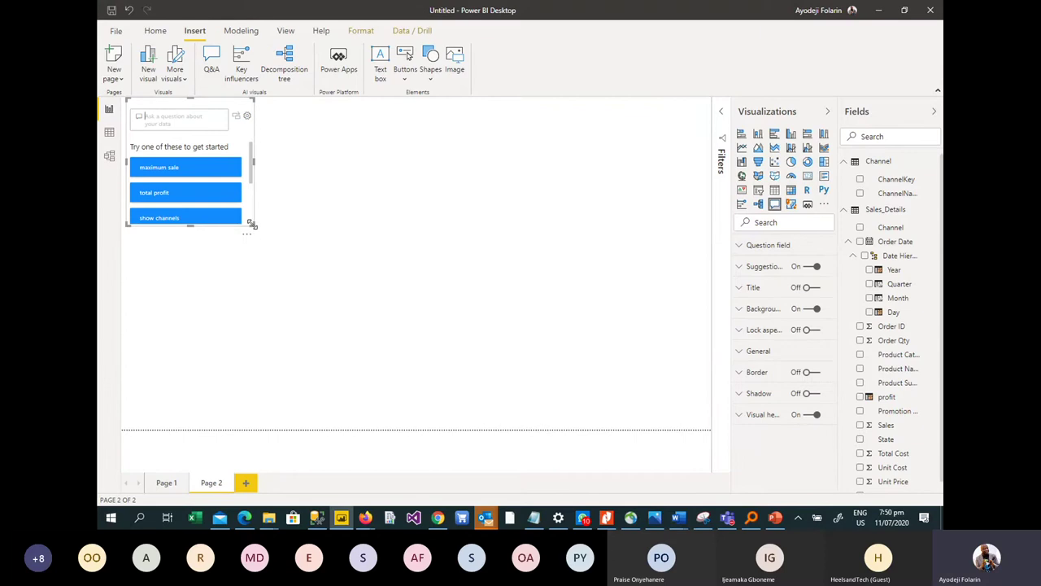
left_click_drag(252, 225, 501, 430)
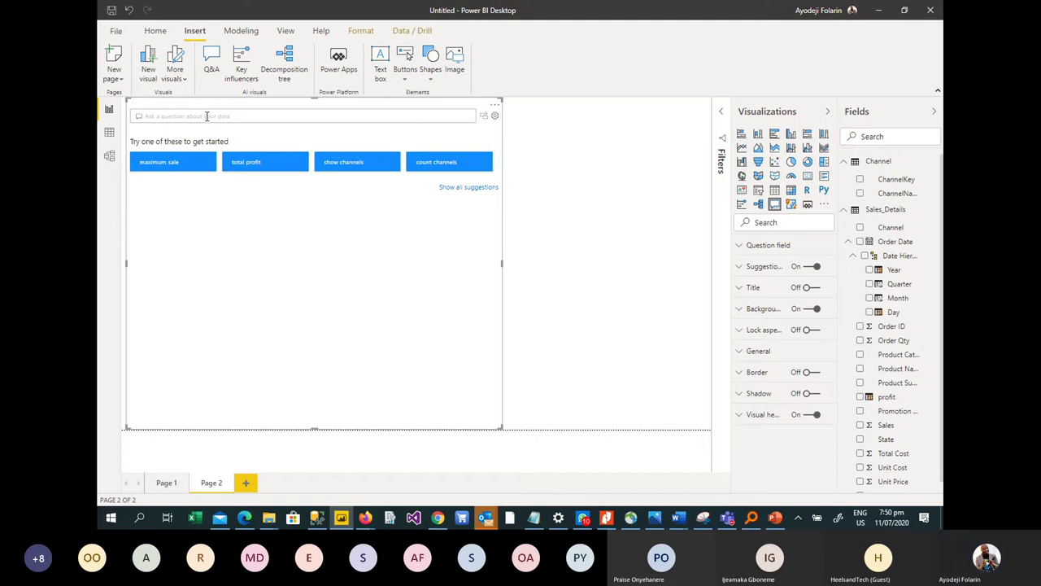
Step: Ask the Q&A visual for "sales by state as pie"
type("sales")
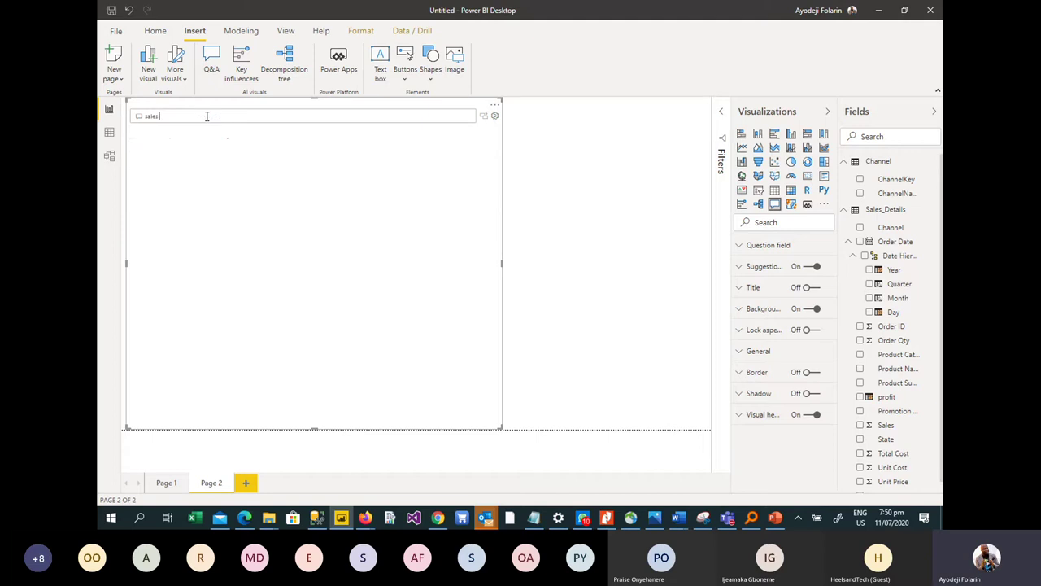
type(" by state")
type("as ple")
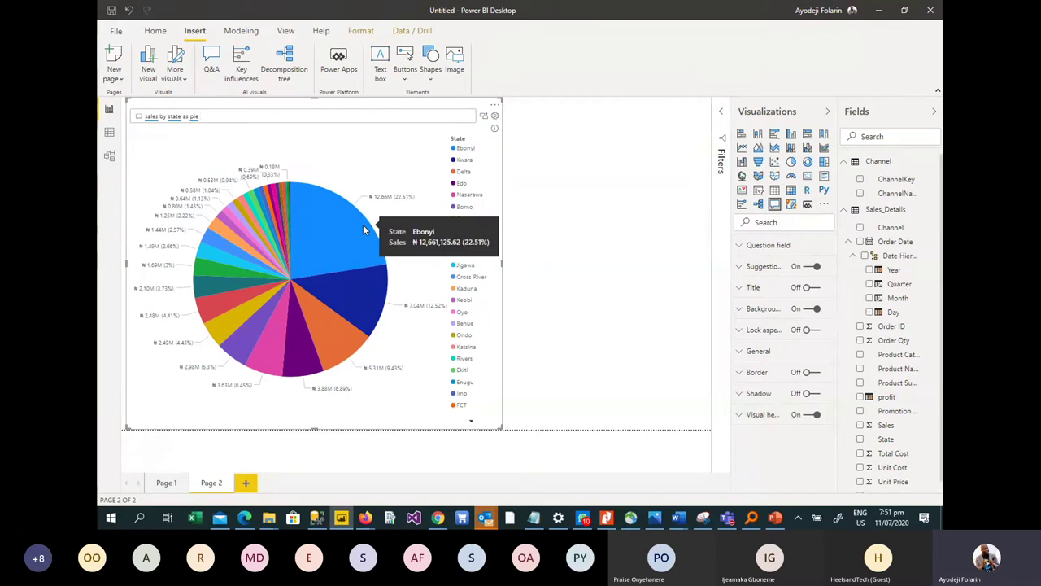
Step: Change the Q&A question to "sales by state as map" and examine the bubble for the state with the largest sales
key("BackSpace")
key("BackSpace")
key("BackSpace")
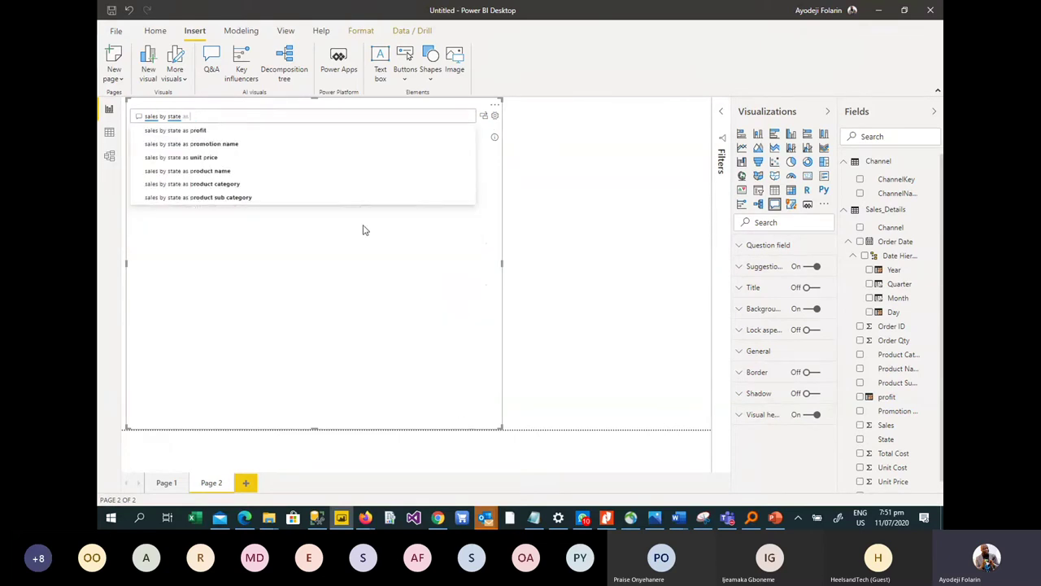
type("ap")
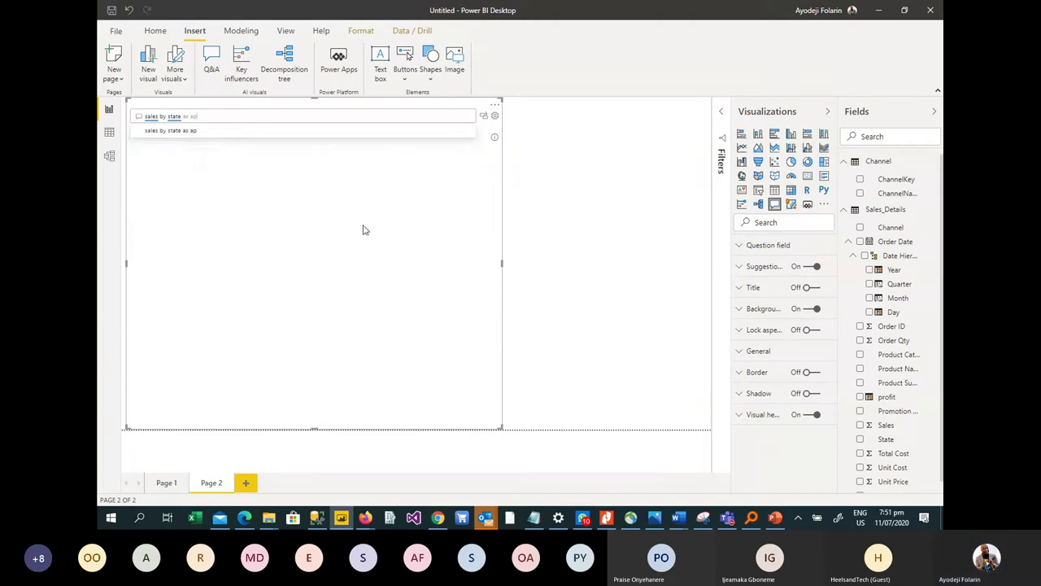
key("BackSpace")
key("BackSpace")
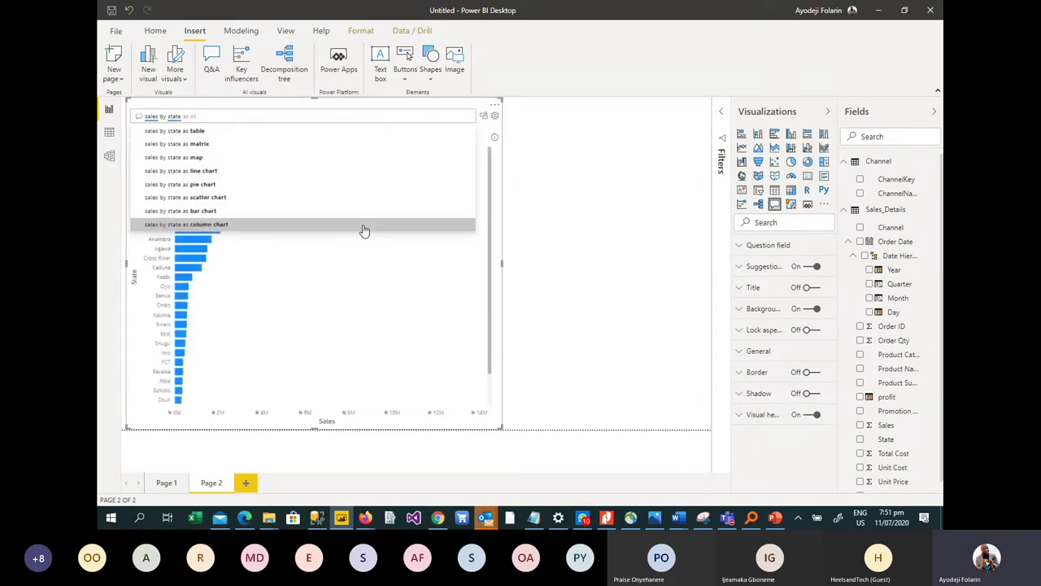
type("mp")
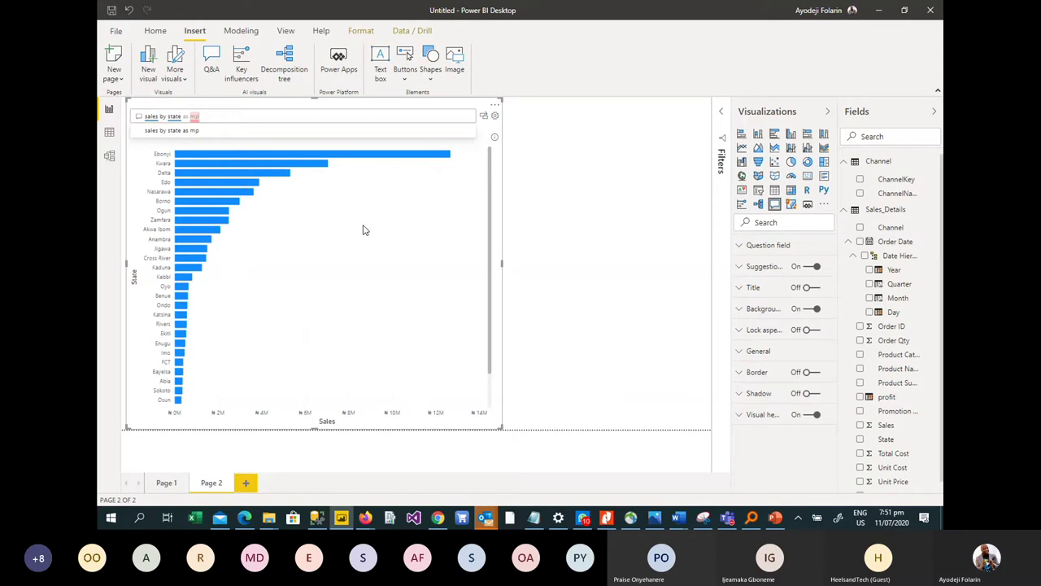
key("BackSpace")
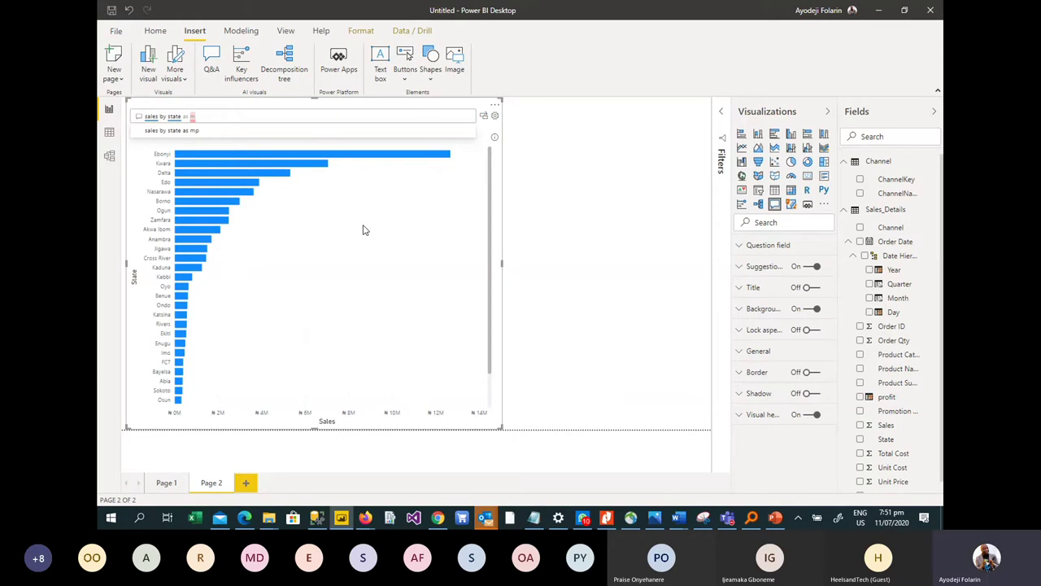
type("a")
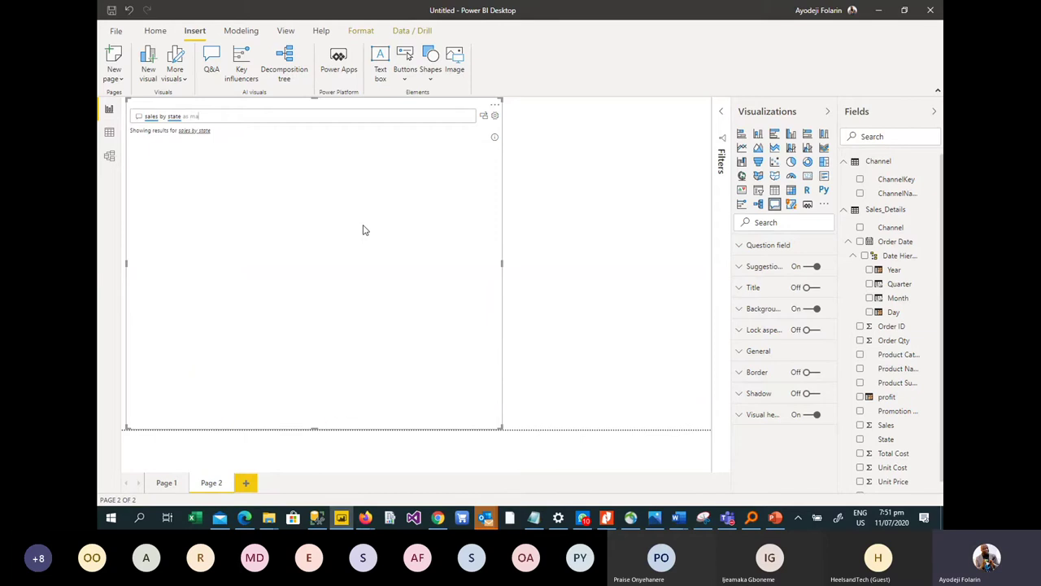
type("p")
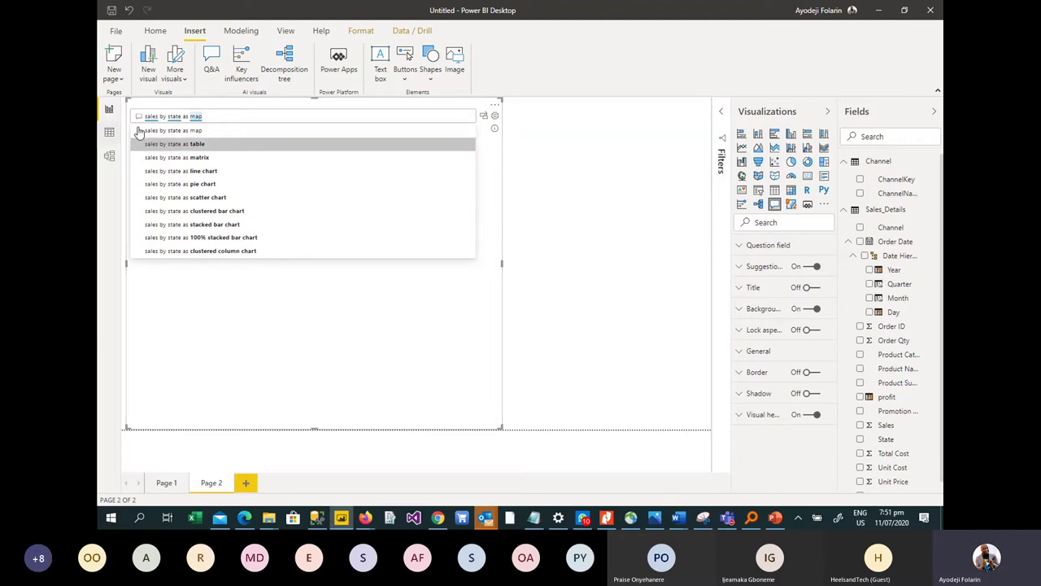
left_click(191, 131)
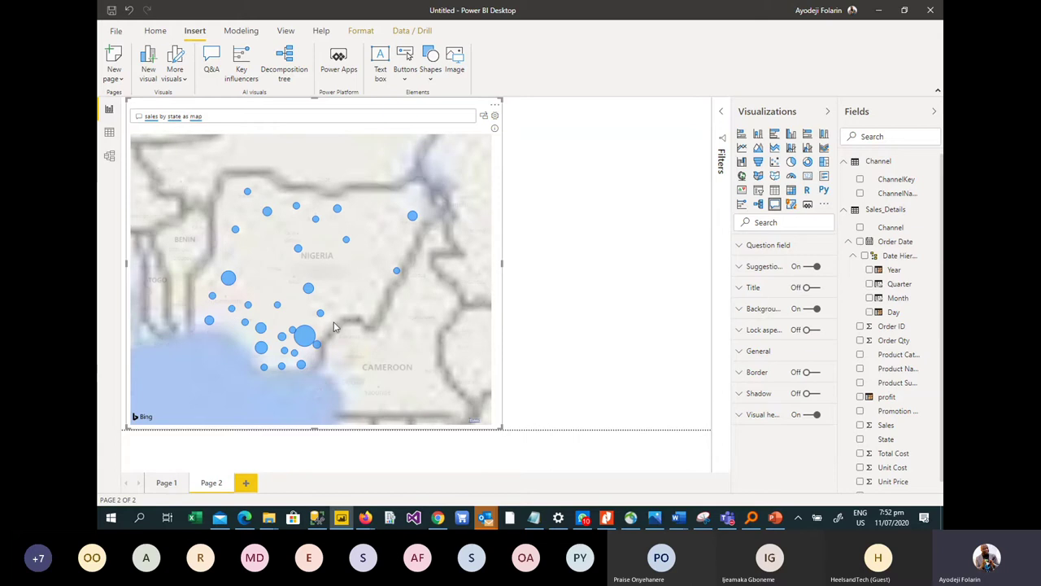
mouse_move(305, 344)
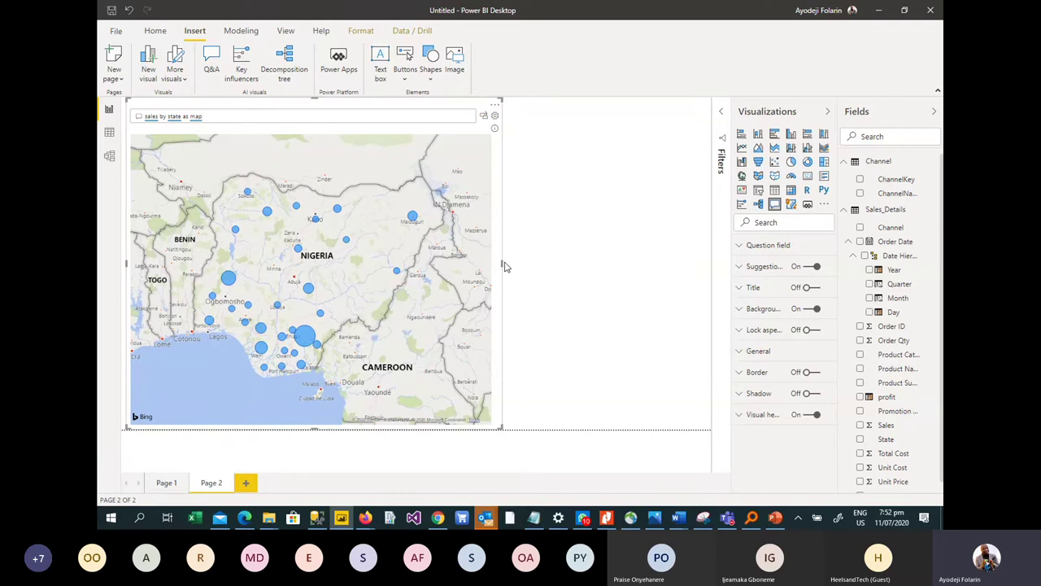
Step: Convert the Q&A map into a standard visual and insert an enlarged Q&A visual on a new report page
left_click(484, 118)
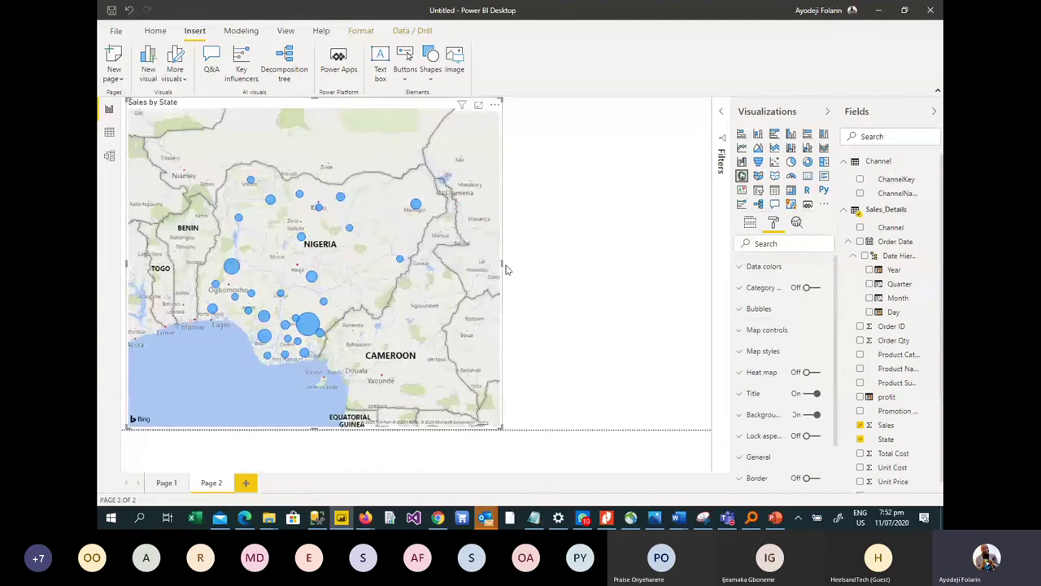
left_click(245, 483)
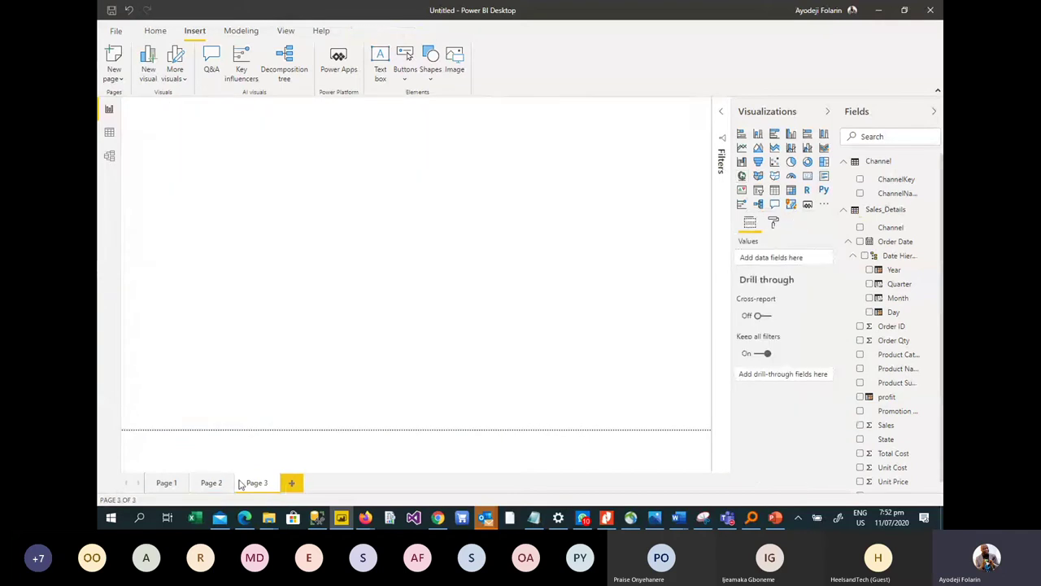
left_click(211, 61)
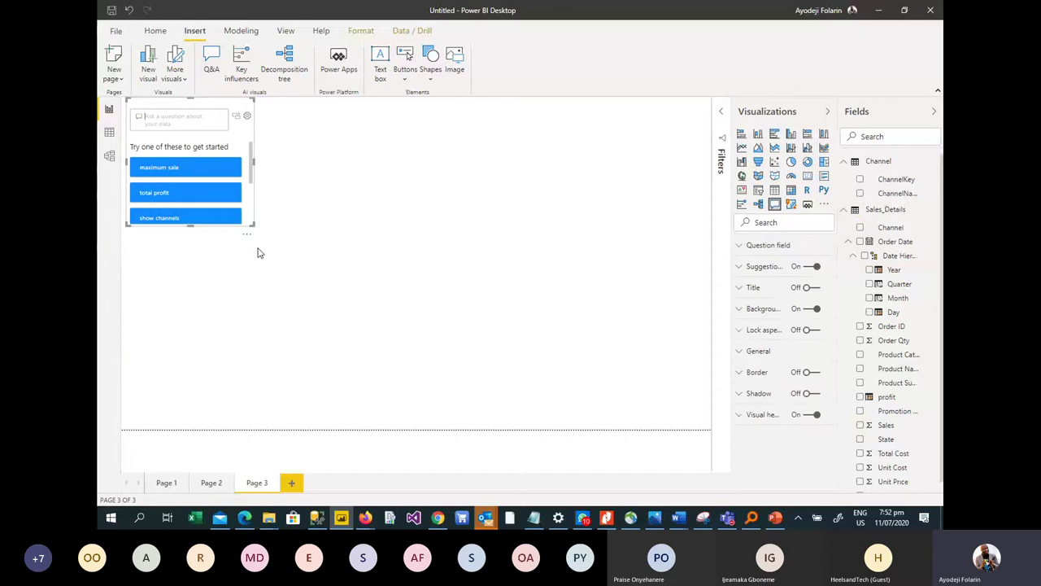
left_click_drag(252, 224, 419, 415)
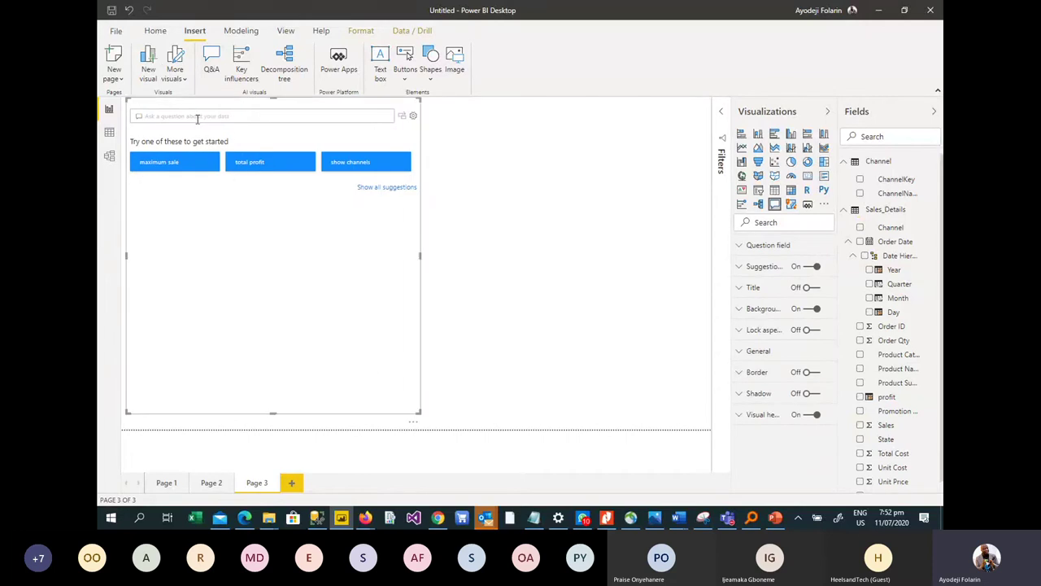
Step: Ask the Q&A visual for "profit by year as column" and convert the result into a standard visual
type("profit by")
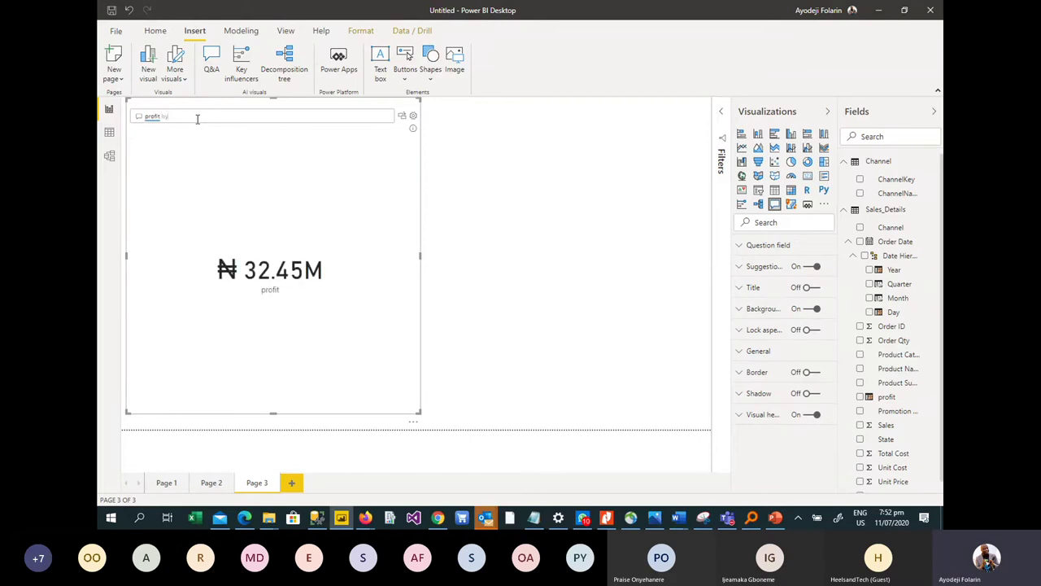
type(" year")
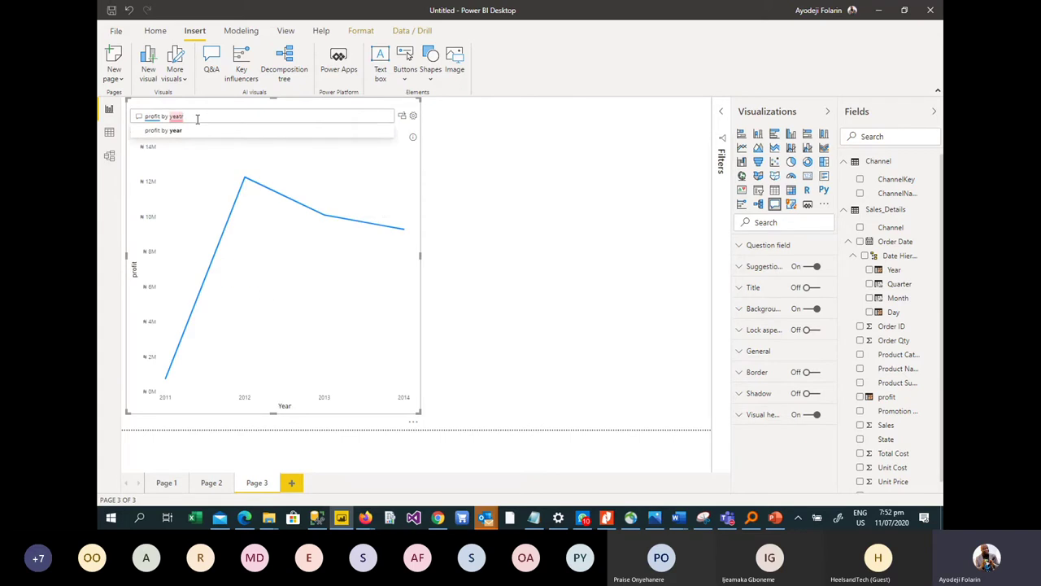
key("Return")
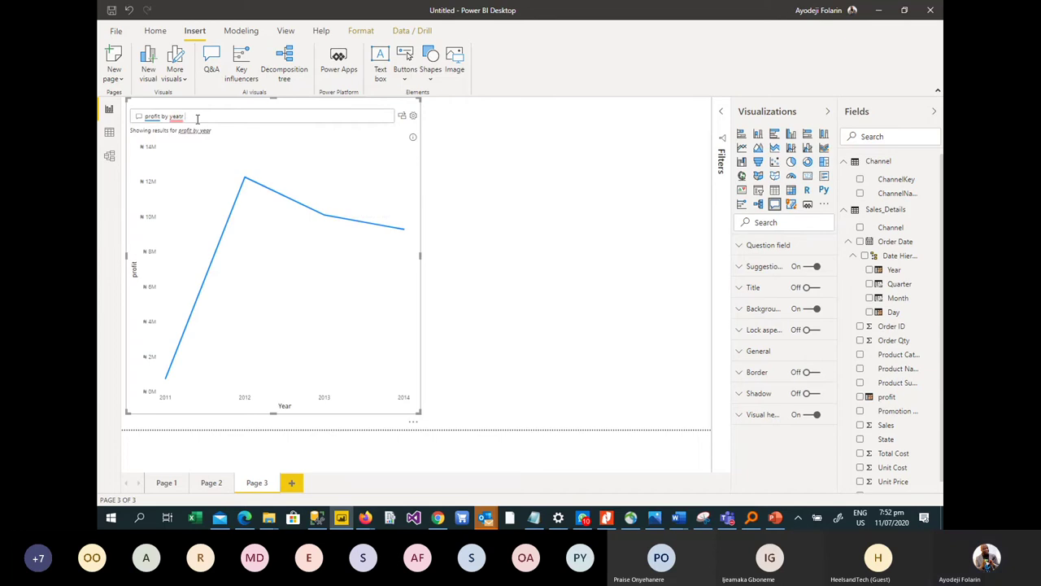
type("as")
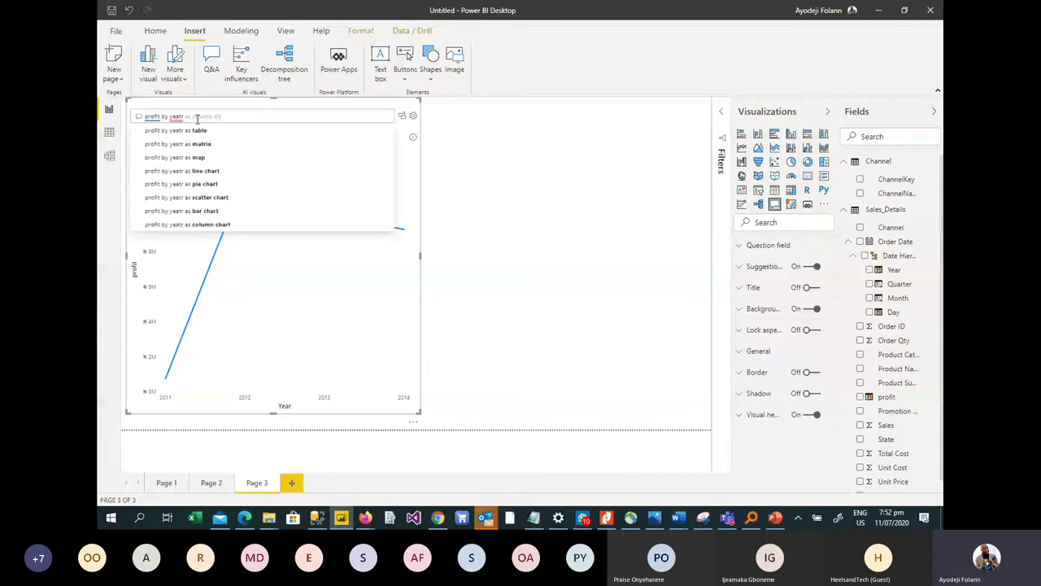
type(" column cha")
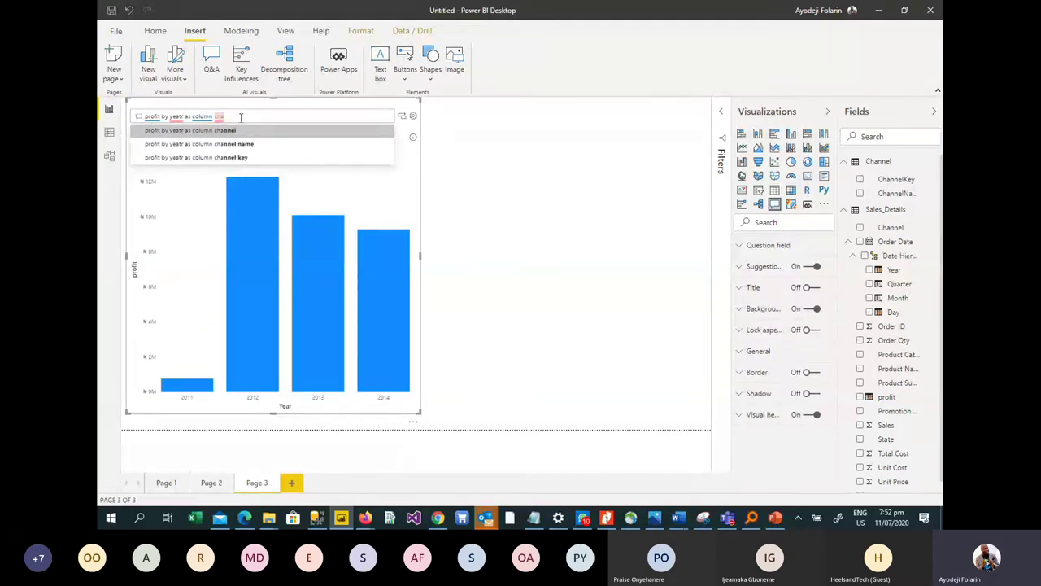
left_click(397, 210)
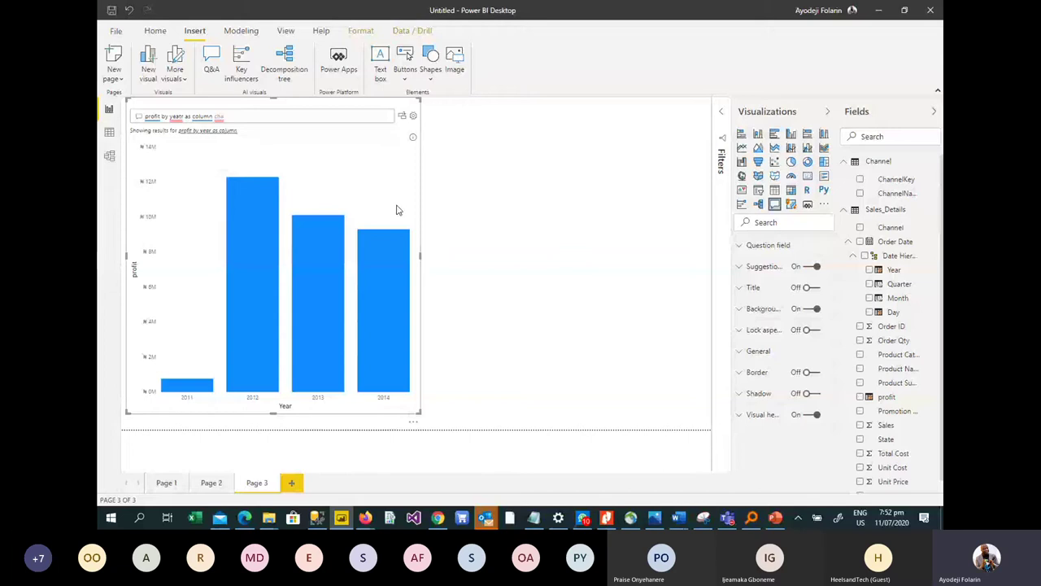
left_click(404, 117)
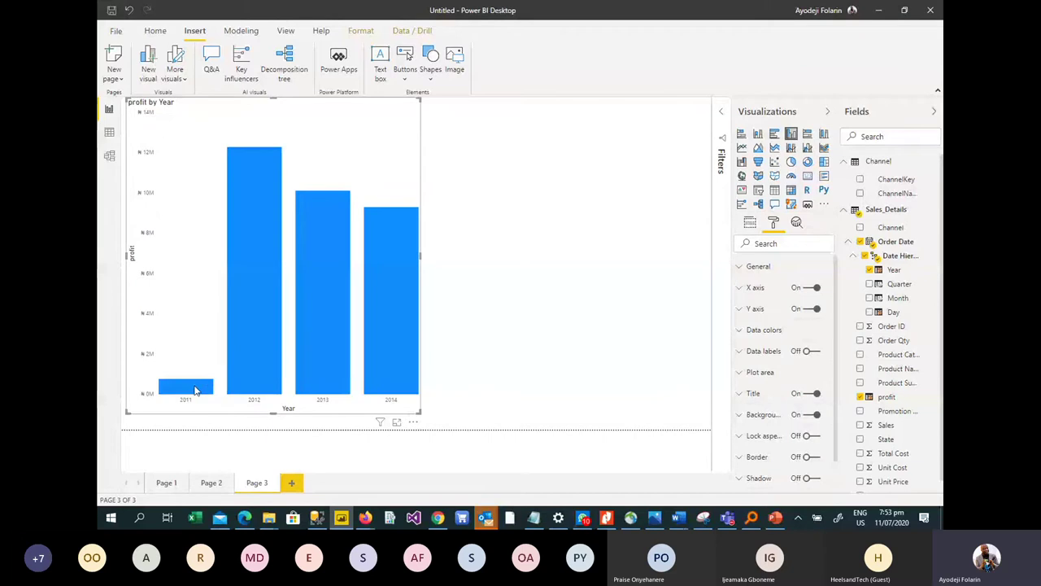
Step: Examine the yearly profit values in the column chart and enlarge the chart slightly to the page's lower edge
mouse_move(195, 391)
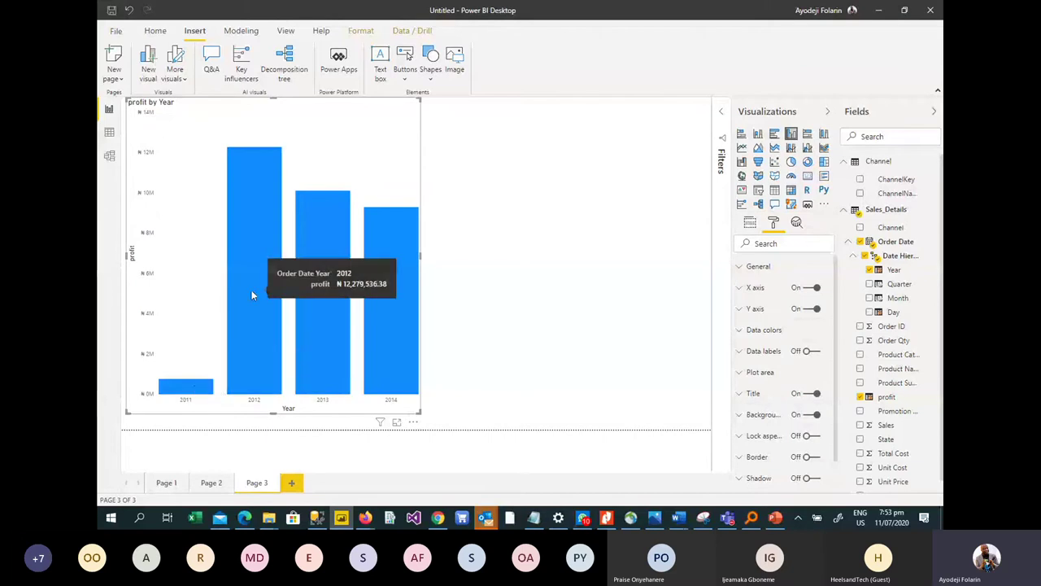
mouse_move(302, 293)
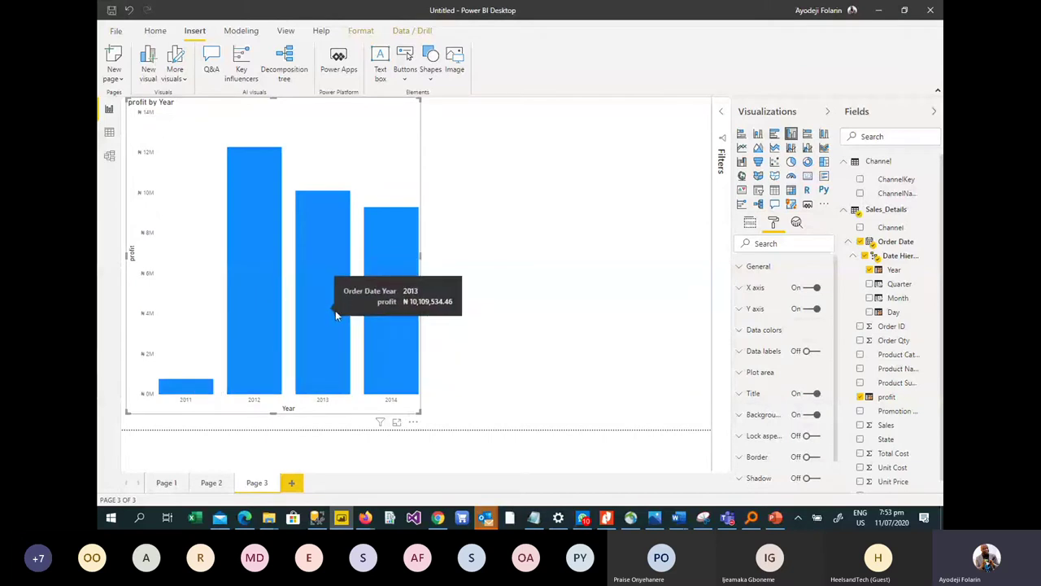
left_click_drag(419, 413, 428, 429)
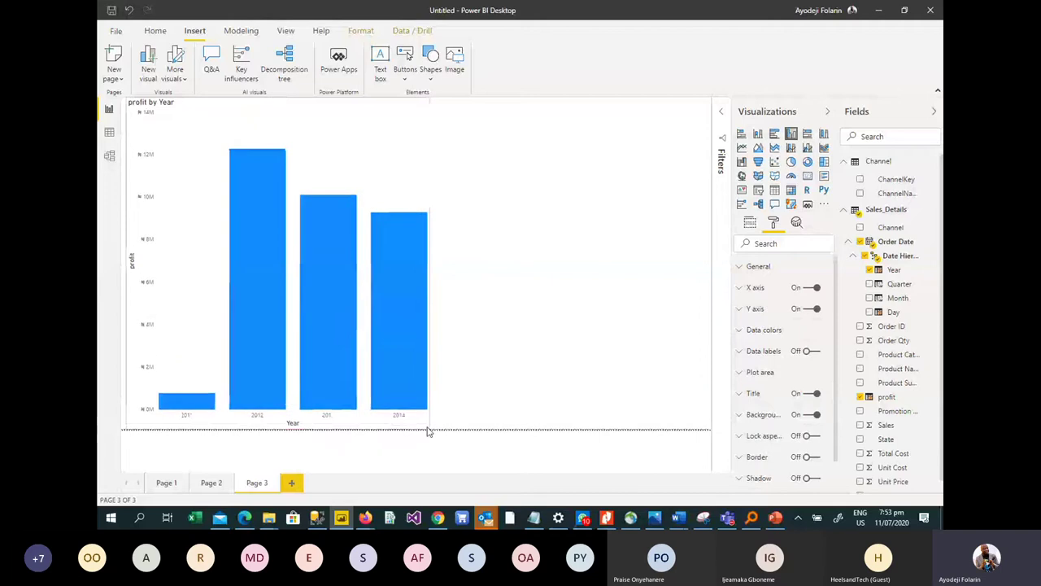
mouse_move(353, 290)
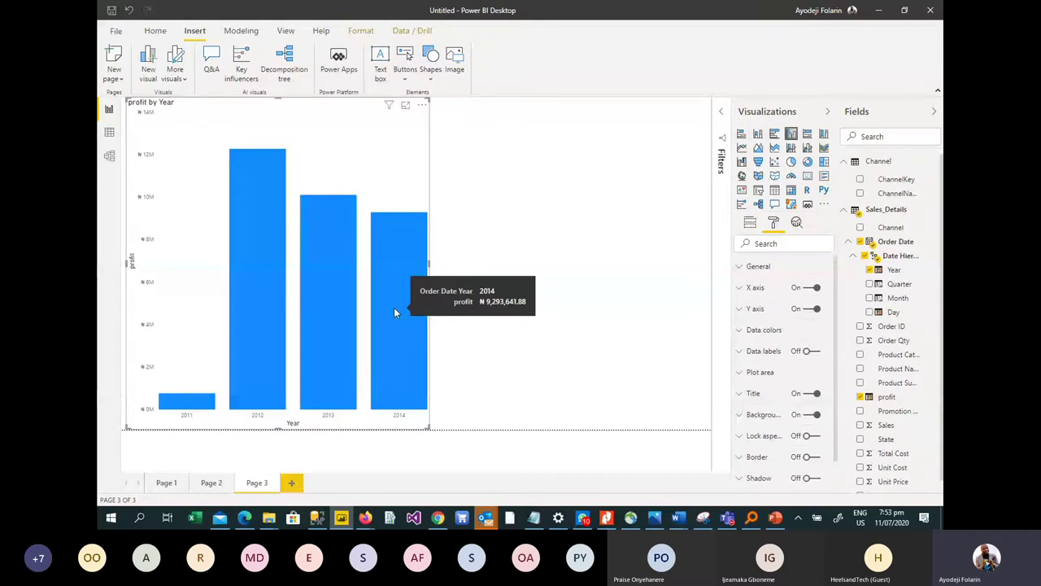
Step: Run the "Explain the decrease" analysis on the 2013 column of the profit by year chart
right_click(318, 271)
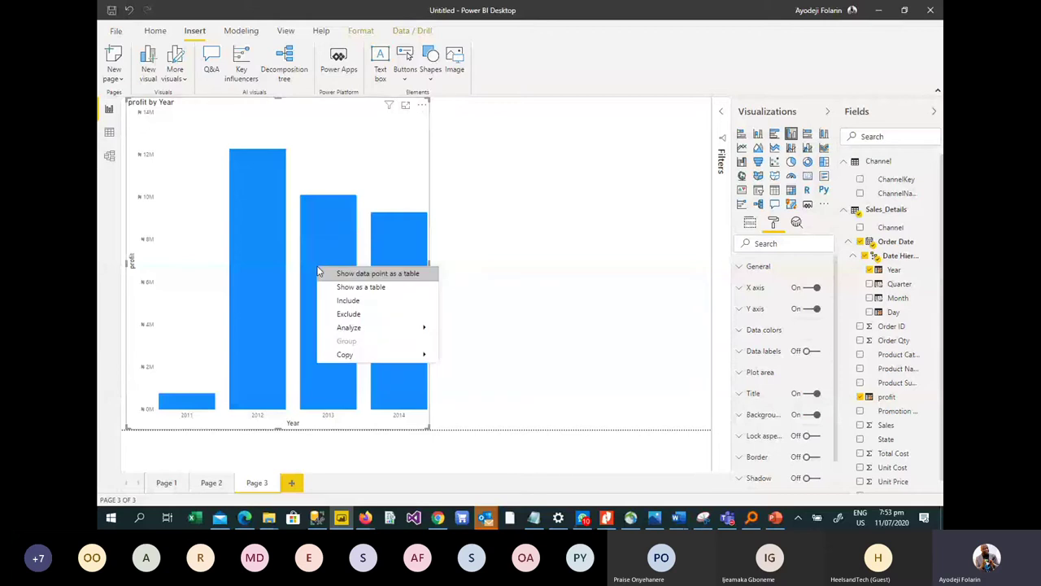
mouse_move(353, 328)
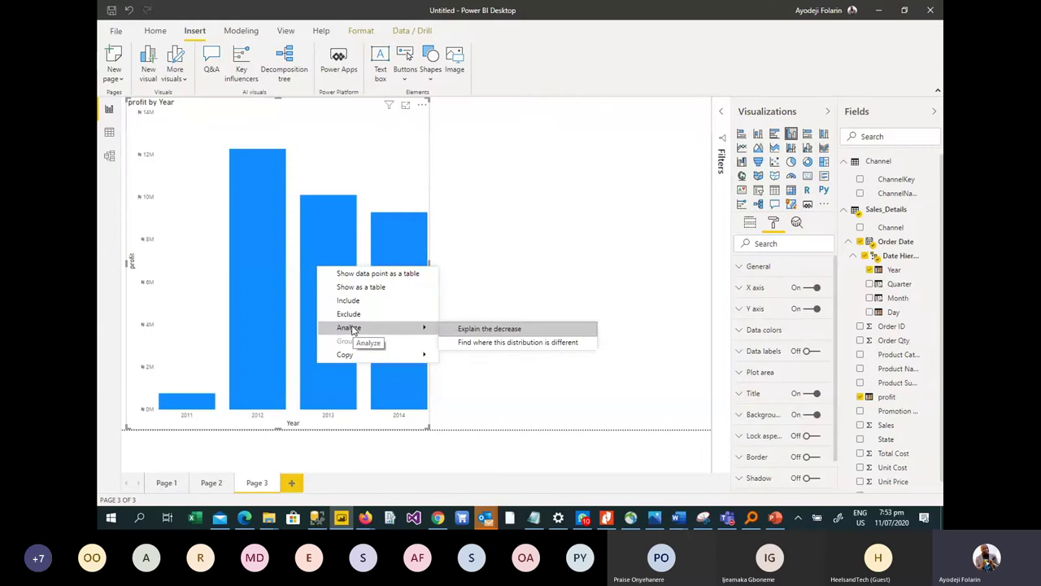
left_click(328, 229)
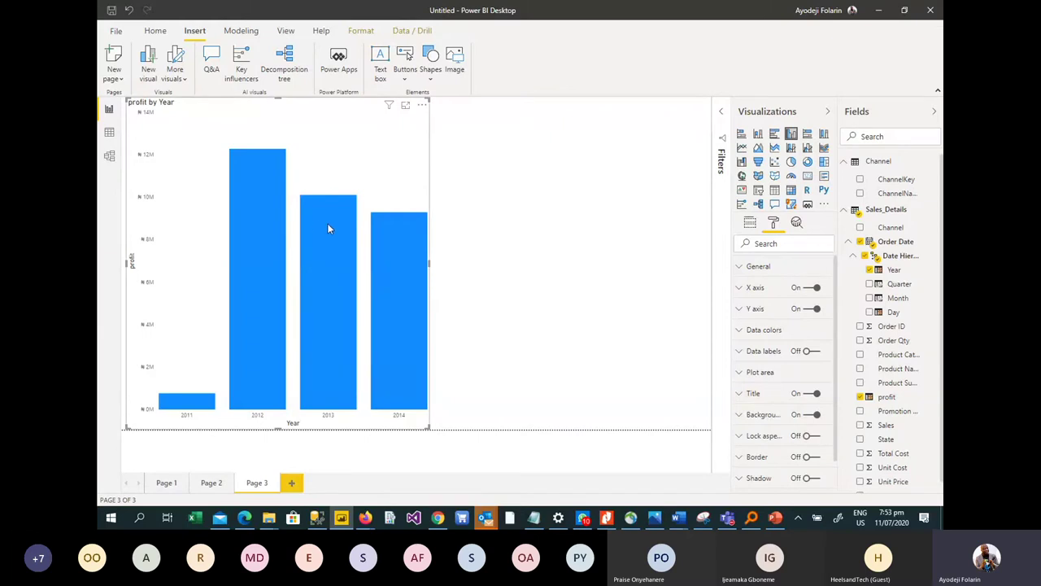
right_click(328, 229)
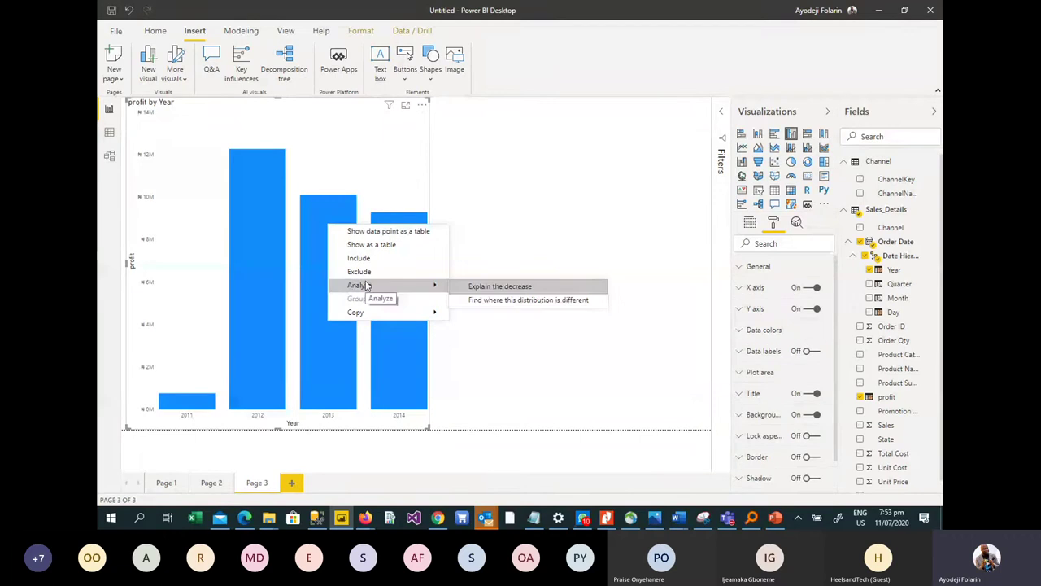
left_click(499, 287)
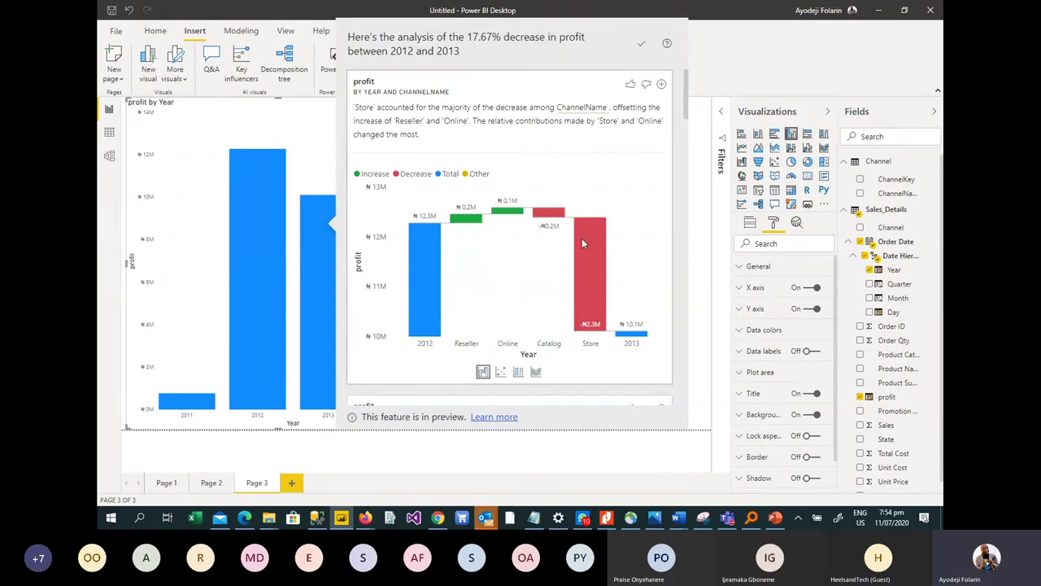
Step: Examine the channel and product sub category breakdowns in the analysis, including the Store and Camcorders bars, and close it
mouse_move(590, 279)
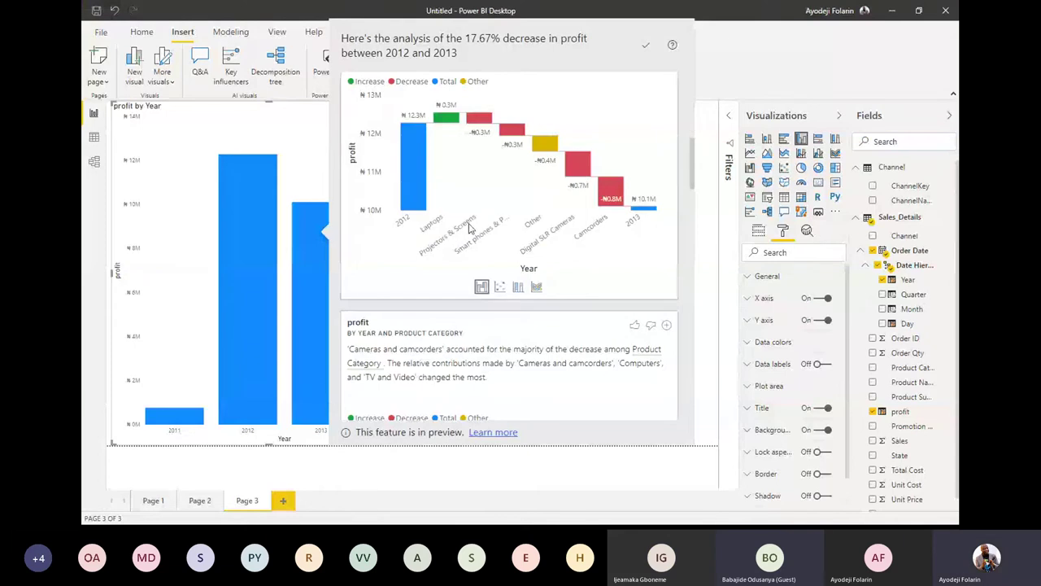
mouse_move(611, 199)
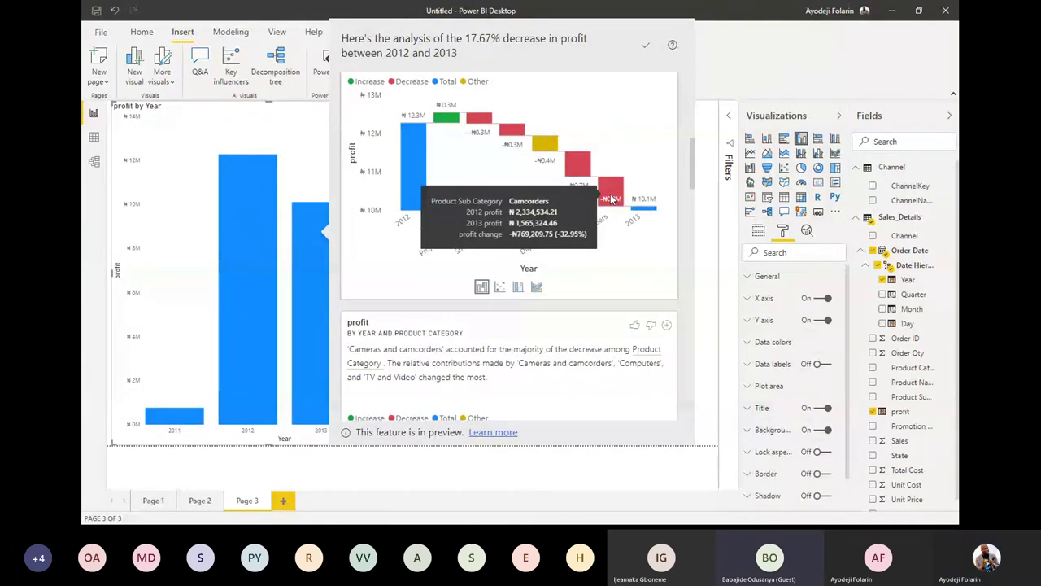
left_click_drag(694, 168, 691, 104)
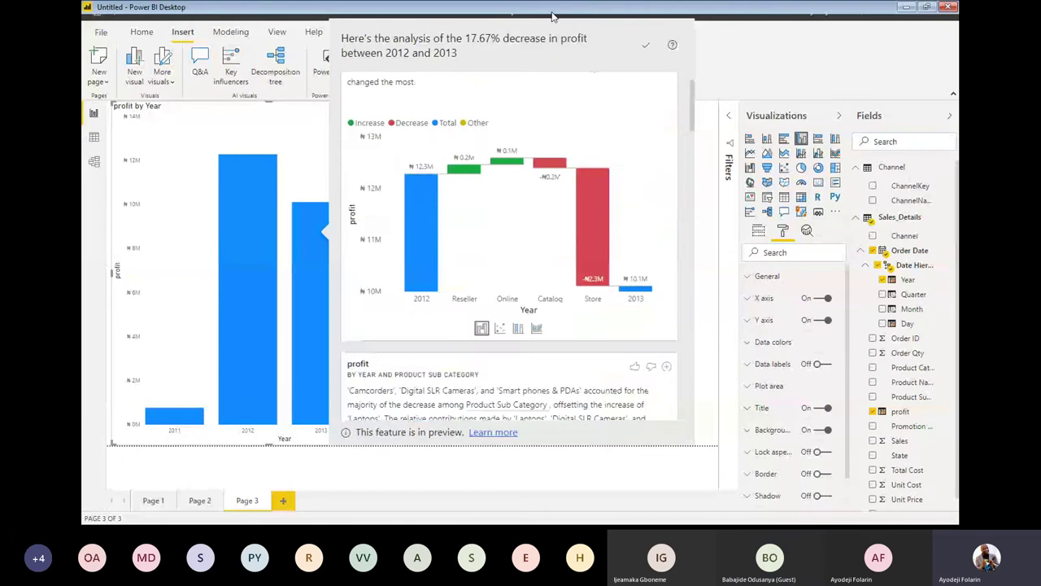
left_click(712, 278)
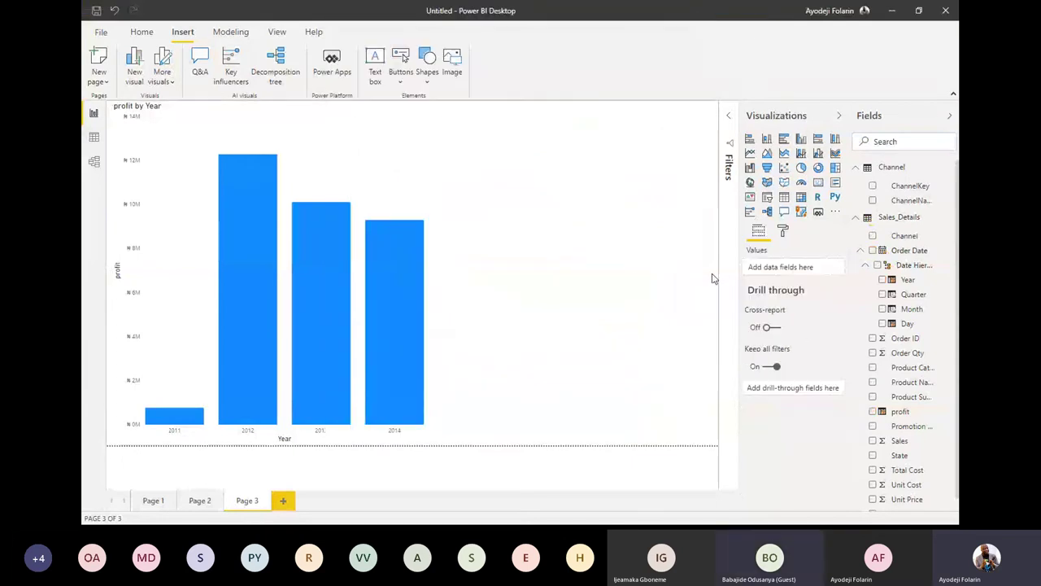
Step: Rerun "Explain the decrease" on the 2013 column and add the profit by year and ChannelName waterfall chart to the page
left_click(316, 286)
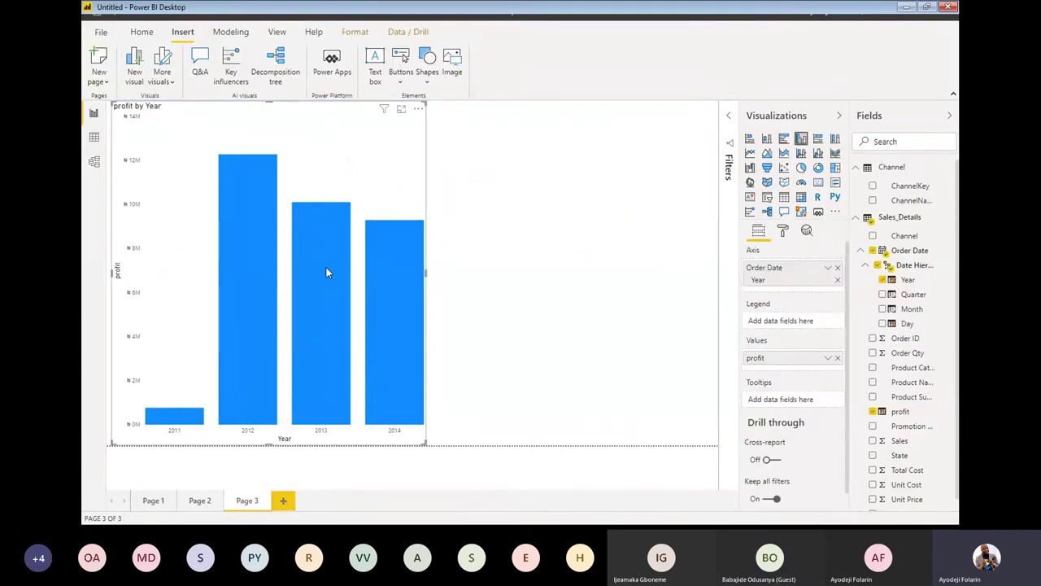
right_click(326, 272)
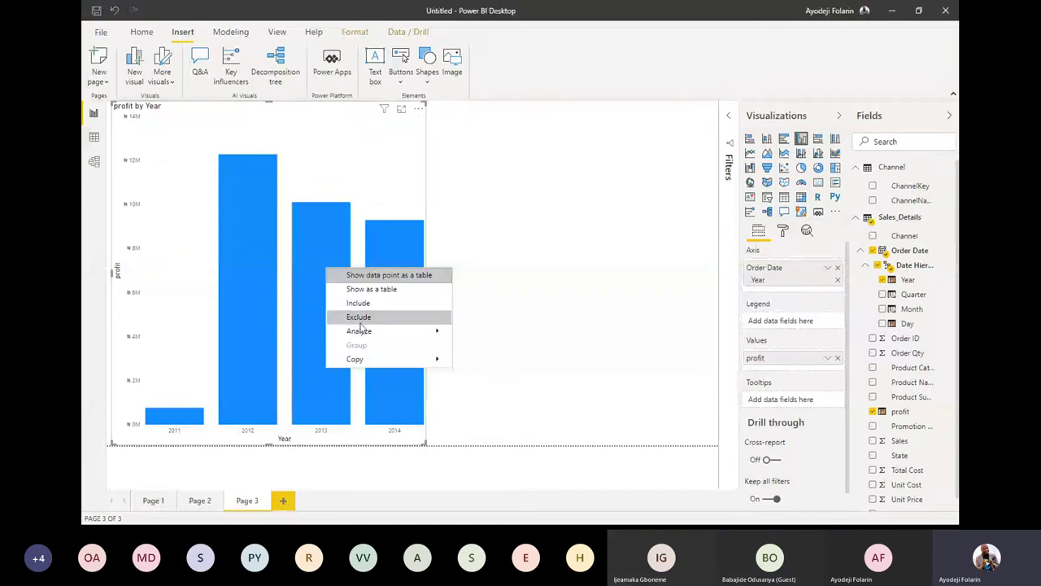
mouse_move(362, 331)
left_click(566, 336)
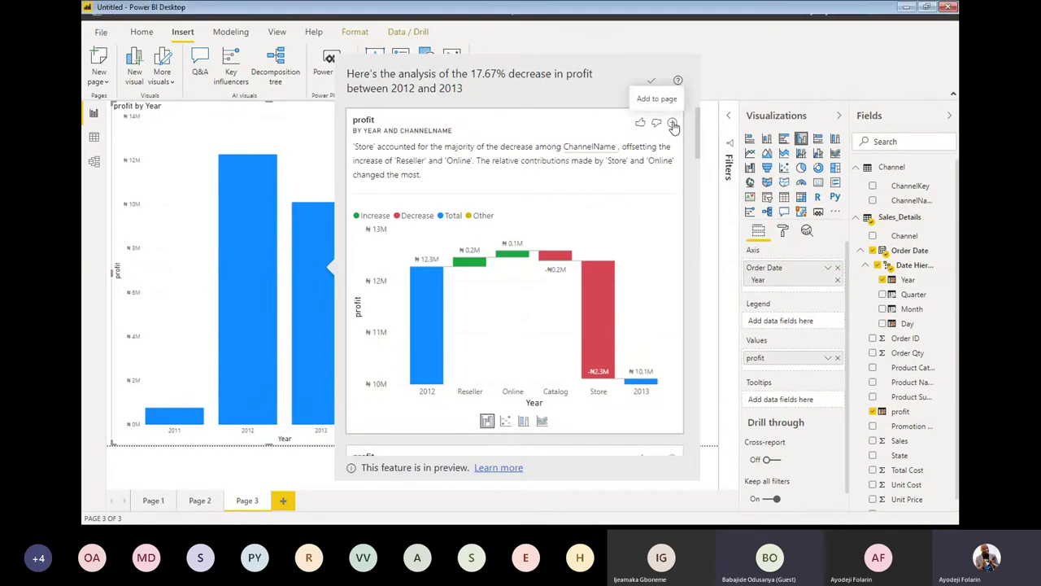
left_click(674, 124)
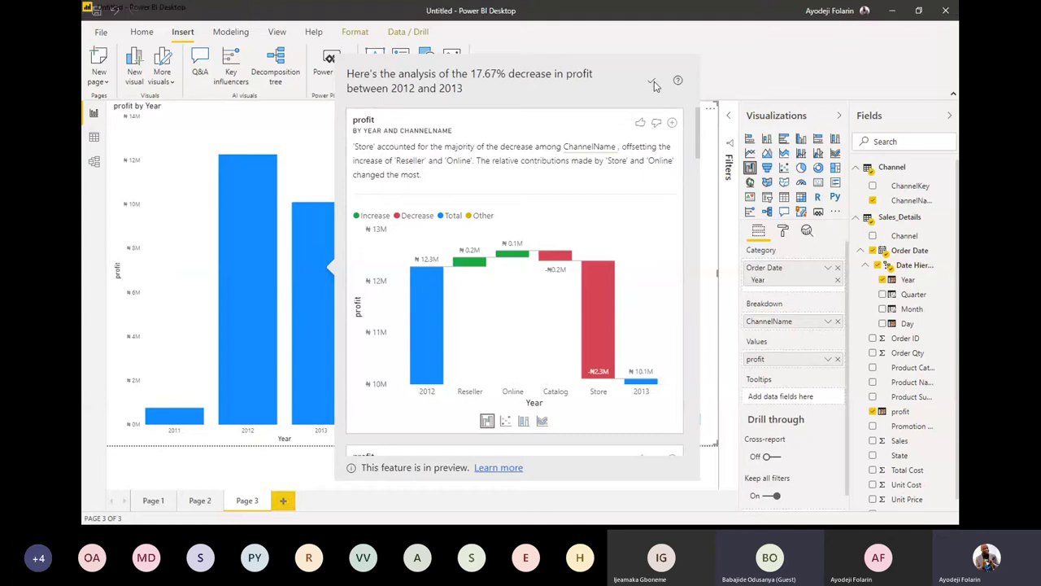
left_click(710, 237)
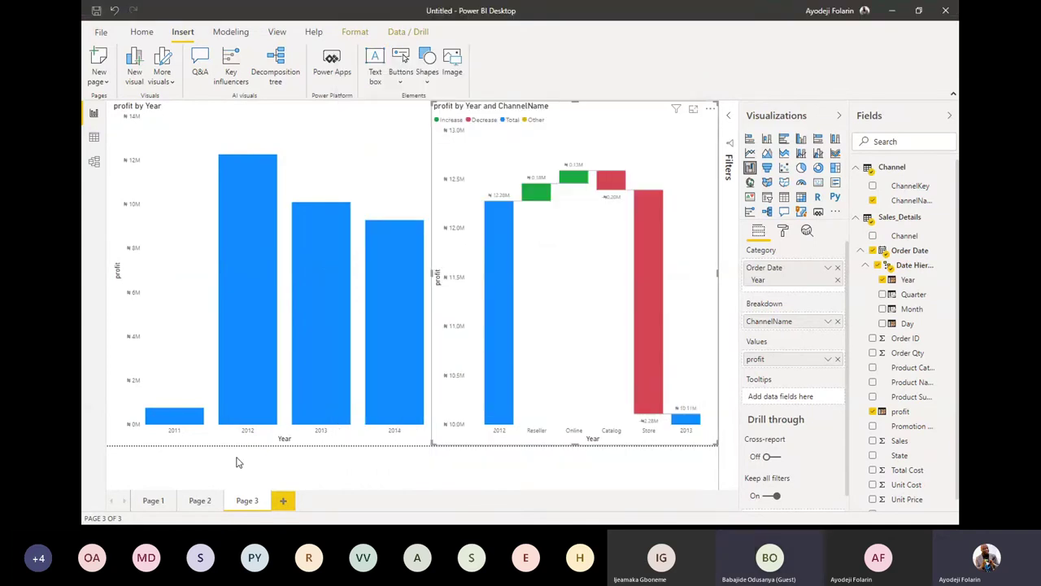
Step: Shrink the profit by year and ChannelName waterfall chart to about half the page height and slightly narrower
left_click(207, 193)
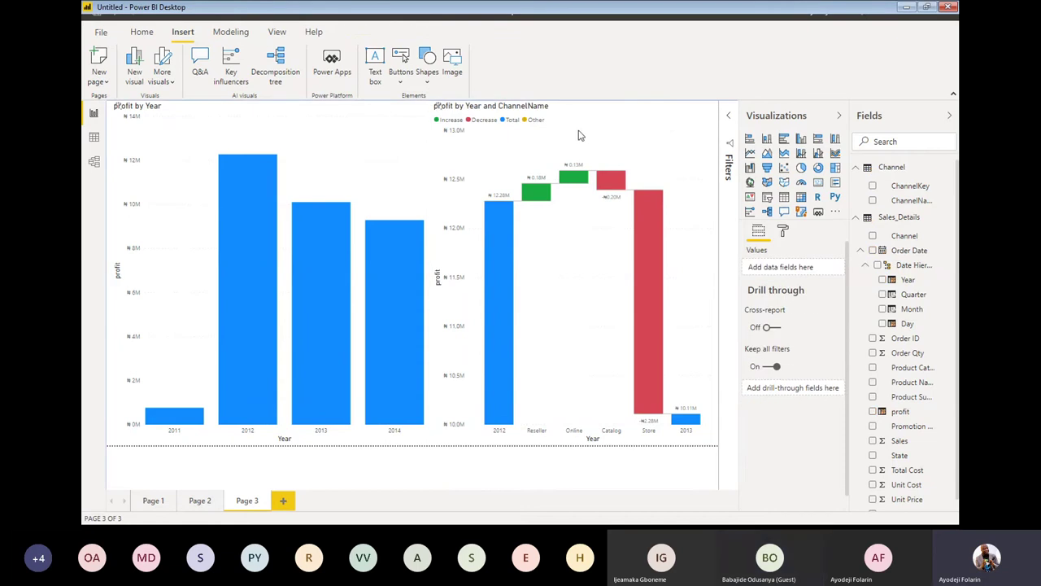
left_click(422, 184)
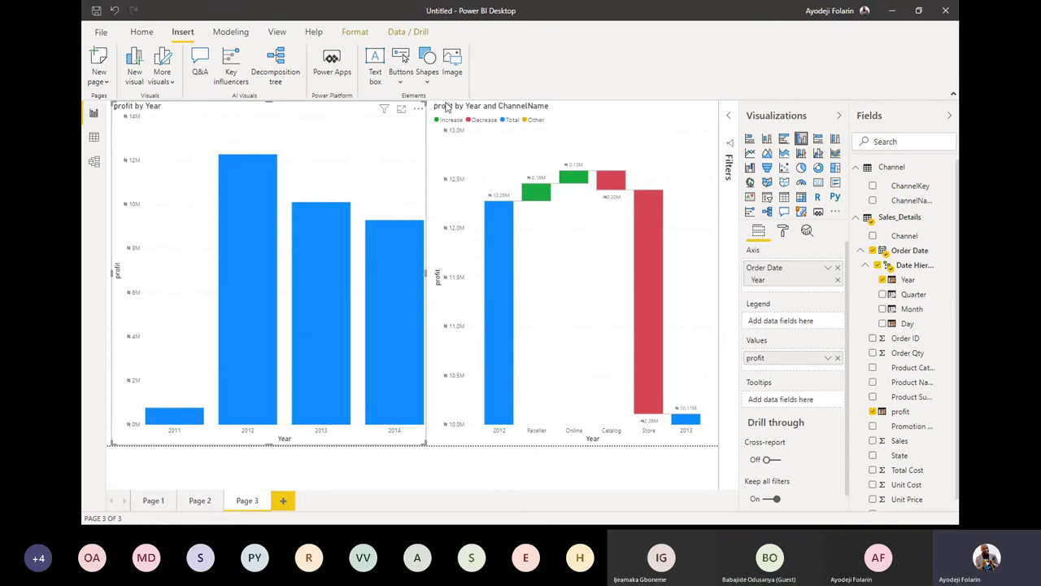
left_click(435, 446)
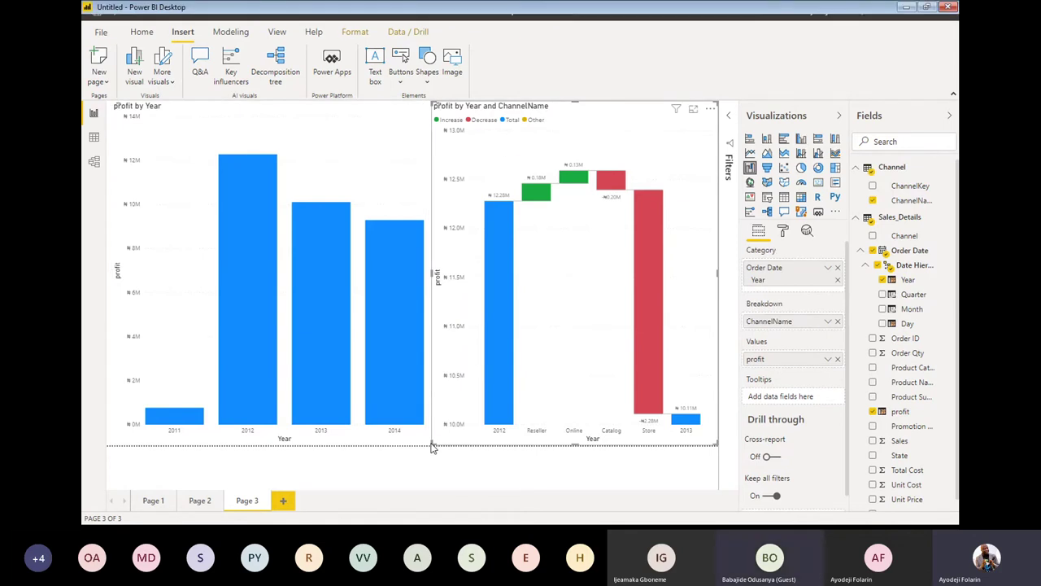
left_click_drag(433, 443, 463, 288)
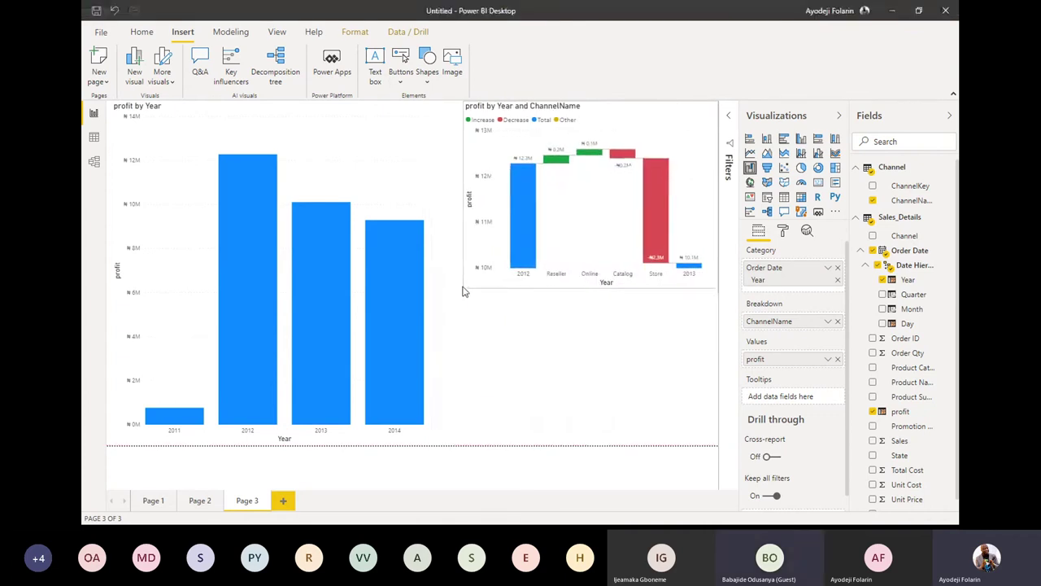
left_click(549, 354)
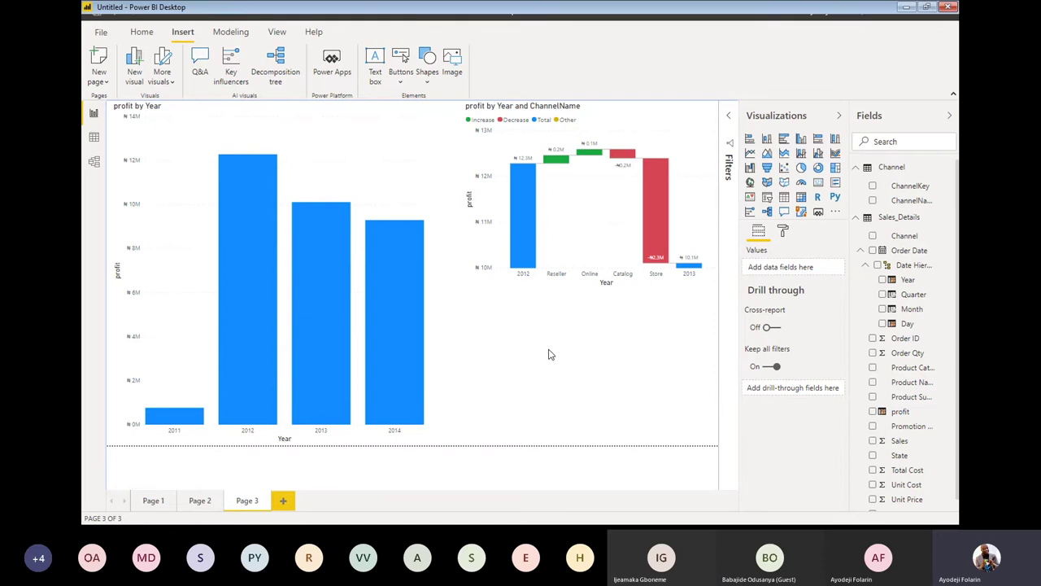
Step: Open the mobile layout for Page 1 and place the Sales by ChannelName chart at full width at the top of the phone canvas
left_click(277, 30)
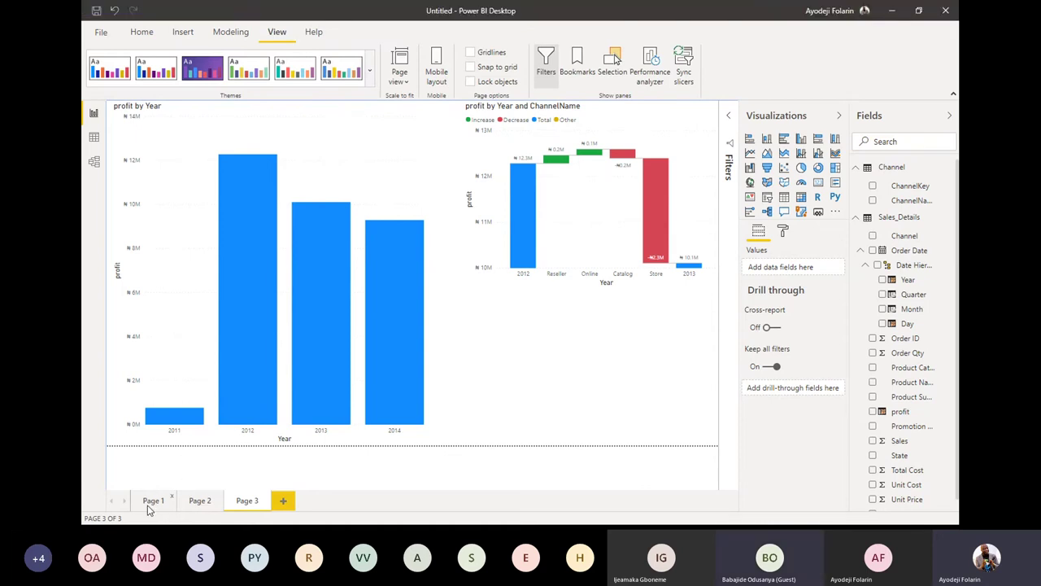
left_click(152, 502)
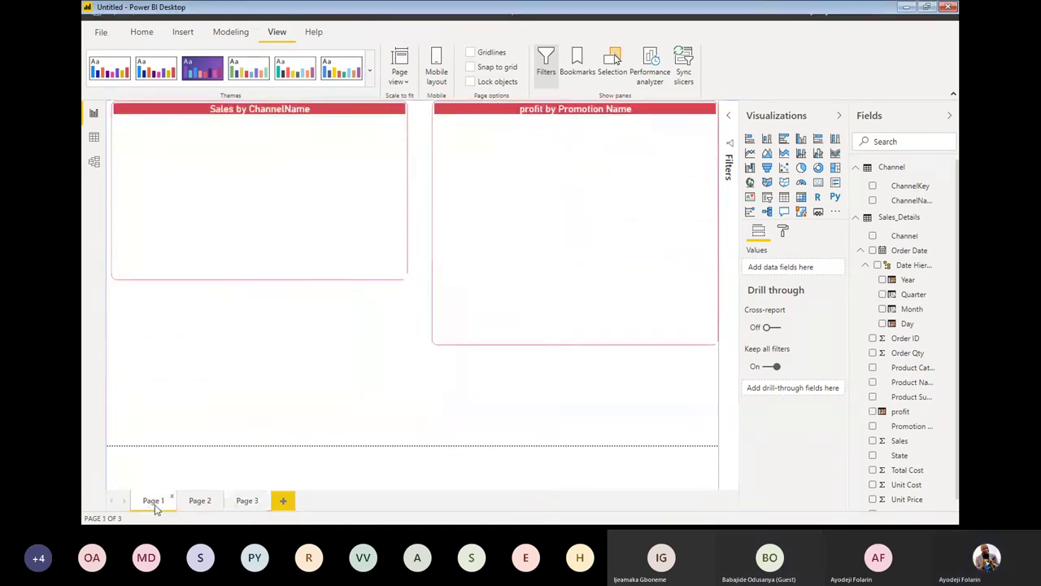
left_click(437, 70)
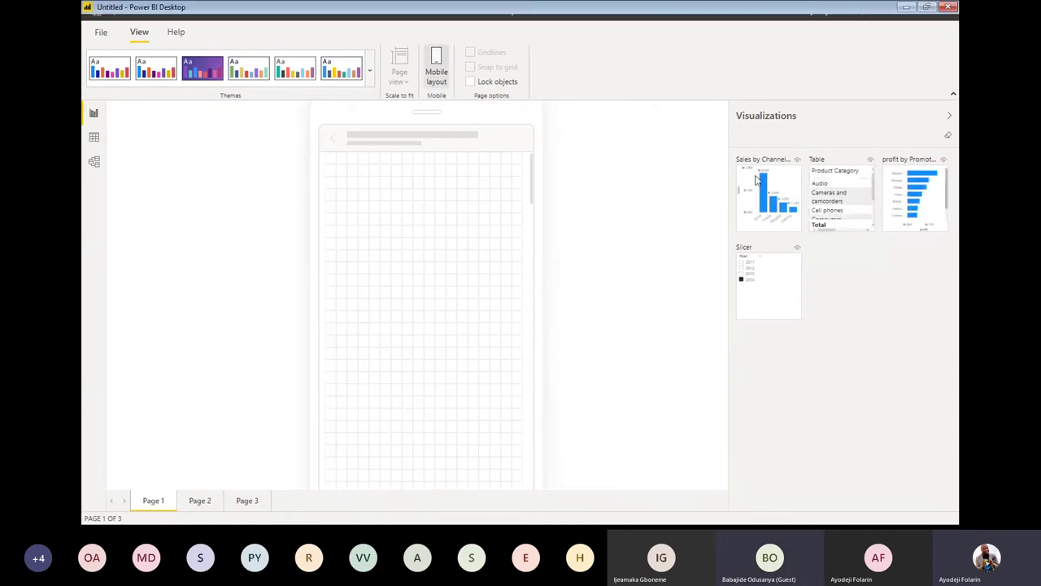
left_click_drag(756, 179, 344, 177)
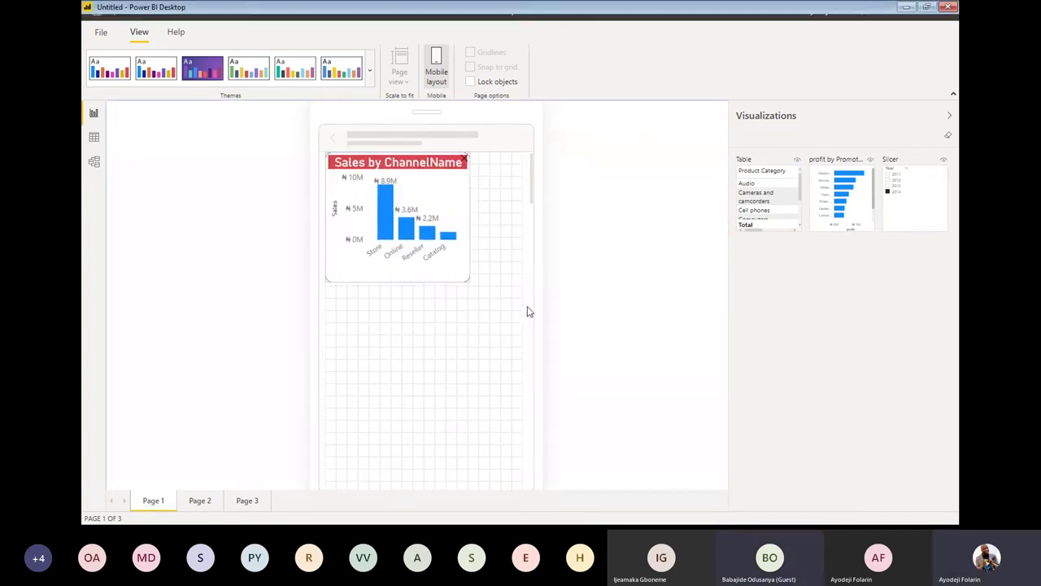
left_click_drag(527, 311, 530, 342)
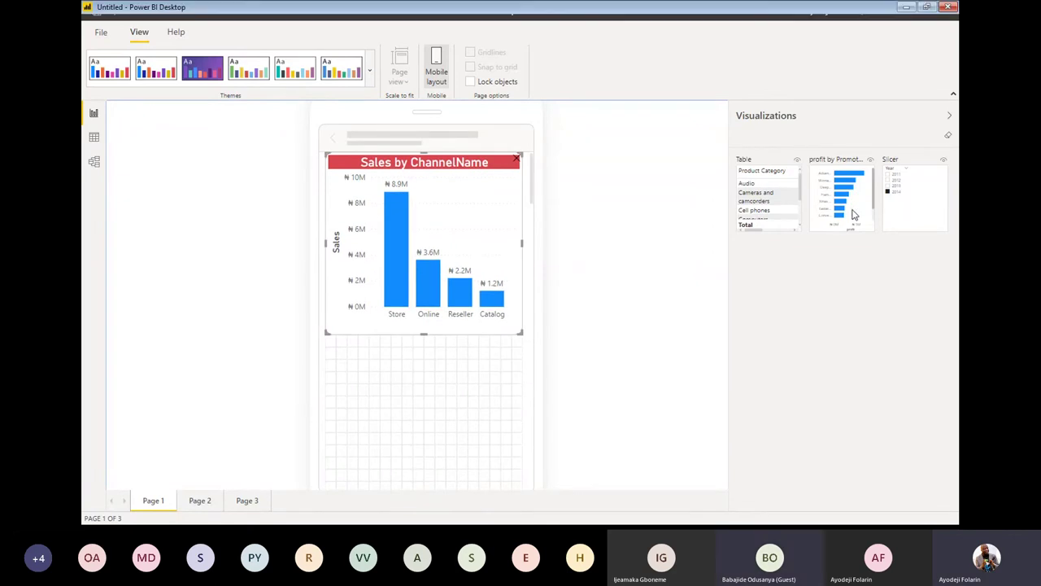
Step: Place the profit by Promotion Name chart directly below the Sales by ChannelName chart and enlarge it to the phone canvas's full width
left_click_drag(853, 214, 383, 378)
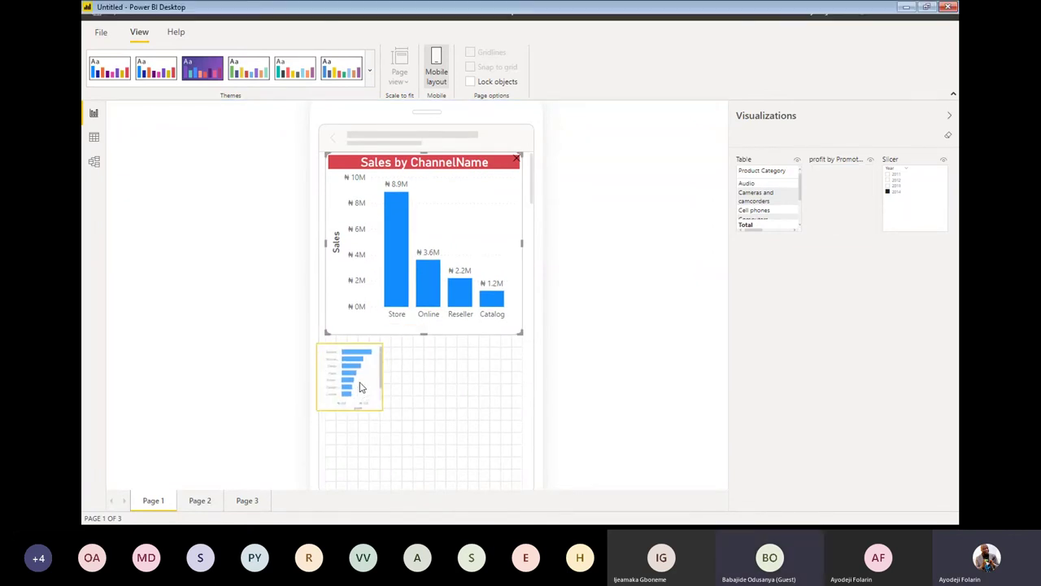
key("Delete")
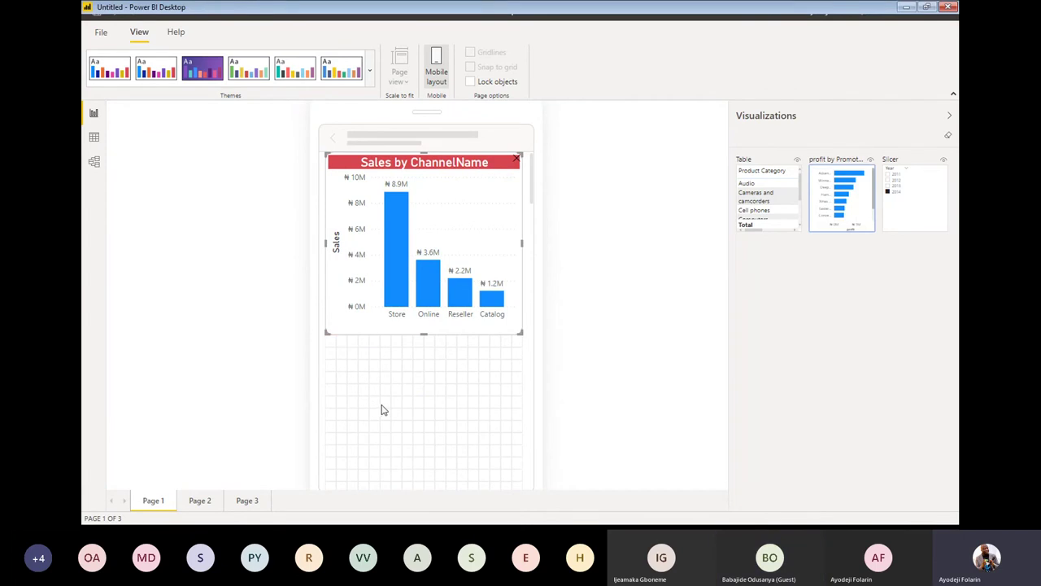
key("ctrl+z")
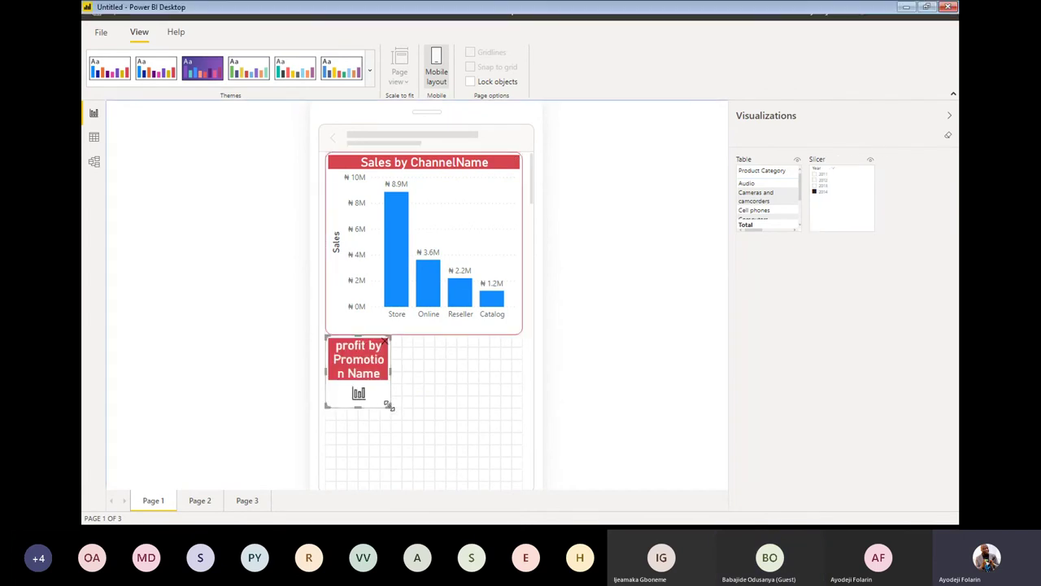
left_click_drag(389, 405, 525, 500)
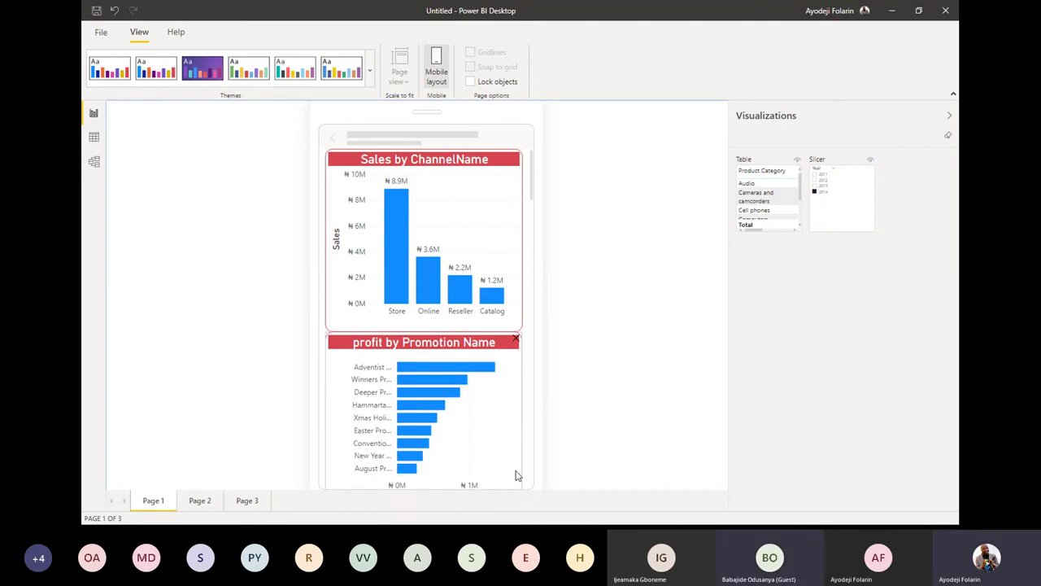
left_click(621, 357)
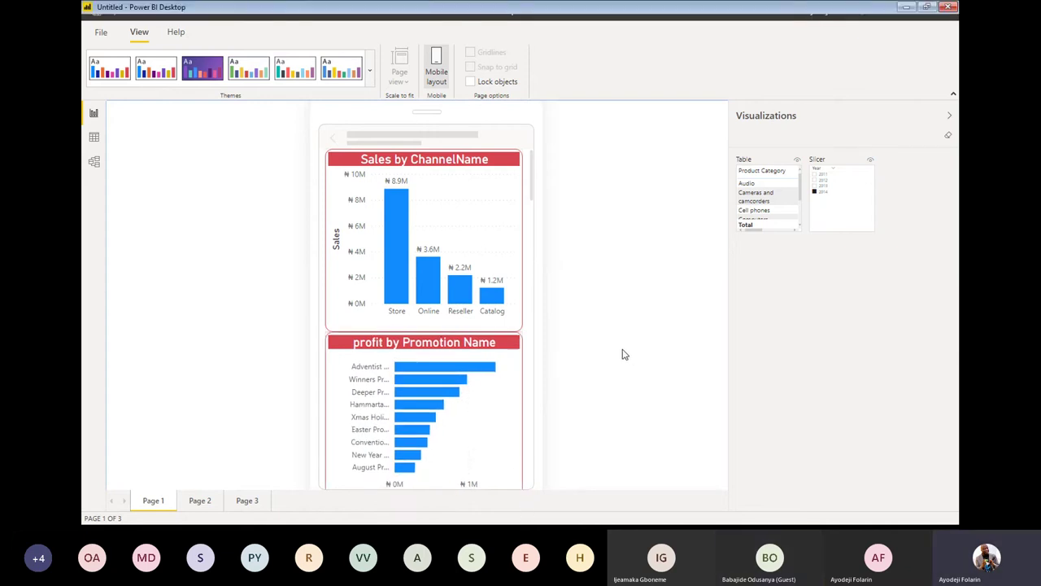